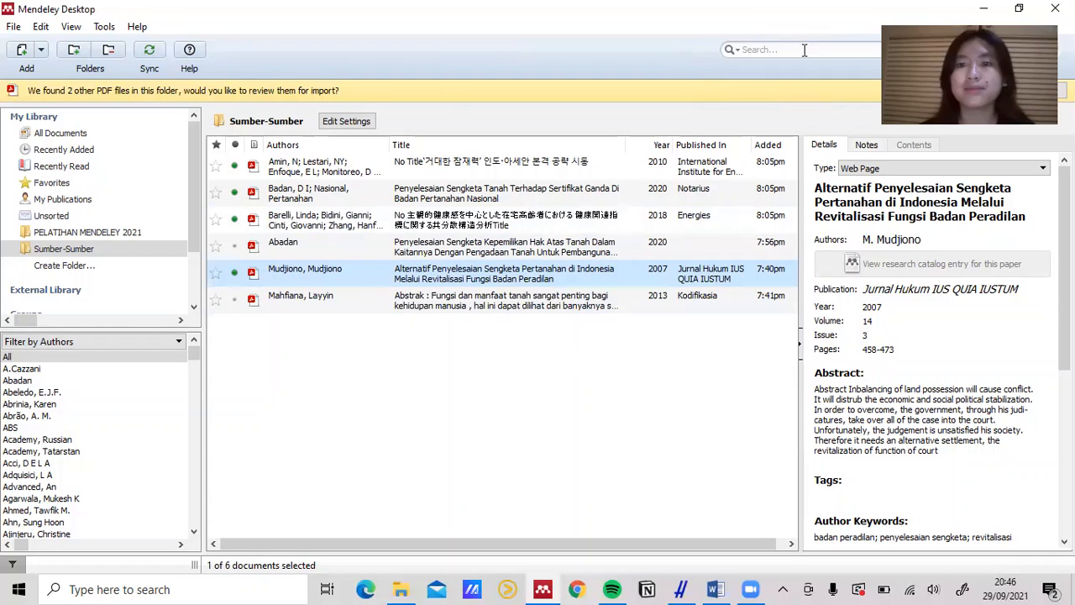
# Search the Sumber-Sumber folder for "sengketa tanah" and clear the search again.
pyautogui.click(805, 48)
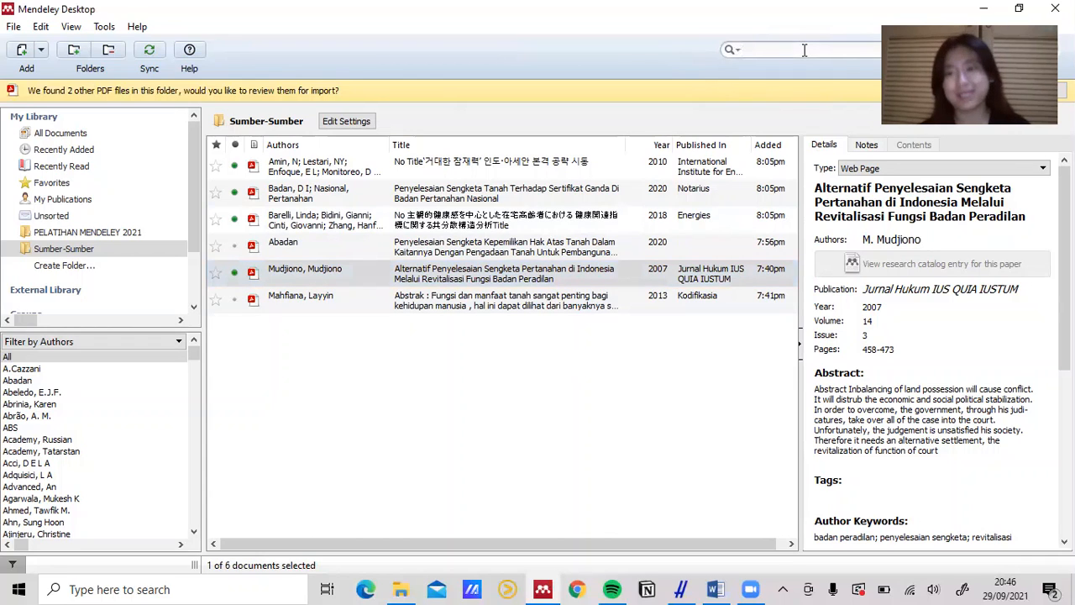
pyautogui.write('sengketa tanah')
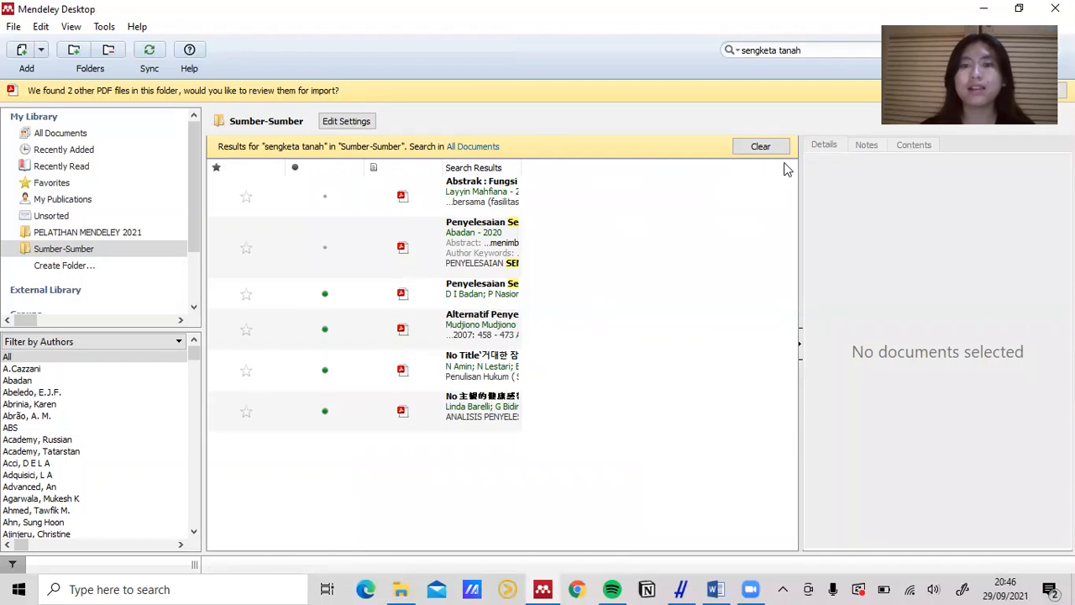
pyautogui.click(807, 56)
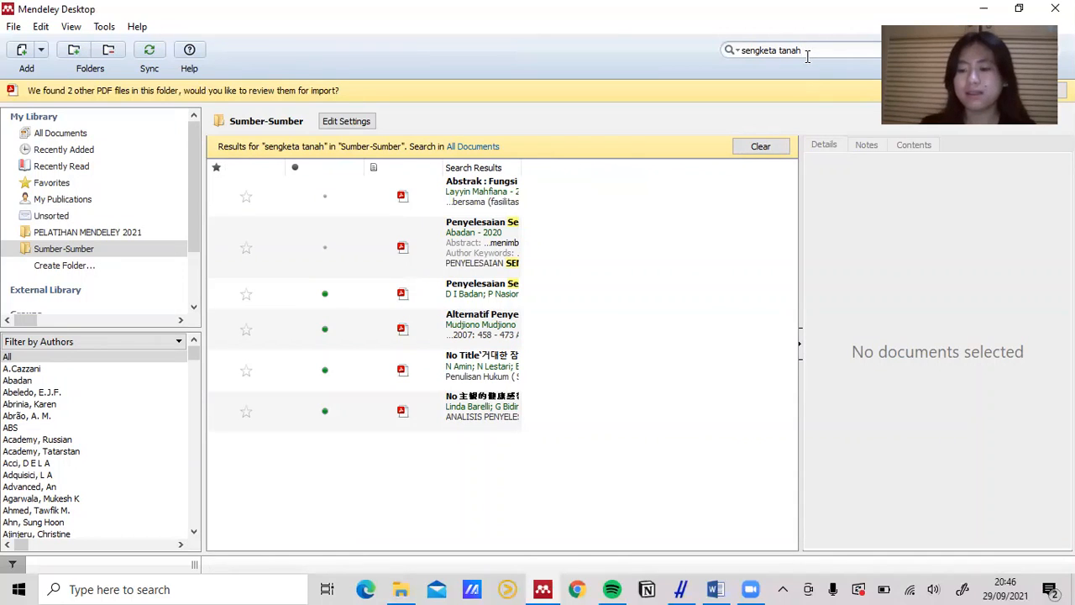
pyautogui.press('BackSpace')
pyautogui.press('BackSpace')
pyautogui.press('BackSpace')
pyautogui.press('BackSpace')
pyautogui.press('BackSpace')
pyautogui.press('BackSpace')
pyautogui.press('BackSpace')
pyautogui.press('BackSpace')
pyautogui.press('BackSpace')
pyautogui.press('BackSpace')
pyautogui.press('BackSpace')
pyautogui.press('BackSpace')
pyautogui.press('BackSpace')
pyautogui.press('BackSpace')
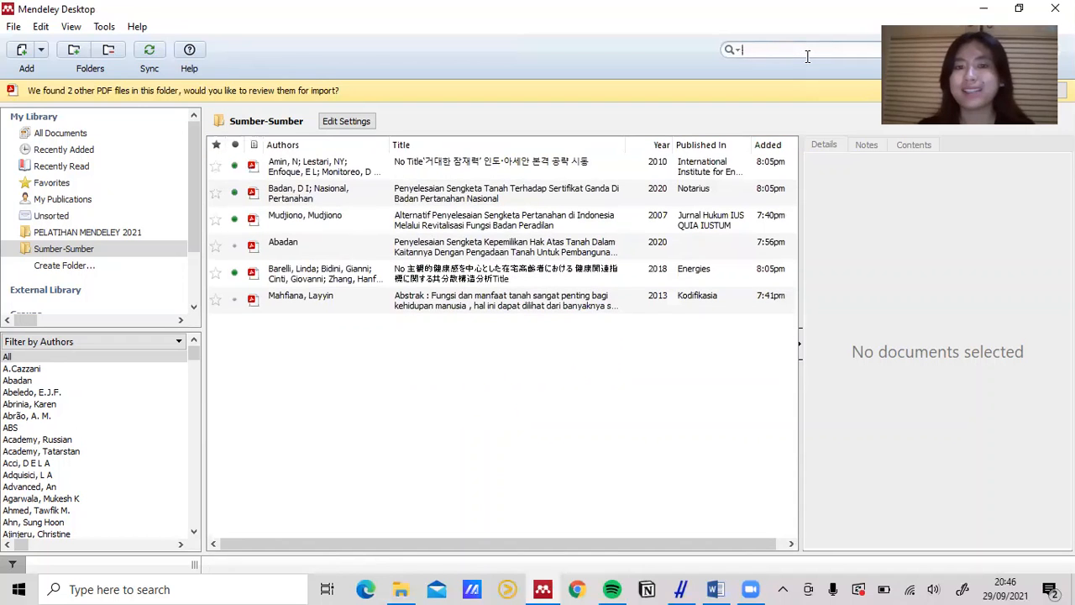
pyautogui.click(676, 378)
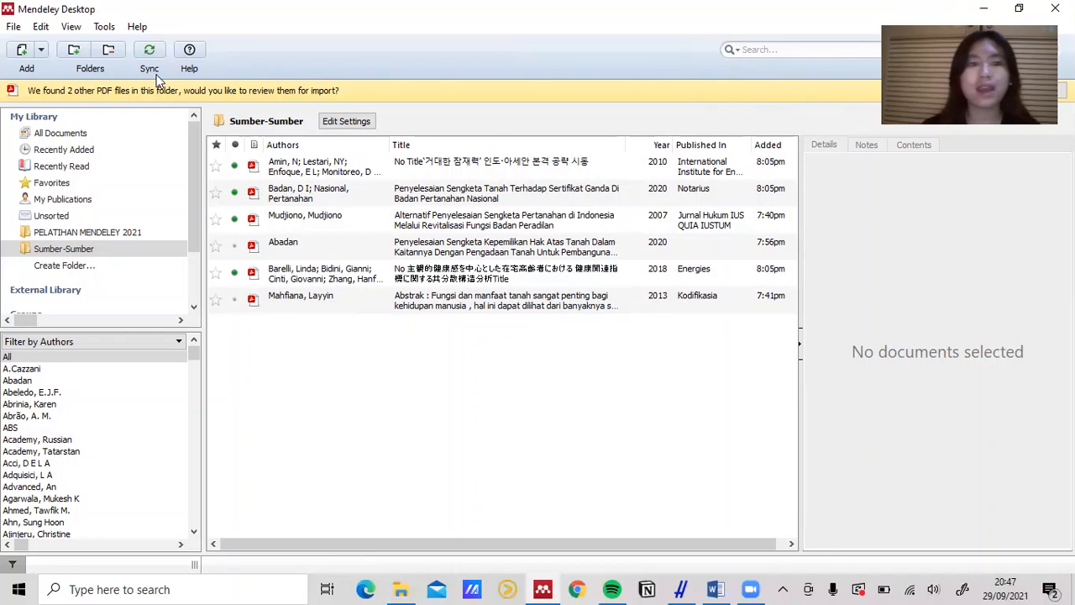
# Add the PDF file whose name starts with RAMA_74201 from the pelatihan mendeley folder to the Sumber-Sumber collection.
pyautogui.click(12, 28)
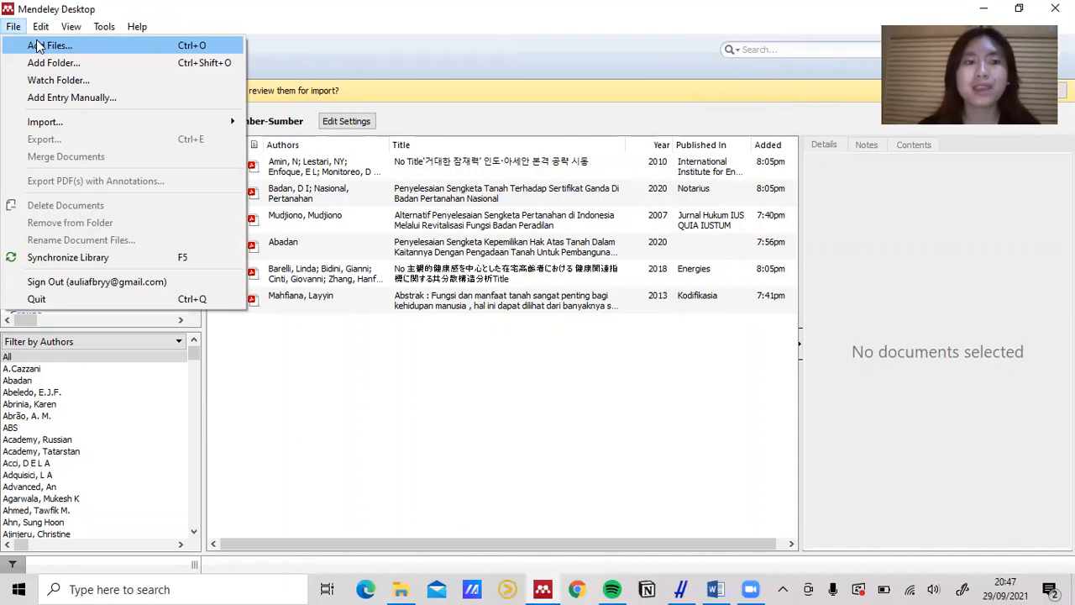
pyautogui.click(37, 45)
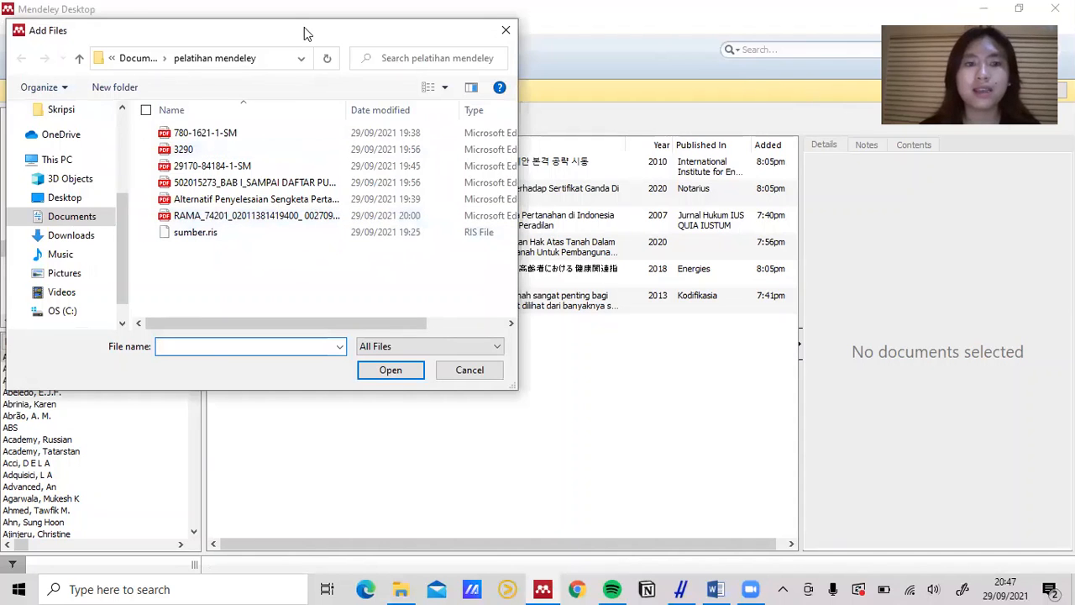
pyautogui.moveTo(305, 28); pyautogui.dragTo(644, 43)
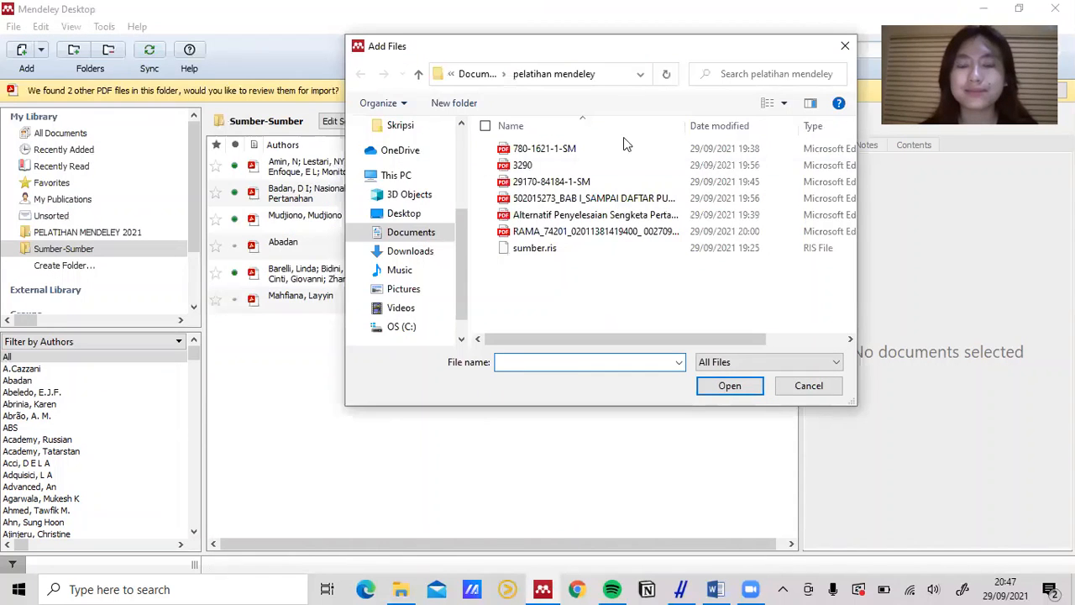
pyautogui.doubleClick(624, 232)
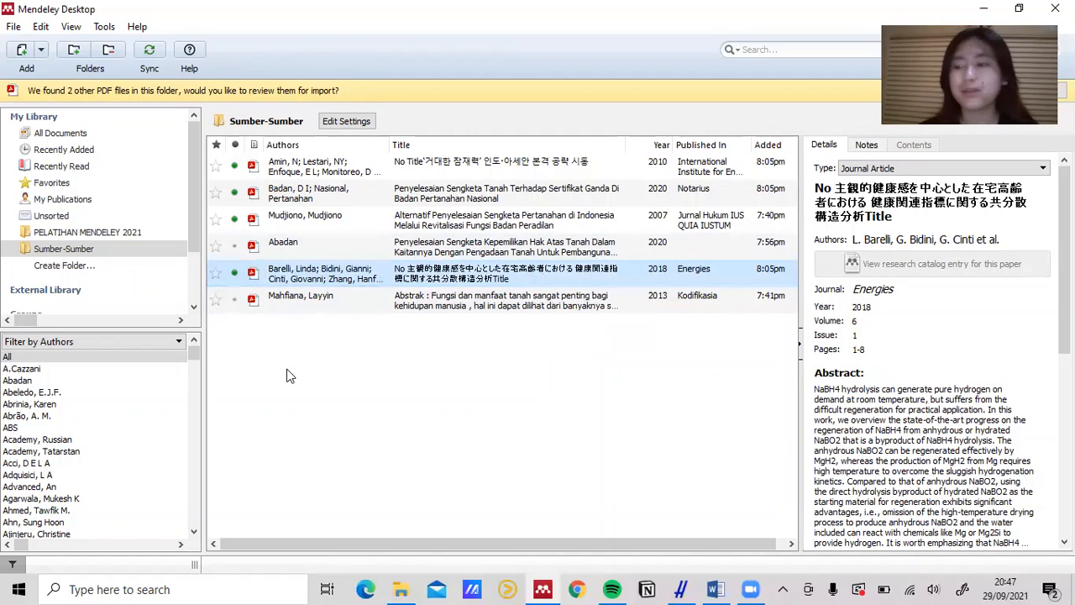
pyautogui.click(13, 26)
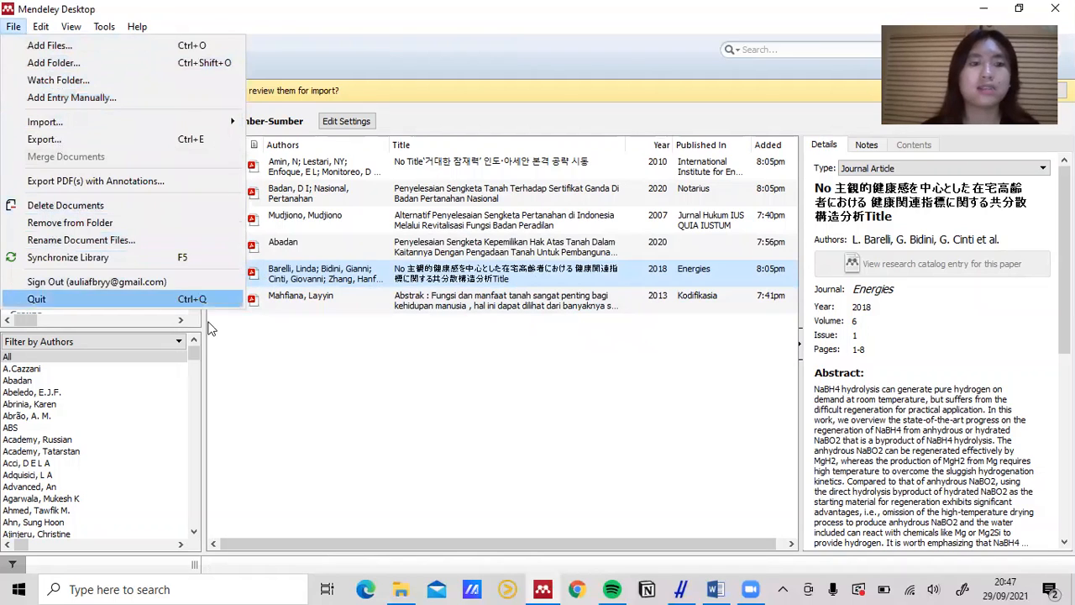
pyautogui.click(256, 382)
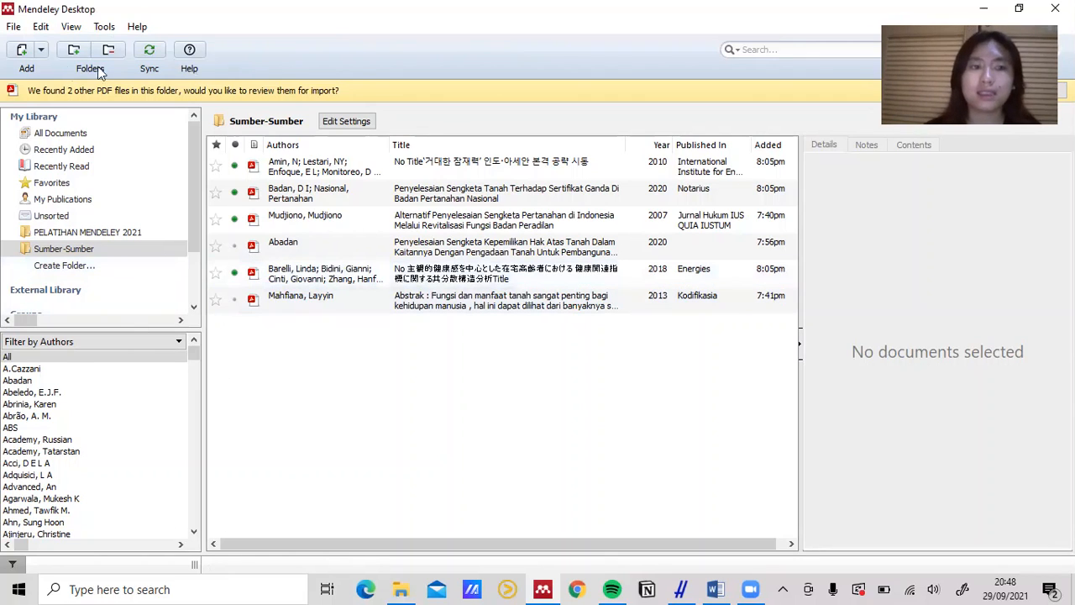
# Start a manual document entry in Sumber-Sumber and set its type to Book.
pyautogui.click(13, 28)
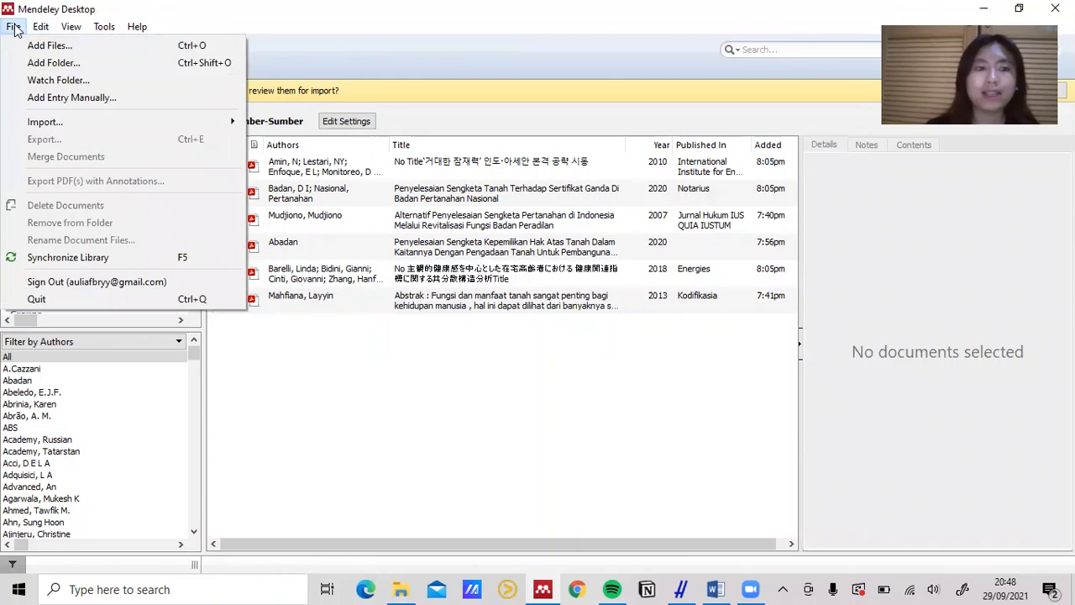
pyautogui.click(72, 97)
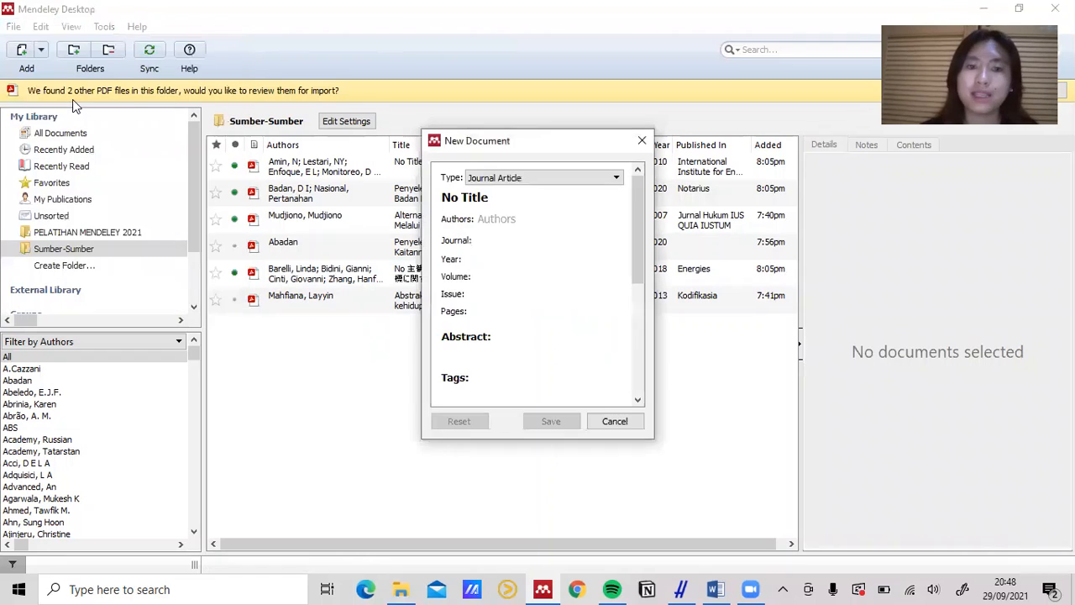
pyautogui.click(567, 178)
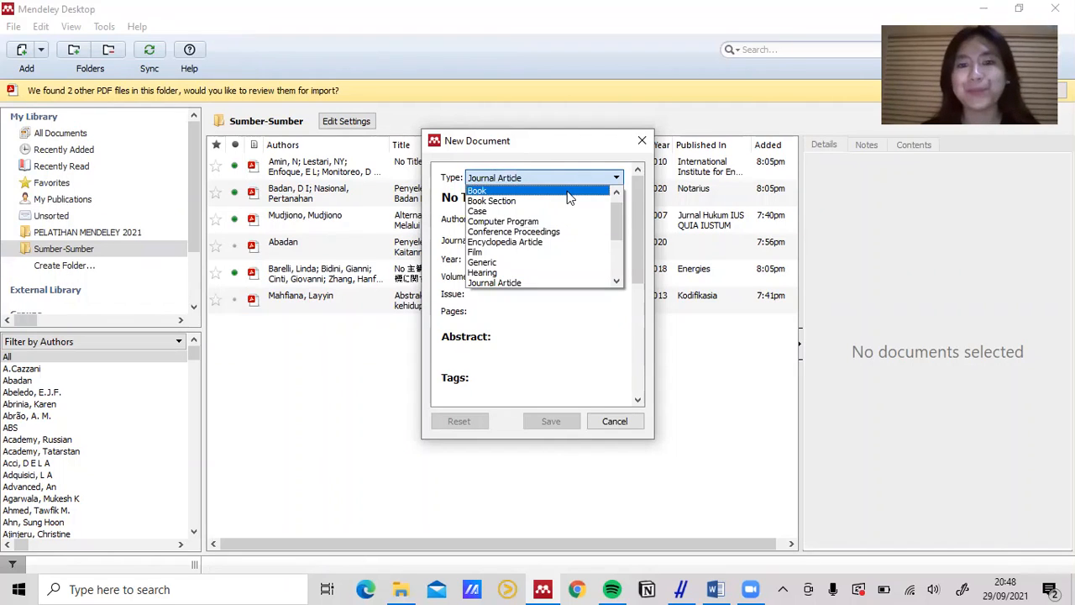
pyautogui.click(568, 192)
# Clear the placeholder title of the new book entry.
pyautogui.click(540, 200)
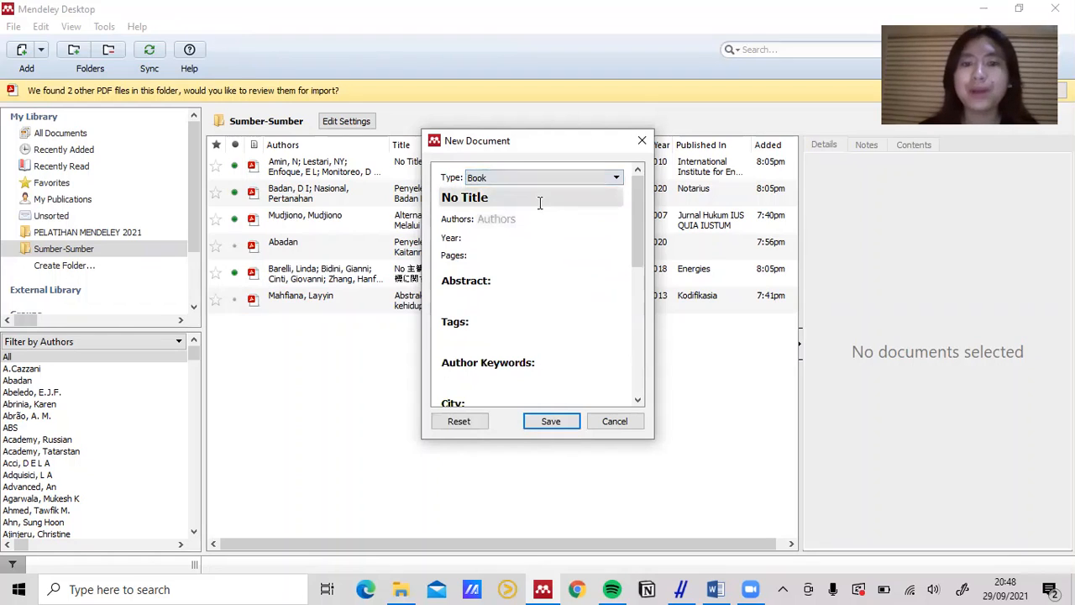
pyautogui.press('BackSpace')
pyautogui.press('BackSpace')
pyautogui.press('BackSpace')
pyautogui.press('BackSpace')
pyautogui.press('BackSpace')
pyautogui.press('BackSpace')
pyautogui.press('BackSpace')
pyautogui.press('BackSpace')
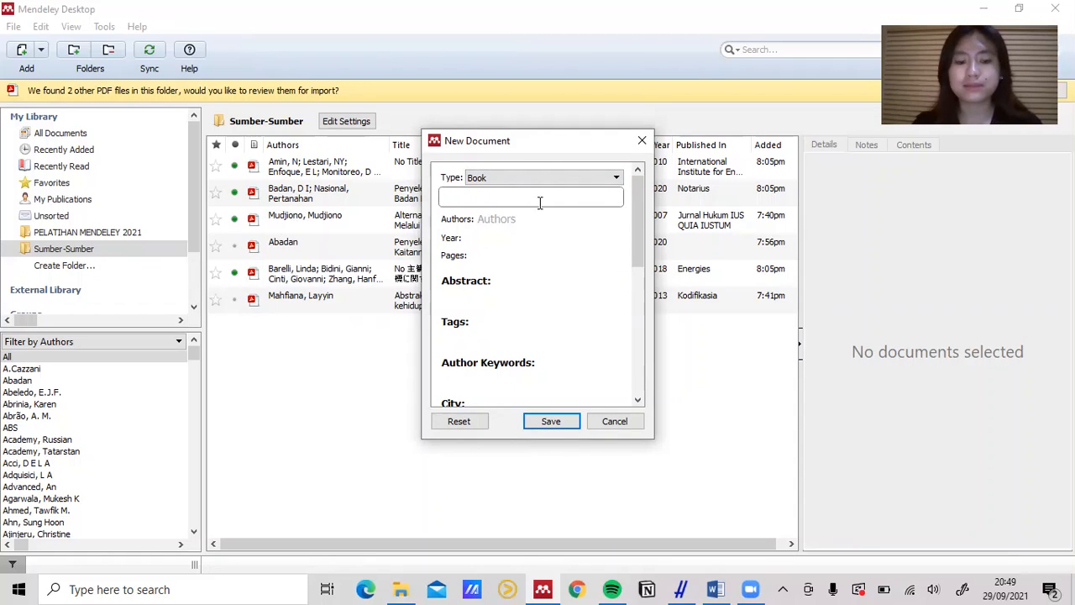
pyautogui.write('Se')
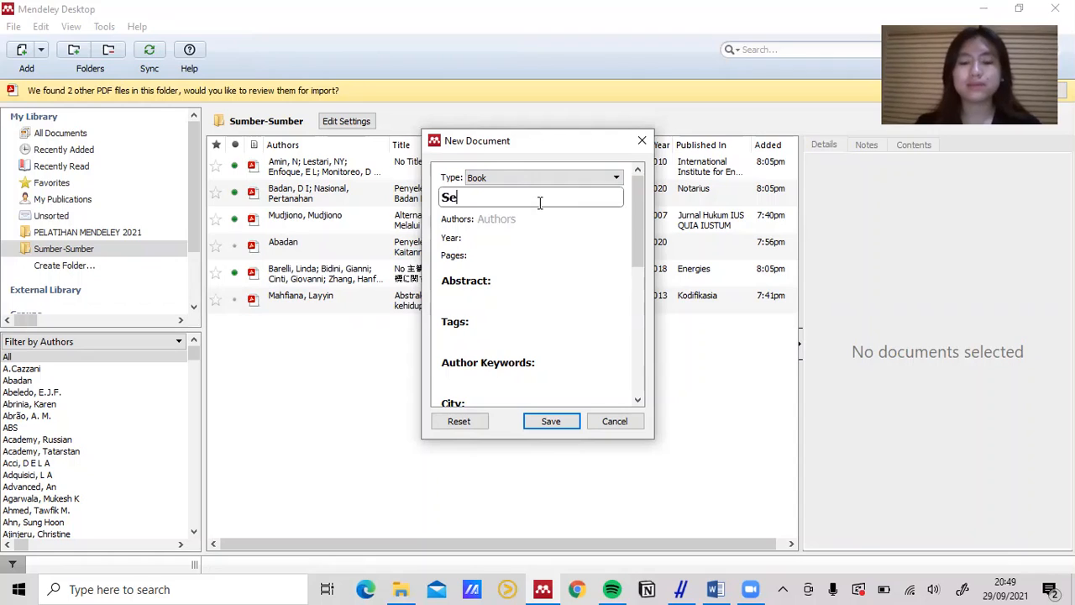
pyautogui.write('n')
pyautogui.press('BackSpace')
pyautogui.press('BackSpace')
pyautogui.press('BackSpace')
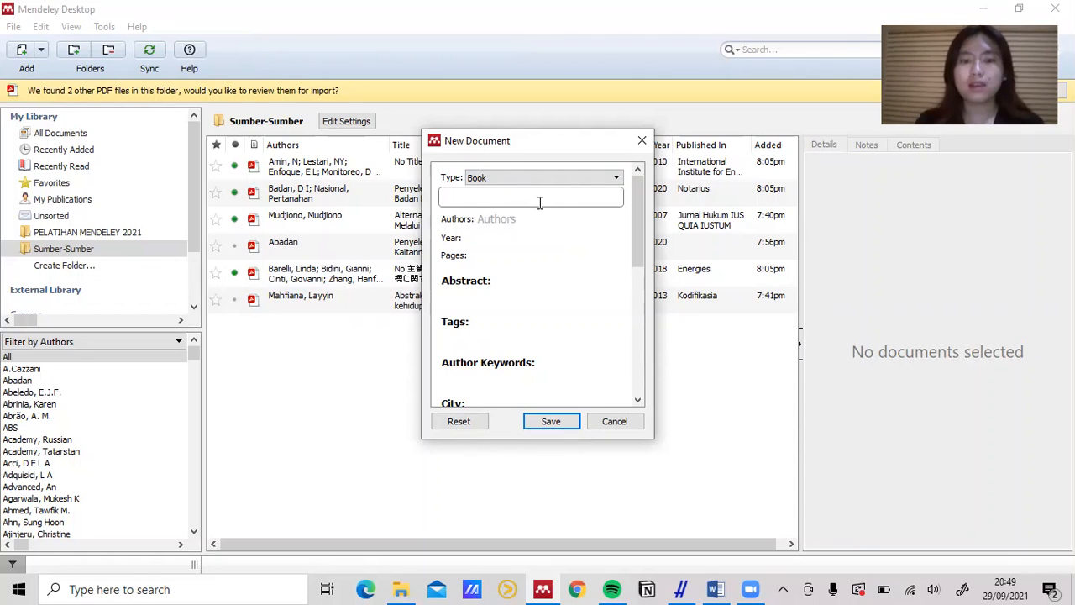
pyautogui.write('Segala')
pyautogui.press('BackSpace')
pyautogui.press('BackSpace')
pyautogui.press('BackSpace')
pyautogui.press('BackSpace')
pyautogui.press('BackSpace')
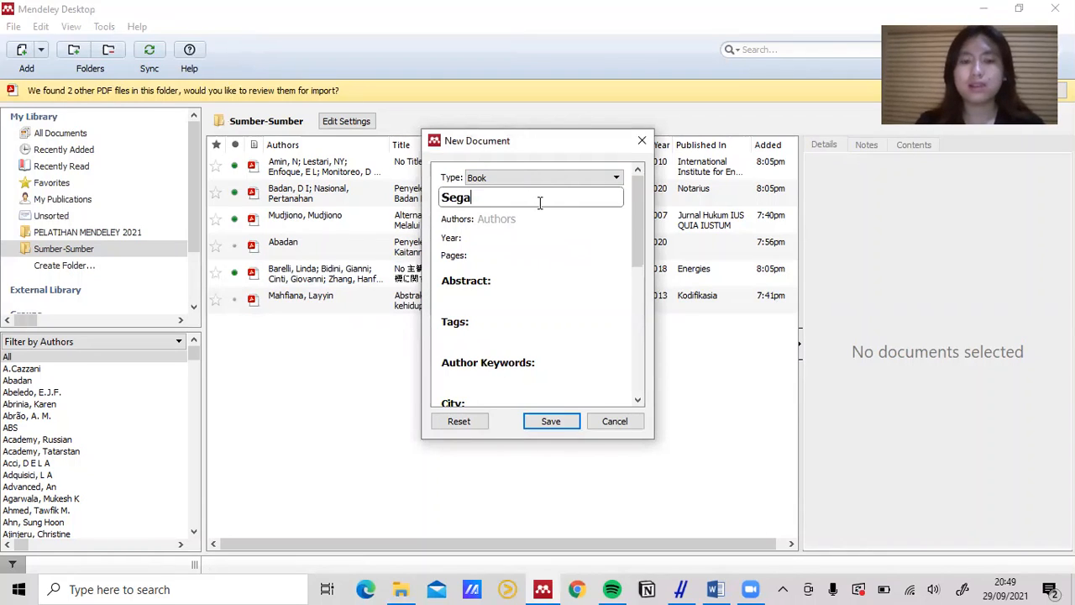
pyautogui.press('BackSpace')
# Title the new book entry "Hal-hal mengenai sengketa tanah".
pyautogui.write('H')
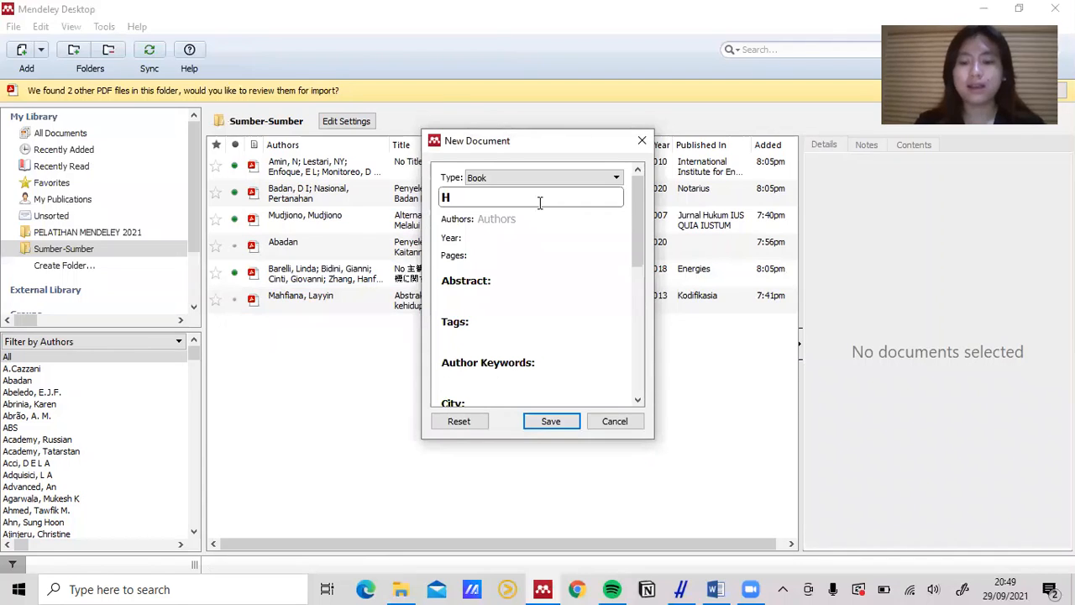
pyautogui.write('al-hal')
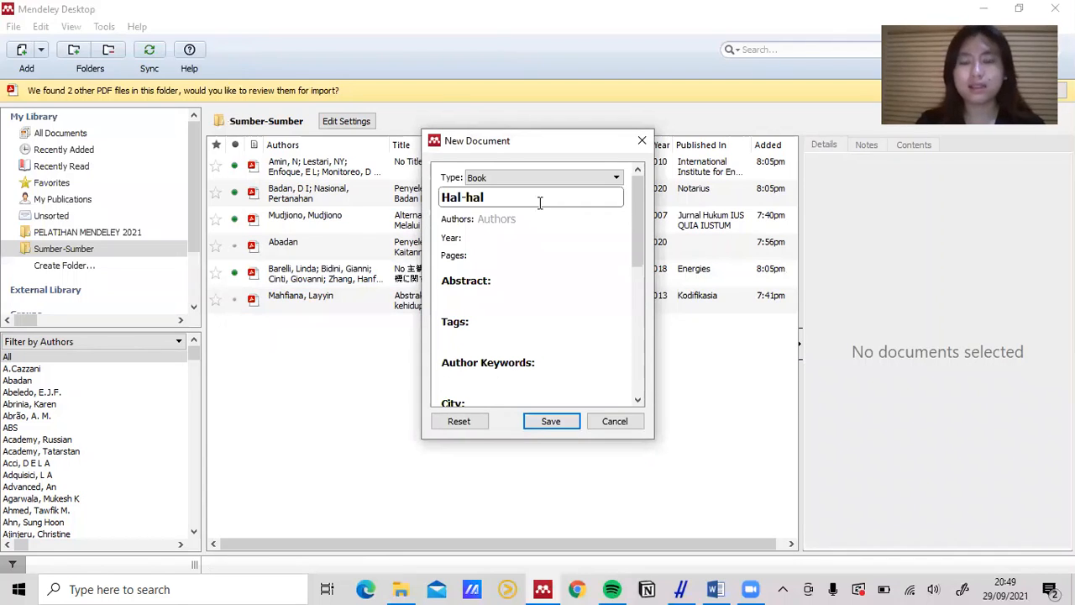
pyautogui.write(' mengenai se')
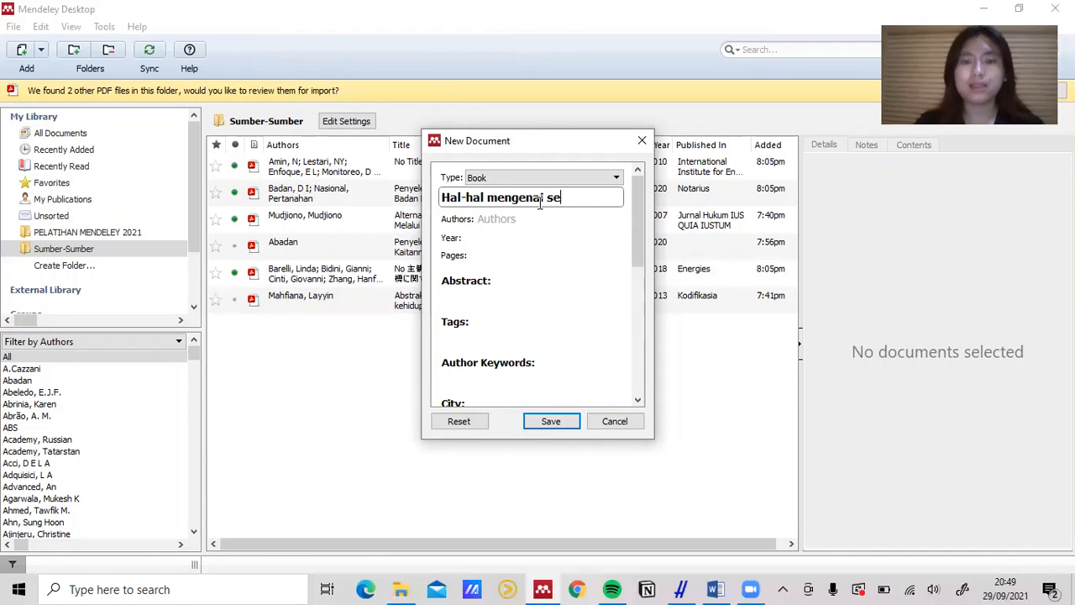
pyautogui.write('ngketa tanah')
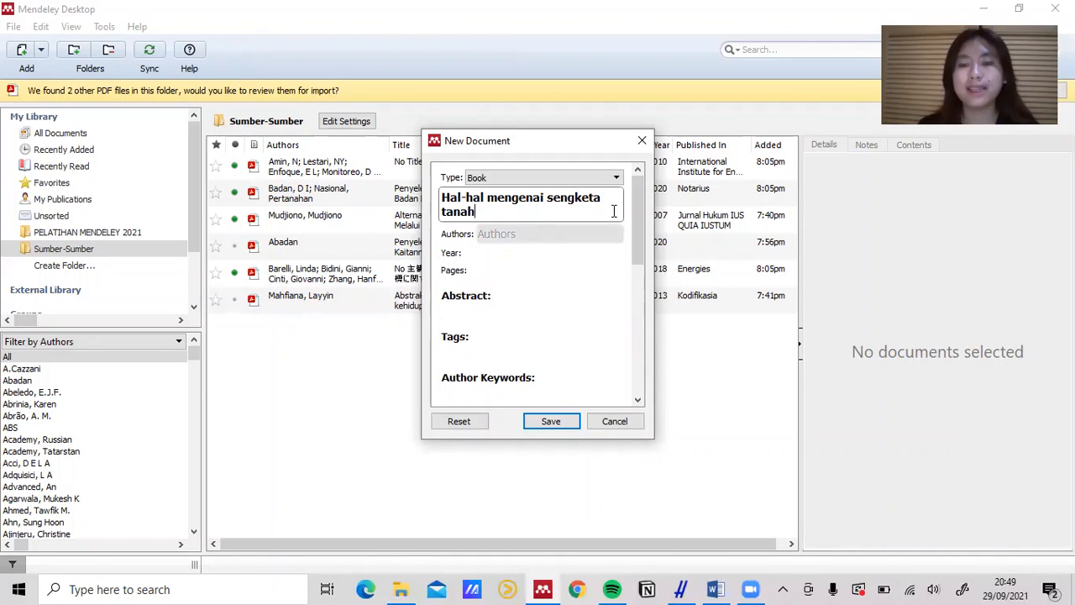
# Enter the first author of the book entry, last name before first name.
pyautogui.scroll(-2, 639, 203)
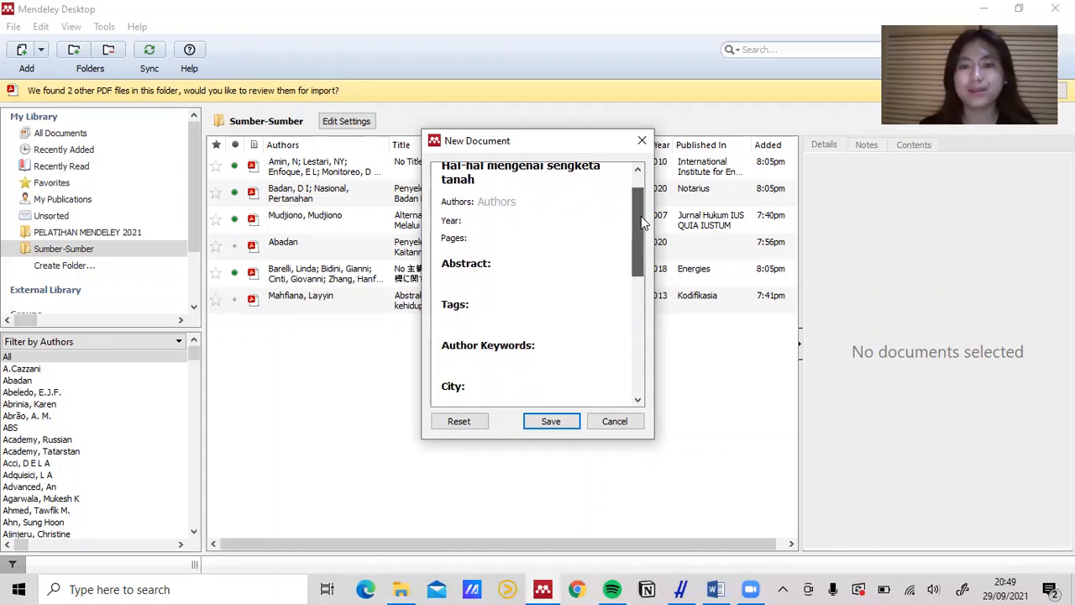
pyautogui.scroll(1, 642, 207)
pyautogui.scroll(1, 643, 206)
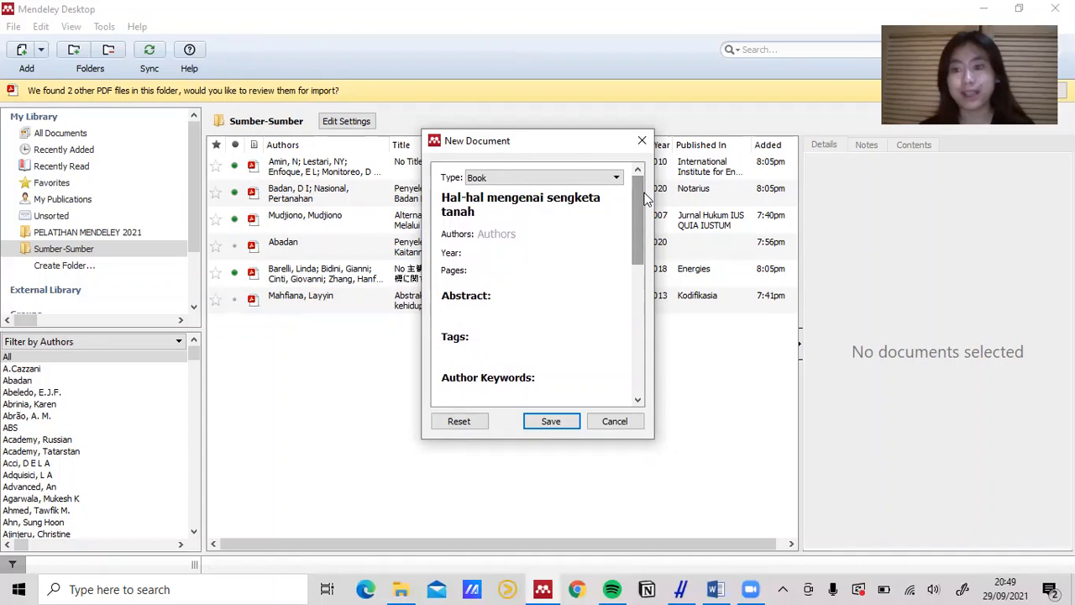
pyautogui.click(515, 232)
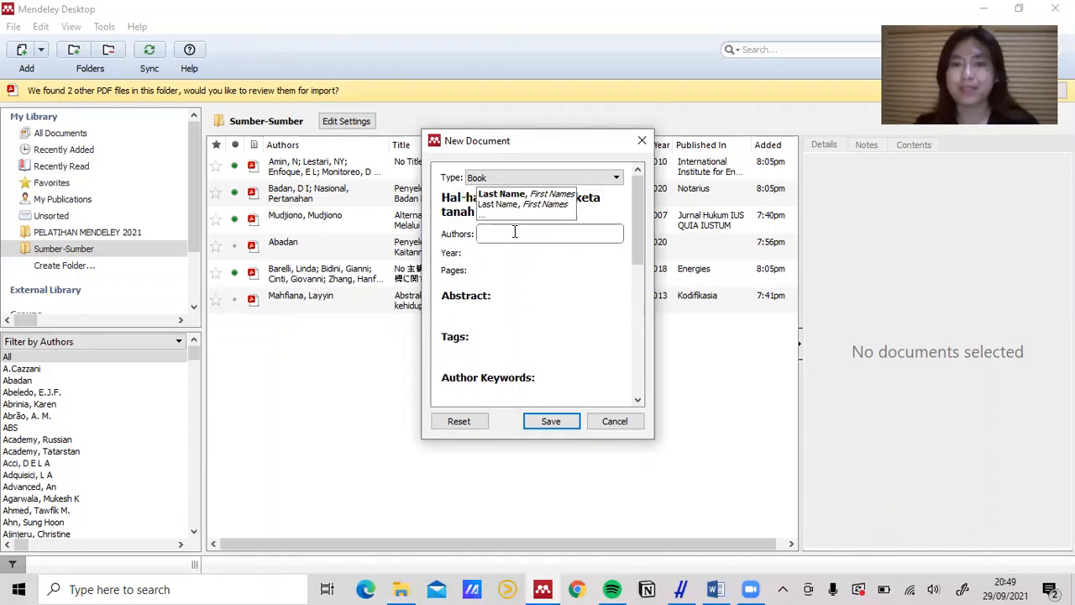
pyautogui.write('F')
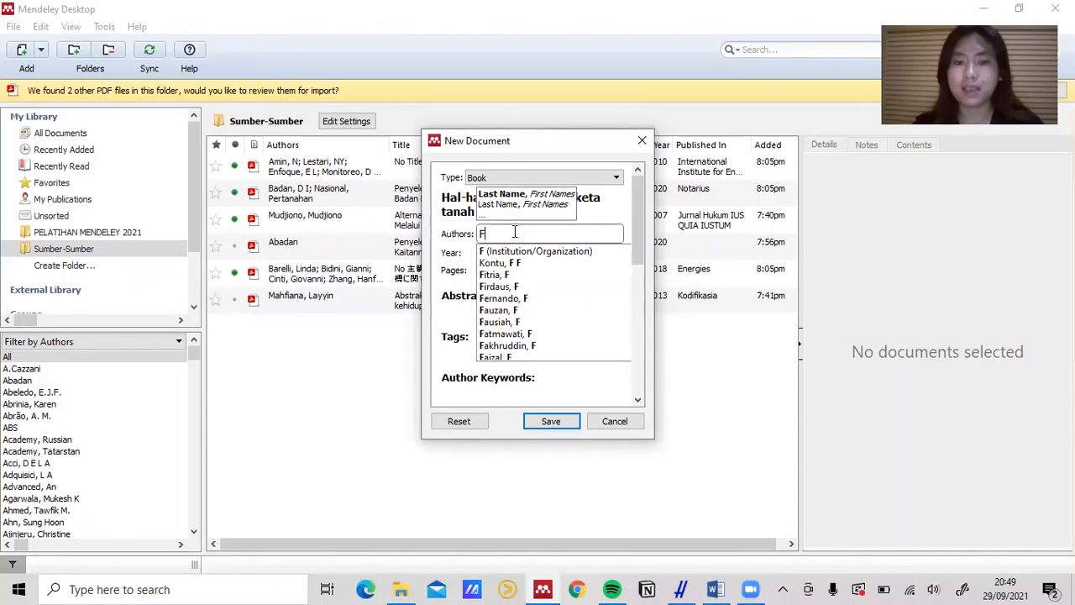
pyautogui.write('ebriyanti')
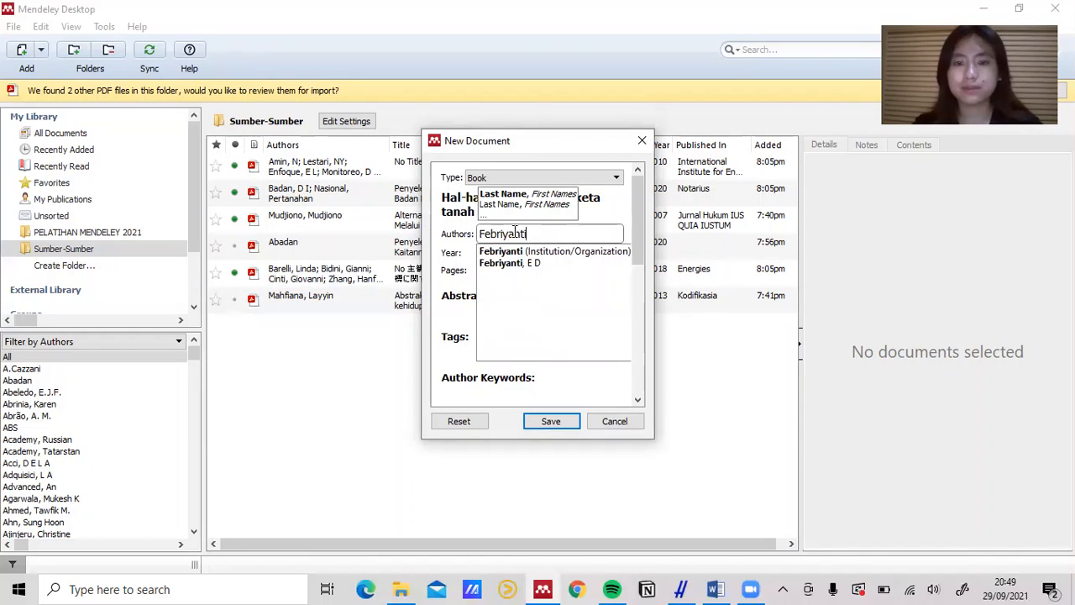
pyautogui.write(', A')
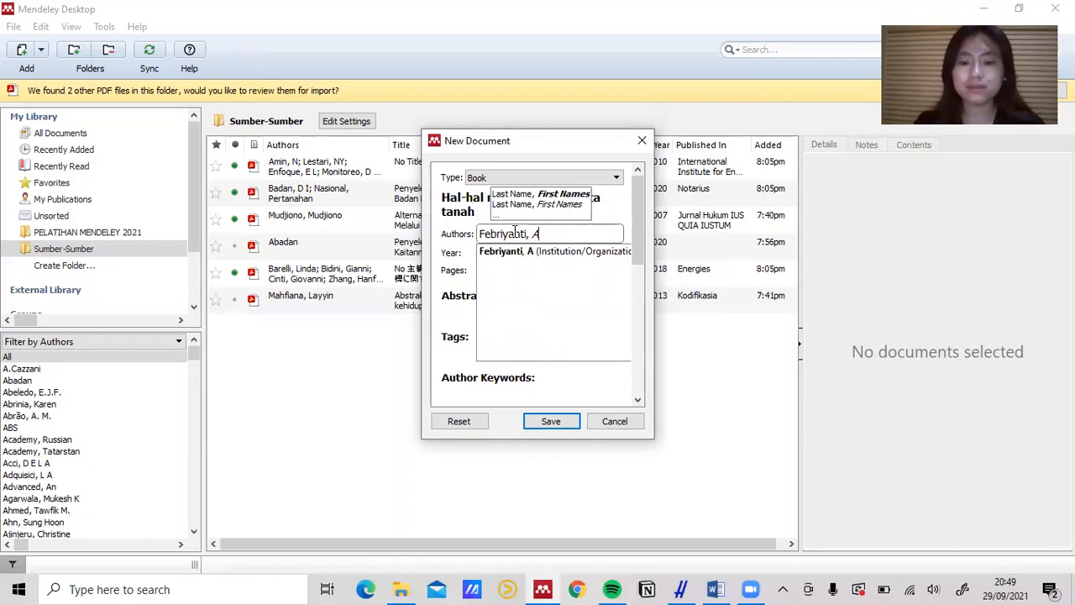
pyautogui.write('ulia')
pyautogui.press('Return')
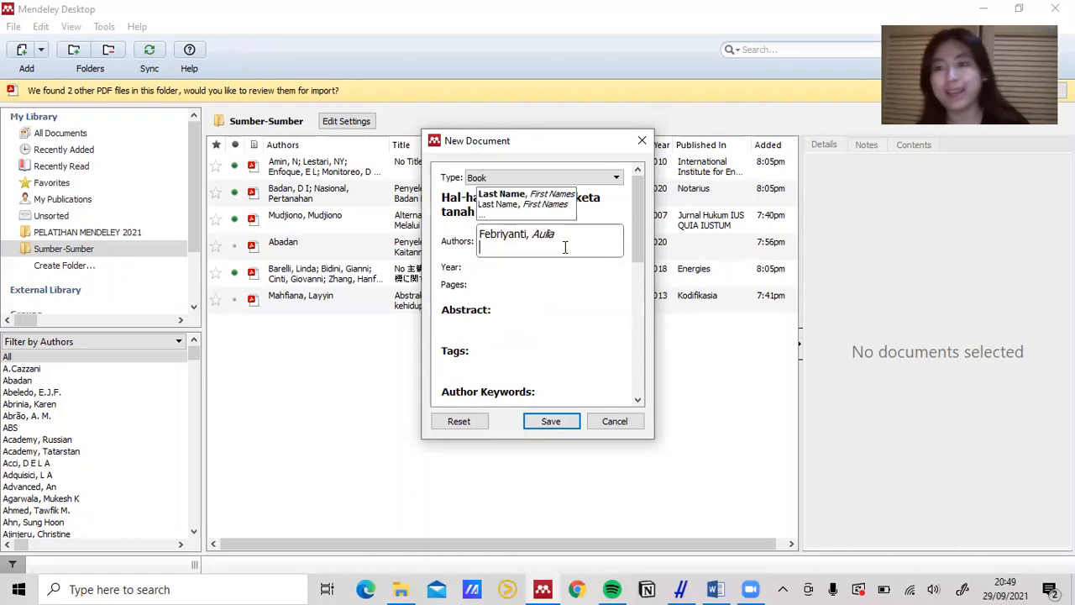
# Add a second author to the book entry on a new line, last name before first name.
pyautogui.press('BackSpace')
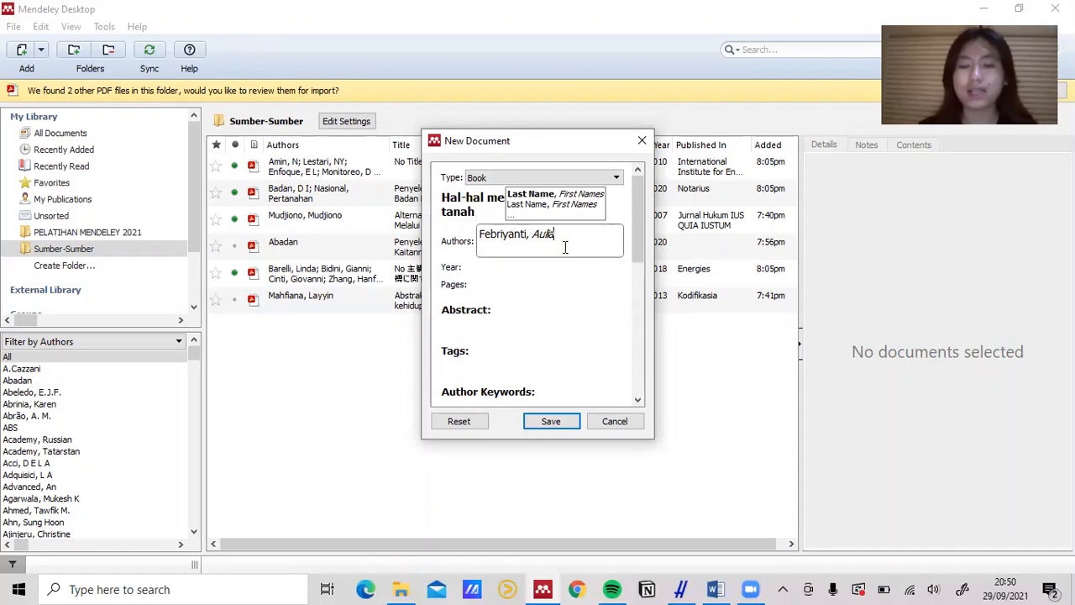
pyautogui.press('Return')
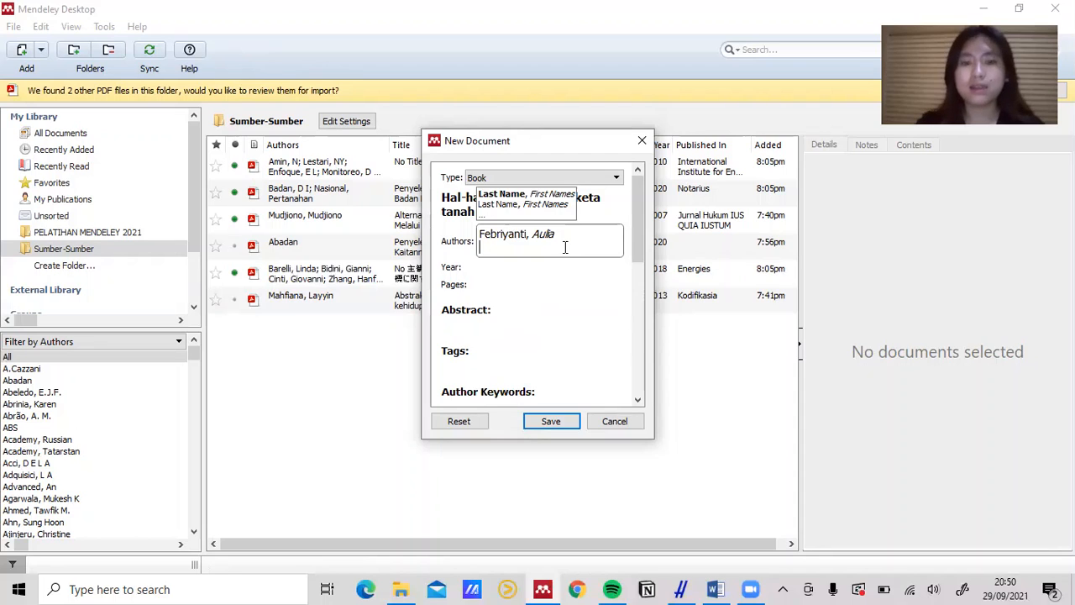
pyautogui.write('Yu')
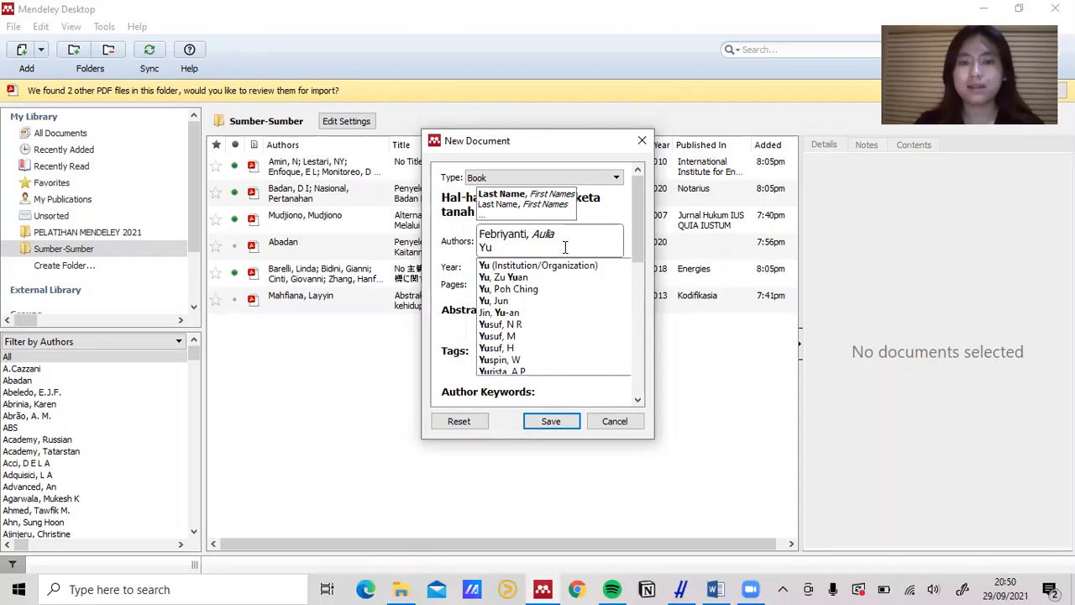
pyautogui.write('niarti')
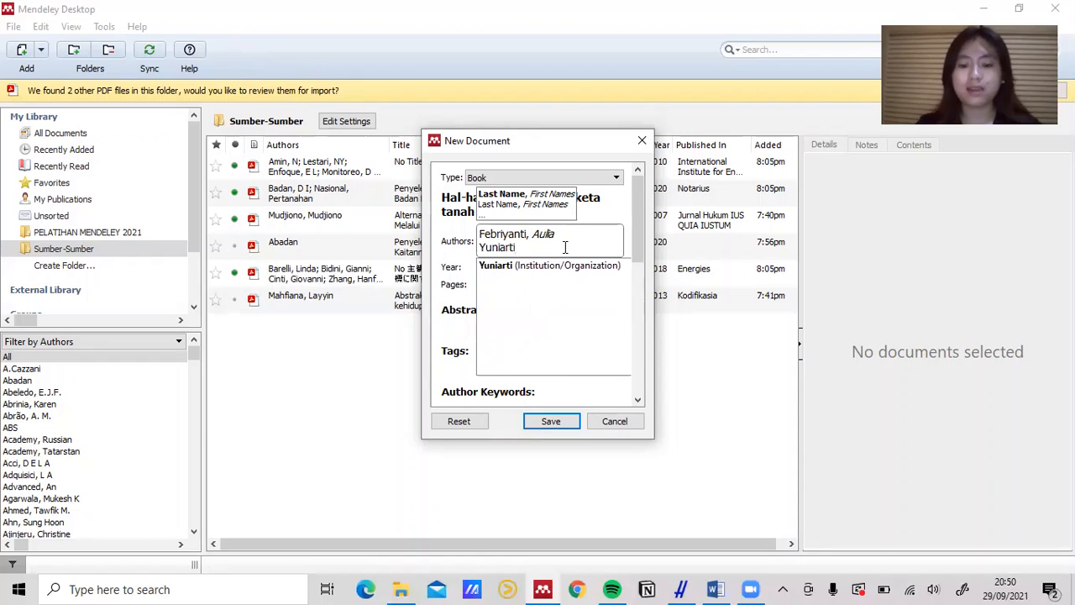
pyautogui.write(', Aini')
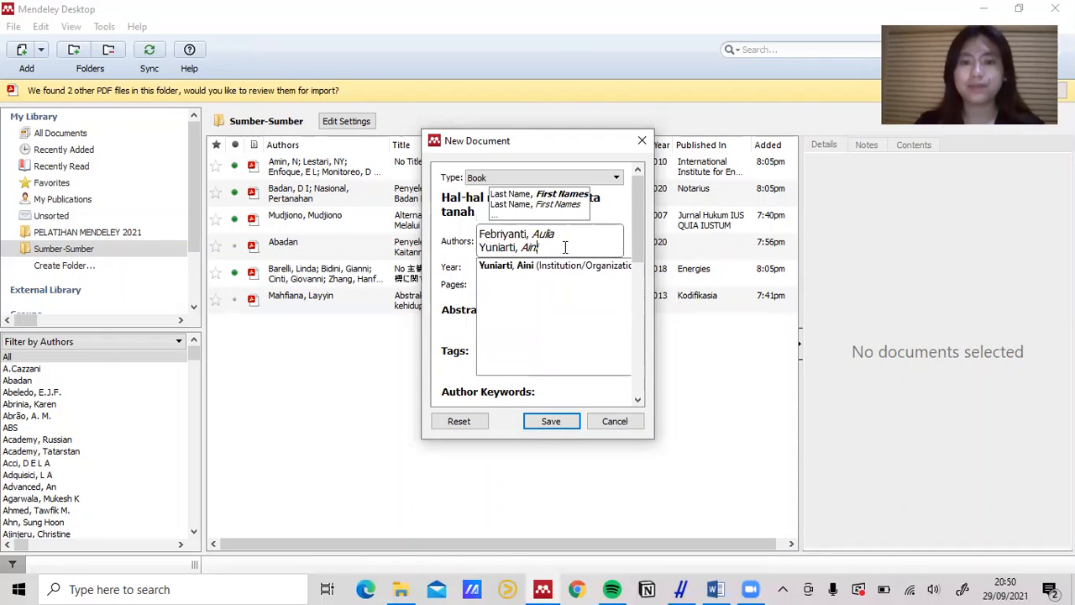
# Set the book entry's year to 2021 and its pages to 201.
pyautogui.press('Return')
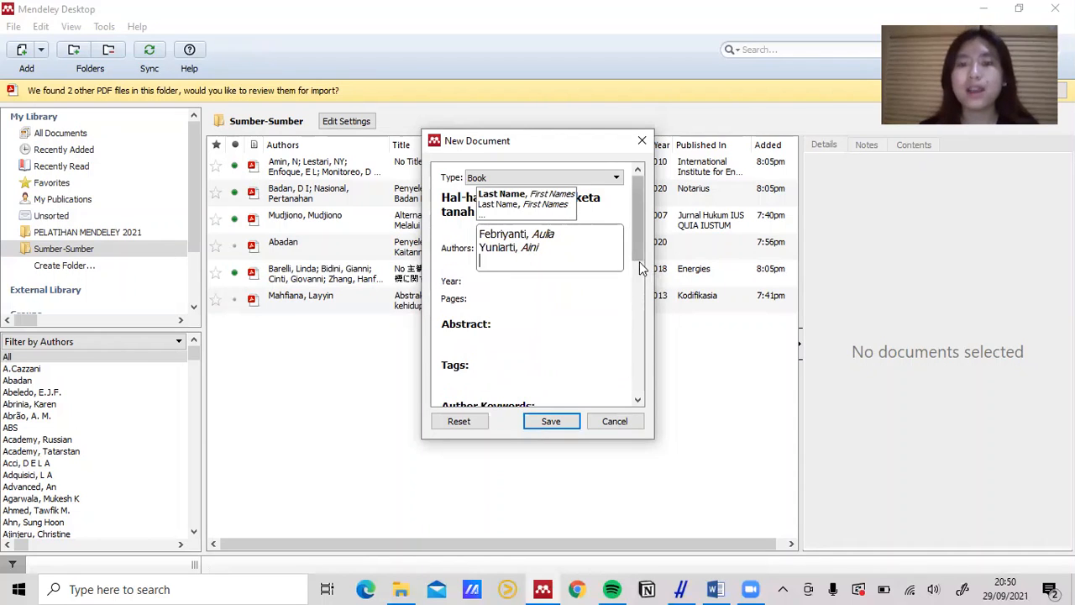
pyautogui.scroll(-5, 601, 266)
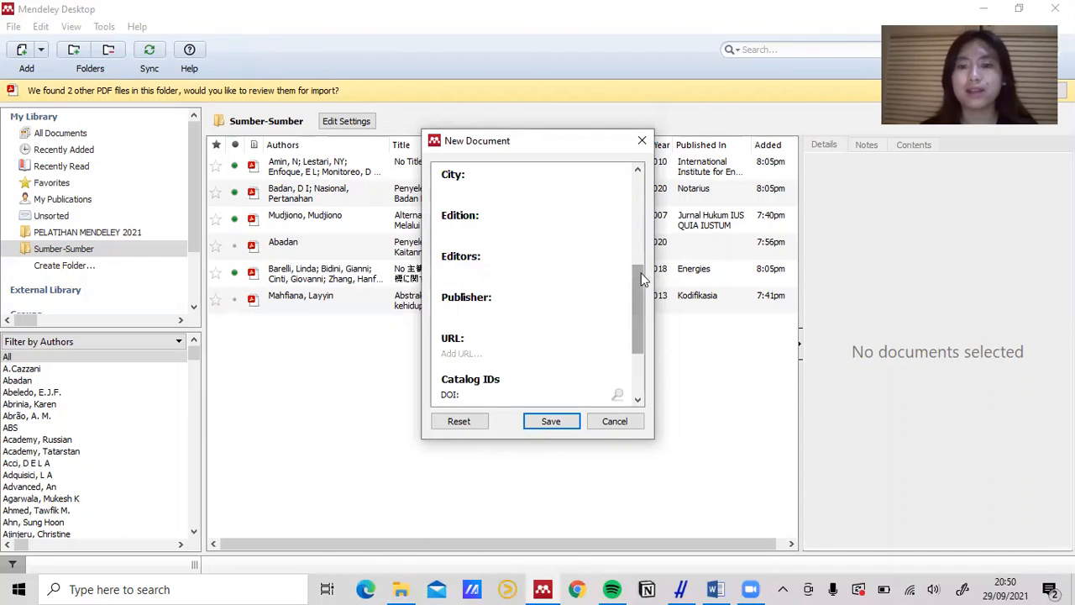
pyautogui.moveTo(638, 288); pyautogui.dragTo(642, 178)
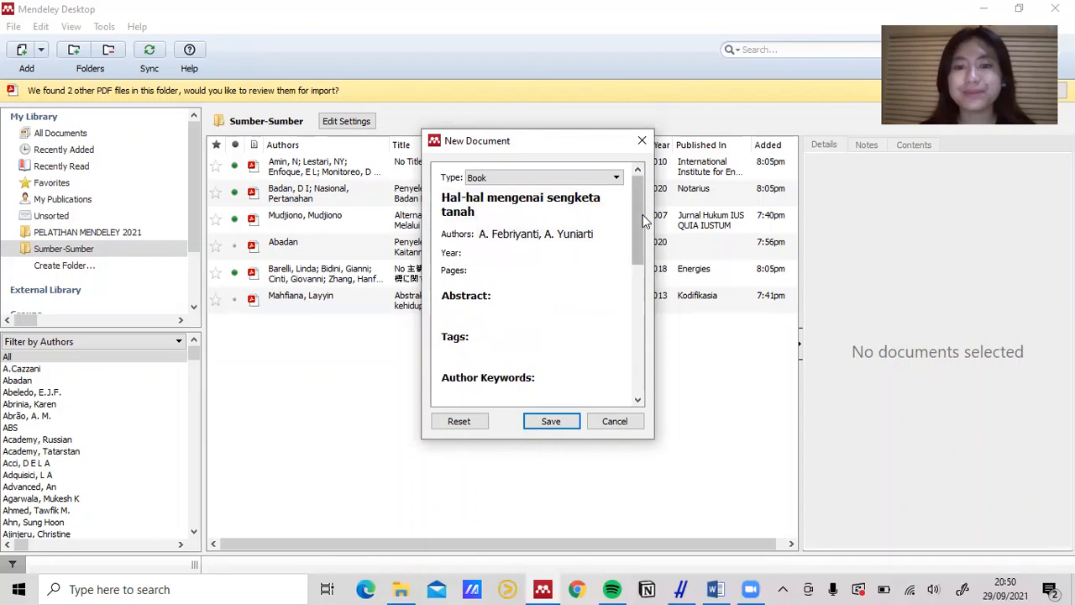
pyautogui.scroll(-1, 644, 231)
pyautogui.scroll(-1, 644, 232)
pyautogui.click(497, 223)
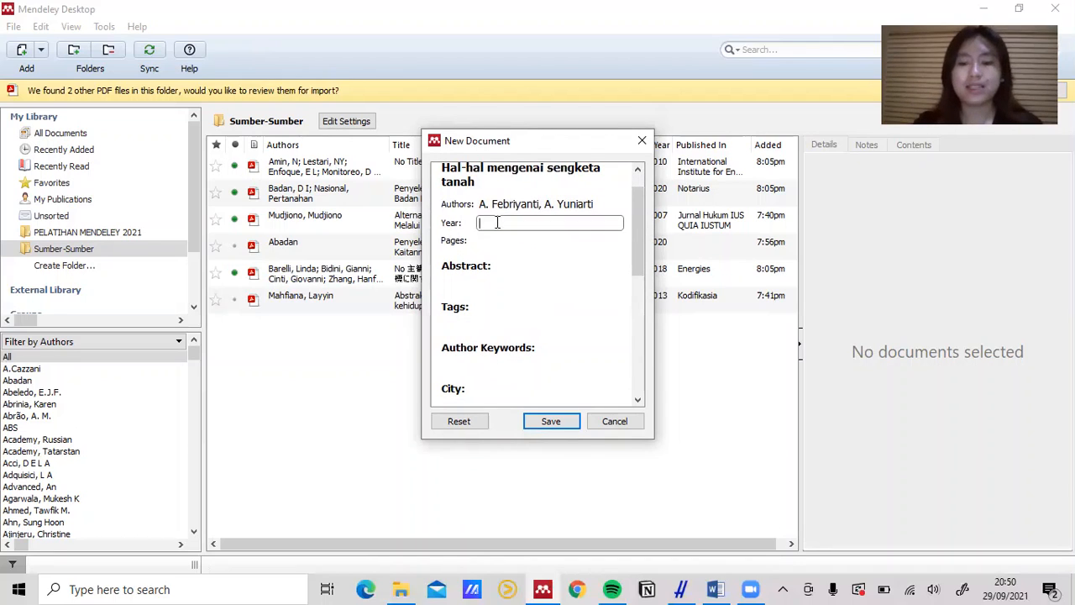
pyautogui.write('2021')
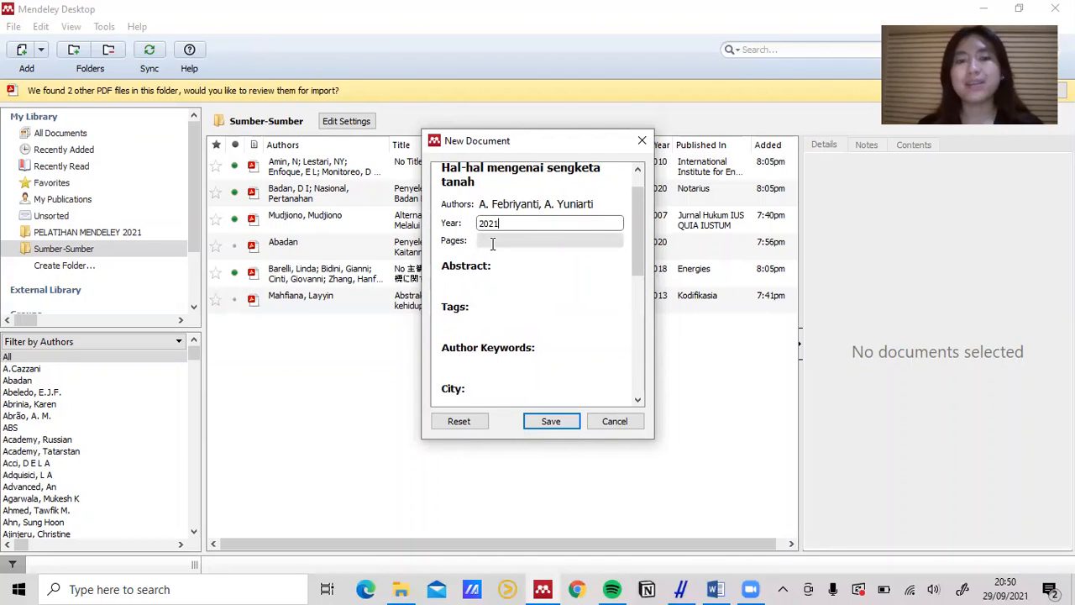
pyautogui.click(493, 242)
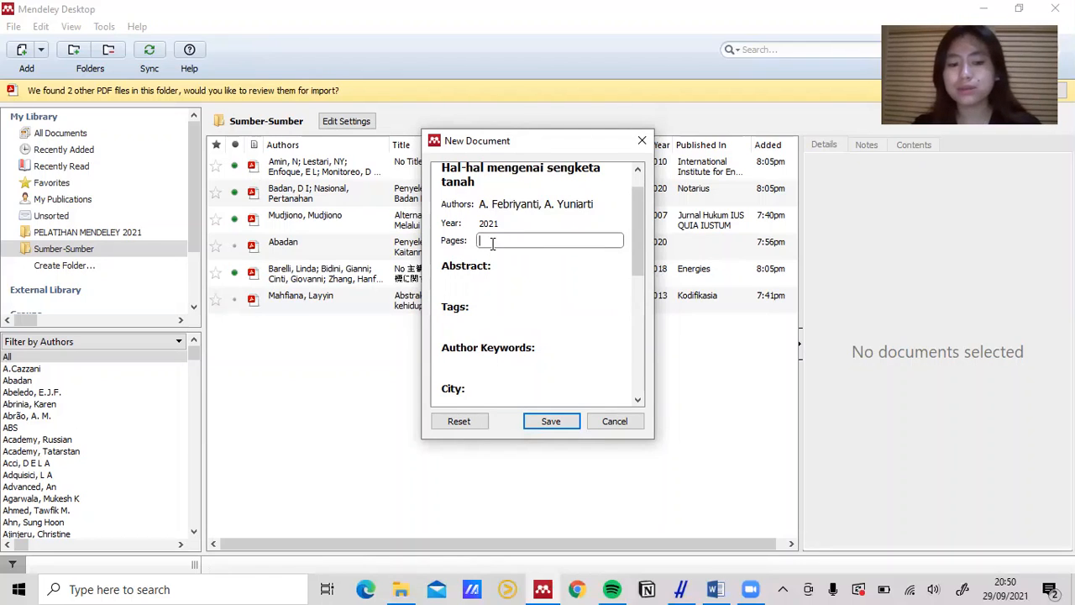
pyautogui.write('201')
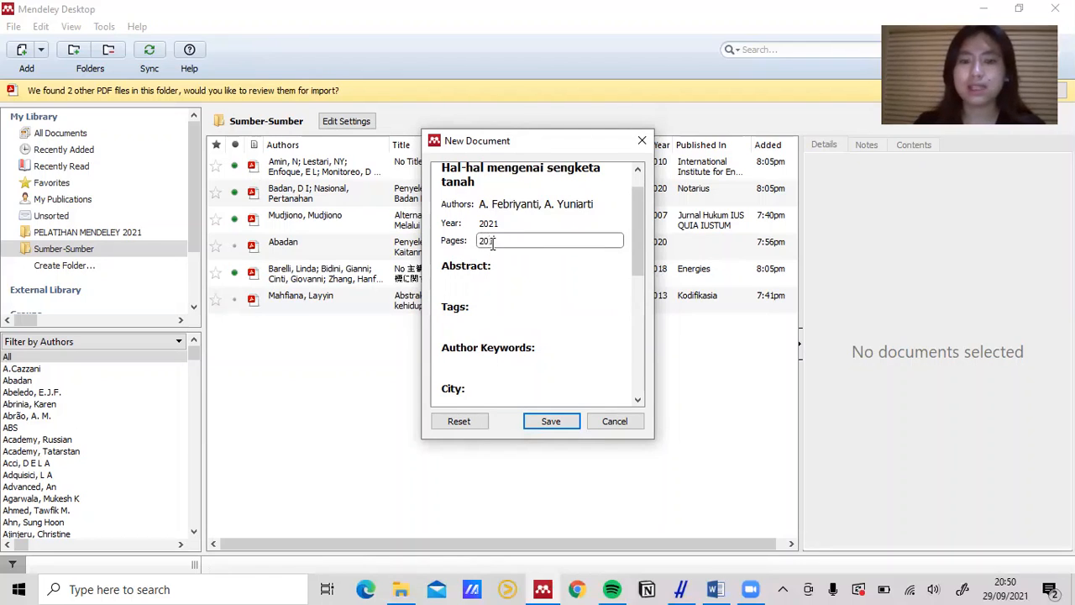
# Enter Bandung as the city of the book entry.
pyautogui.moveTo(640, 230); pyautogui.dragTo(651, 166)
pyautogui.moveTo(636, 220); pyautogui.dragTo(641, 244)
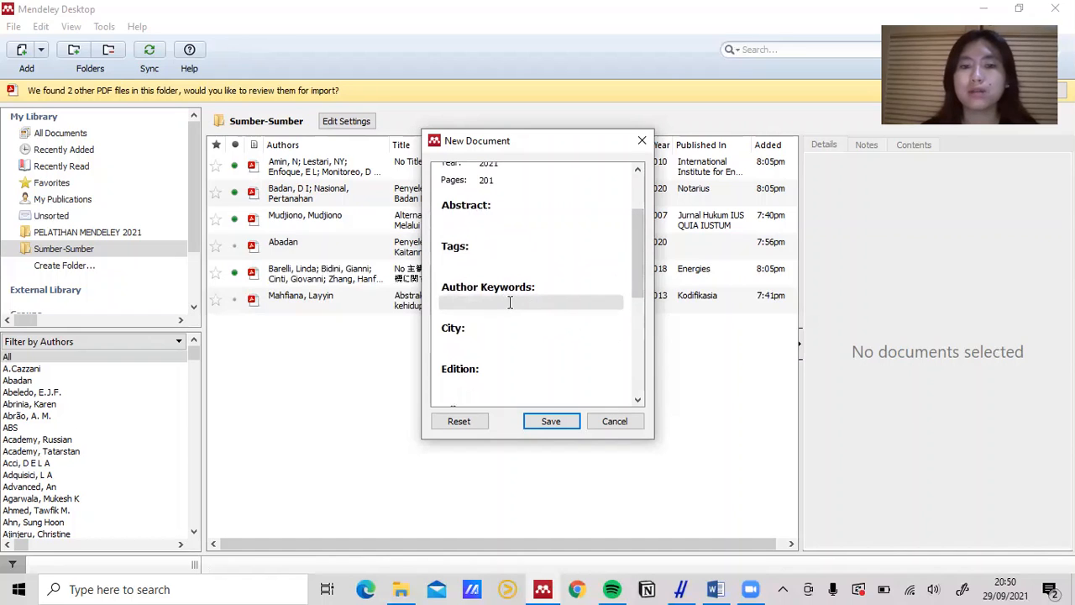
pyautogui.moveTo(639, 265); pyautogui.dragTo(634, 305)
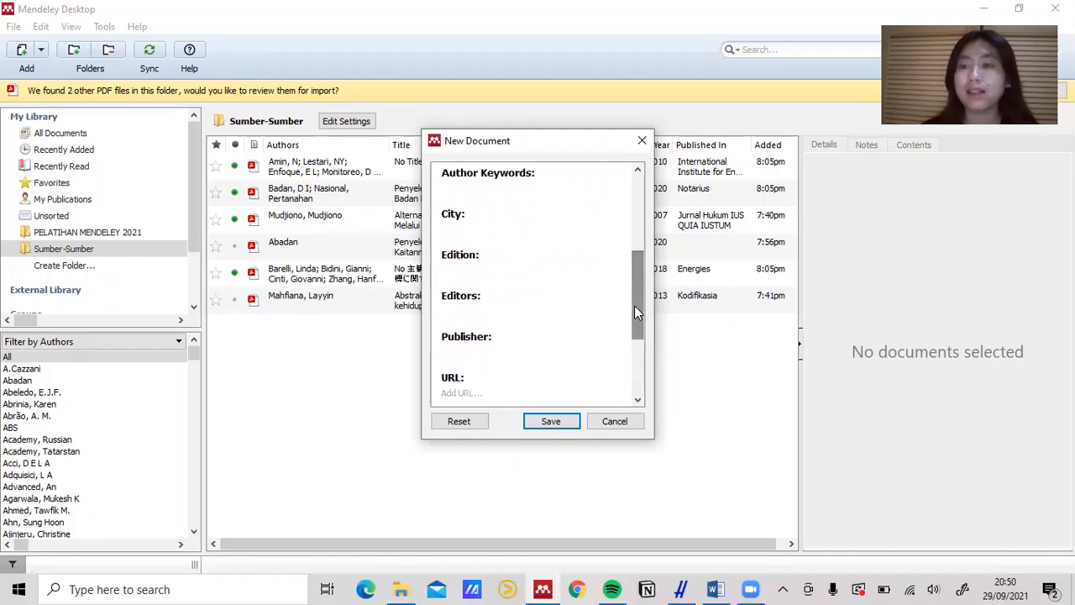
pyautogui.click(475, 229)
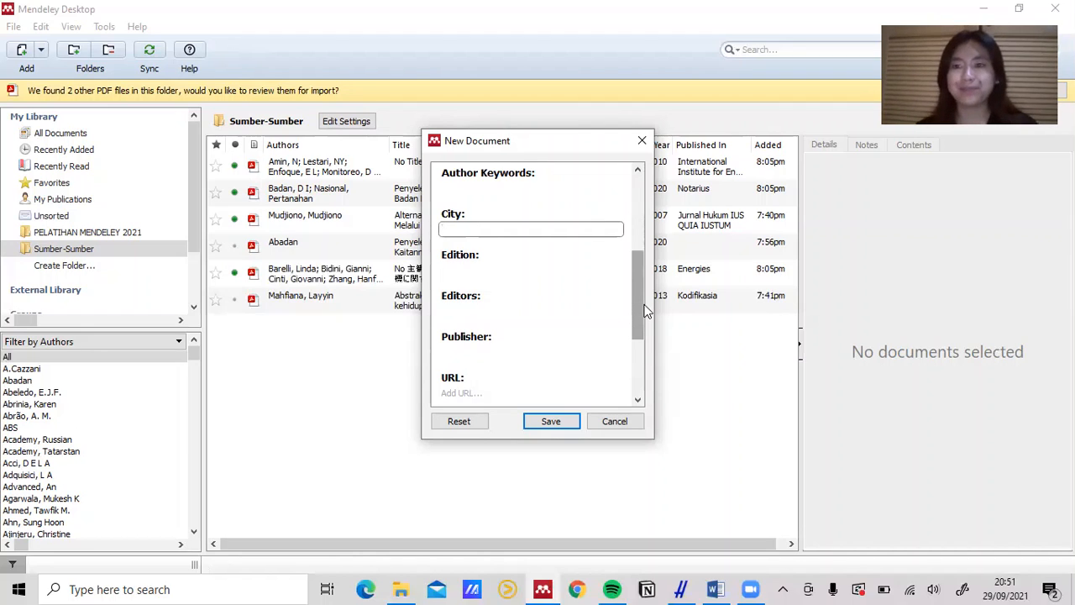
pyautogui.write('Ba')
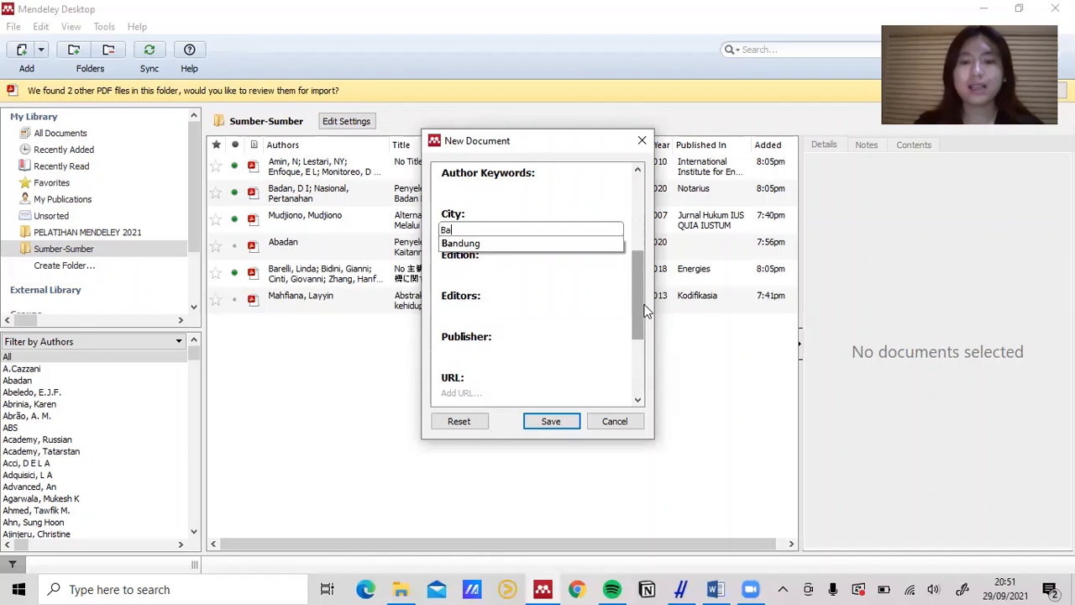
pyautogui.write('ndung')
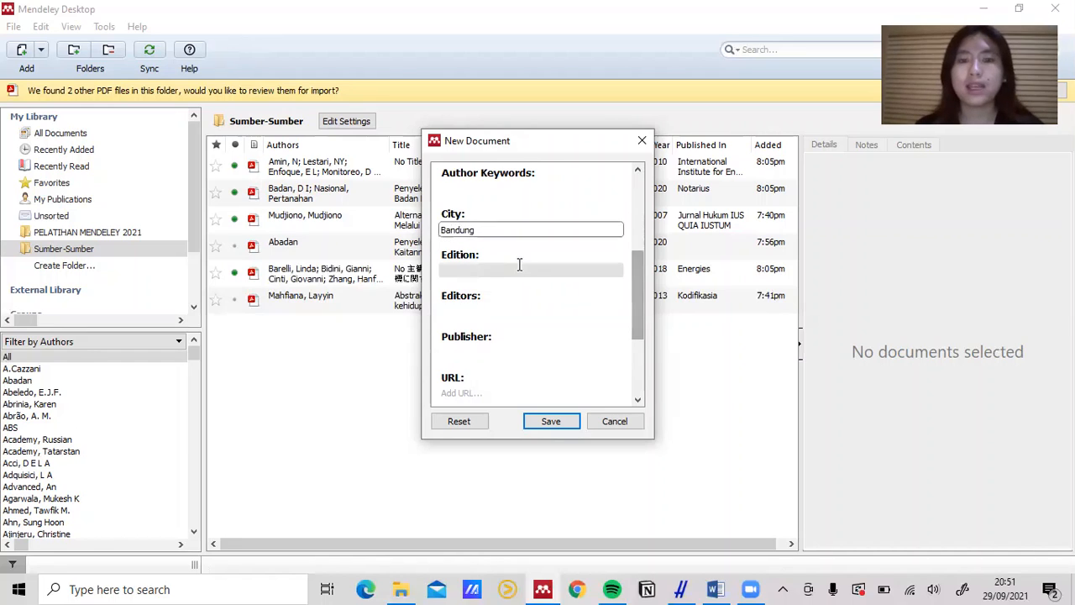
# Enter Raja Grafindo as the publisher of the book entry.
pyautogui.moveTo(636, 279); pyautogui.dragTo(636, 294)
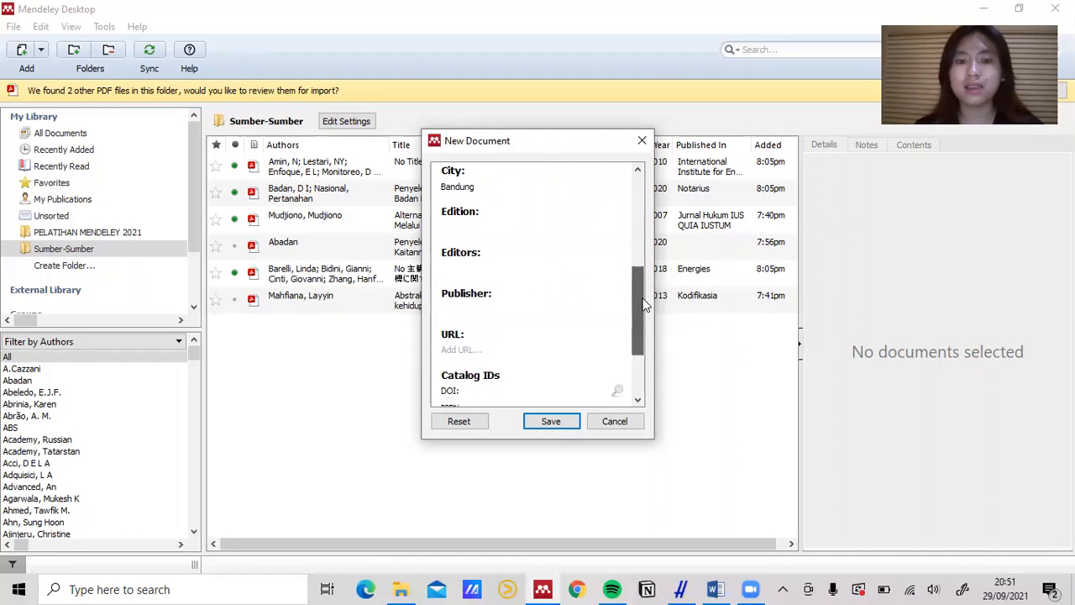
pyautogui.click(496, 308)
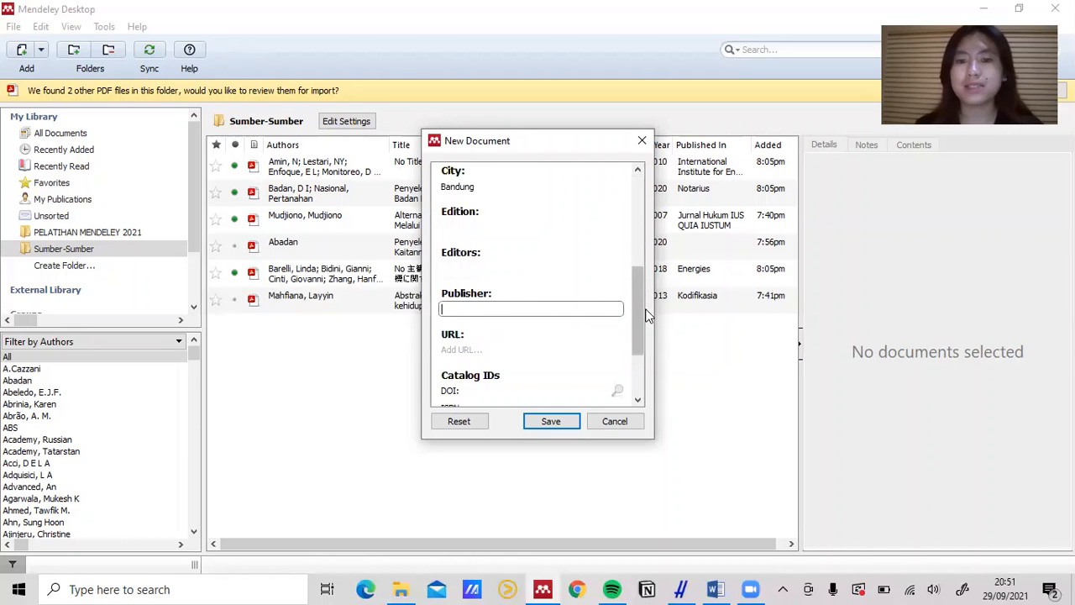
pyautogui.moveTo(640, 327); pyautogui.dragTo(636, 357)
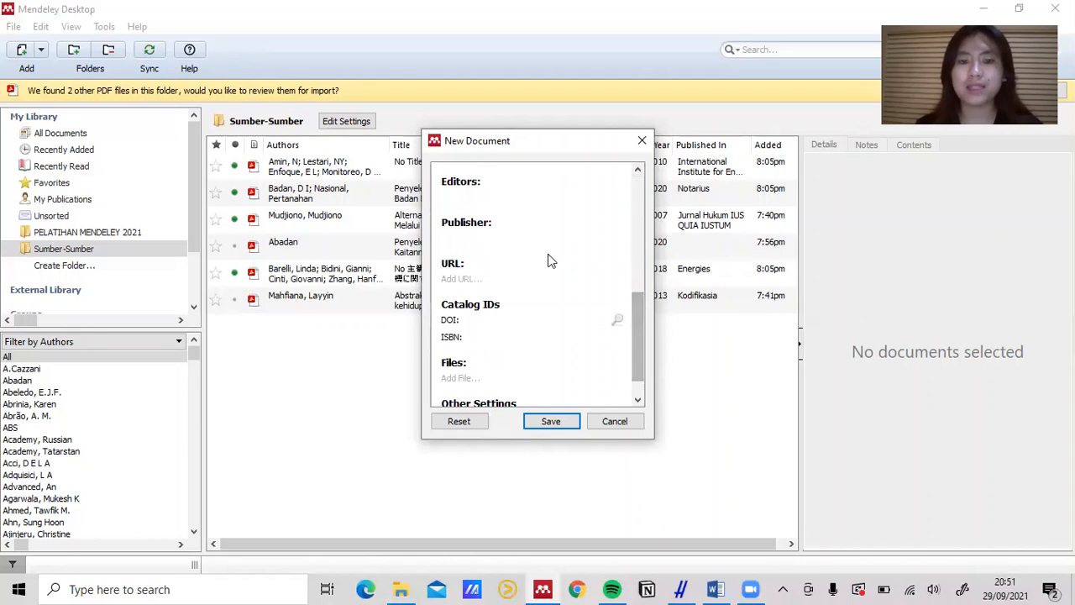
pyautogui.click(532, 235)
pyautogui.write('Ra')
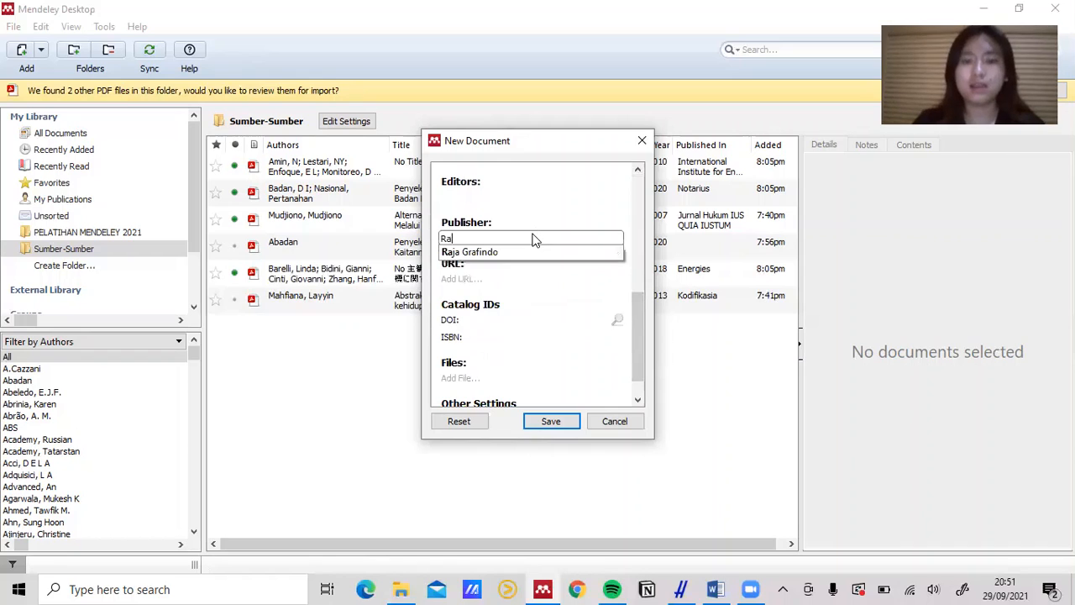
pyautogui.write('ja Graf')
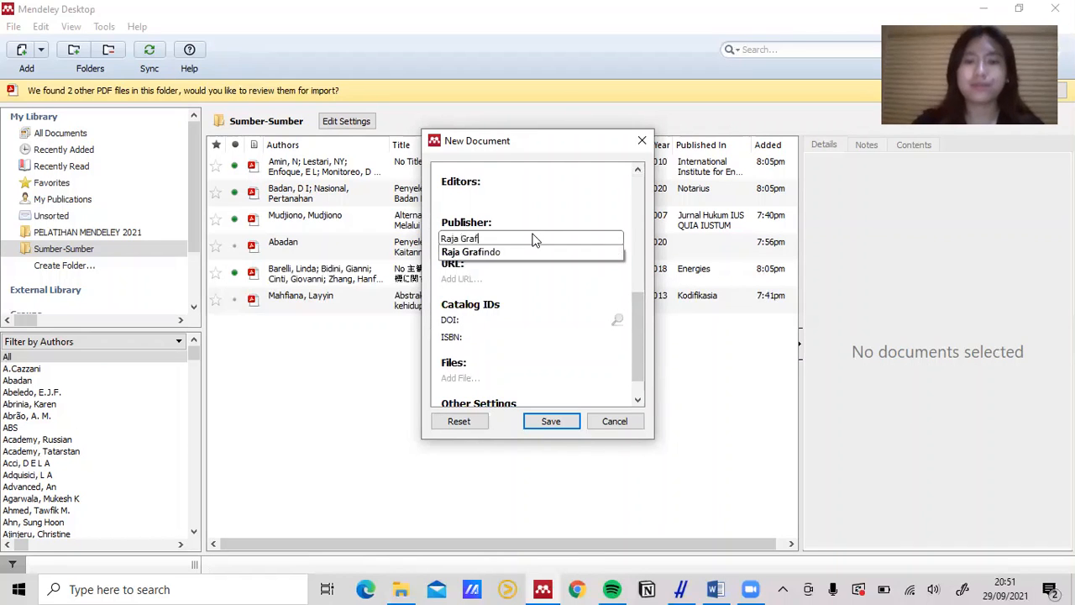
pyautogui.write('indo')
pyautogui.press('Return')
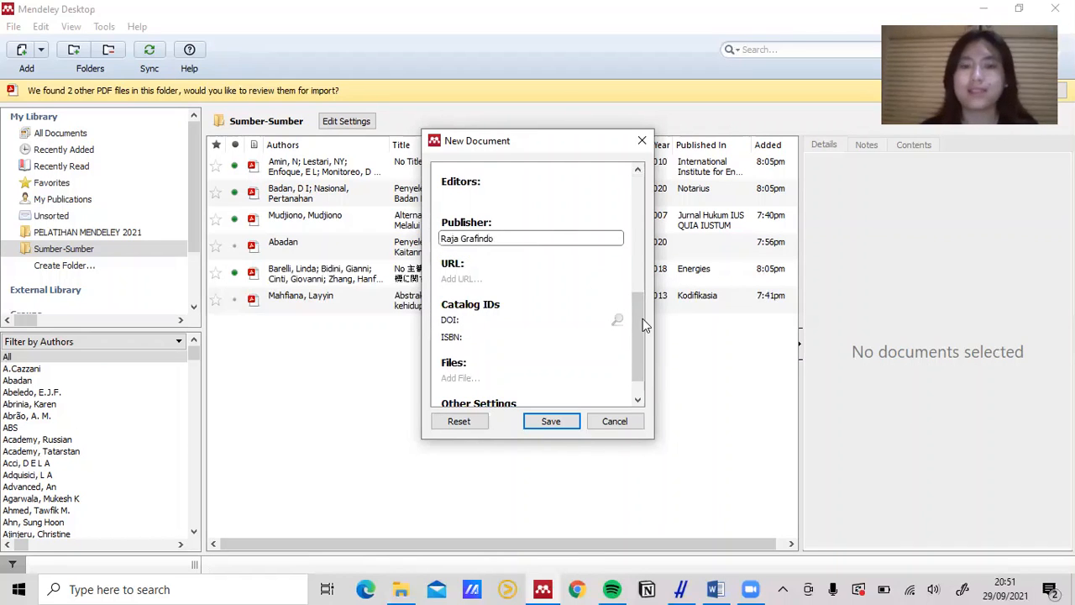
# Review the completed book details, save the new entry to the Sumber-Sumber folder and deselect it in the list.
pyautogui.moveTo(641, 317); pyautogui.dragTo(641, 331)
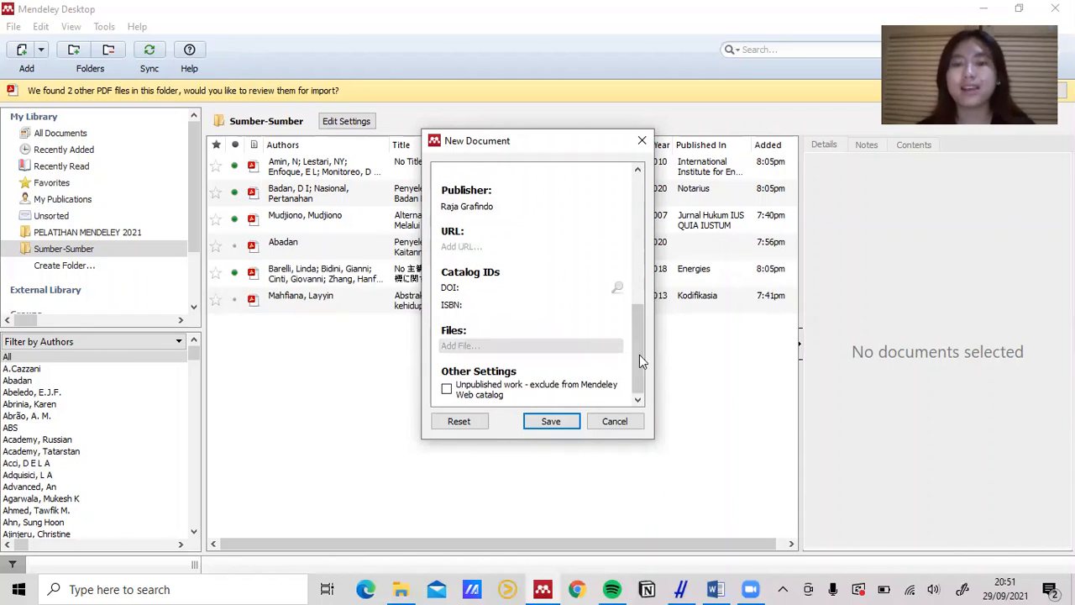
pyautogui.moveTo(636, 349); pyautogui.dragTo(634, 199)
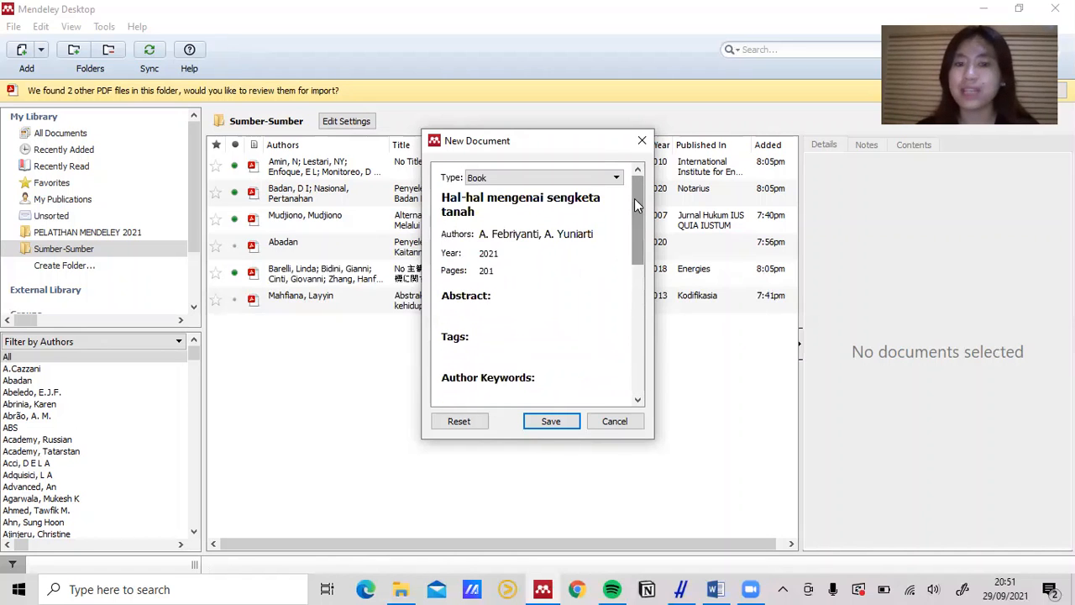
pyautogui.click(556, 422)
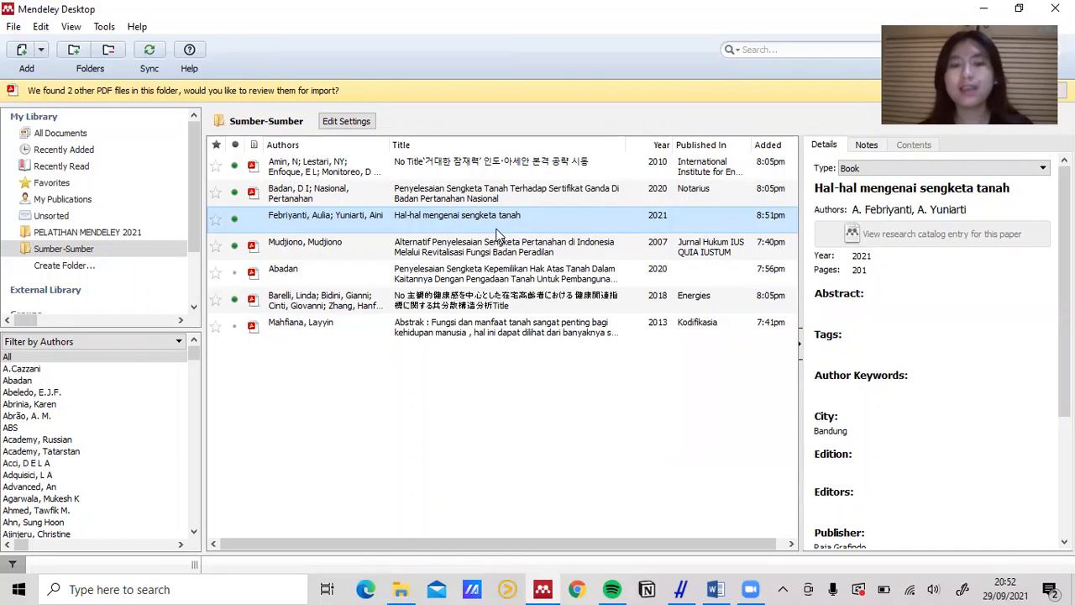
pyautogui.click(571, 397)
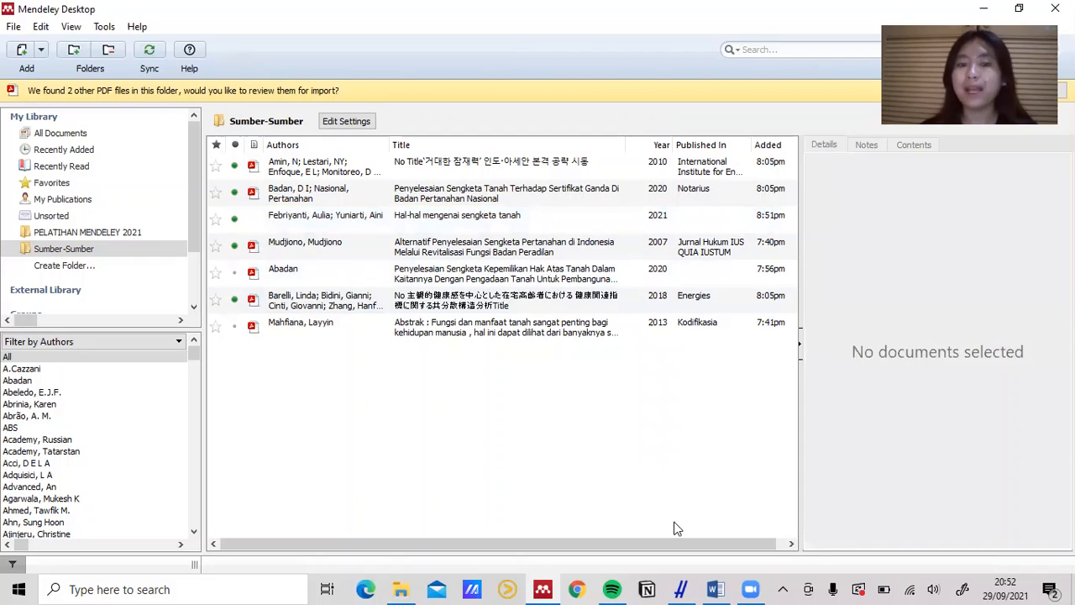
# Close the Word document "Pelatihan mendeley" and save its changes.
pyautogui.moveTo(714, 587)
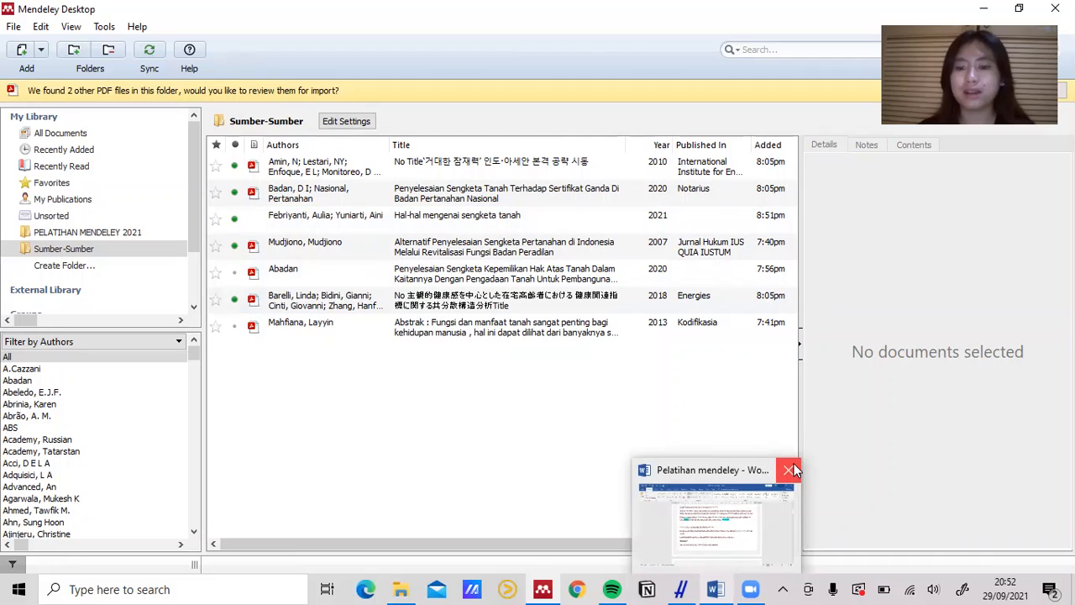
pyautogui.click(791, 469)
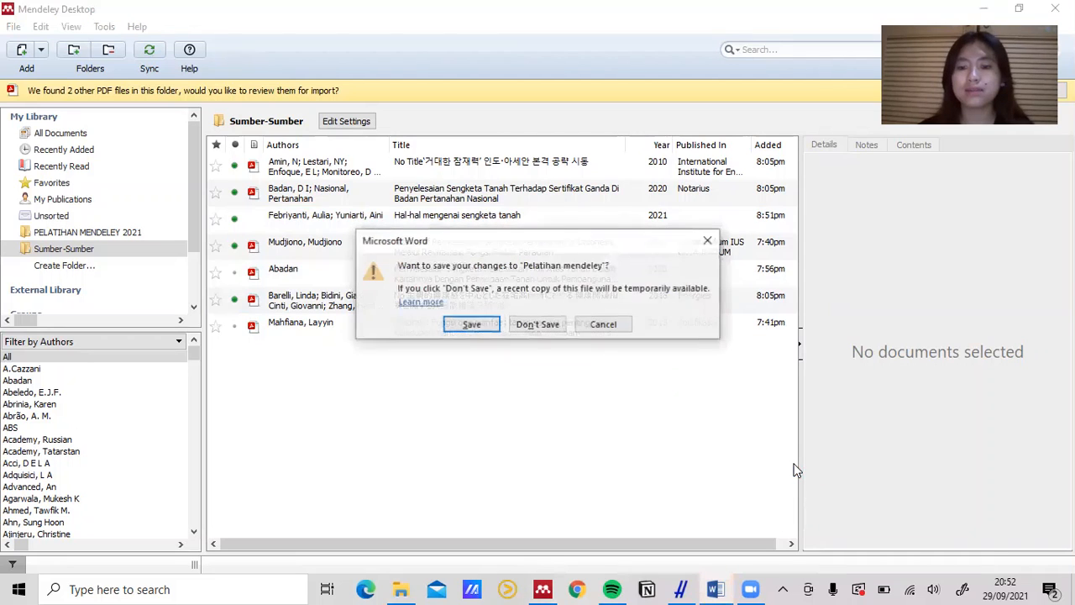
pyautogui.click(472, 324)
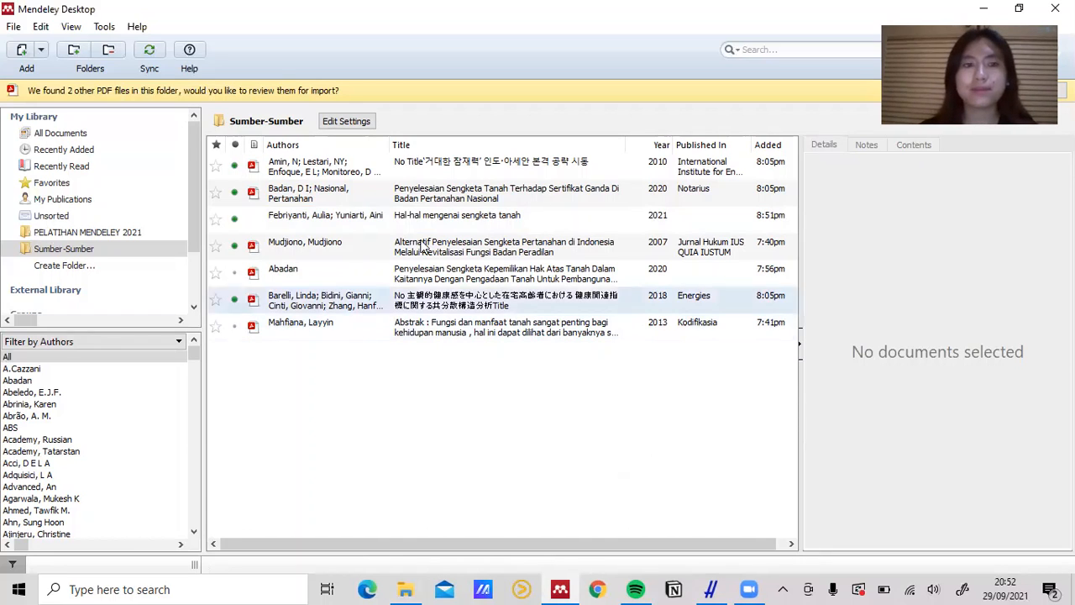
# Uninstall the MS Word plugin from Mendeley Desktop and dismiss the notice.
pyautogui.click(72, 28)
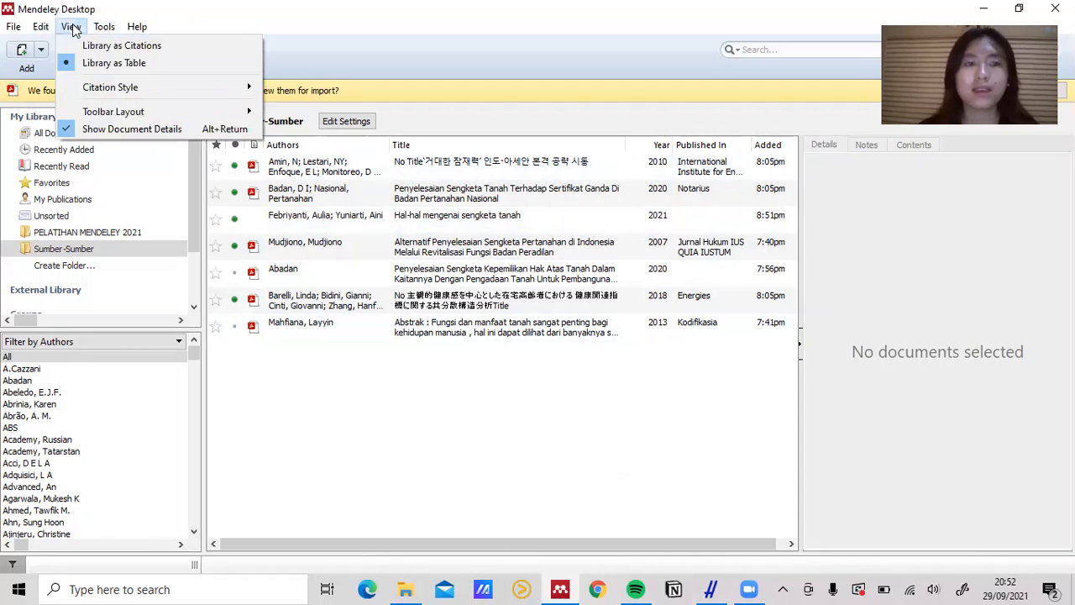
pyautogui.moveTo(104, 27)
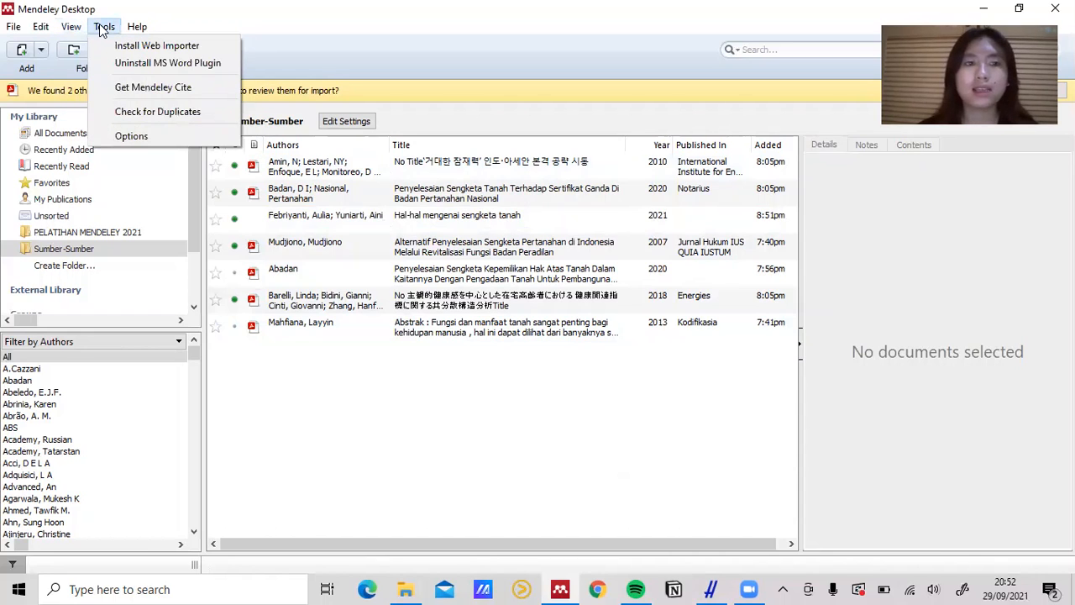
pyautogui.click(168, 65)
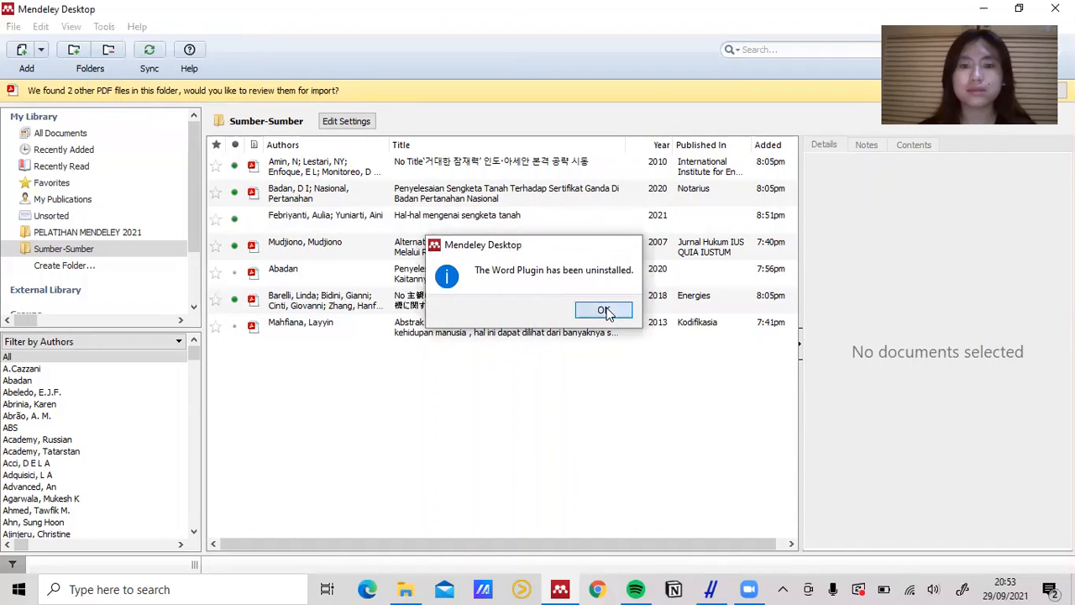
pyautogui.click(605, 311)
# Install the MS Word plugin and check that the uninstall option is offered again.
pyautogui.click(99, 27)
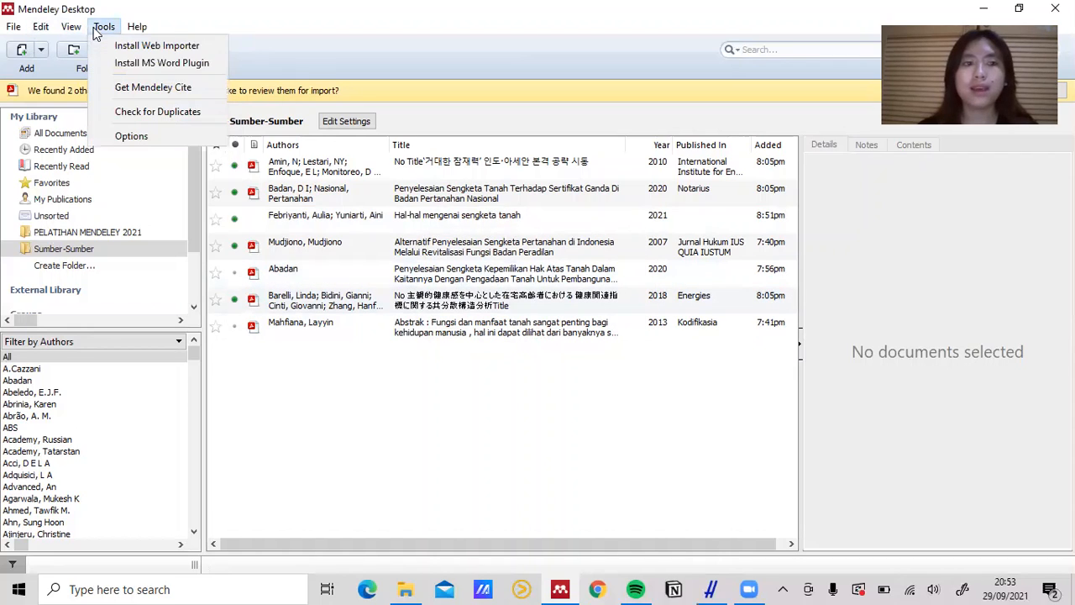
pyautogui.click(122, 69)
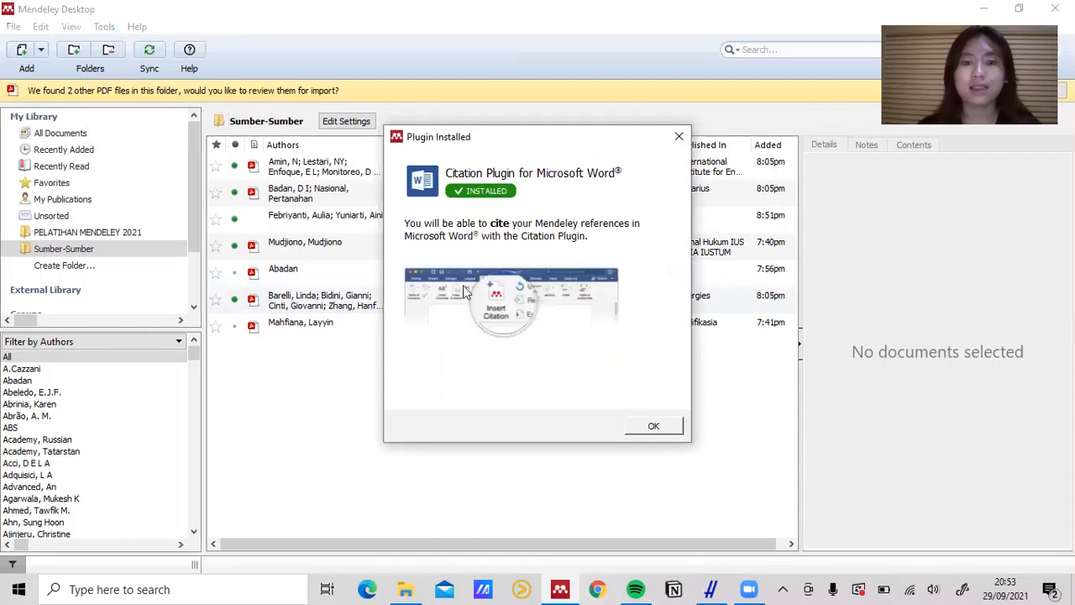
pyautogui.click(649, 427)
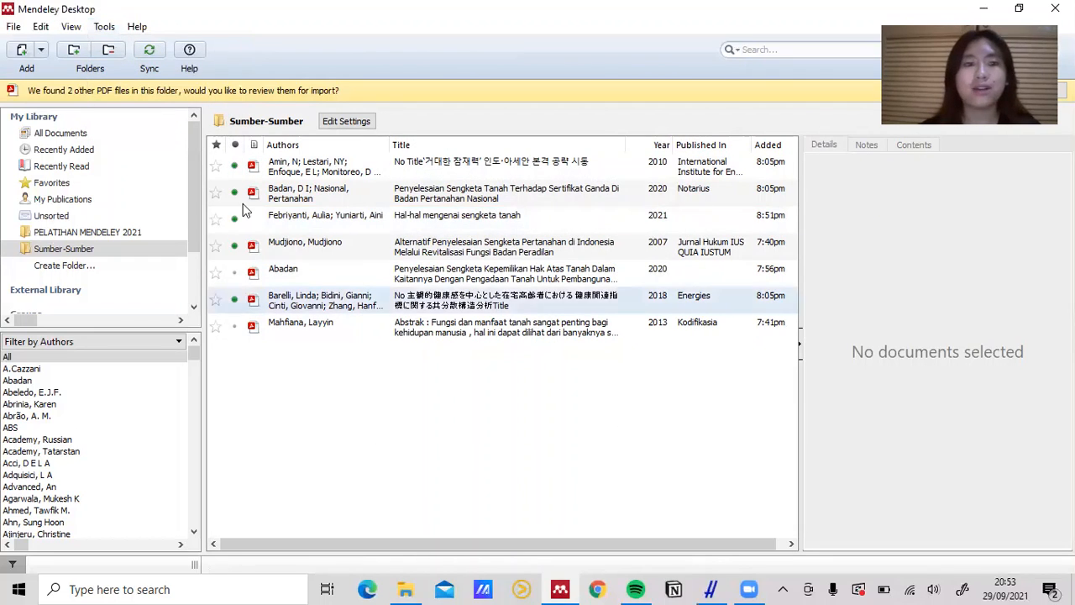
pyautogui.click(104, 26)
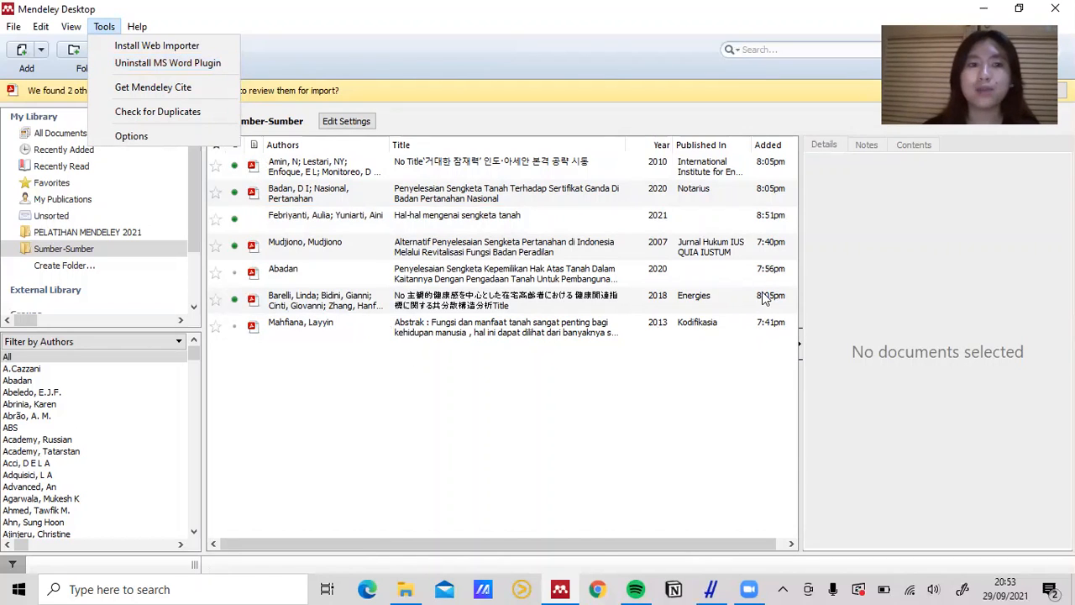
pyautogui.click(816, 456)
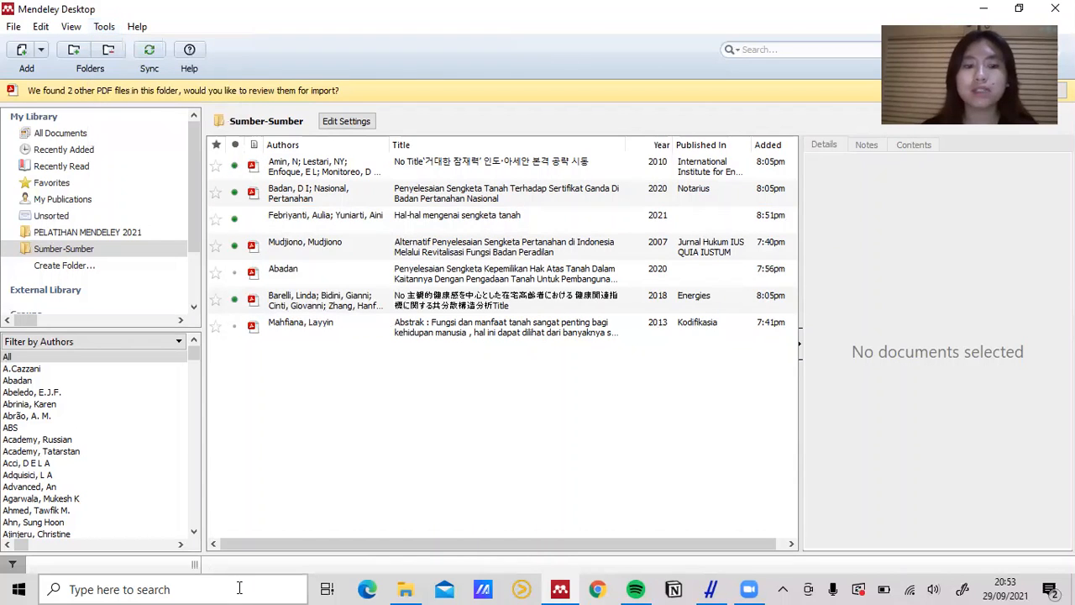
# Minimize the Mendeley Desktop and Captures folder windows to reach the desktop.
pyautogui.click(996, 8)
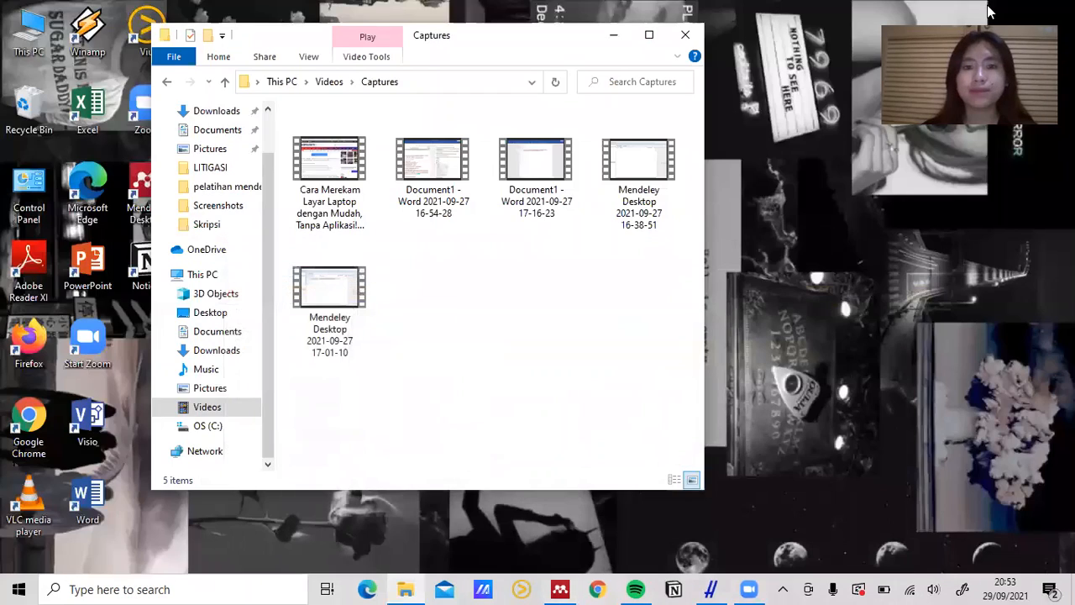
pyautogui.click(618, 37)
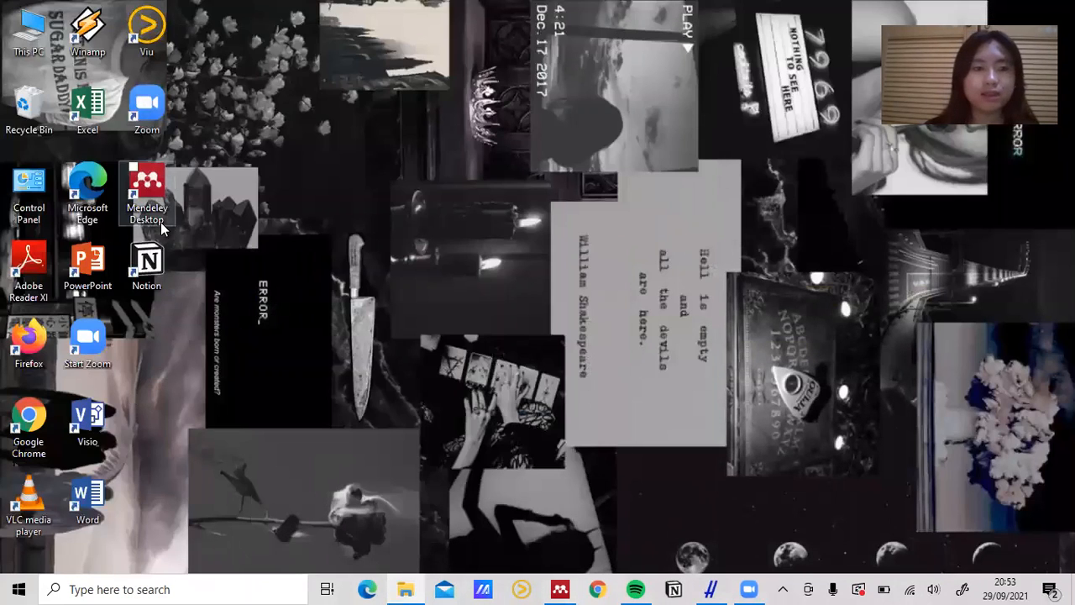
# Open Word with a maximized blank document and show the Mendeley Cite-O-Matic reference tools.
pyautogui.click(98, 493)
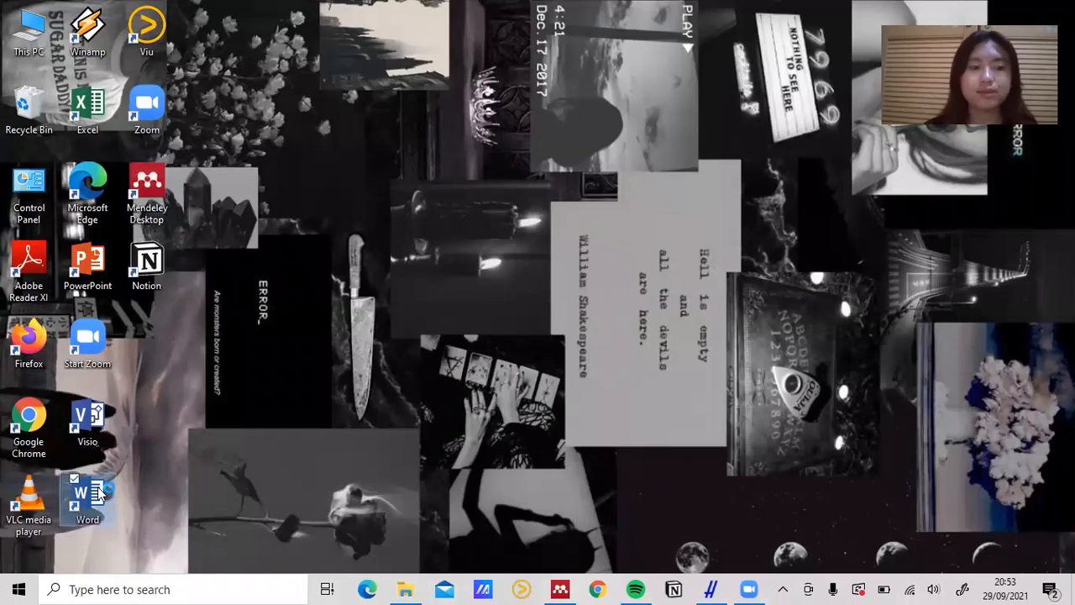
pyautogui.doubleClick(99, 493)
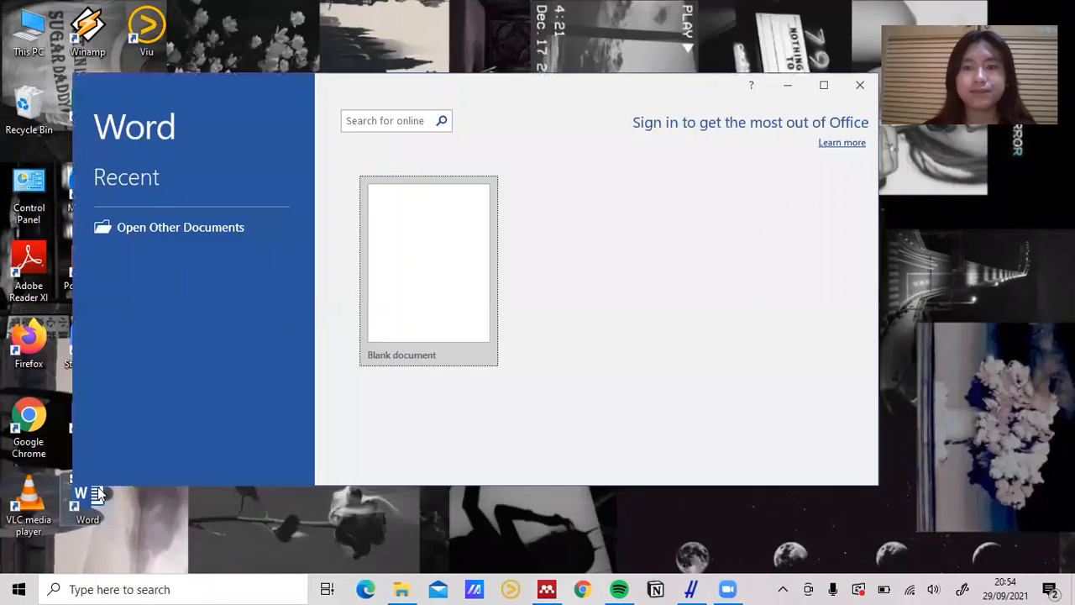
pyautogui.click(416, 348)
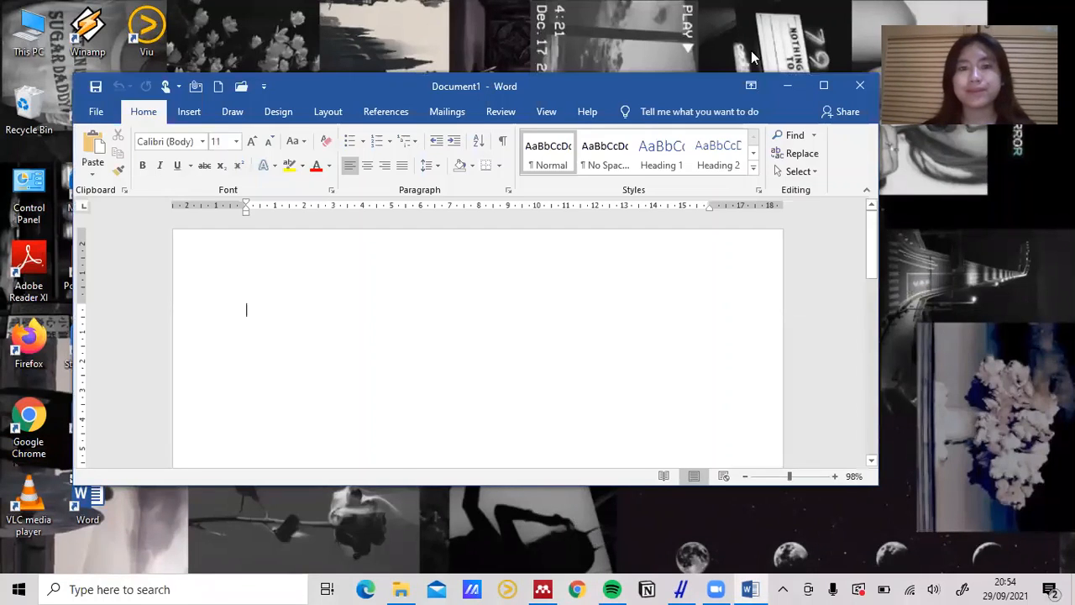
pyautogui.click(819, 88)
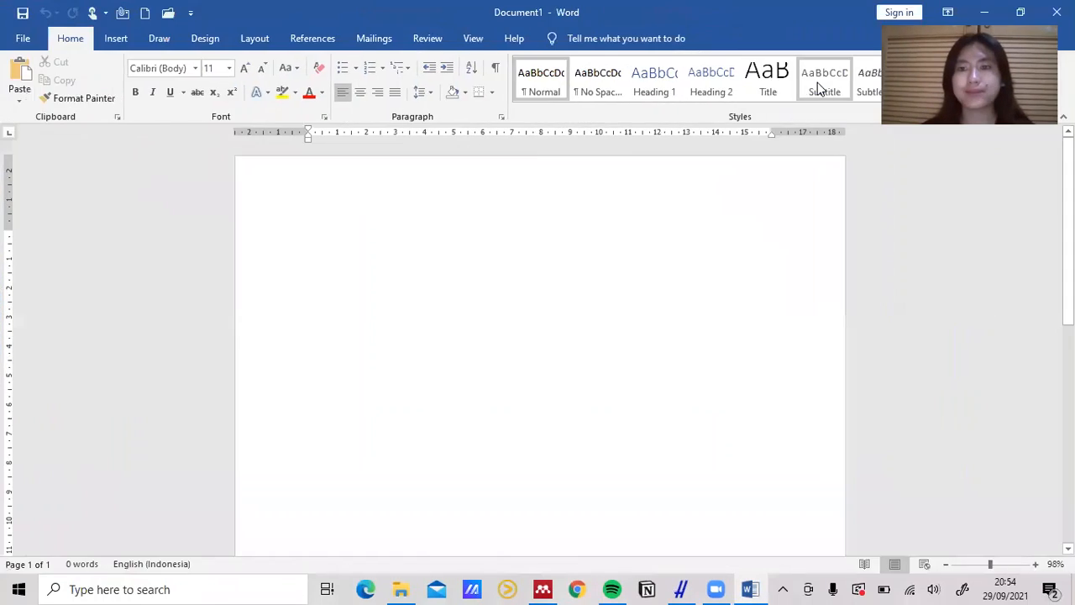
pyautogui.click(317, 42)
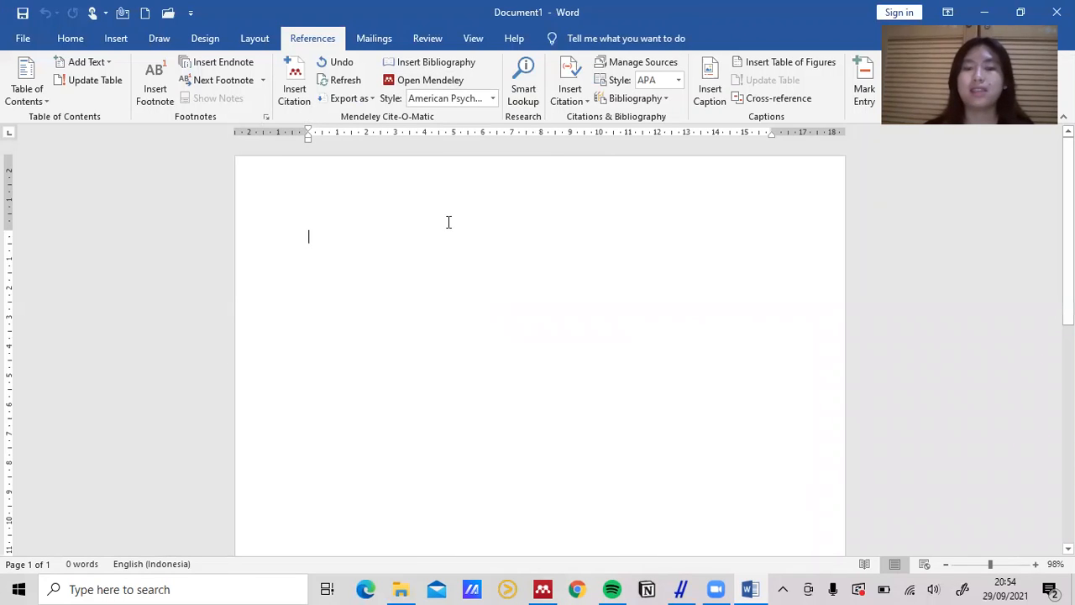
# Switch to Mendeley Desktop and view the list of available citation styles without changing the selection.
pyautogui.click(544, 588)
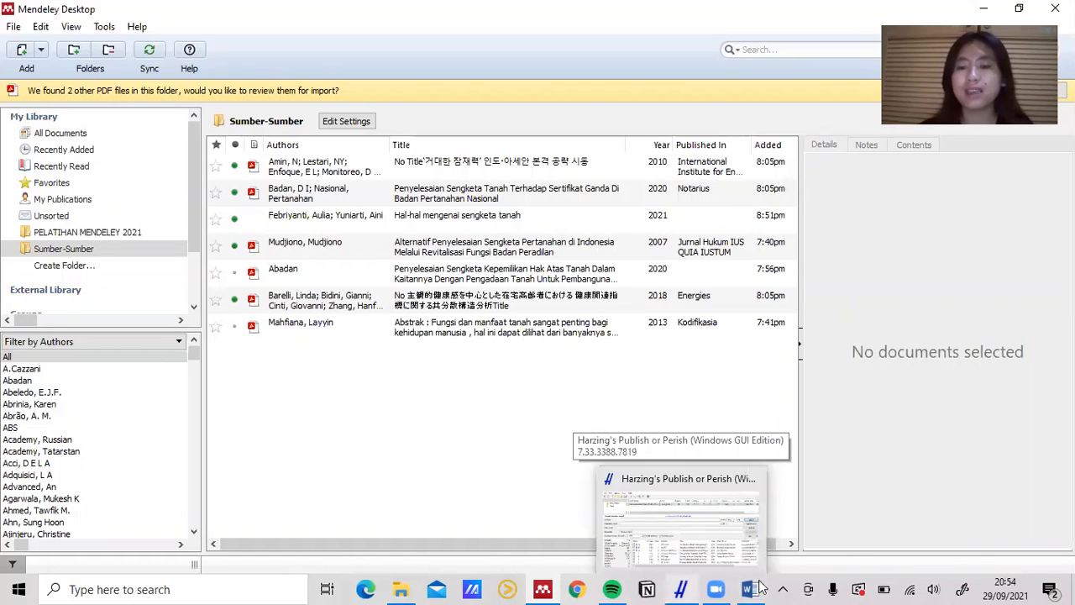
pyautogui.moveTo(756, 584)
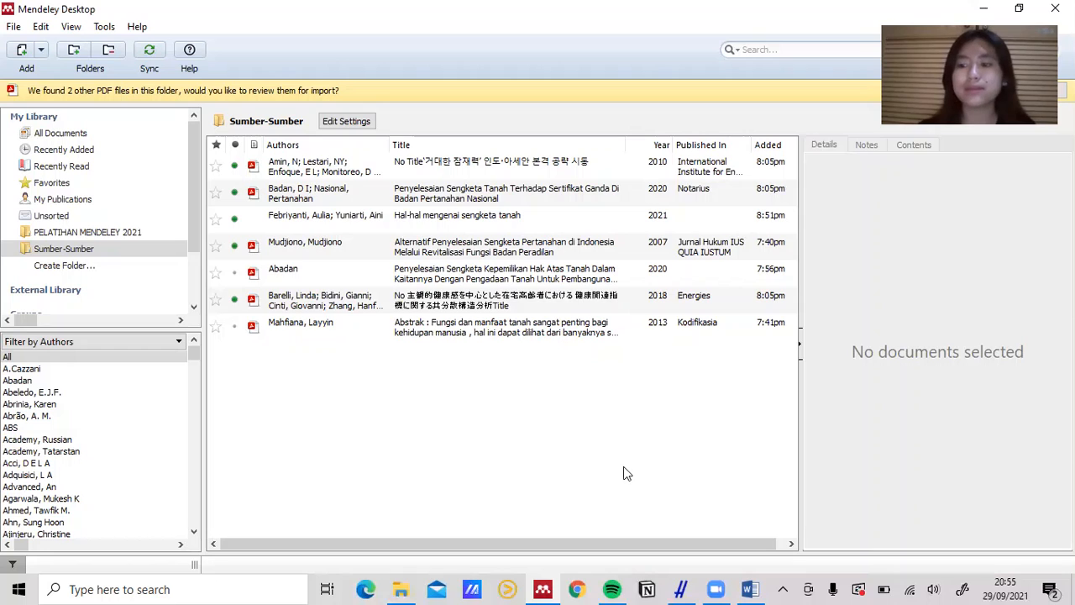
pyautogui.click(71, 27)
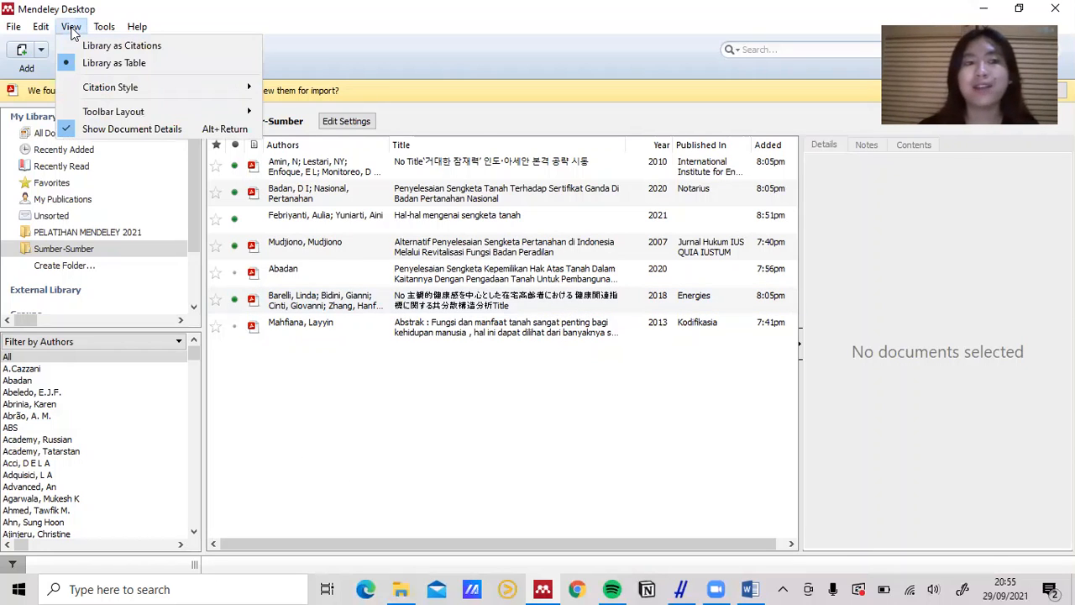
pyautogui.moveTo(152, 97)
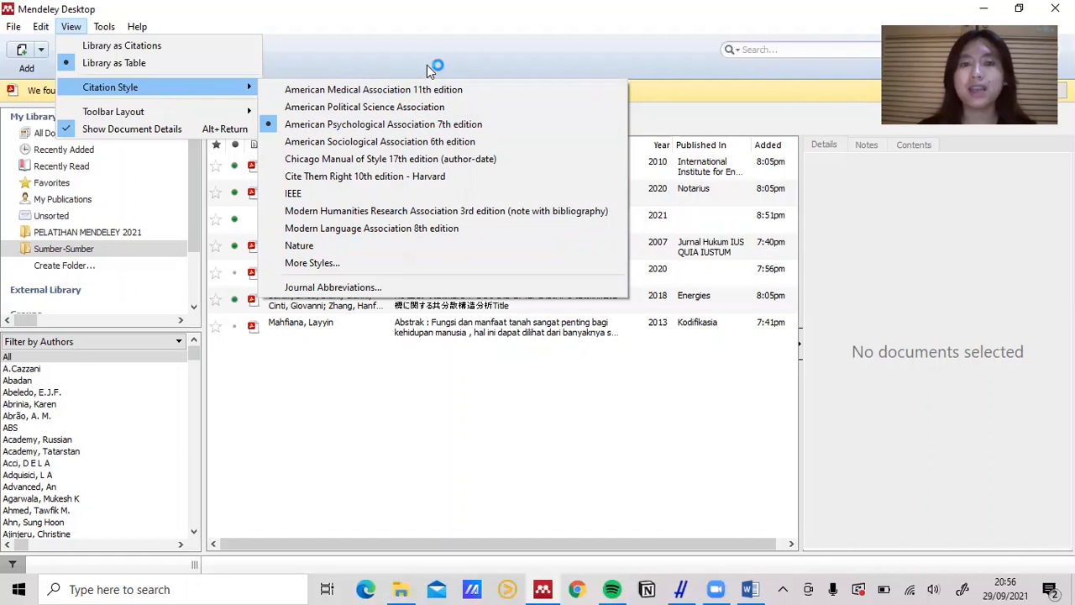
pyautogui.press('Escape')
pyautogui.press('Escape')
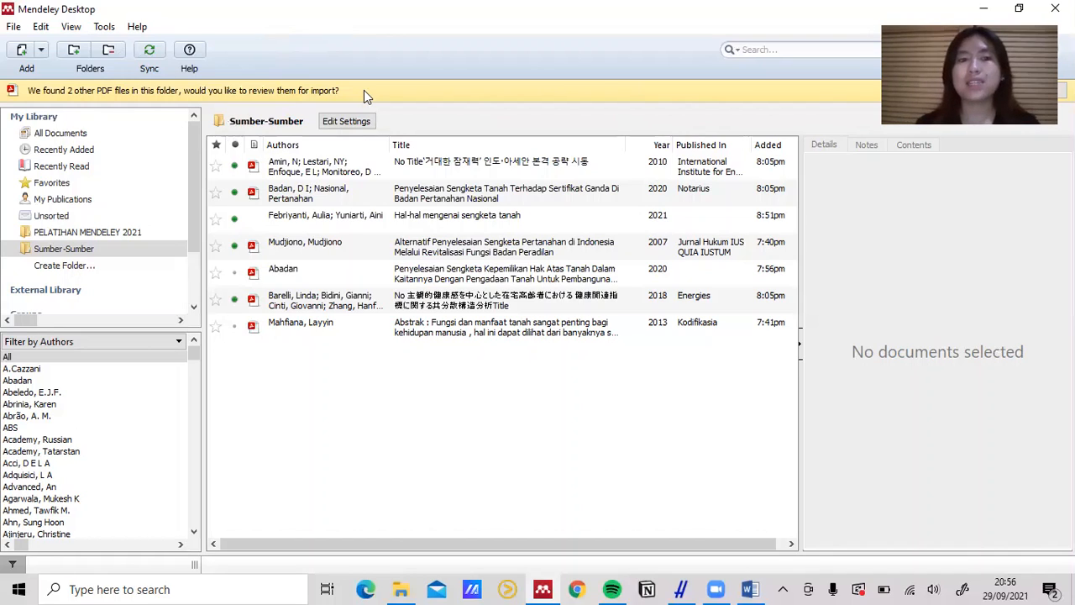
# Open the full citation style manager and look through the installed styles.
pyautogui.click(81, 30)
pyautogui.moveTo(144, 99)
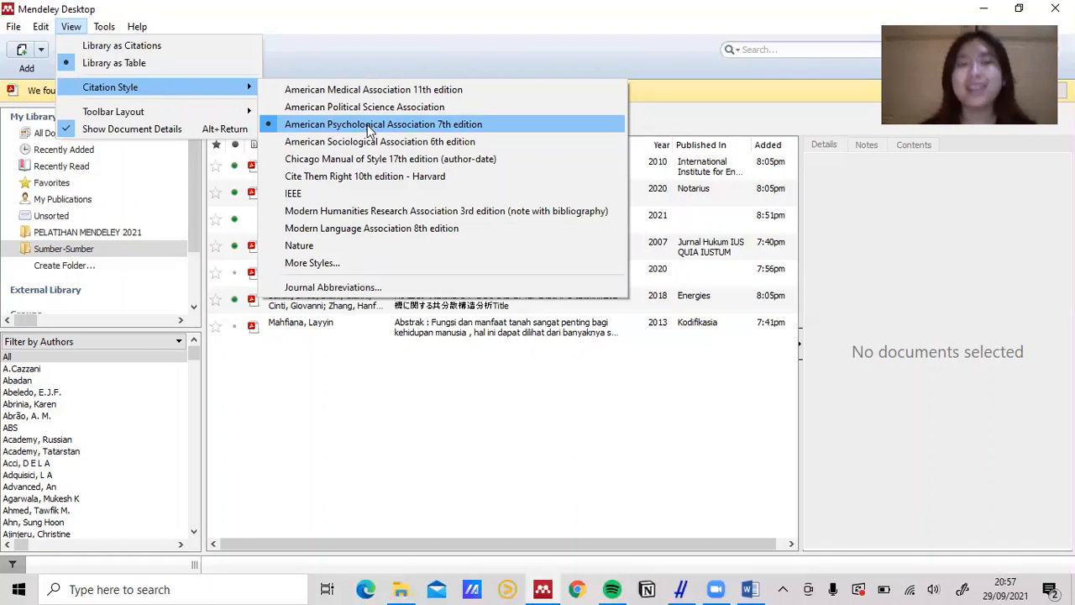
pyautogui.click(356, 267)
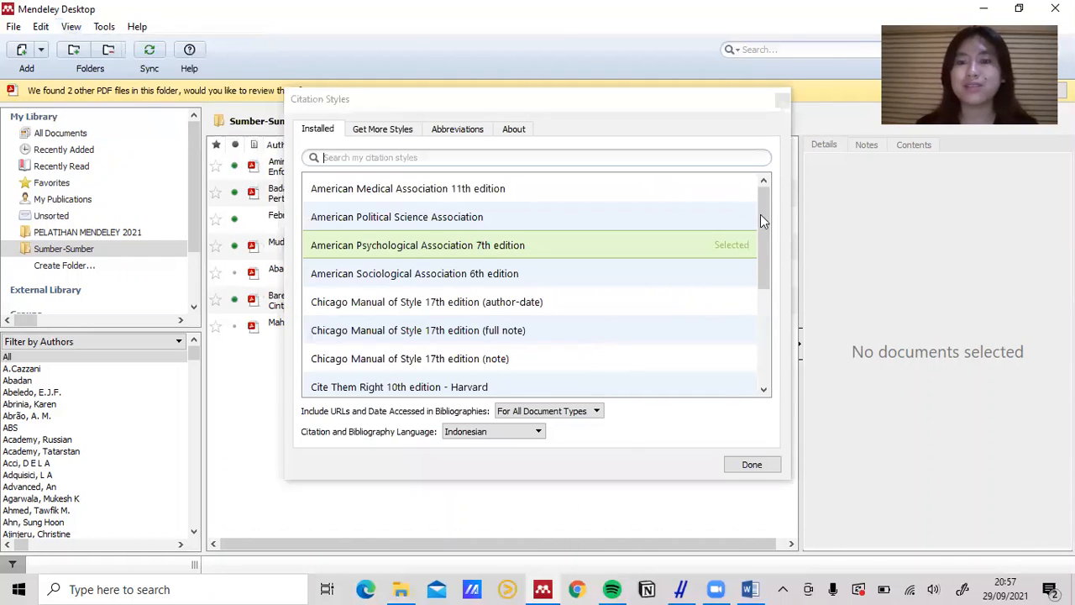
pyautogui.moveTo(760, 214); pyautogui.dragTo(769, 312)
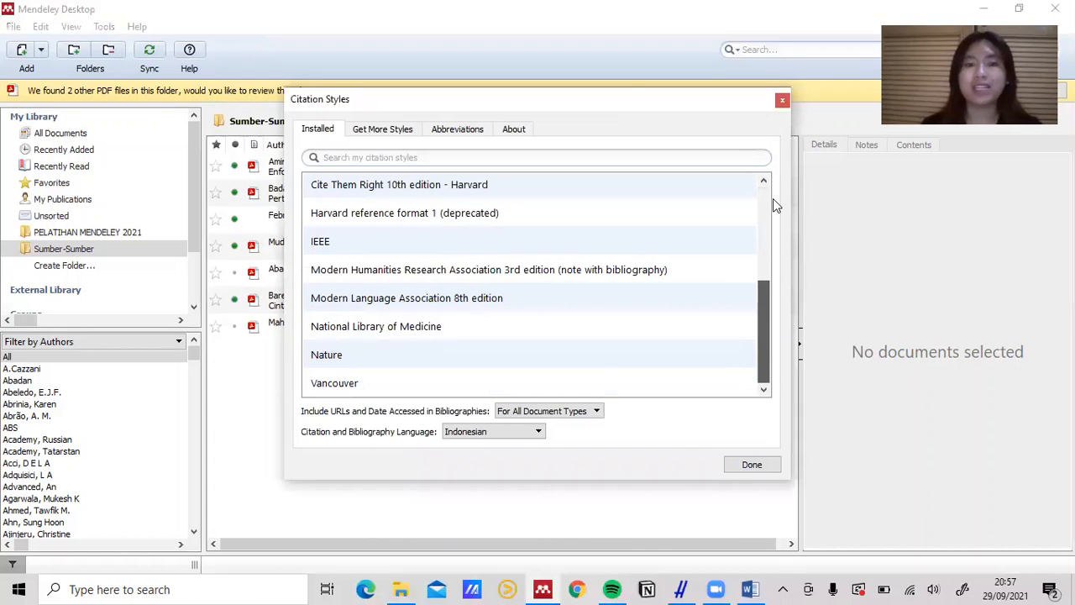
pyautogui.moveTo(773, 199)
pyautogui.mouseDown()
pyautogui.moveTo(773, 308)
pyautogui.moveTo(769, 203)
pyautogui.mouseUp()
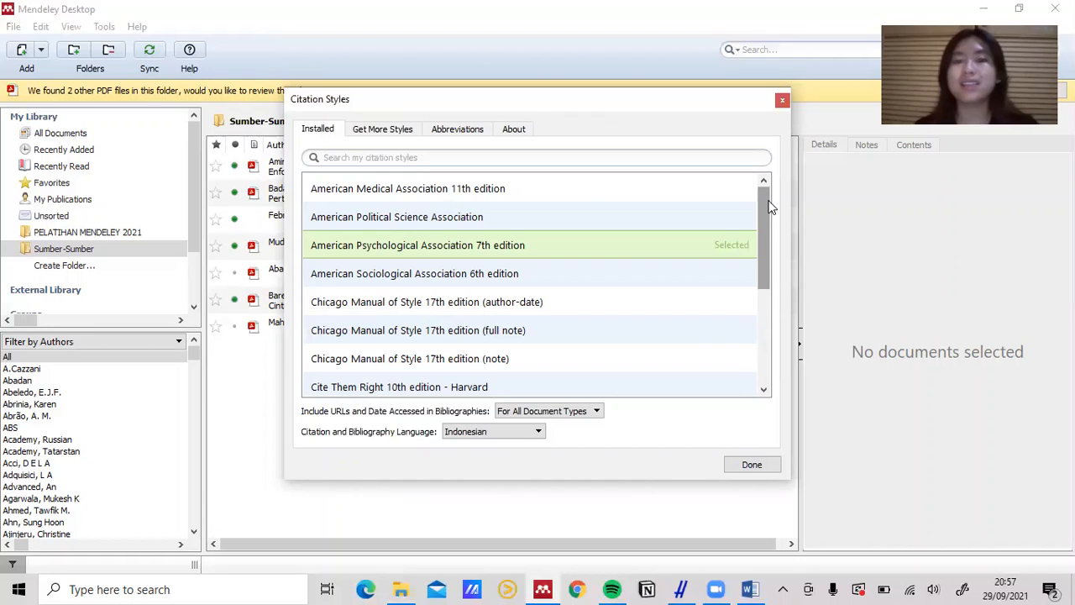
# Search the additional downloadable citation styles for "american".
pyautogui.click(383, 130)
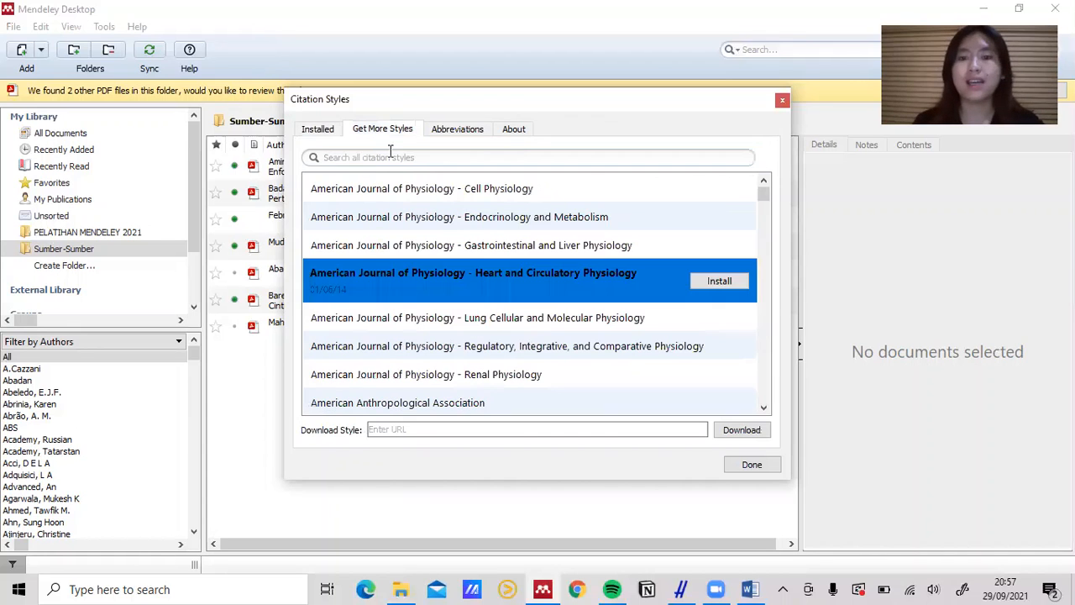
pyautogui.click(386, 159)
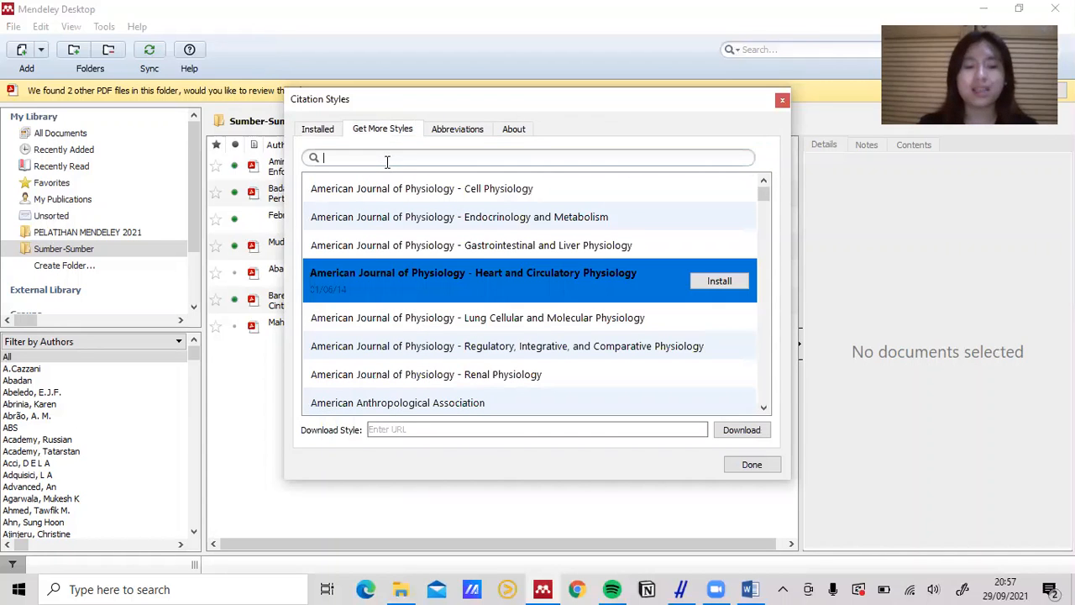
pyautogui.write('amer')
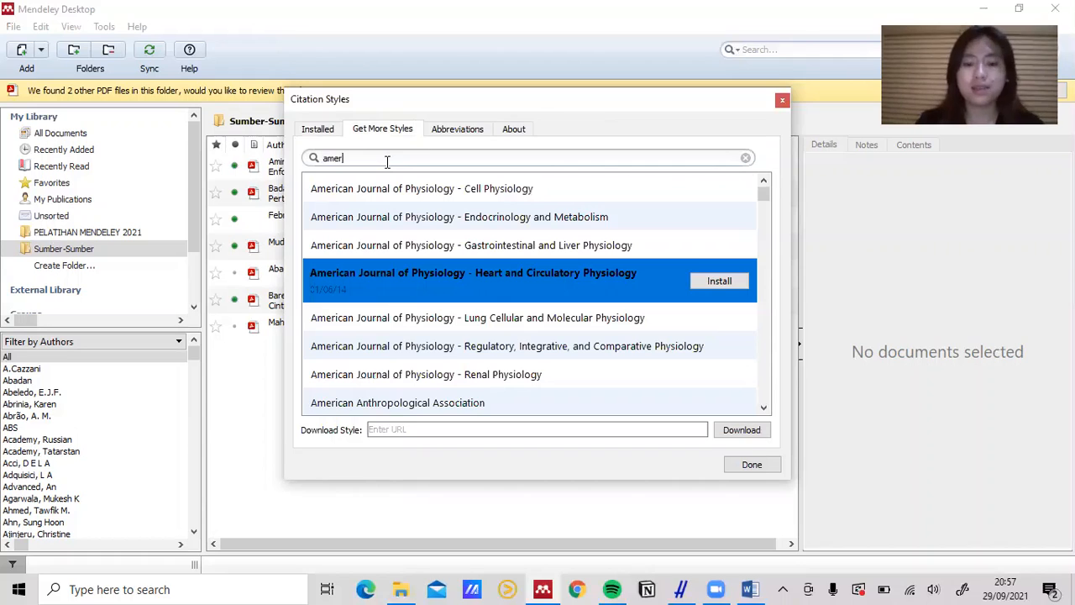
pyautogui.write('ican')
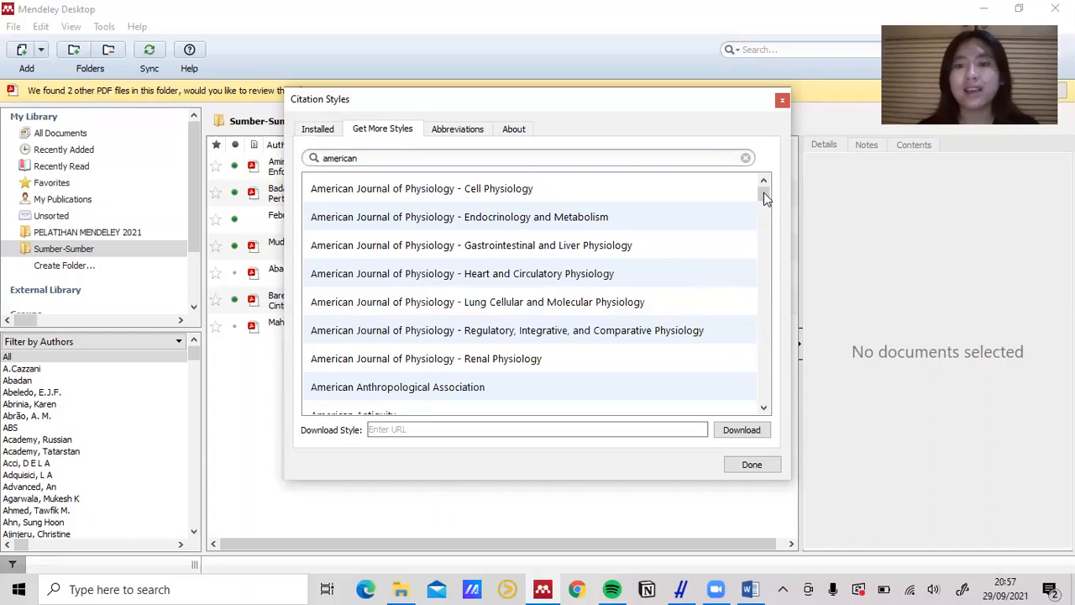
pyautogui.moveTo(765, 200); pyautogui.dragTo(767, 192)
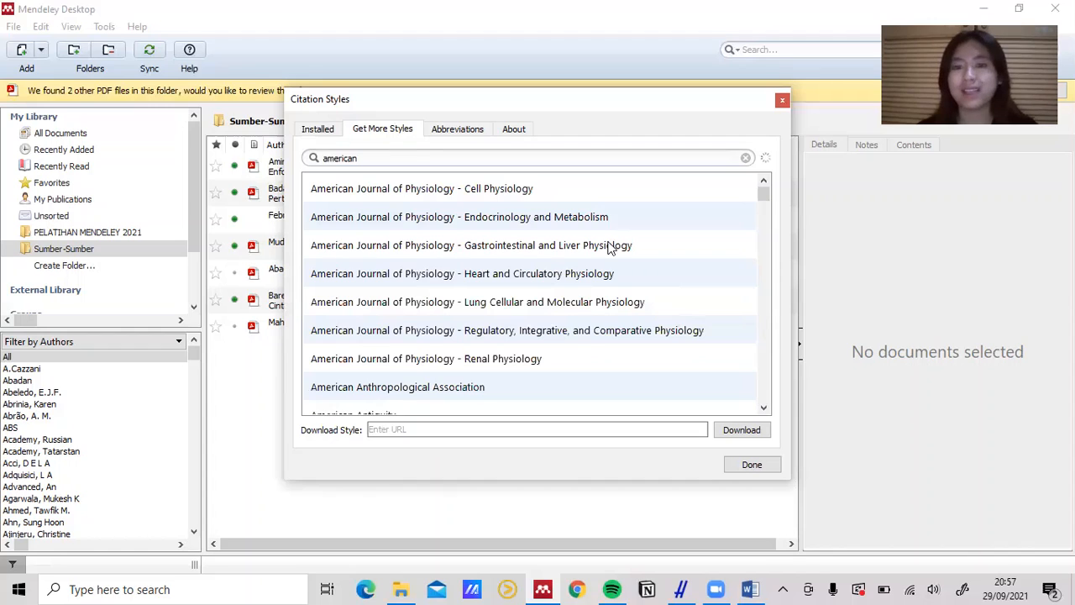
# Install the American Journal of Physiology styles for Gastrointestinal and Liver Physiology and Heart and Circulatory Physiology, check the installed list, and close the style manager.
pyautogui.click(708, 253)
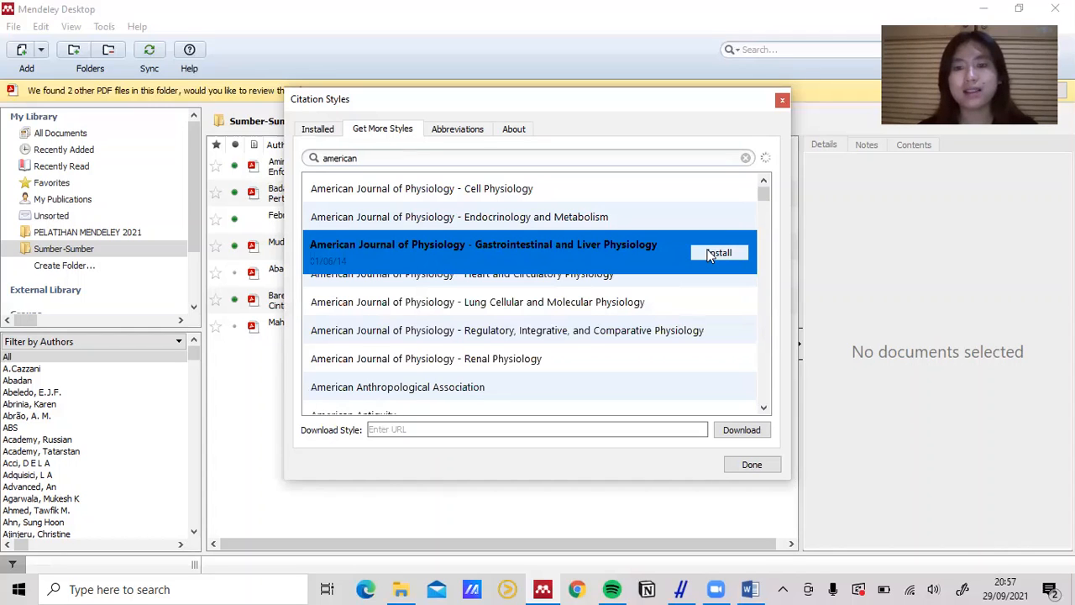
pyautogui.click(658, 273)
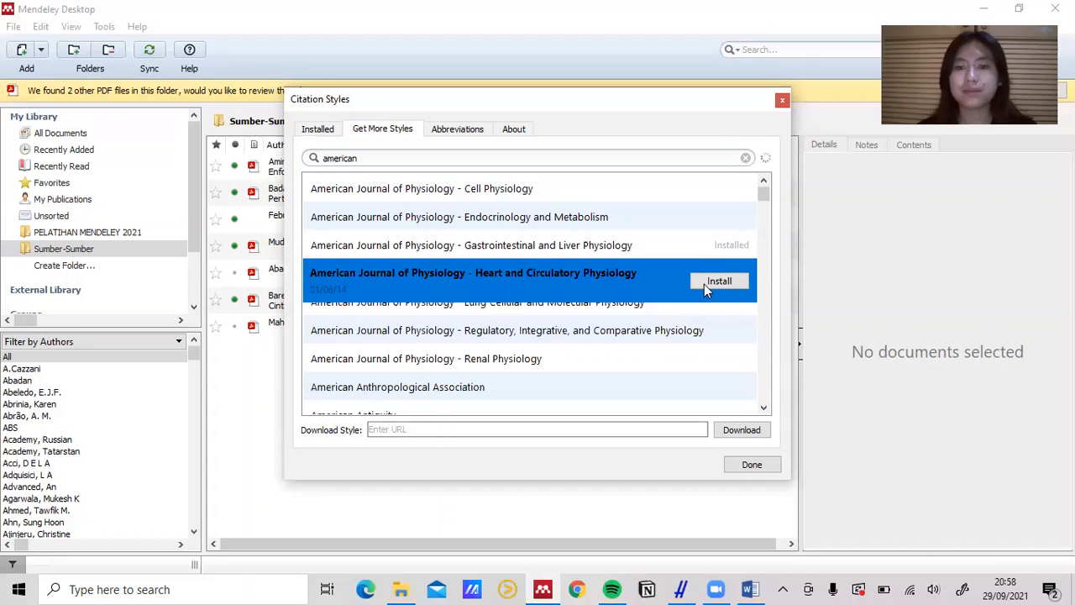
pyautogui.click(726, 247)
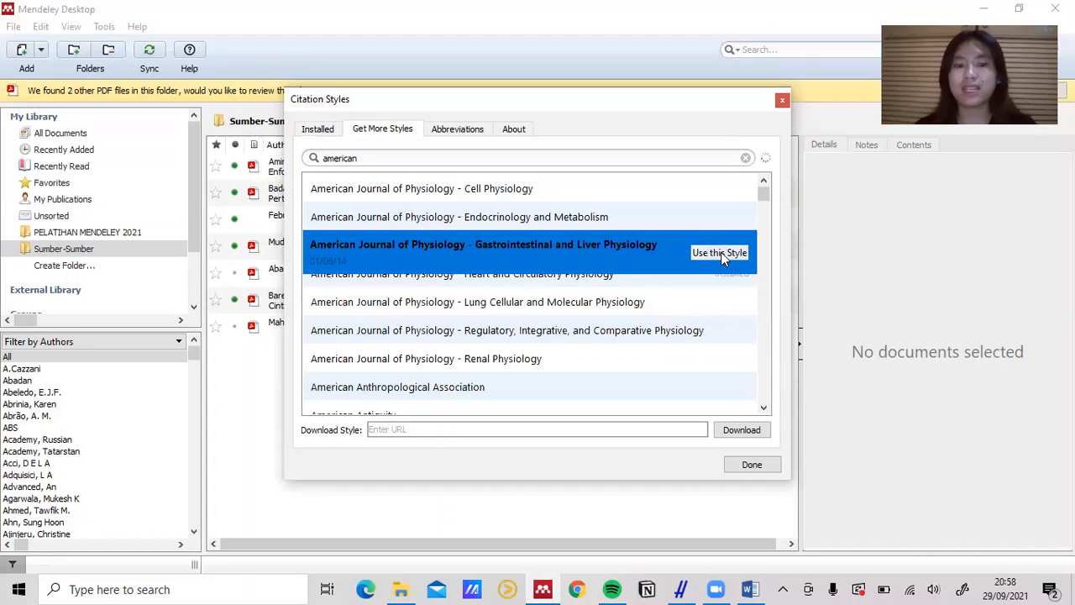
pyautogui.click(328, 130)
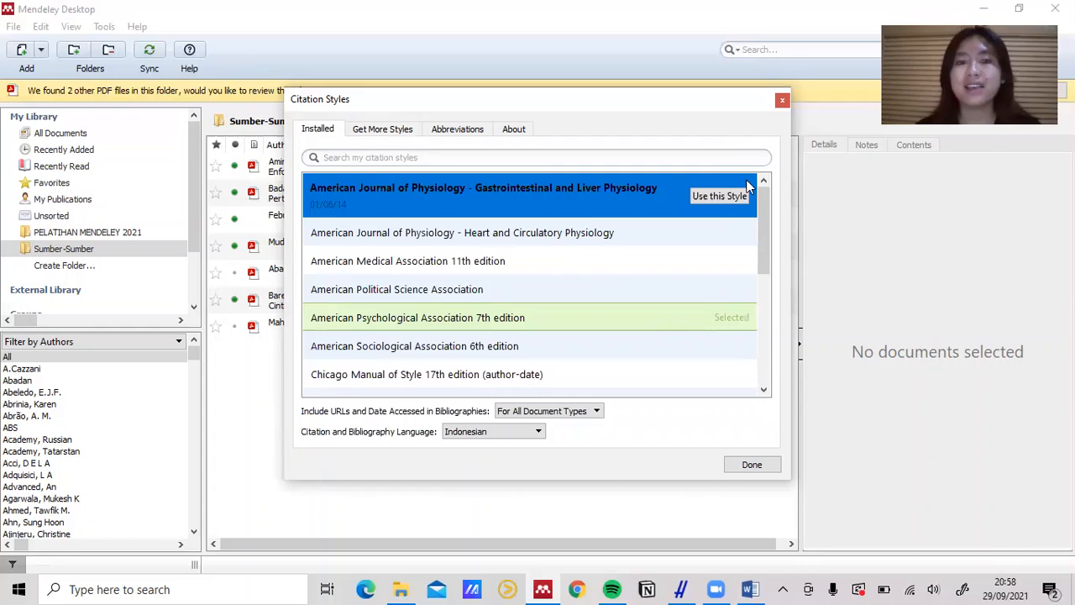
pyautogui.click(782, 100)
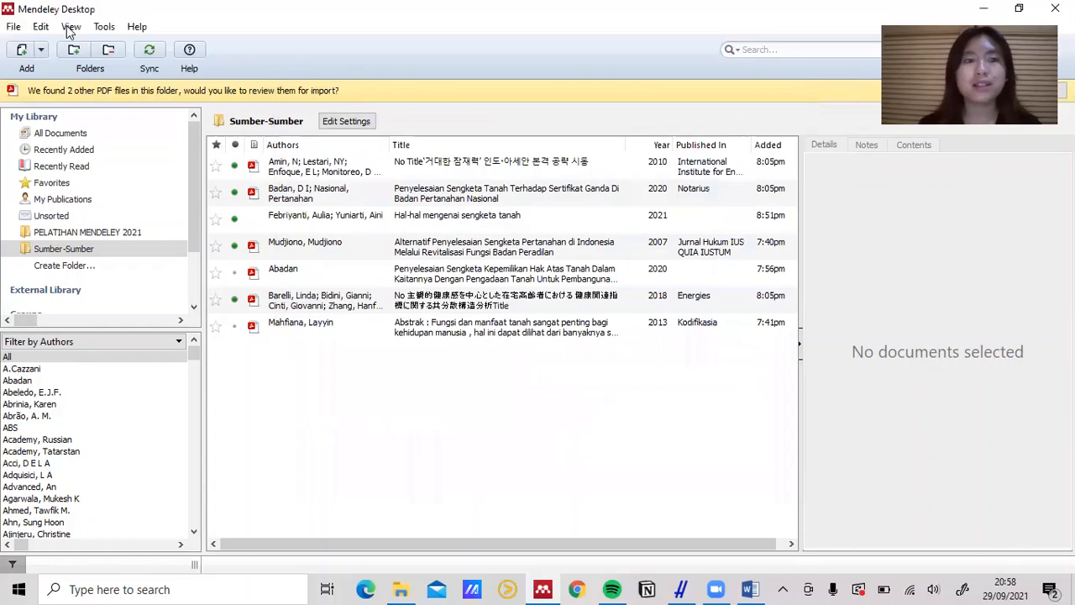
# Reopen the citation style manager and examine the whole list of installed styles.
pyautogui.click(72, 30)
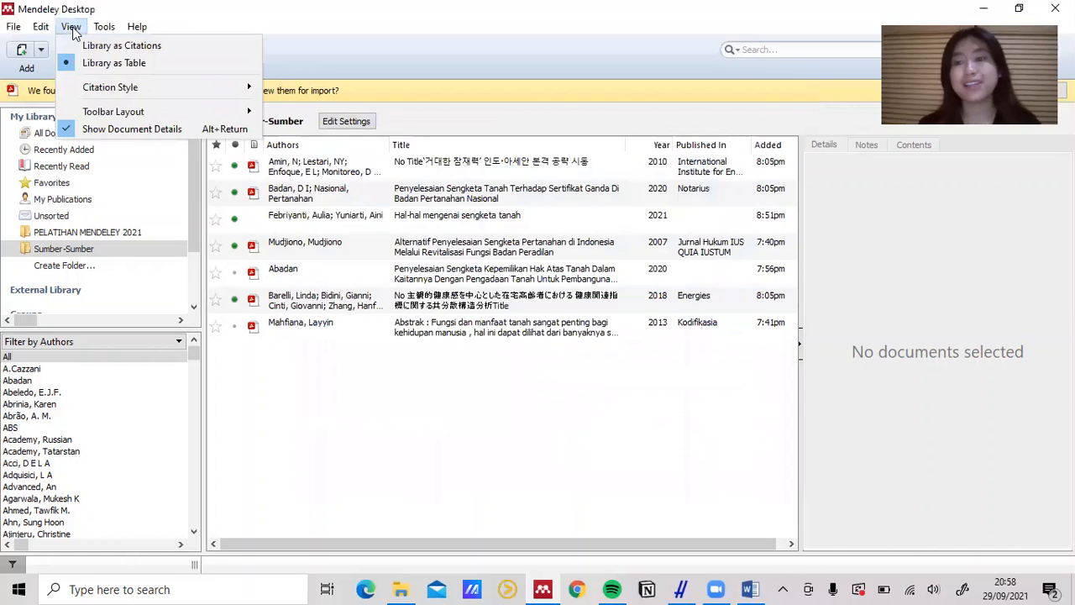
pyautogui.moveTo(149, 94)
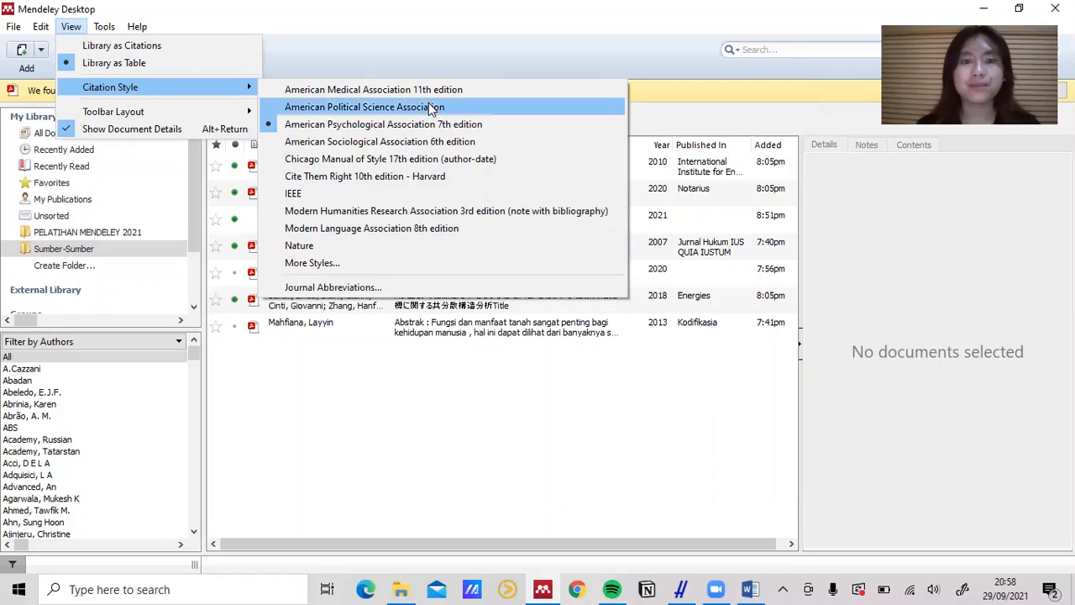
pyautogui.click(400, 265)
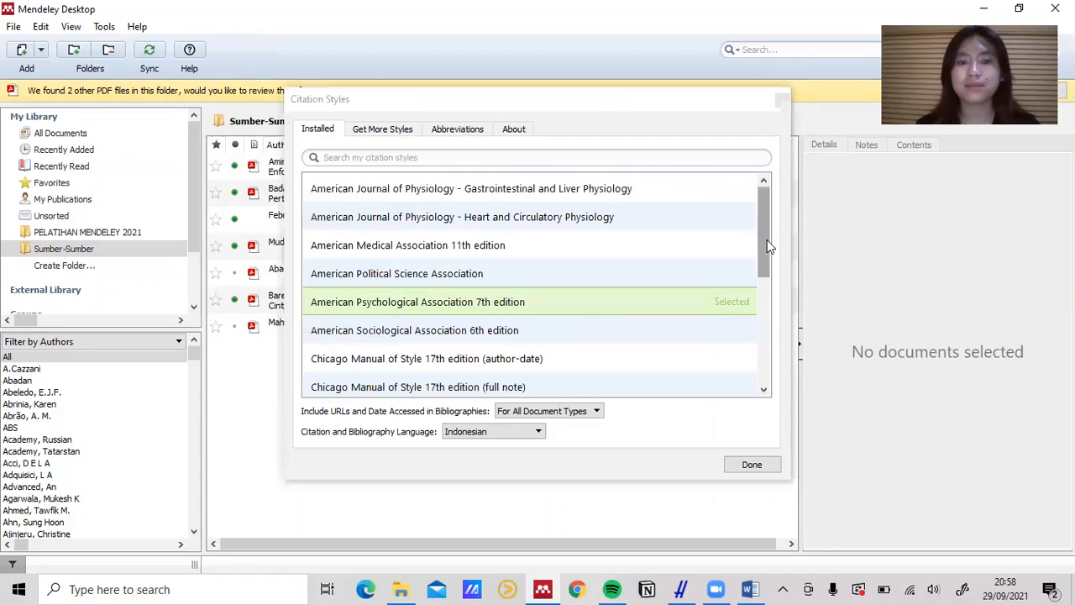
pyautogui.scroll(-5, 756, 351)
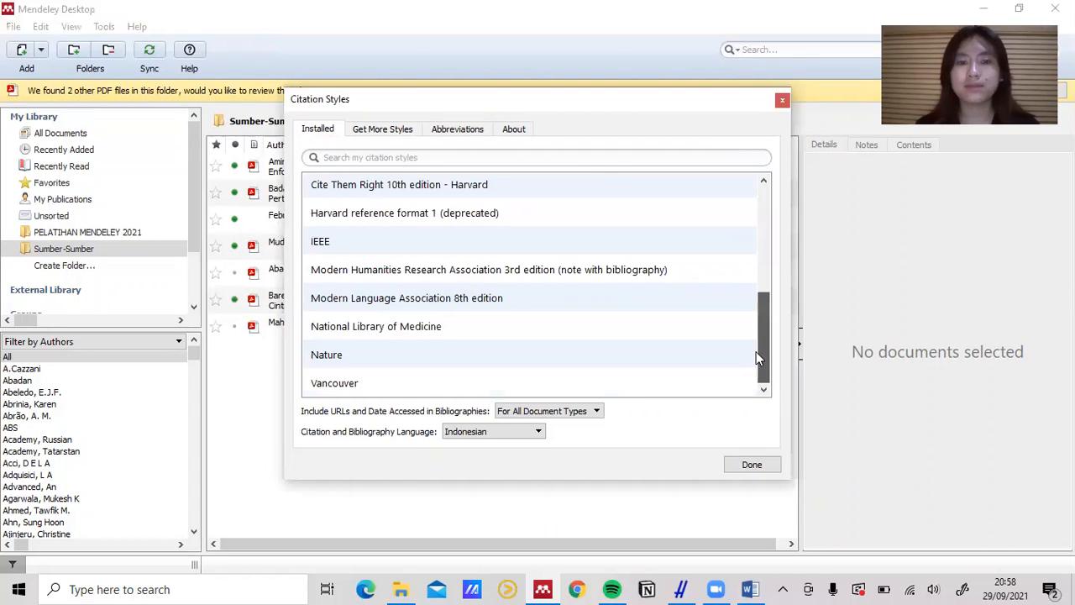
pyautogui.moveTo(762, 343); pyautogui.dragTo(762, 328)
pyautogui.click(763, 216)
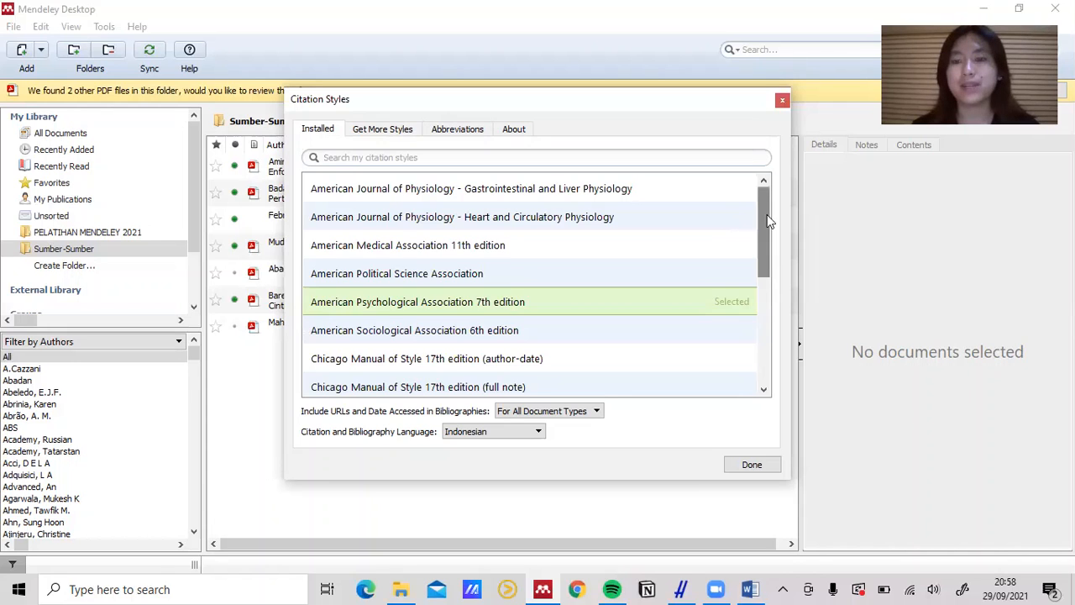
pyautogui.scroll(-3, 771, 294)
pyautogui.scroll(1, 771, 298)
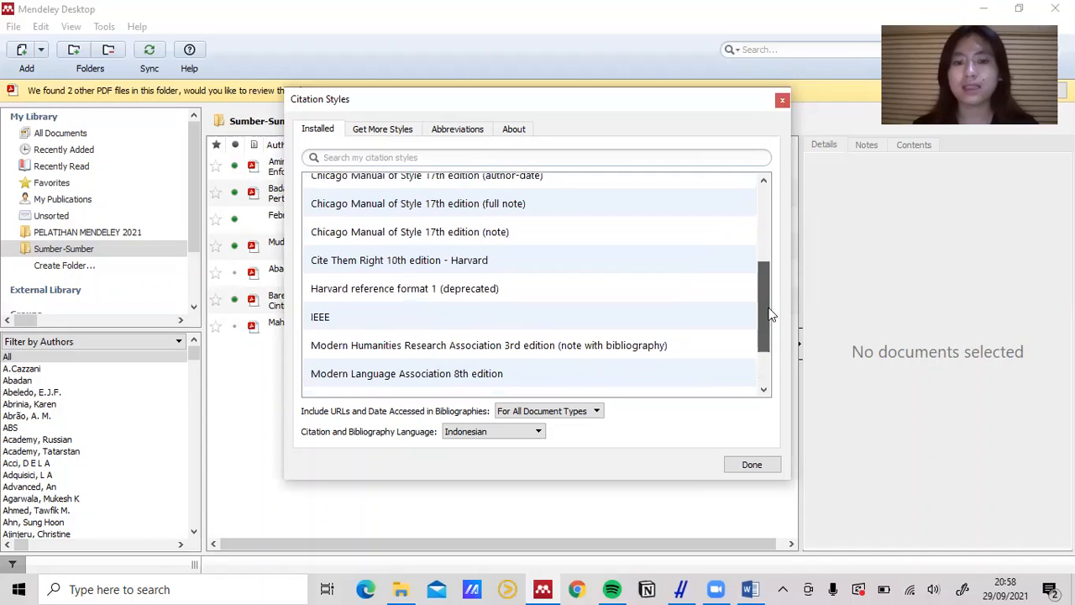
pyautogui.scroll(-1, 765, 328)
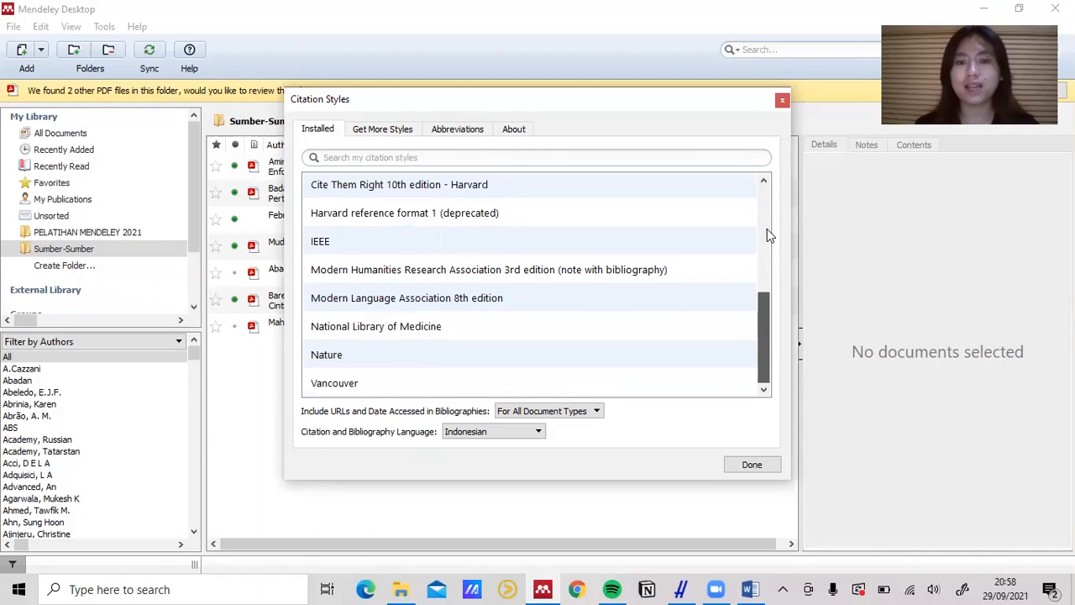
pyautogui.scroll(3, 767, 233)
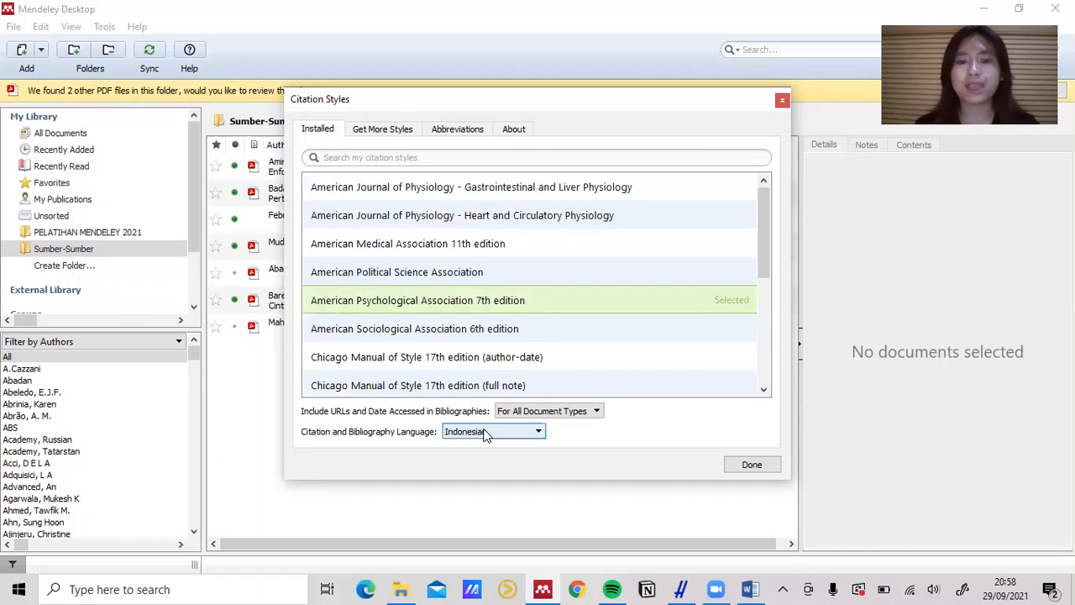
# Set the citation and bibliography language to Default.
pyautogui.click(530, 432)
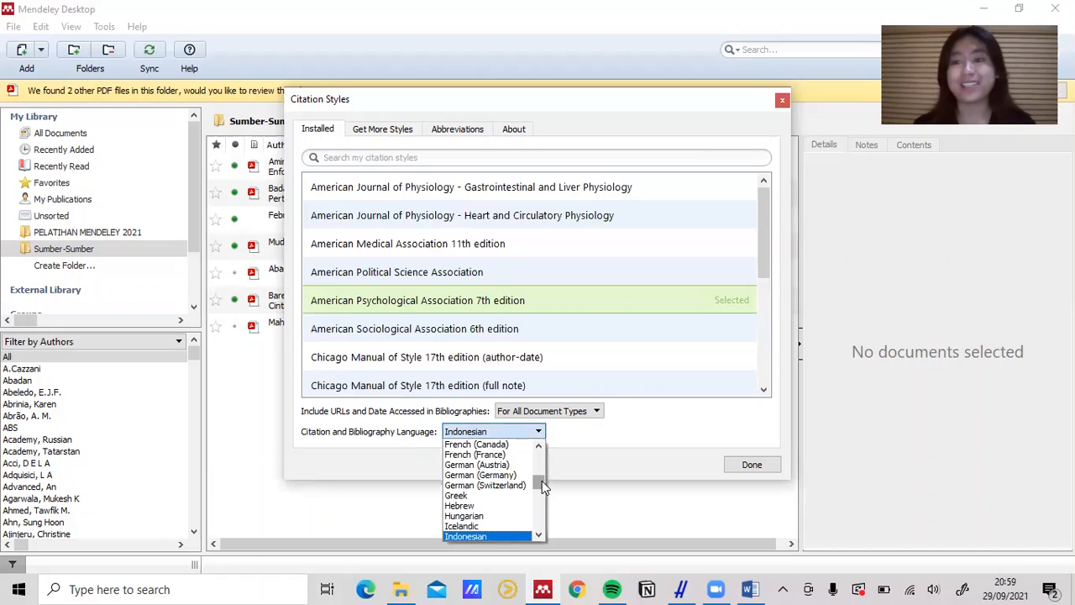
pyautogui.scroll(6, 541, 448)
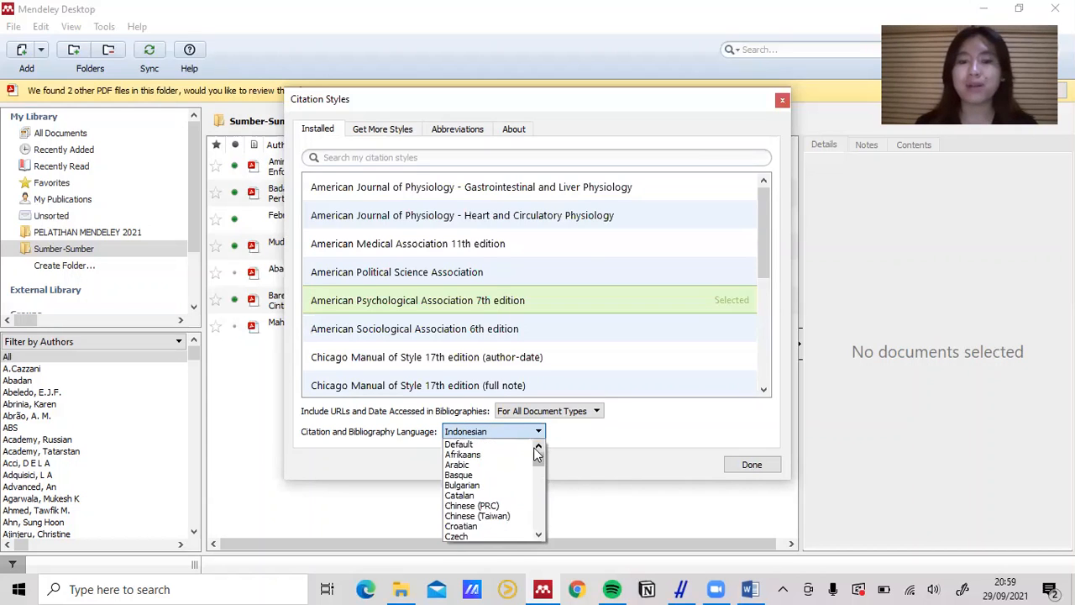
pyautogui.click(517, 445)
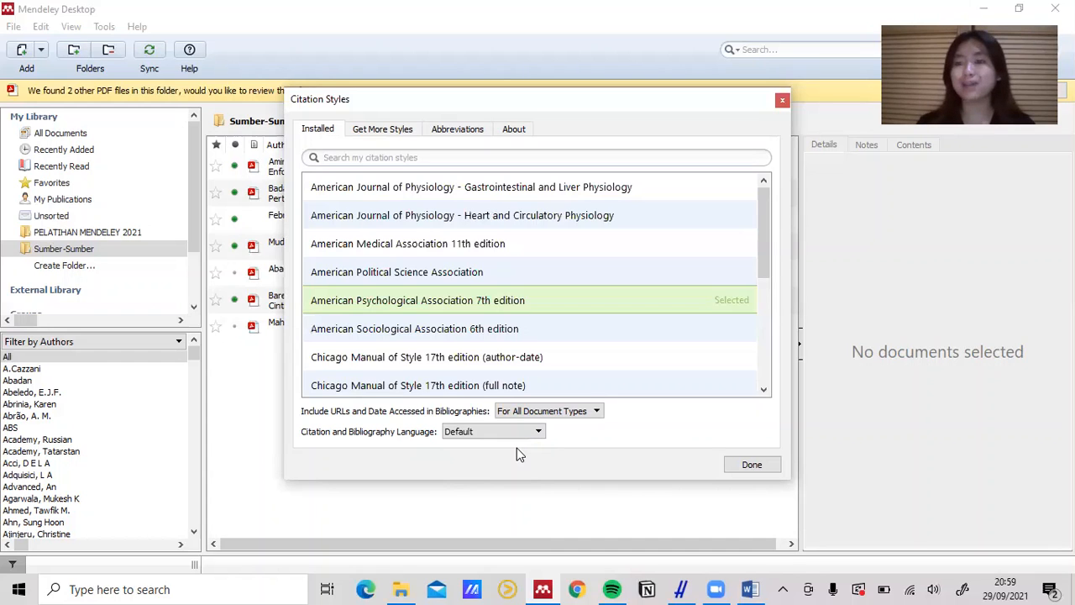
# Set the citation and bibliography language to Indonesian and close the citation style manager.
pyautogui.click(540, 431)
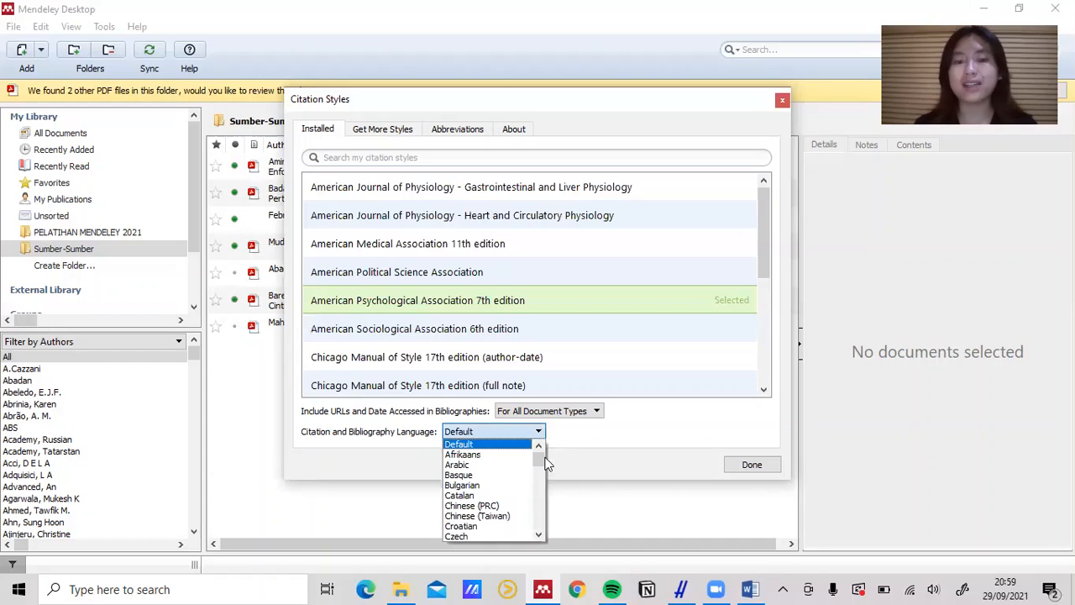
pyautogui.scroll(-3, 542, 474)
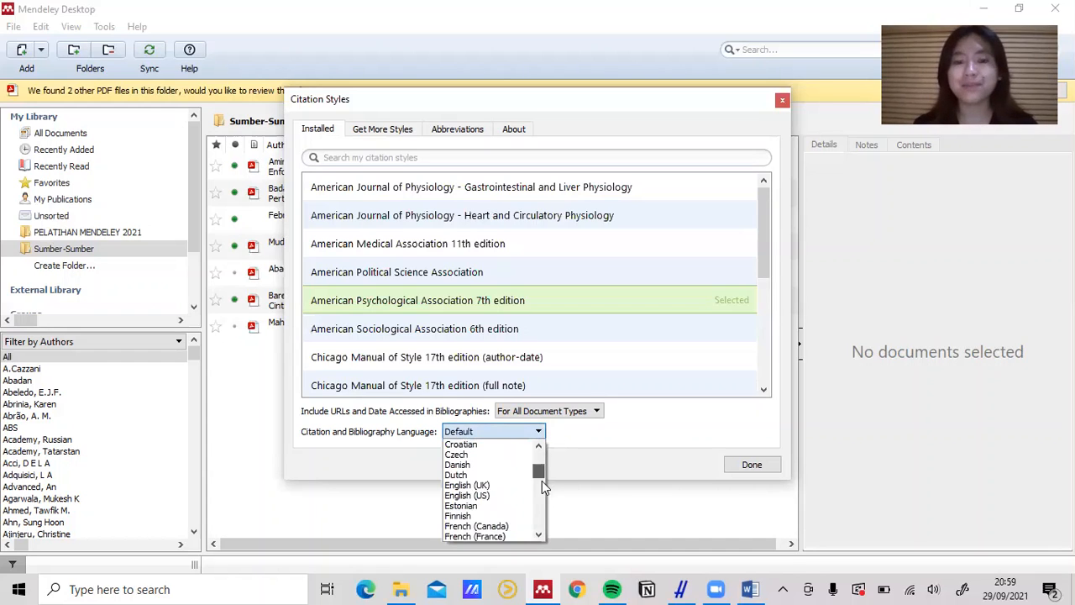
pyautogui.scroll(-5, 540, 490)
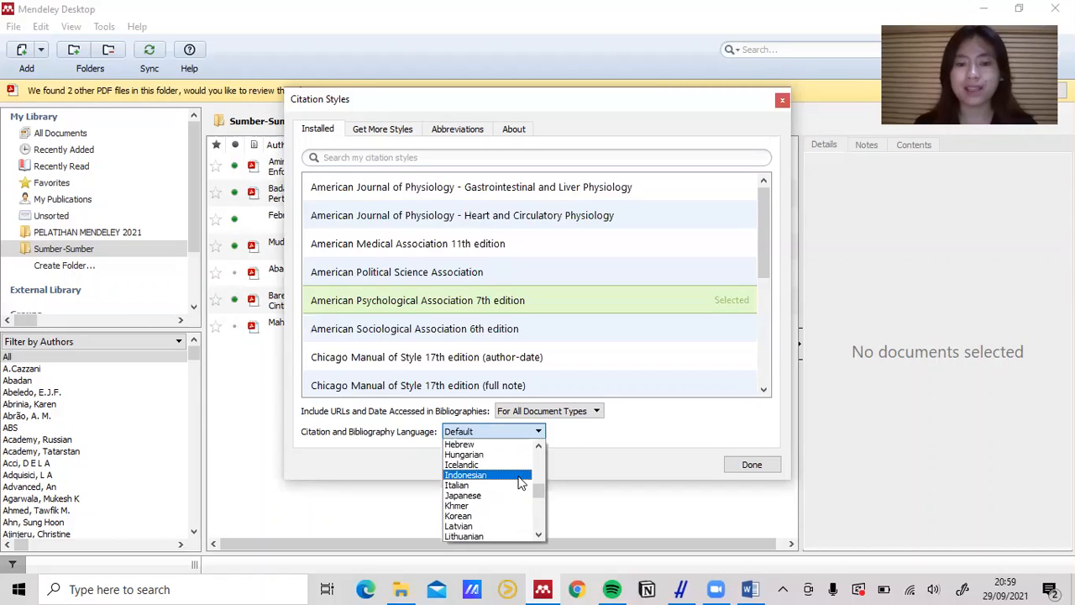
pyautogui.click(520, 475)
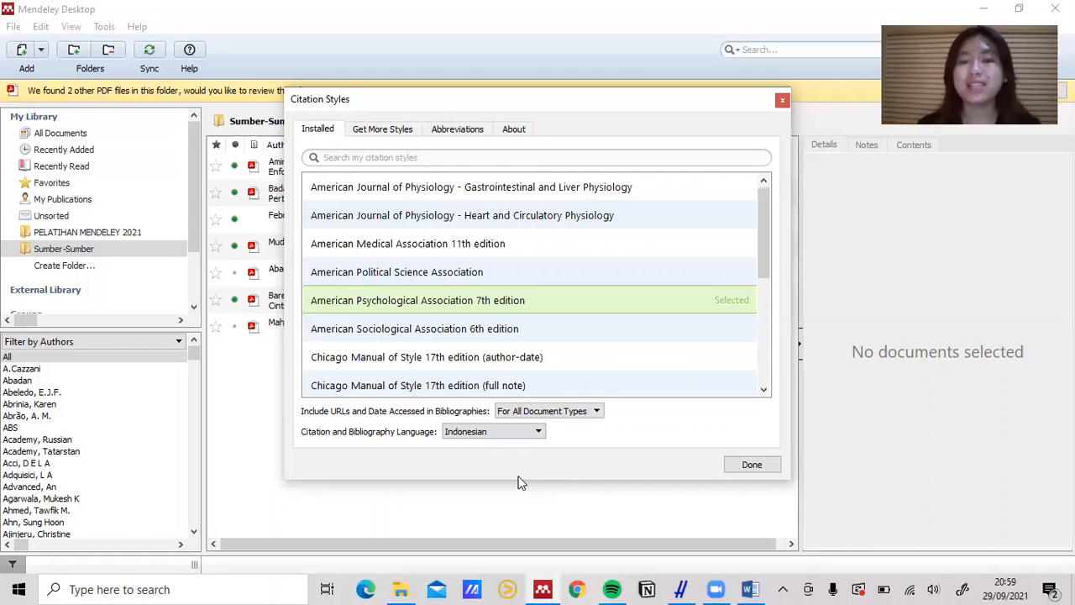
pyautogui.click(538, 434)
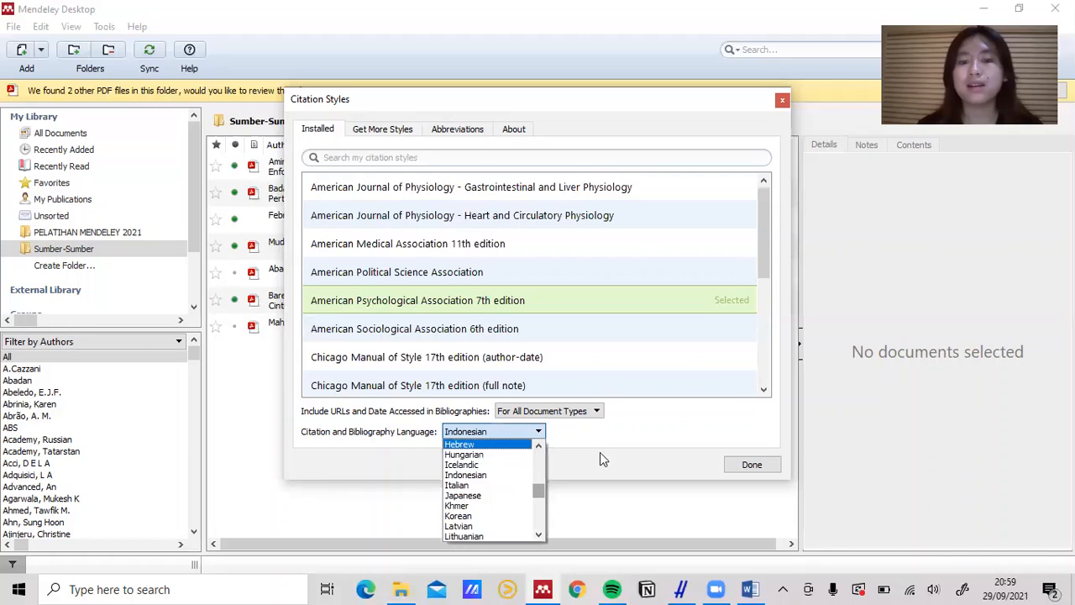
pyautogui.click(533, 434)
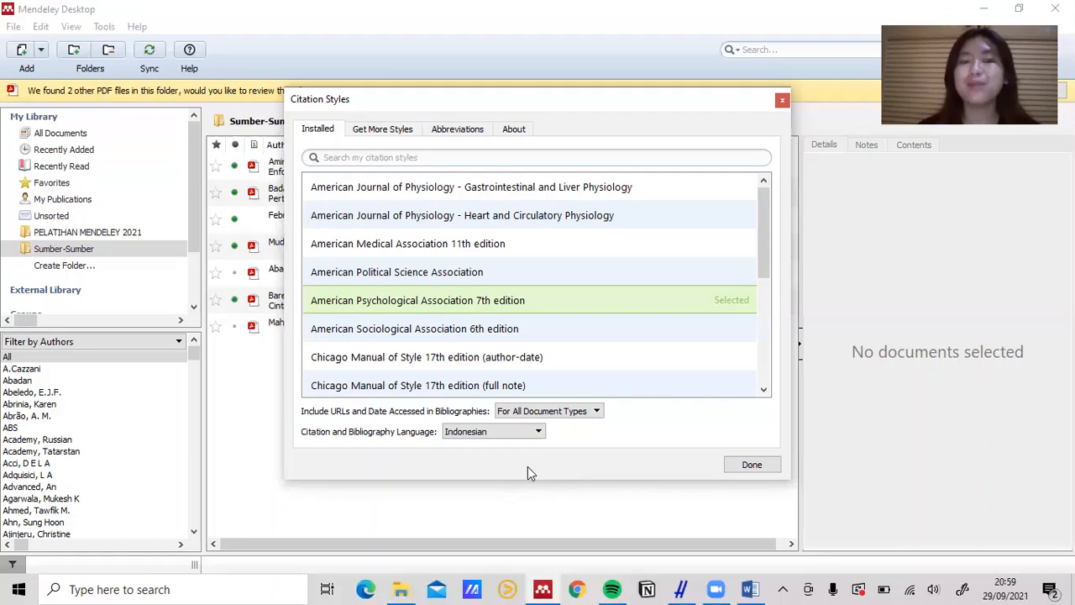
pyautogui.click(539, 431)
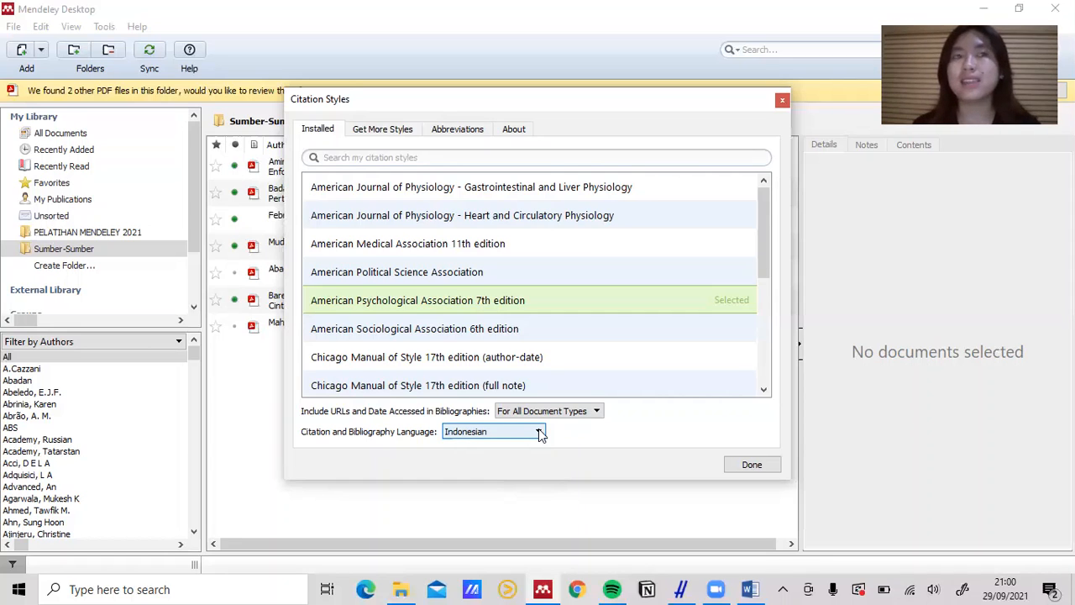
pyautogui.click(750, 465)
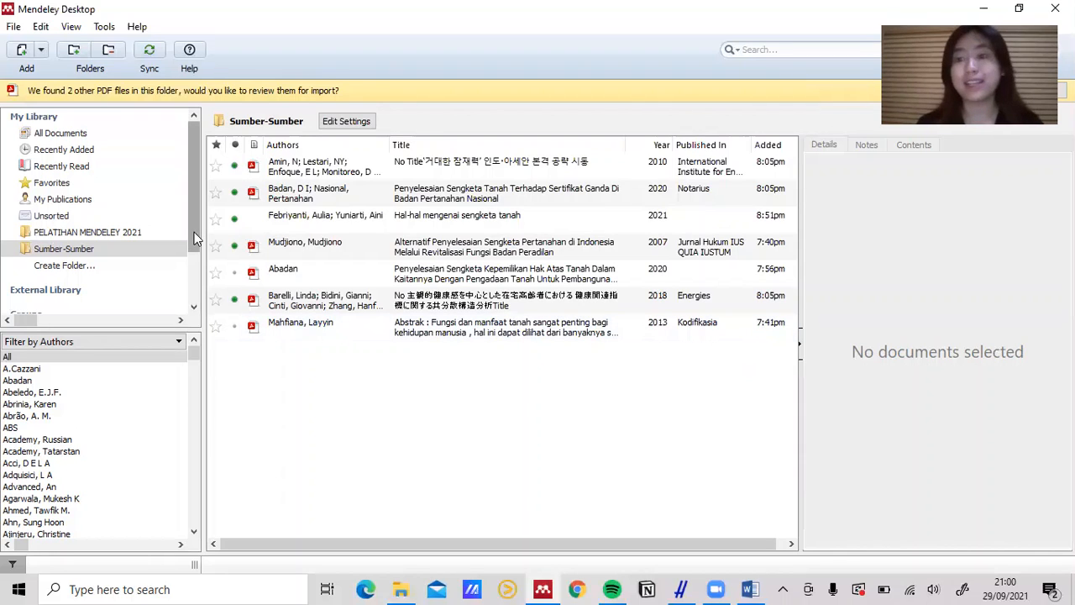
# Create a new library folder named "Sumber Penelitian".
pyautogui.scroll(-2, 195, 287)
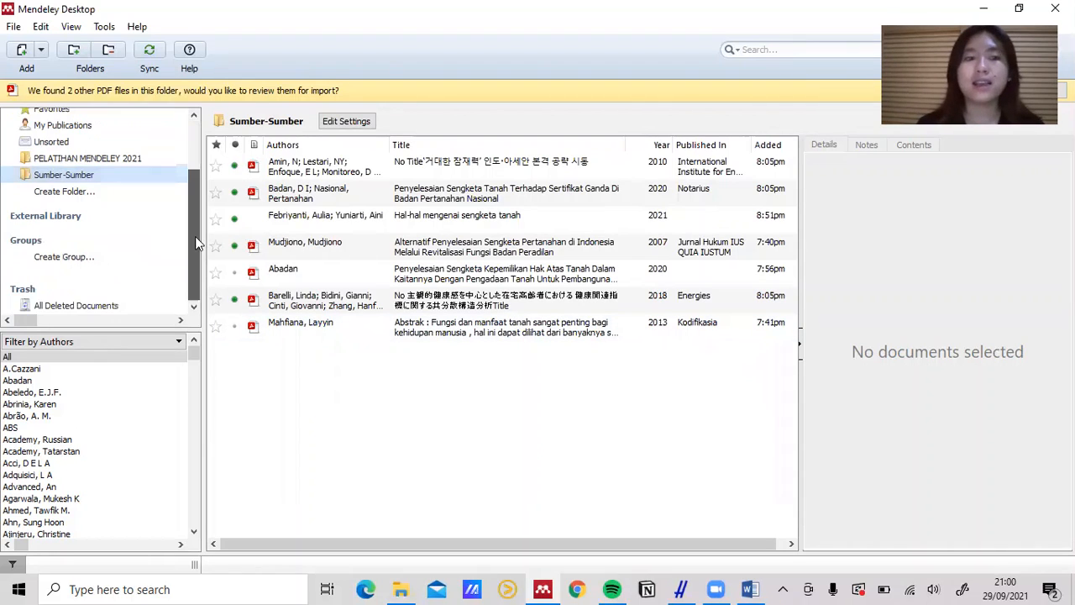
pyautogui.scroll(2, 198, 234)
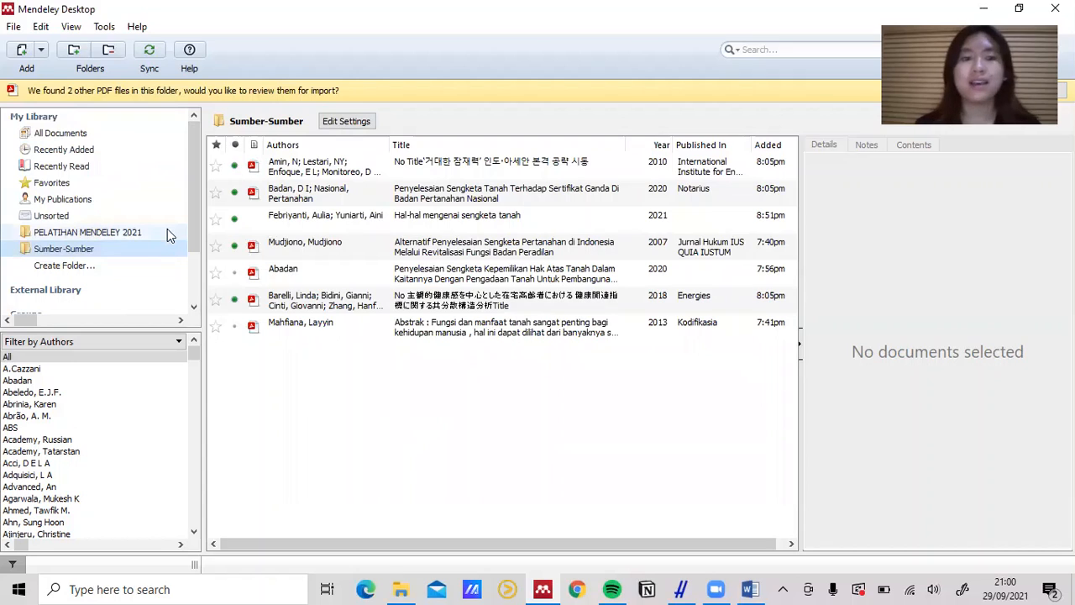
pyautogui.click(138, 268)
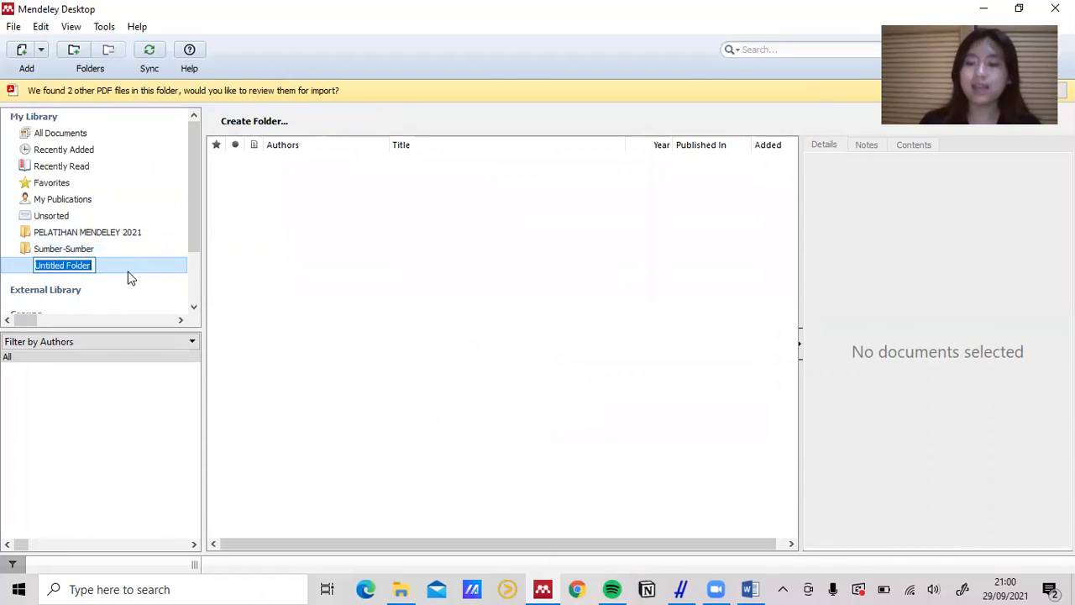
pyautogui.press('BackSpace')
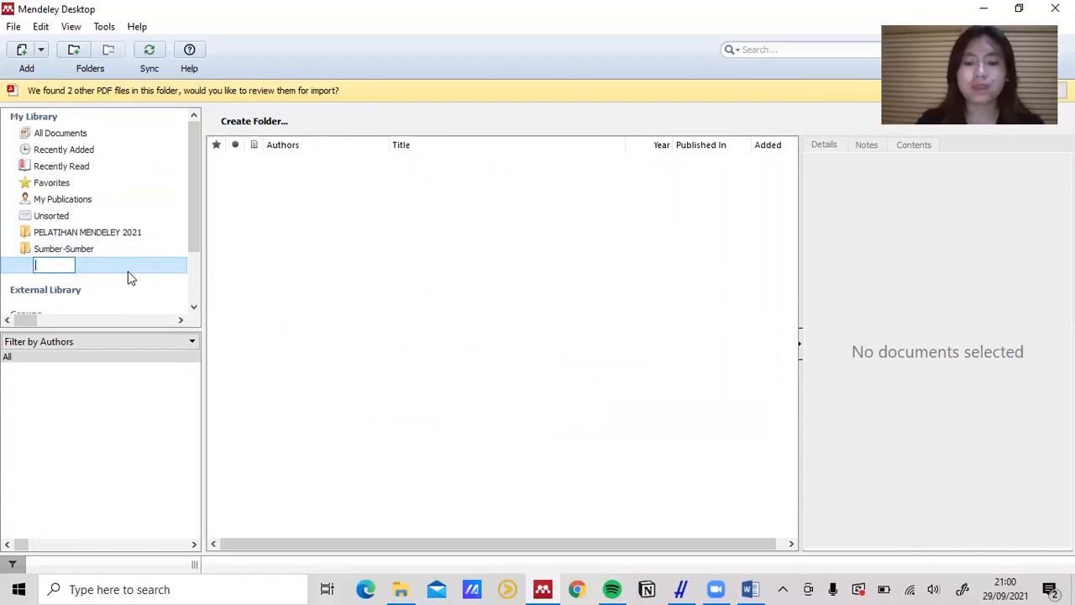
pyautogui.write('Sumber ')
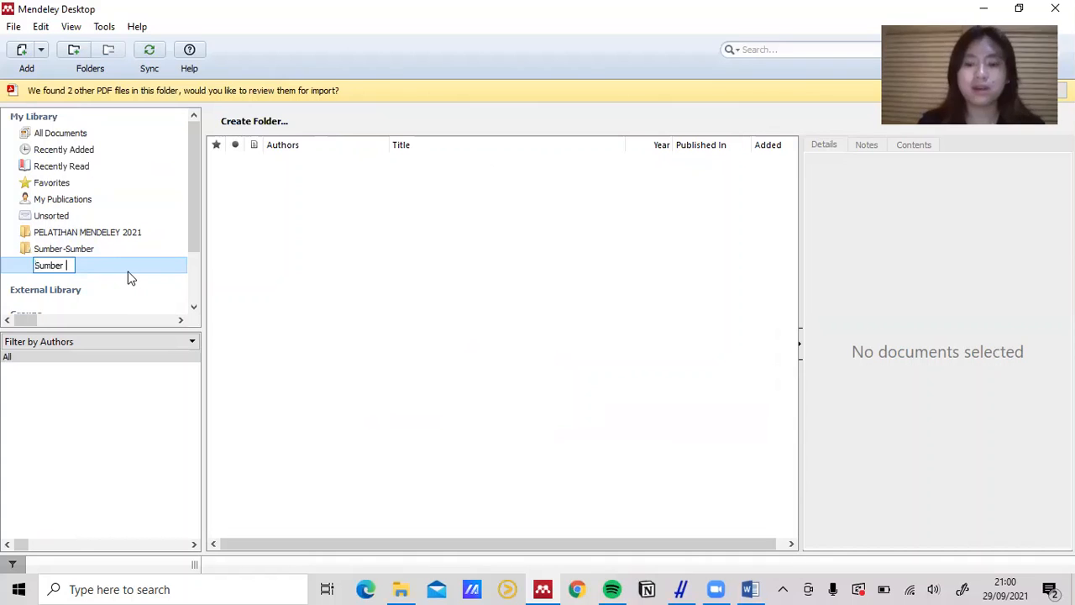
pyautogui.write('Penelitian')
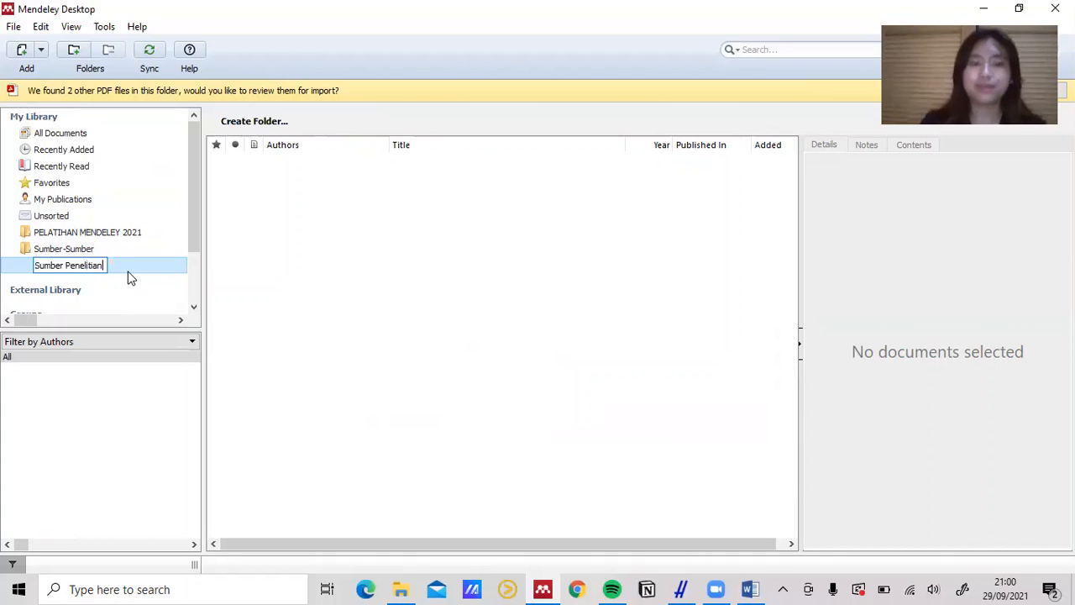
pyautogui.press('Return')
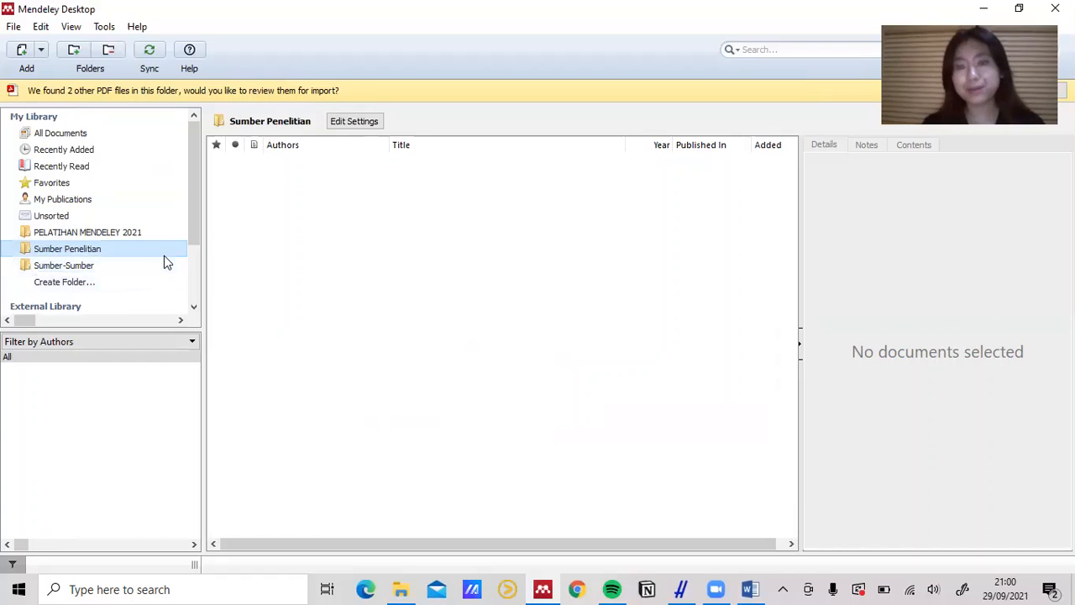
# Add all six PDF files from the "pelatihan mendeley" directory to the Sumber Penelitian folder, leaving out sumber.ris.
pyautogui.click(272, 224)
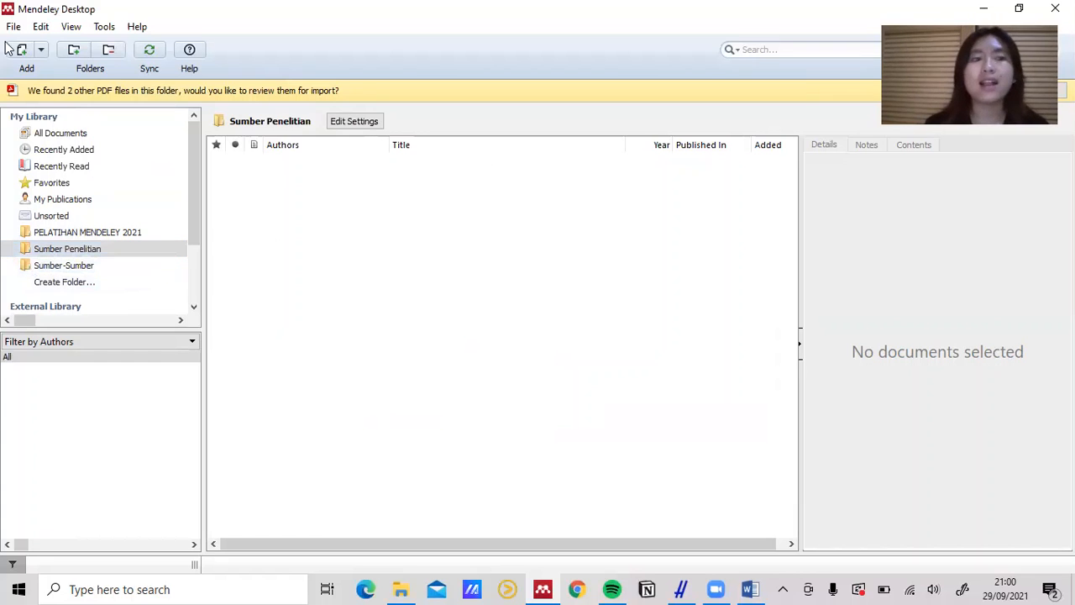
pyautogui.click(12, 26)
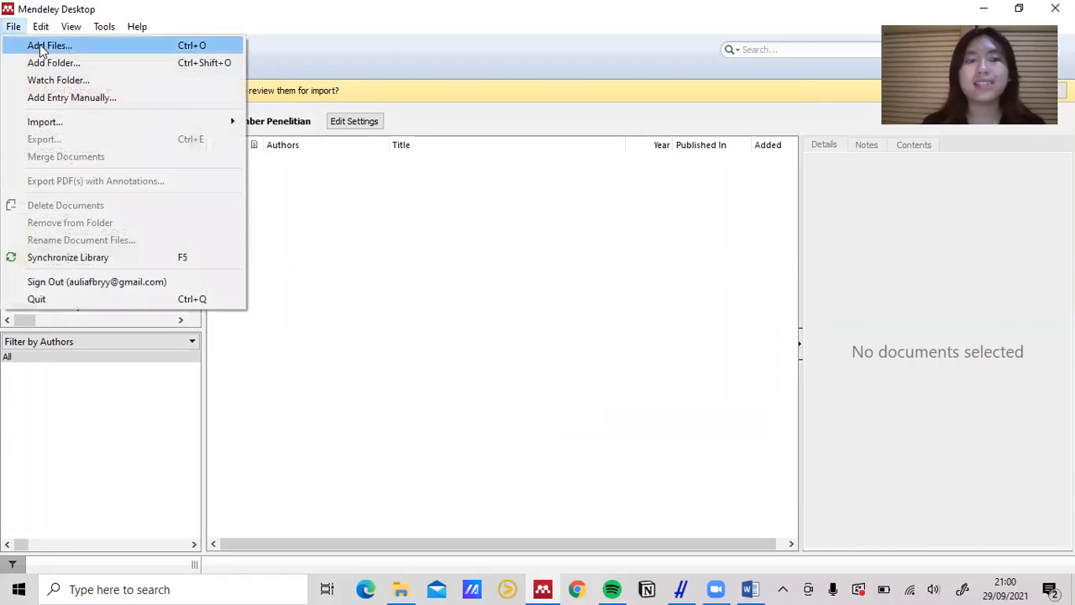
pyautogui.click(42, 47)
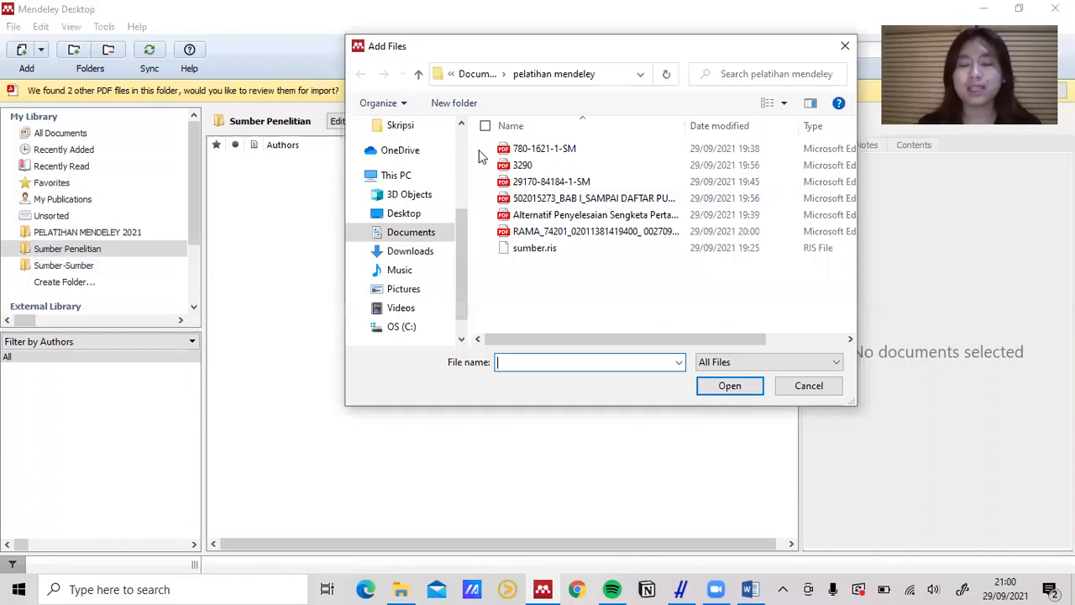
pyautogui.moveTo(480, 150); pyautogui.dragTo(581, 205)
pyautogui.moveTo(592, 241); pyautogui.dragTo(593, 239)
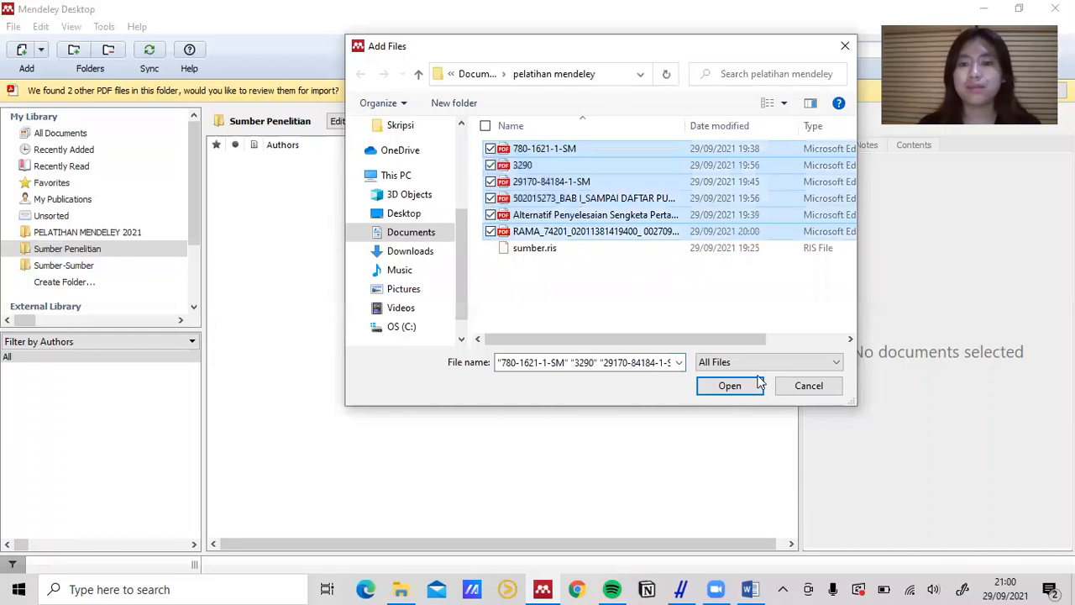
pyautogui.click(745, 389)
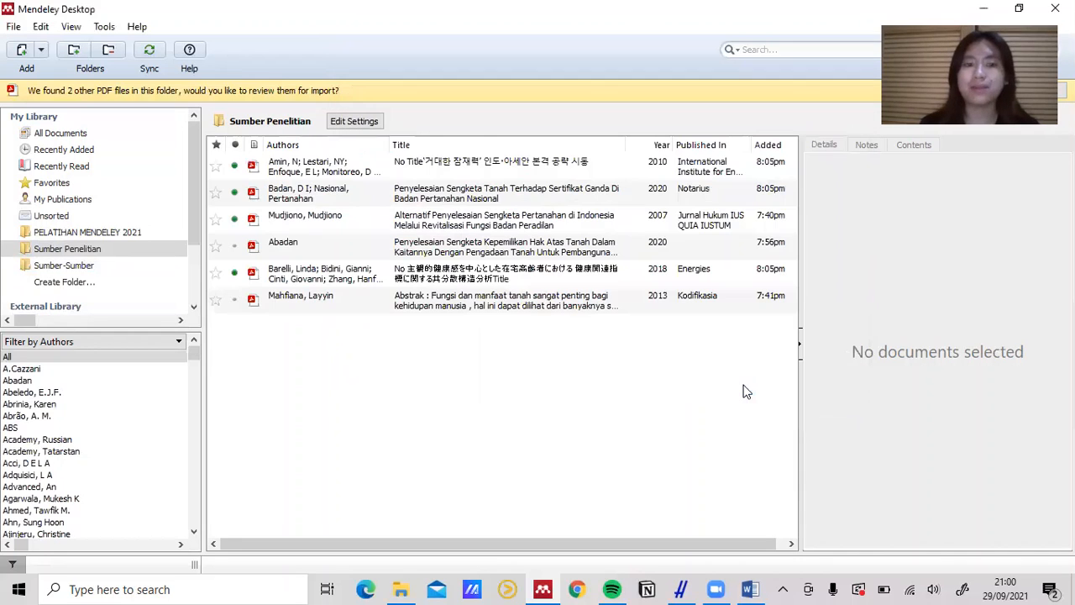
# Look over the documents in the Sumber-Sumber folder and return to the Sumber Penelitian folder.
pyautogui.click(126, 265)
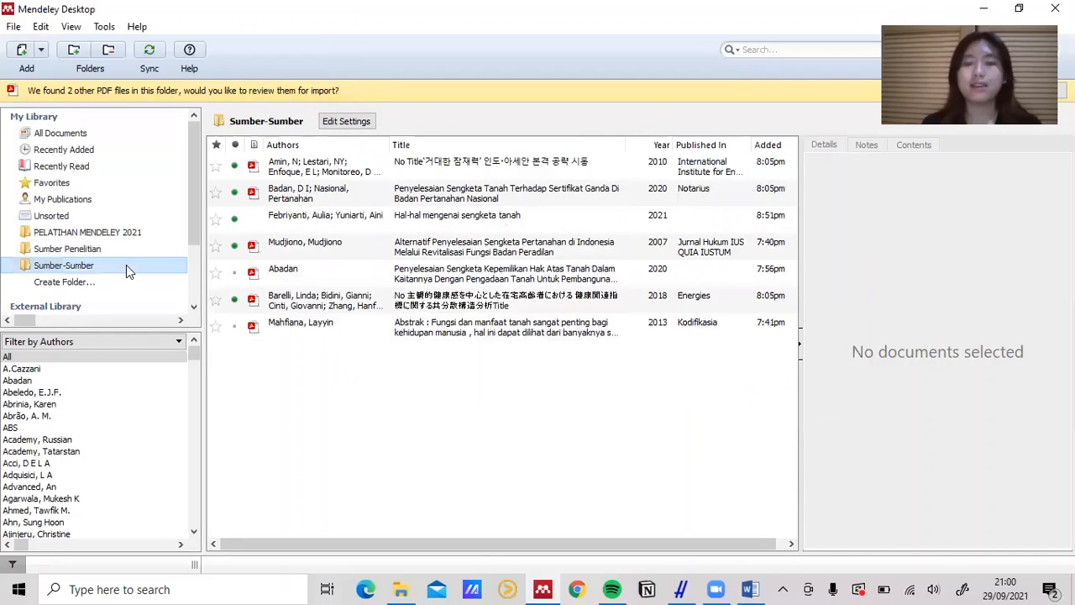
pyautogui.click(540, 519)
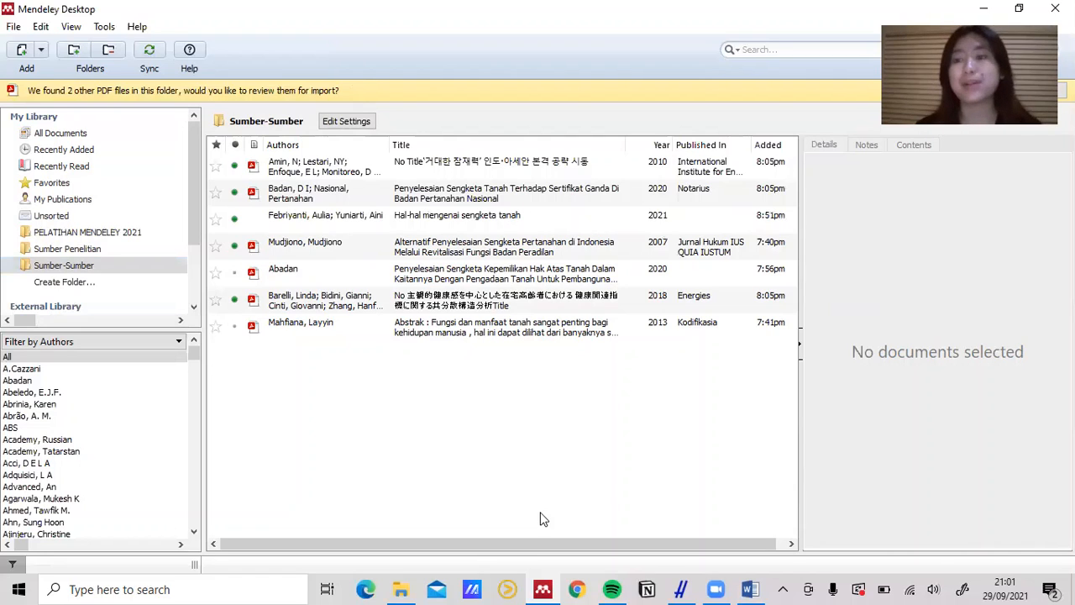
pyautogui.click(150, 251)
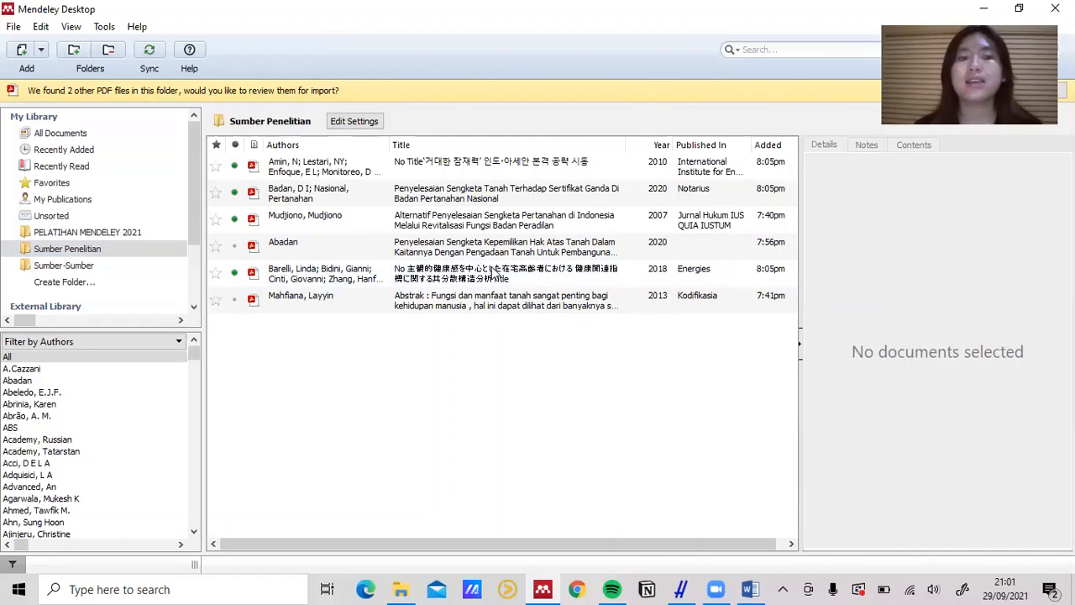
# Open the PDF of the 2013 Kodifikasia article, skim its pages, and return to its title page.
pyautogui.click(471, 309)
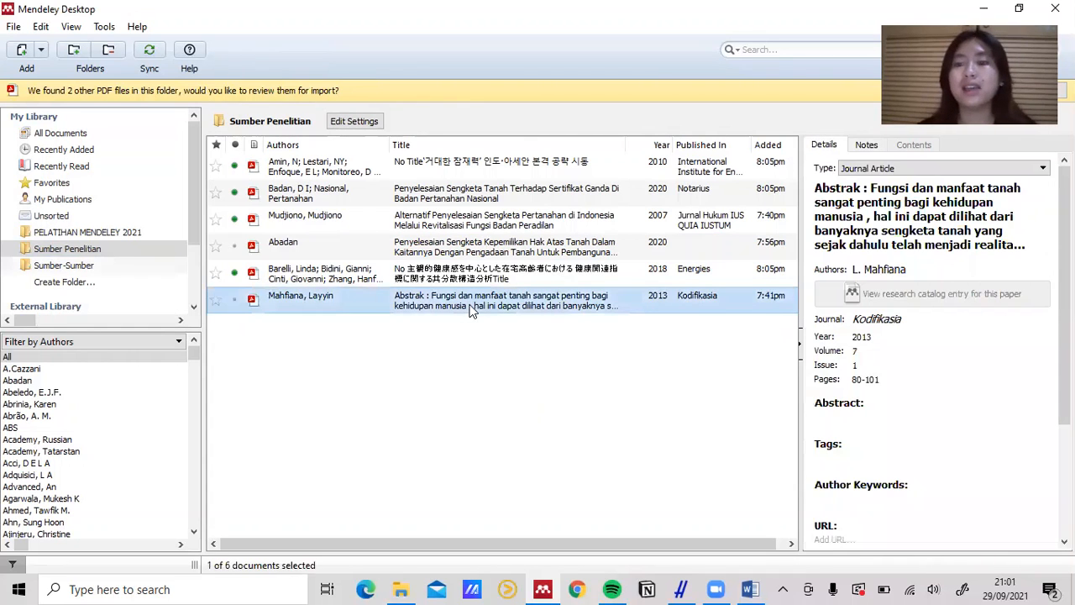
pyautogui.doubleClick(471, 309)
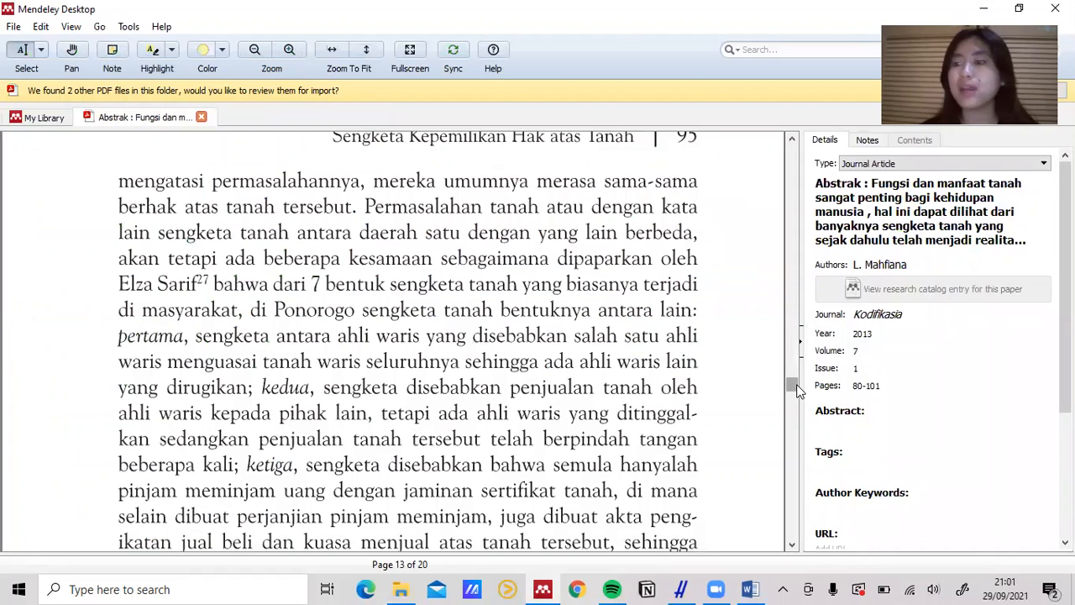
pyautogui.click(793, 173)
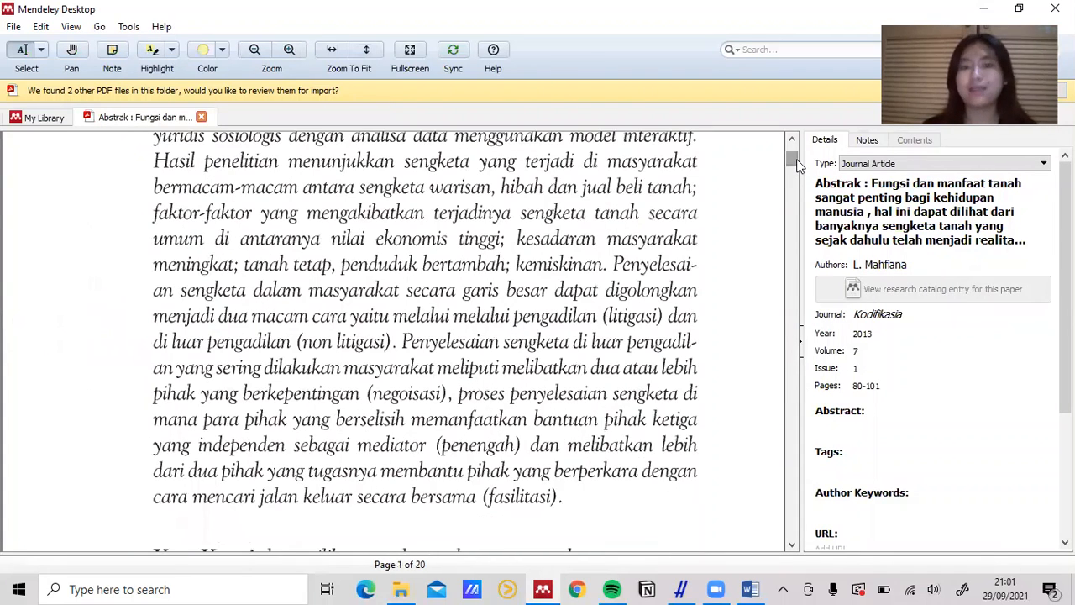
pyautogui.click(797, 154)
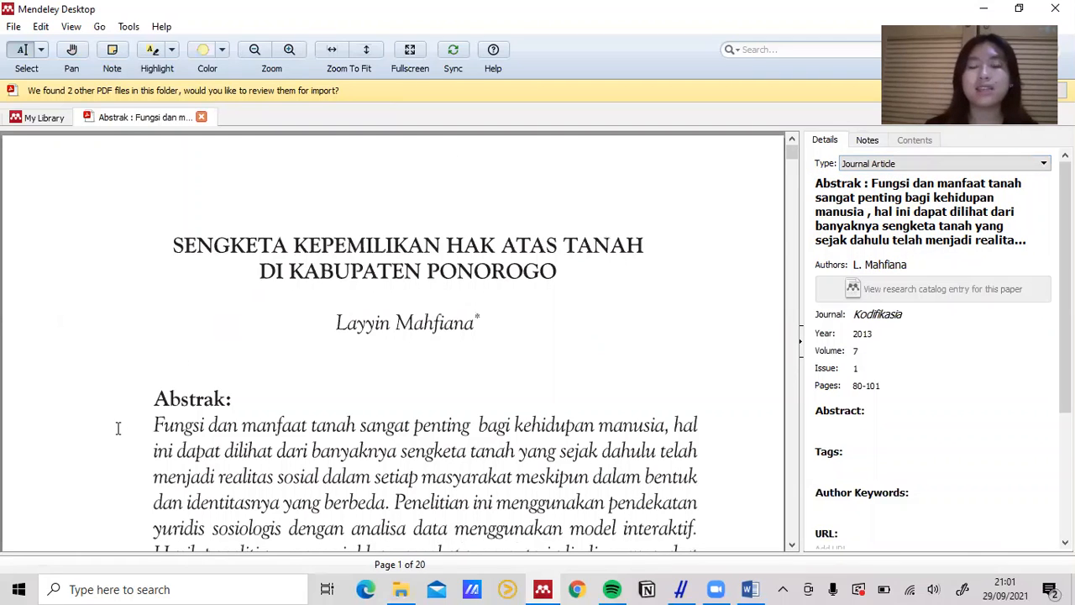
pyautogui.moveTo(797, 159); pyautogui.dragTo(800, 264)
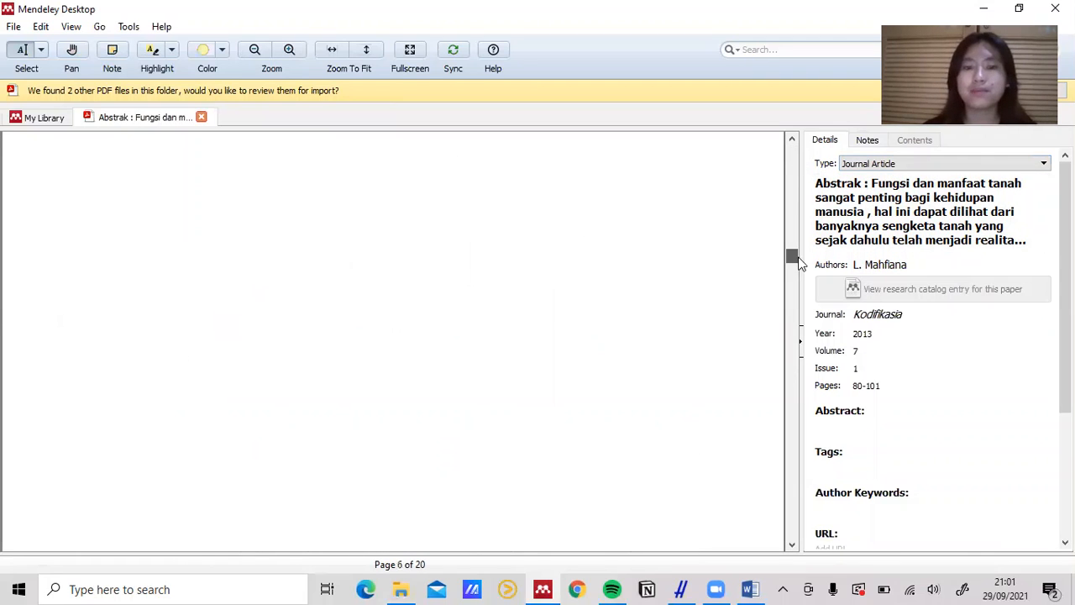
pyautogui.click(794, 271)
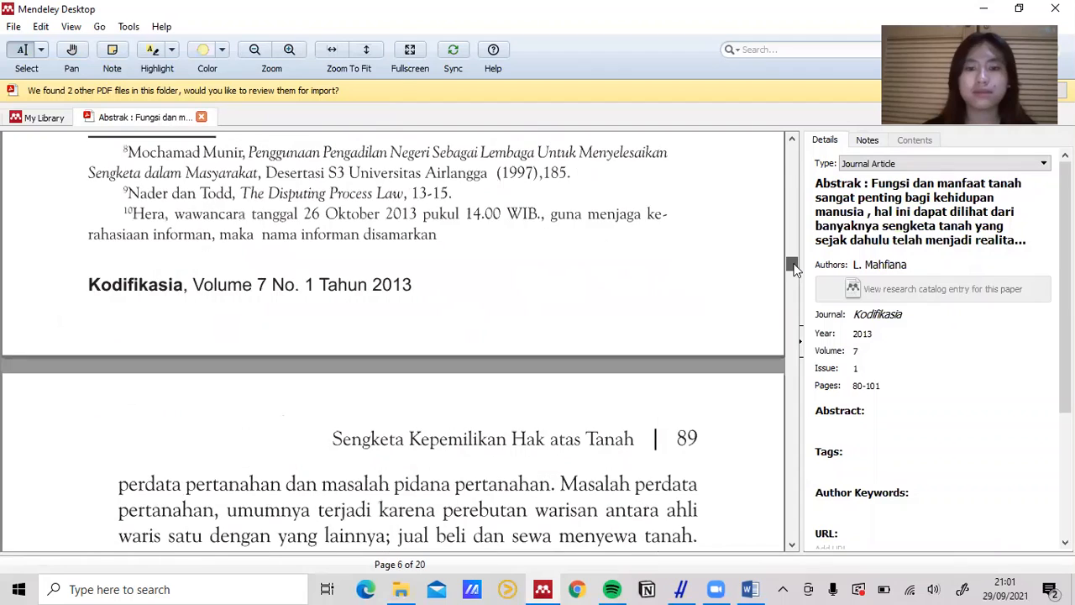
pyautogui.moveTo(795, 267); pyautogui.dragTo(887, 160)
pyautogui.moveTo(791, 154); pyautogui.dragTo(792, 149)
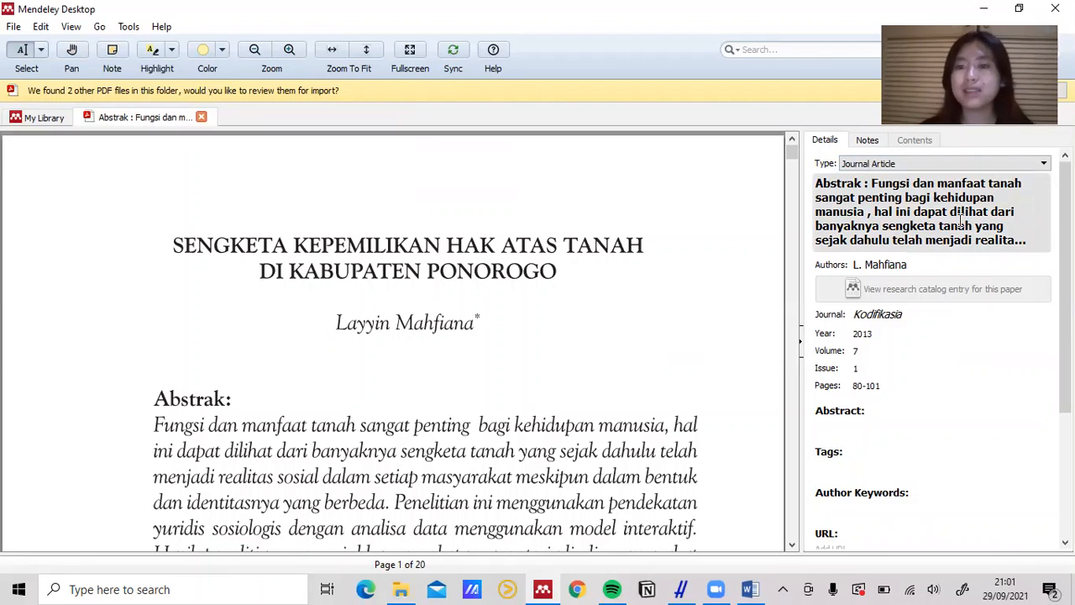
# Replace the article's wrong title in its details with "Sengketa Kepemilikan Hak Atas Tanah Di Kabupaten Ponorogo".
pyautogui.click(959, 221)
pyautogui.doubleClick(957, 225)
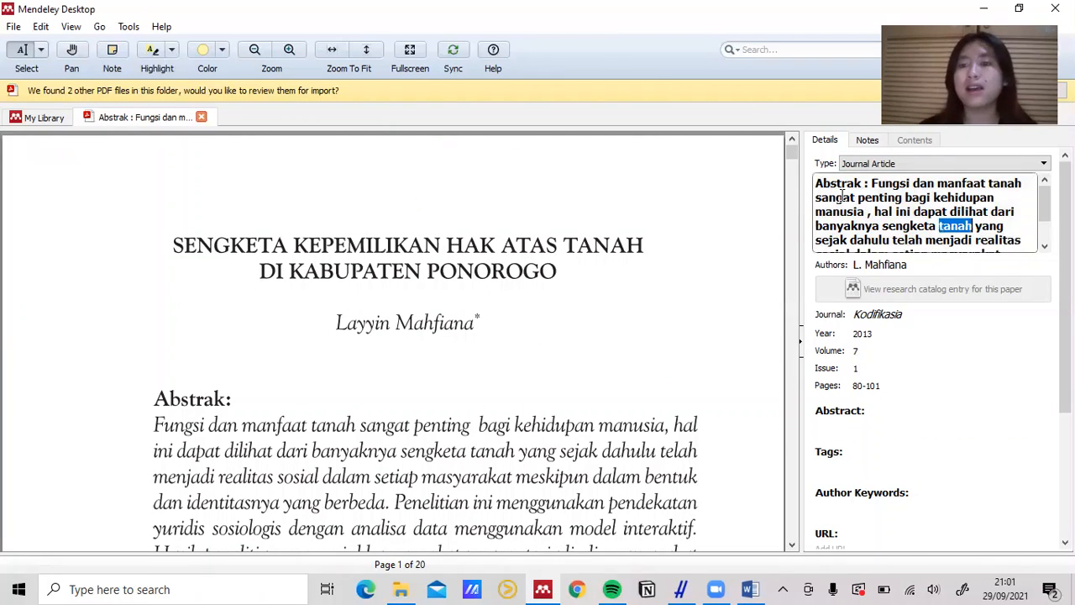
pyautogui.click(816, 182)
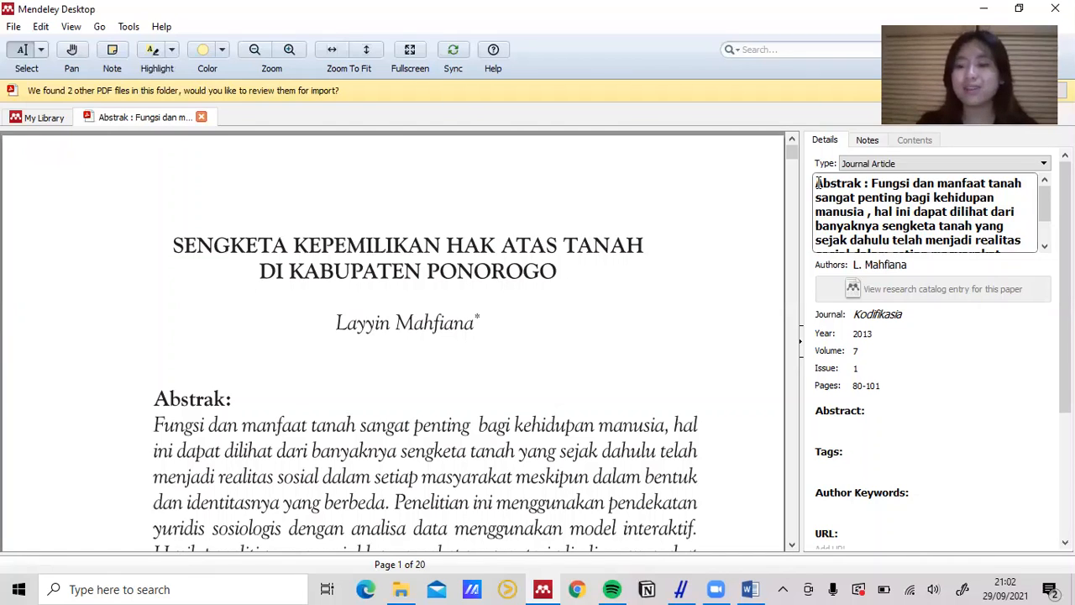
pyautogui.hotkey('ctrl', 'a')
pyautogui.press('BackSpace')
pyautogui.write('S')
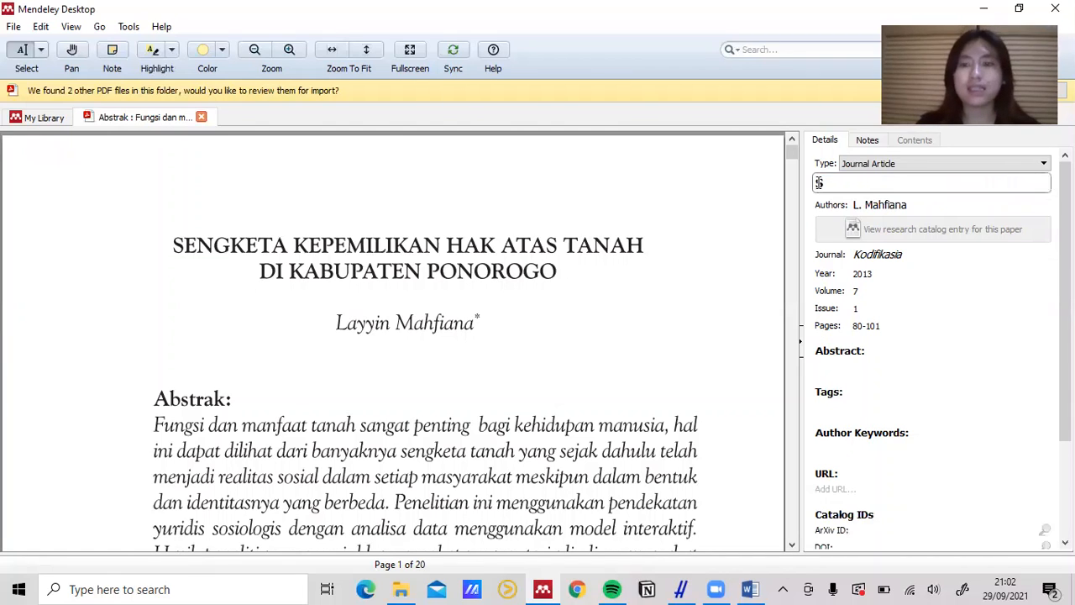
pyautogui.write('engketa ')
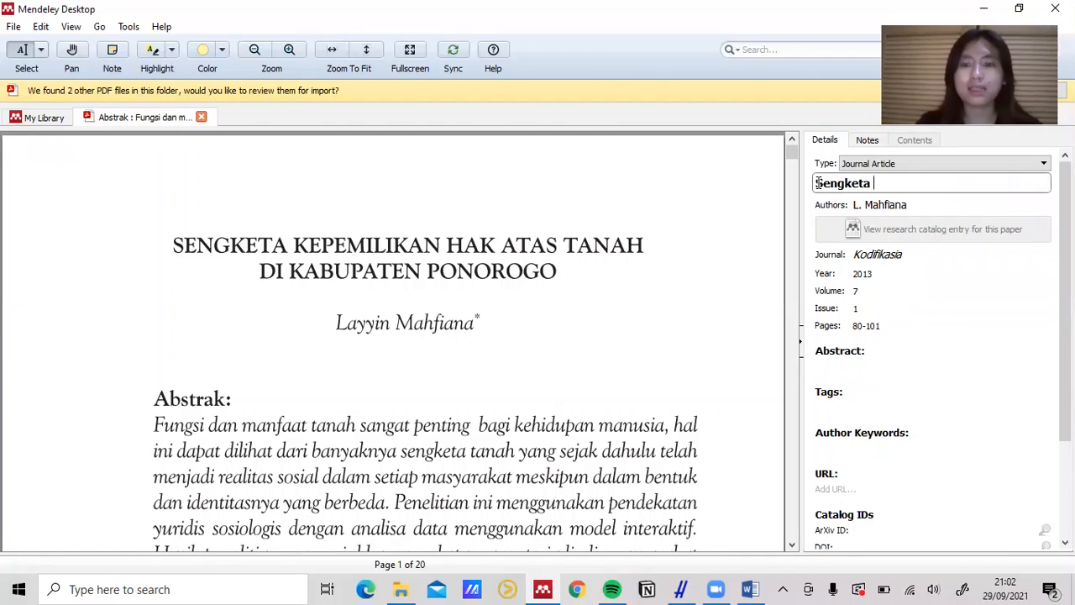
pyautogui.write('Kepemilik')
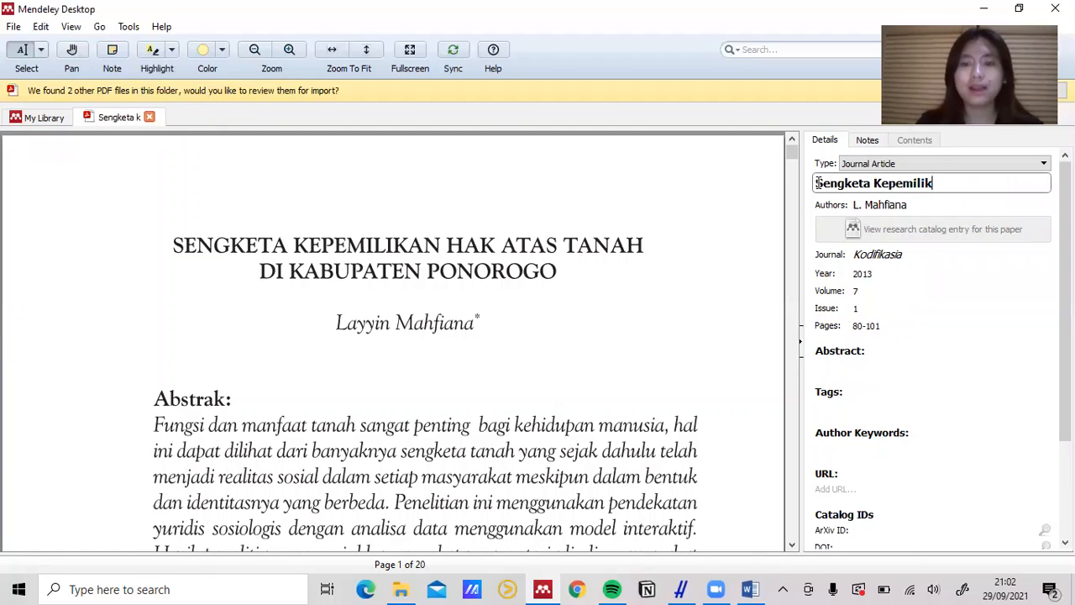
pyautogui.write('an hak a')
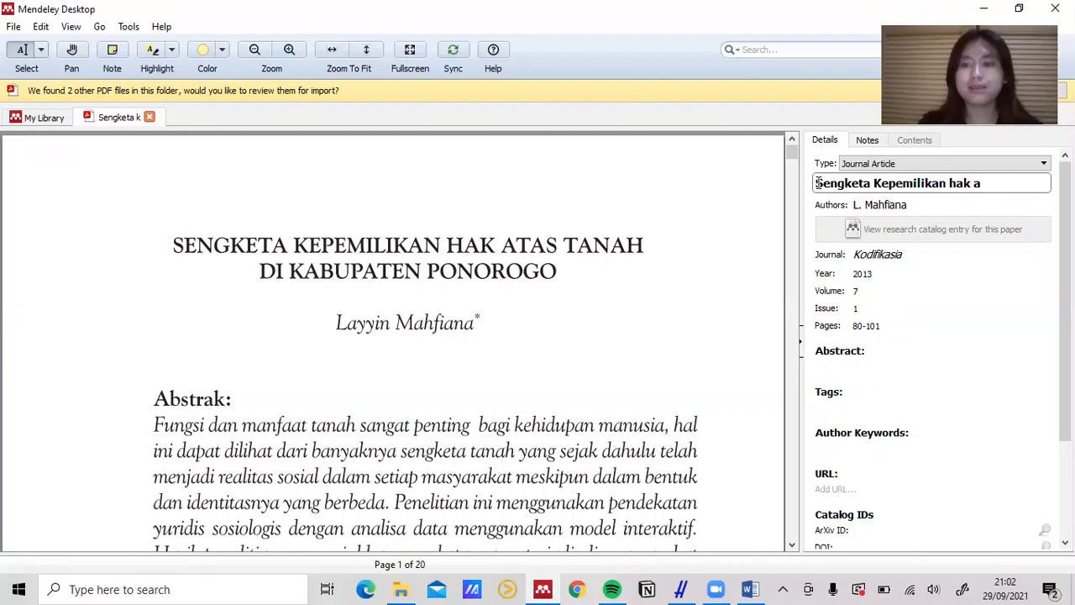
pyautogui.press('BackSpace')
pyautogui.press('BackSpace')
pyautogui.press('BackSpace')
pyautogui.press('BackSpace')
pyautogui.press('BackSpace')
pyautogui.write('Ha')
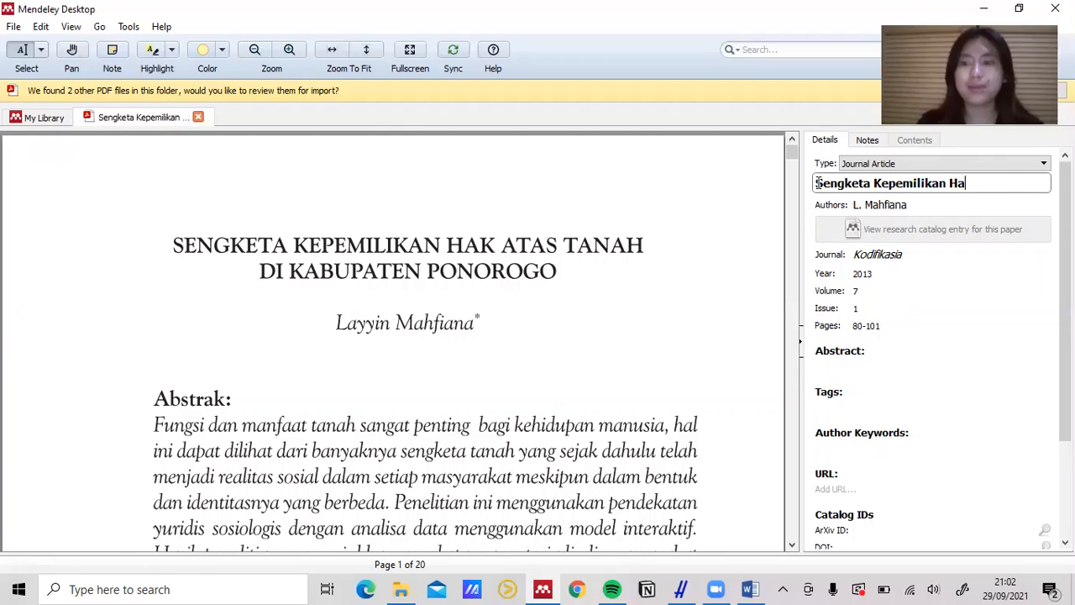
pyautogui.write('k Atas Tanah')
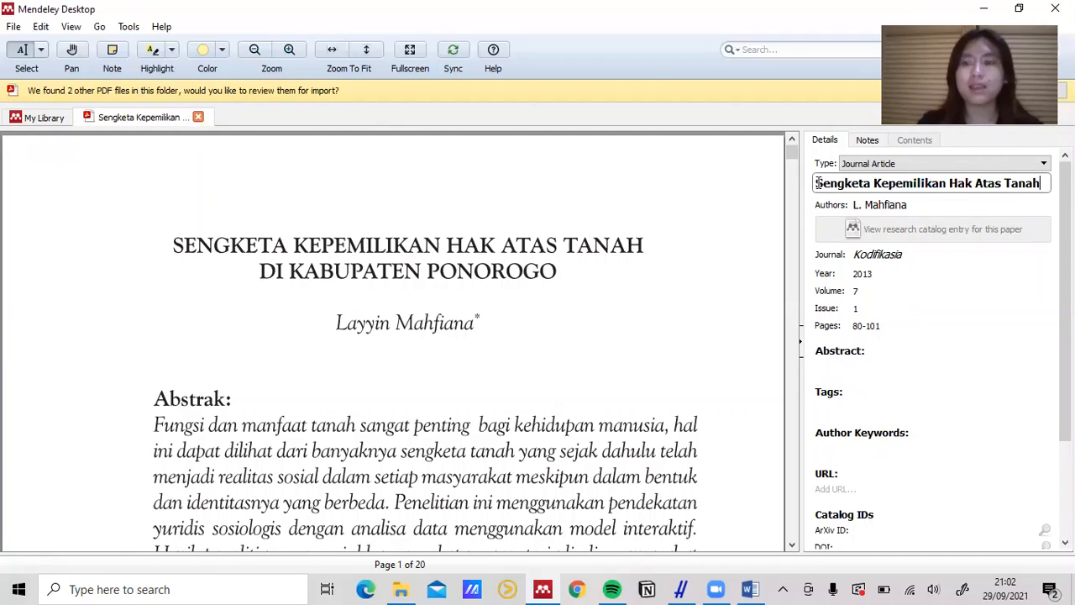
pyautogui.write(' Di')
pyautogui.press('BackSpace')
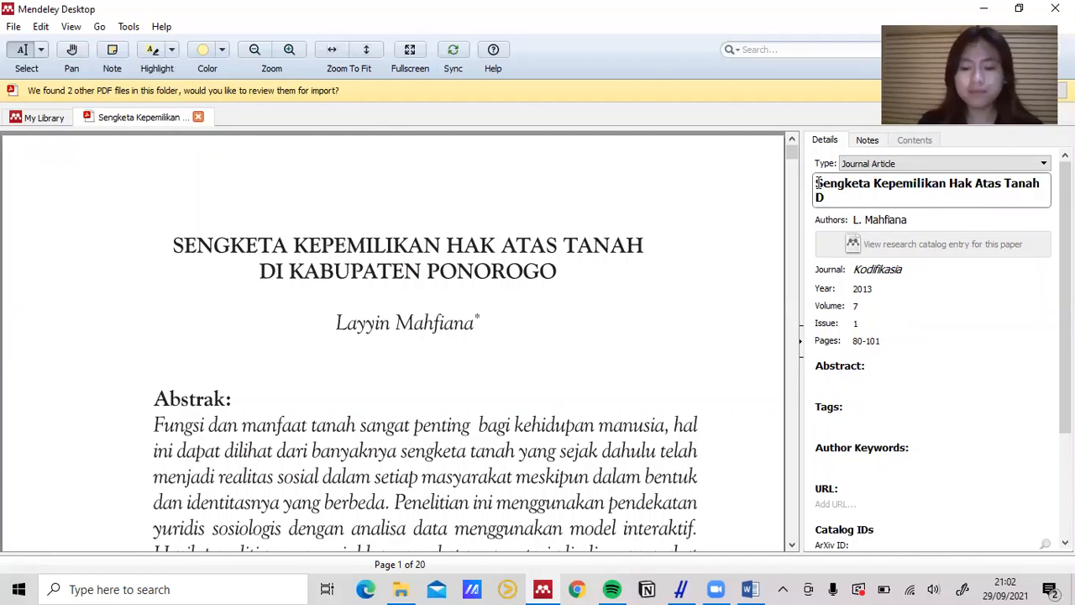
pyautogui.write('i Kabupate')
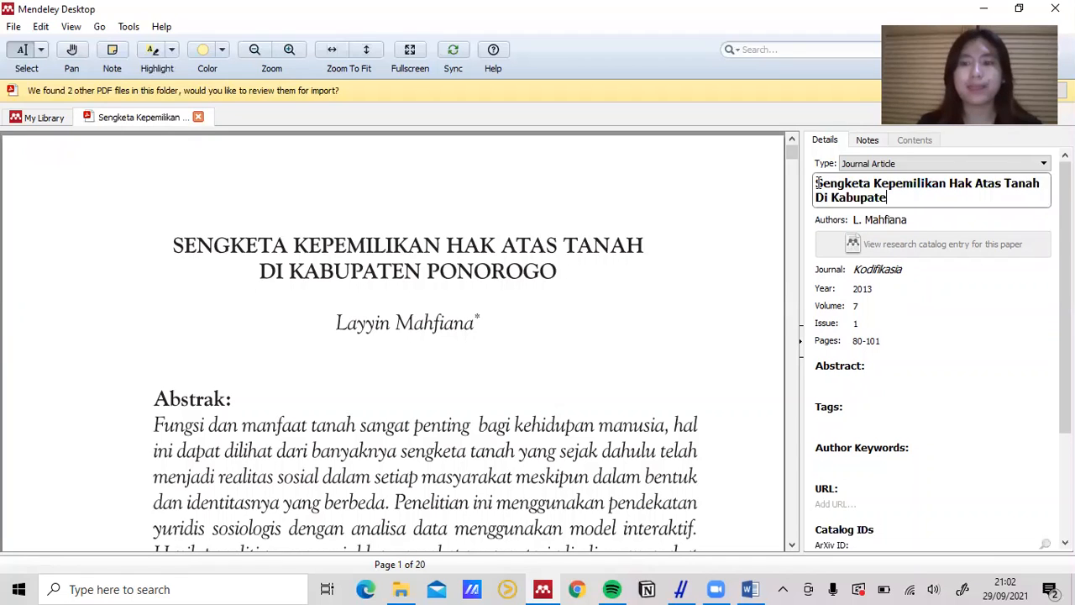
pyautogui.write('n P')
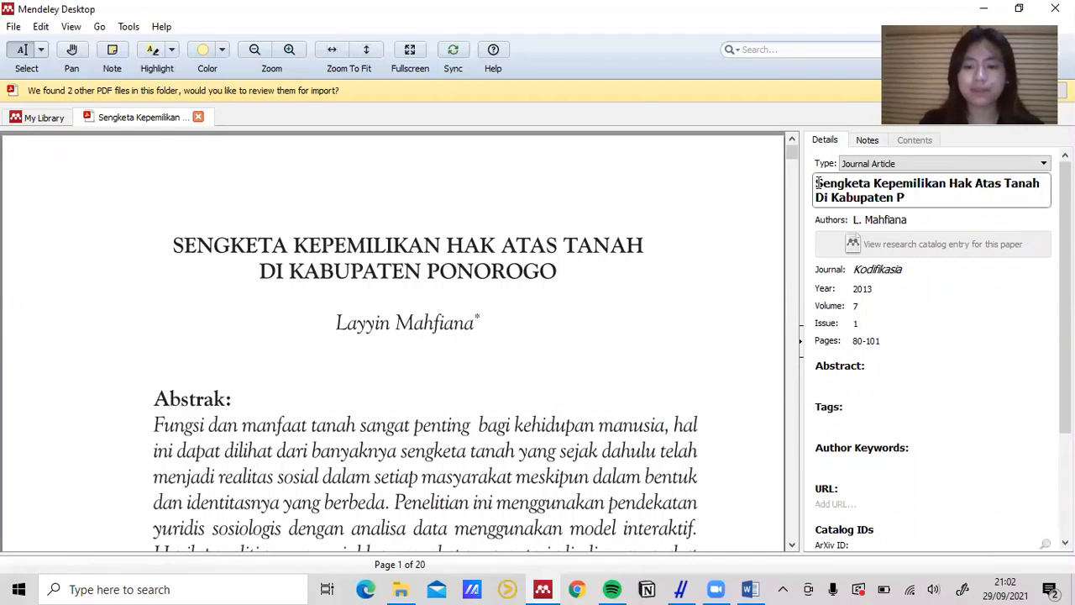
pyautogui.write('onoro')
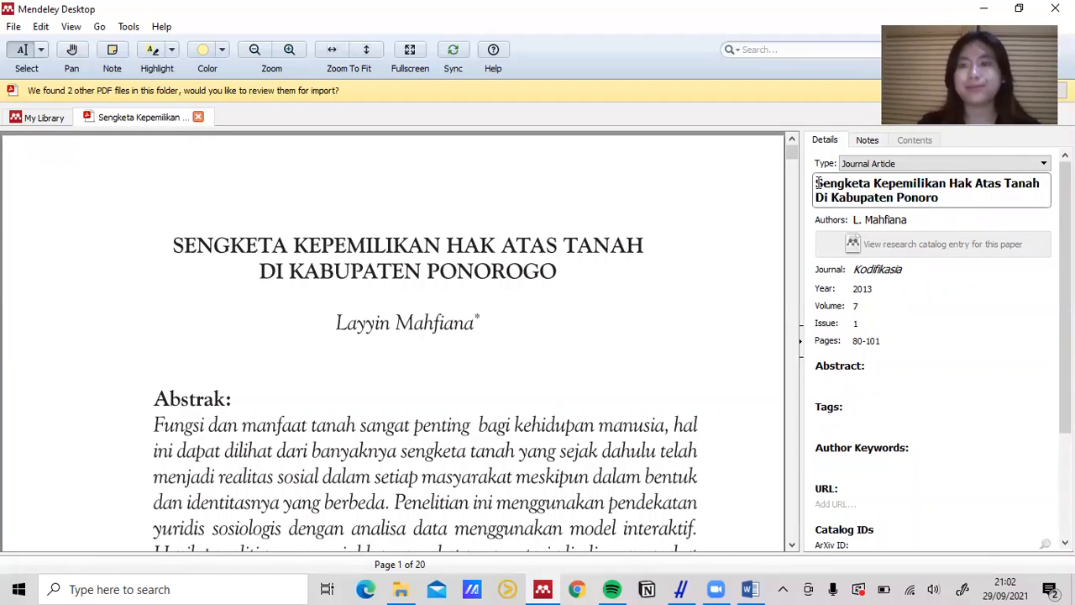
pyautogui.write('go')
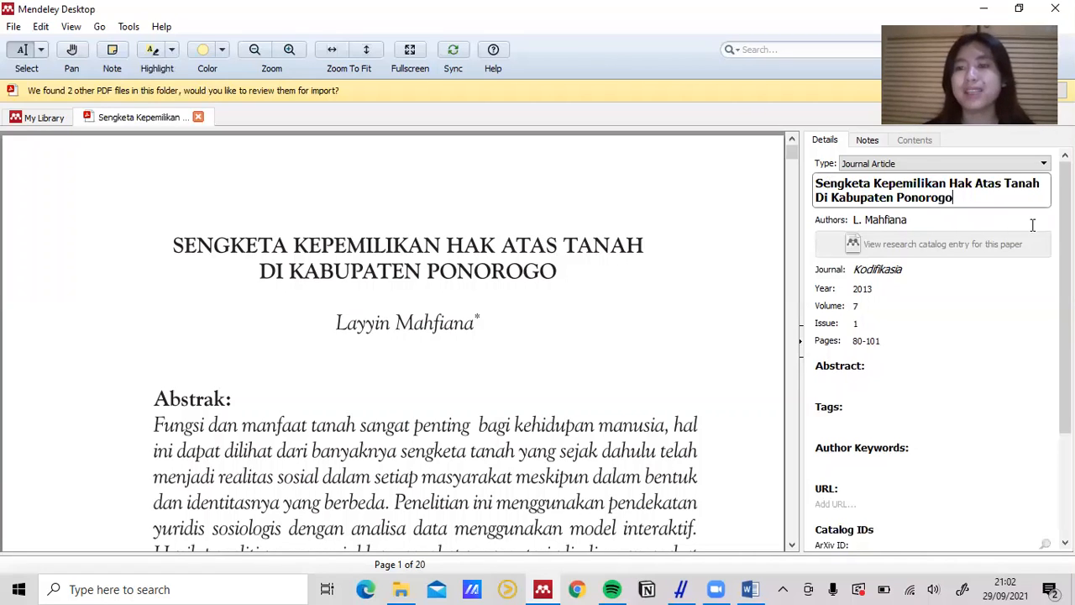
pyautogui.click(1065, 252)
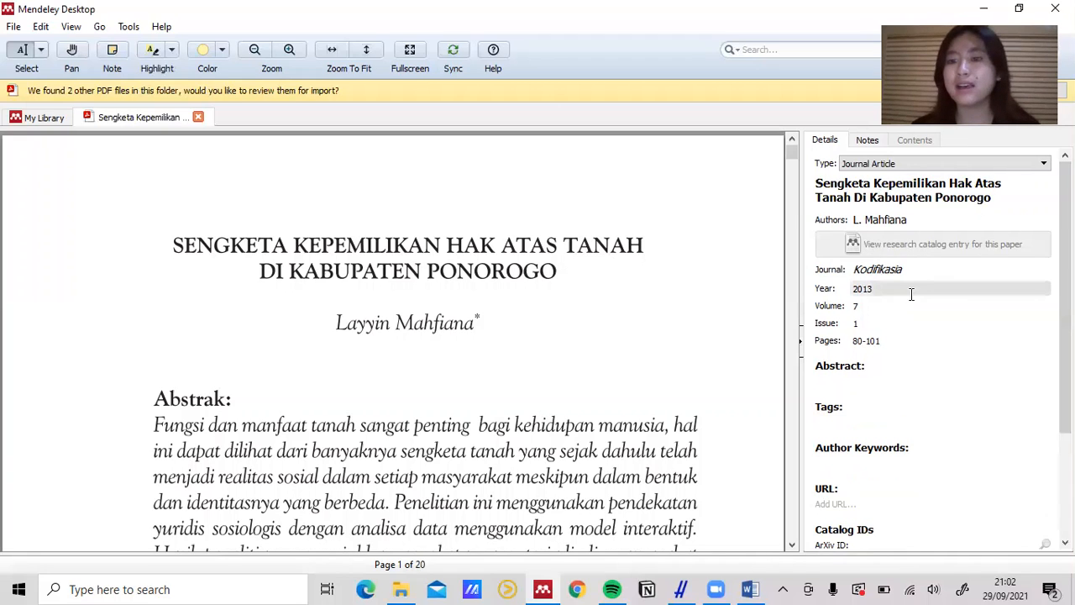
# Check the printed page numbers and the journal volume, issue and year from the PDF's opening pages through its last page.
pyautogui.click(794, 178)
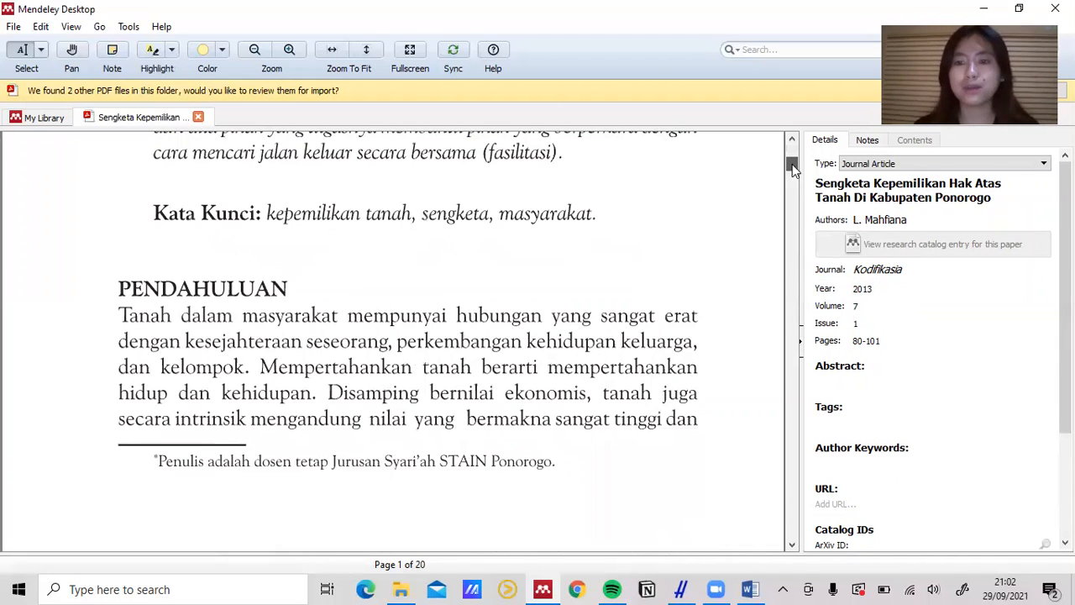
pyautogui.click(796, 179)
pyautogui.scroll(4, 794, 172)
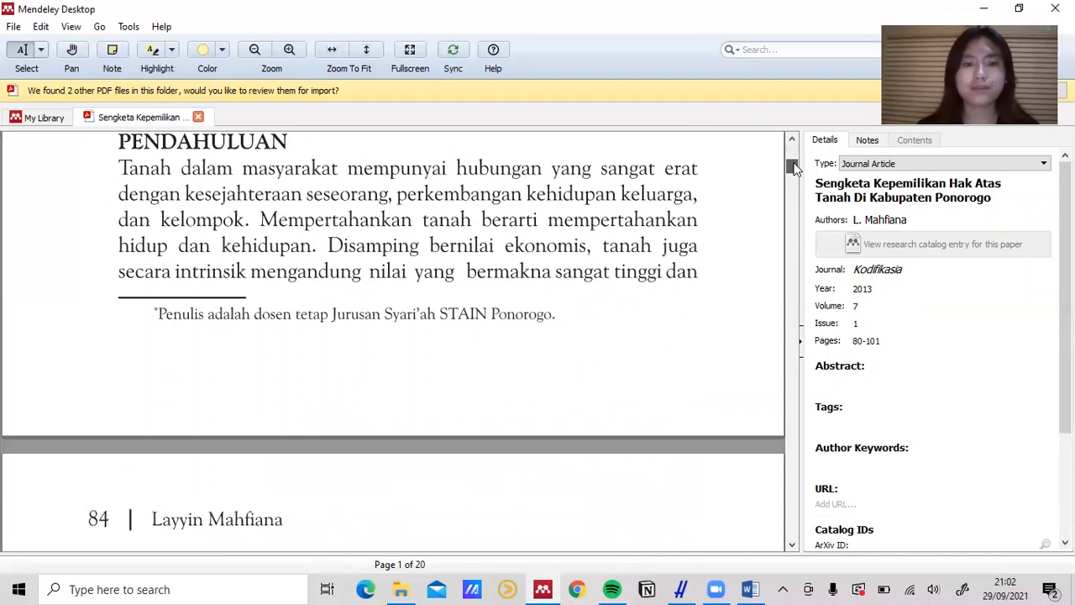
pyautogui.scroll(-3, 797, 181)
pyautogui.scroll(-5, 798, 187)
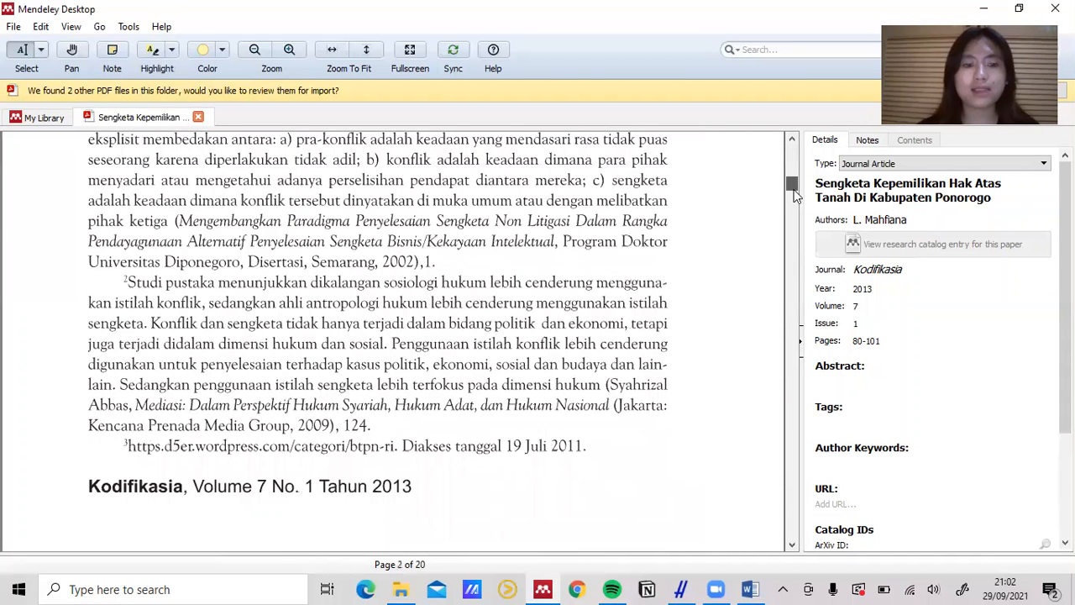
pyautogui.scroll(-3, 797, 191)
pyautogui.scroll(1, 795, 192)
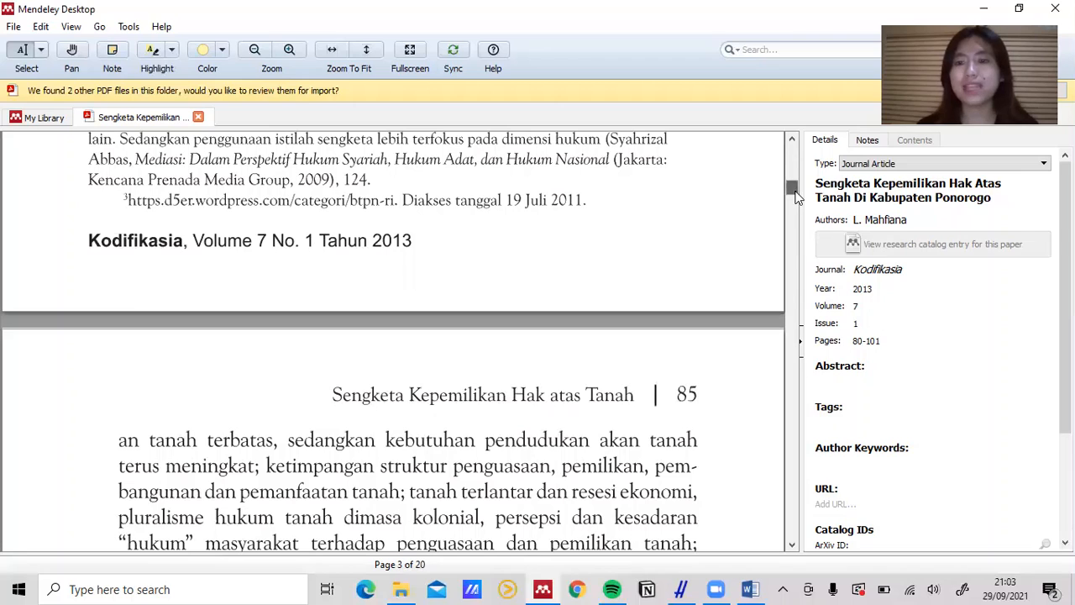
pyautogui.moveTo(794, 180)
pyautogui.mouseDown()
pyautogui.moveTo(799, 141)
pyautogui.moveTo(796, 170)
pyautogui.mouseUp()
pyautogui.moveTo(795, 172); pyautogui.dragTo(798, 176)
pyautogui.scroll(5, 798, 177)
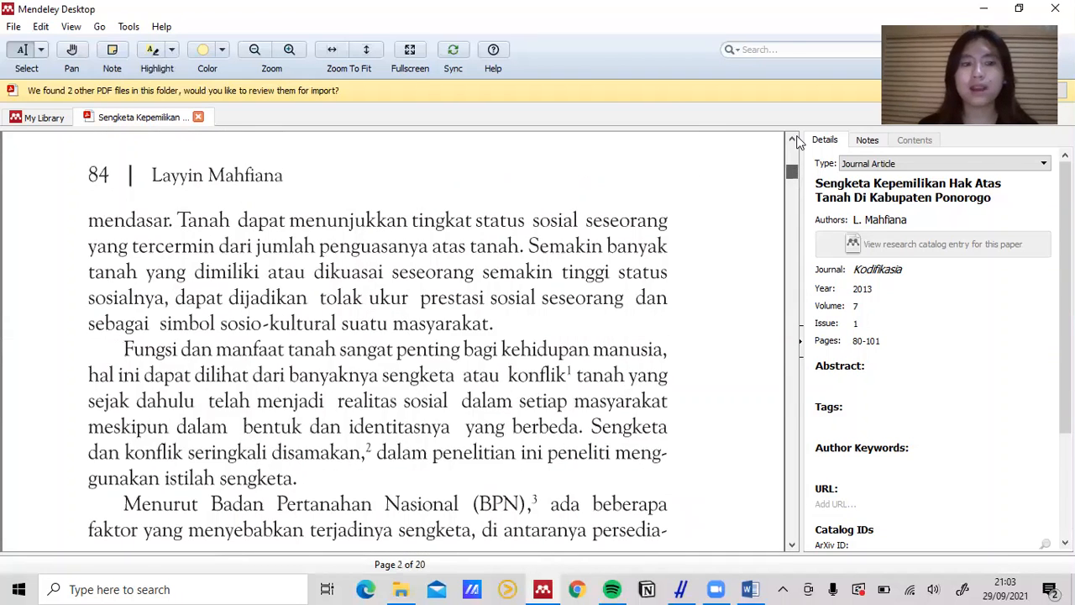
pyautogui.moveTo(798, 179); pyautogui.dragTo(794, 516)
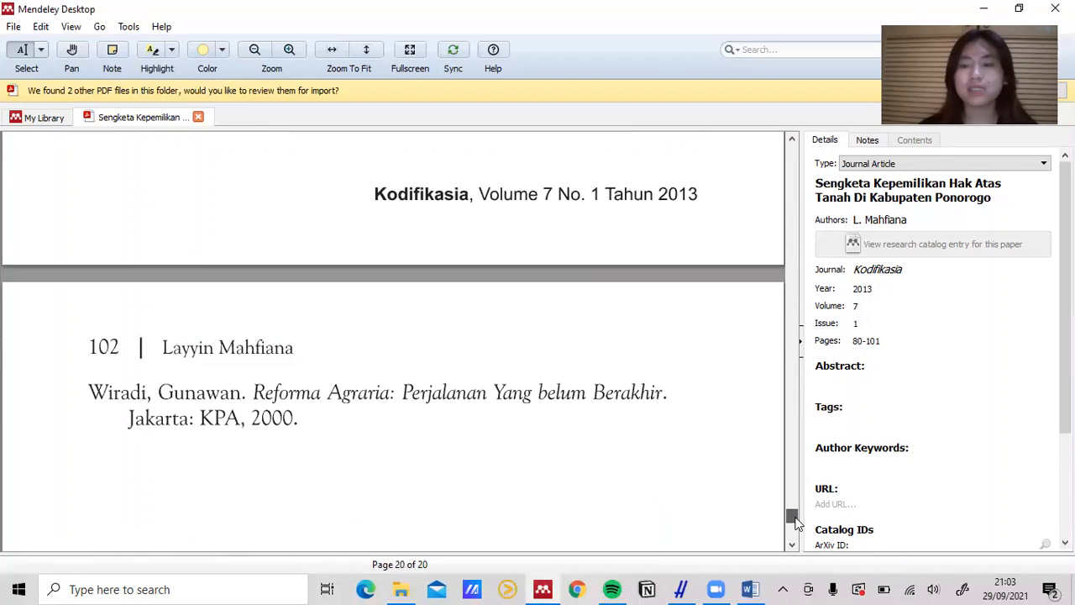
# Set the article's page range to 84-102 in its details.
pyautogui.click(865, 341)
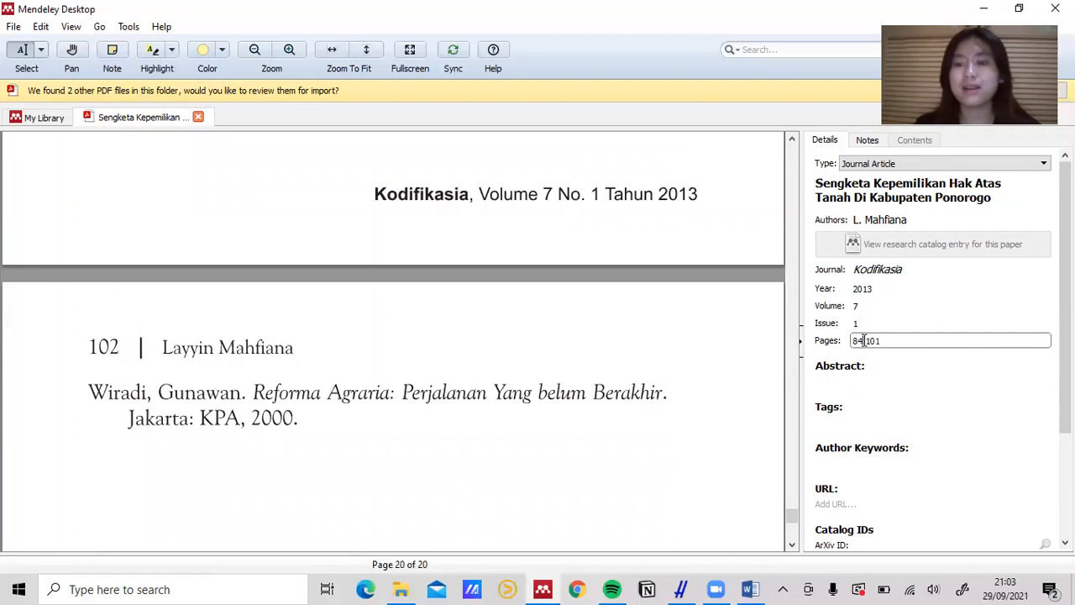
pyautogui.scroll(-1, 864, 341)
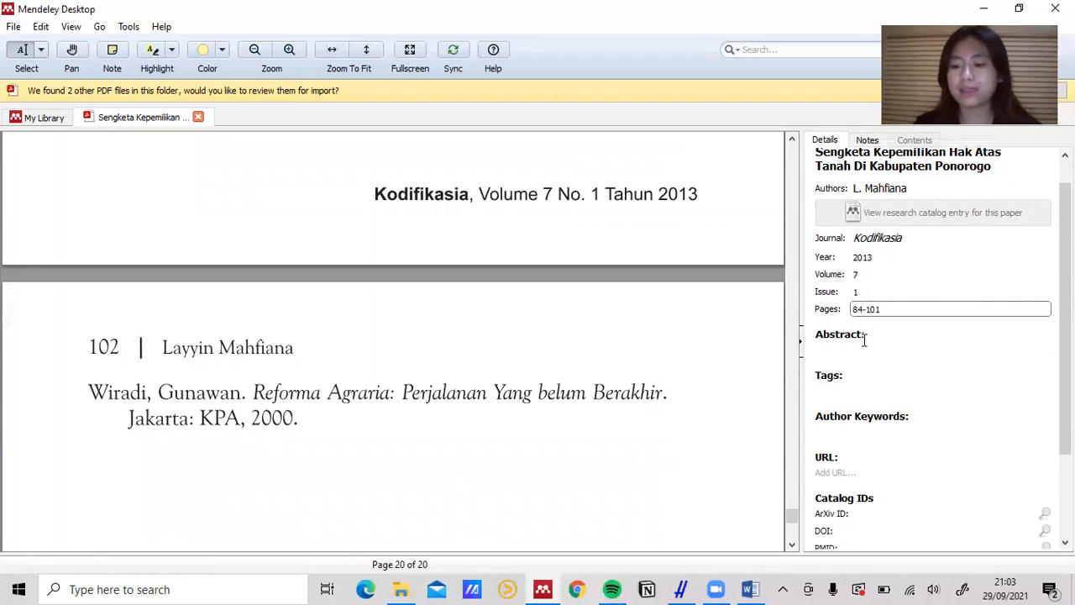
pyautogui.press('BackSpace')
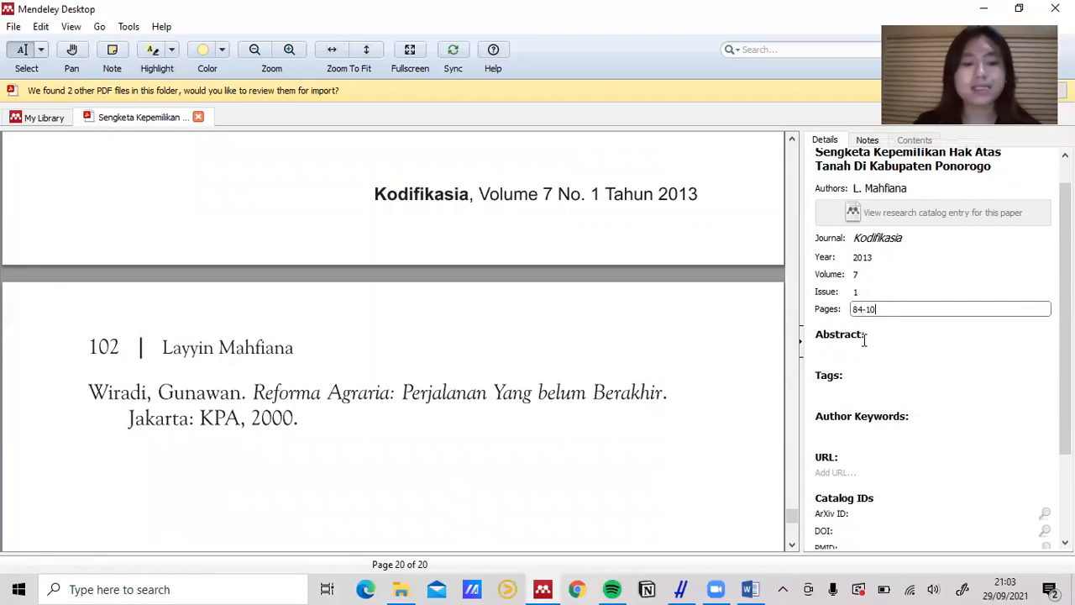
pyautogui.write('2')
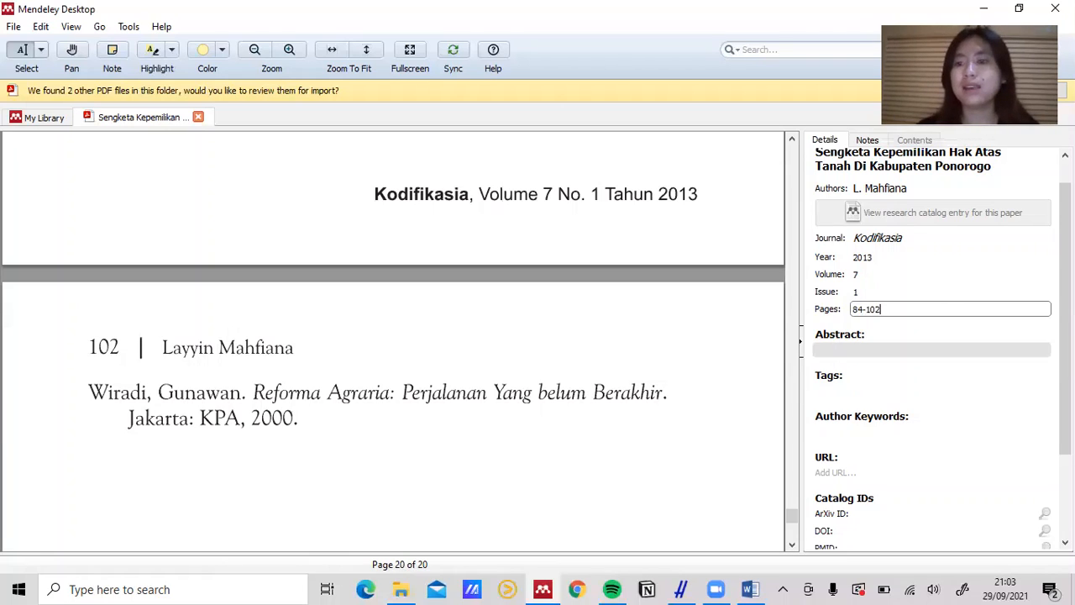
pyautogui.click(850, 352)
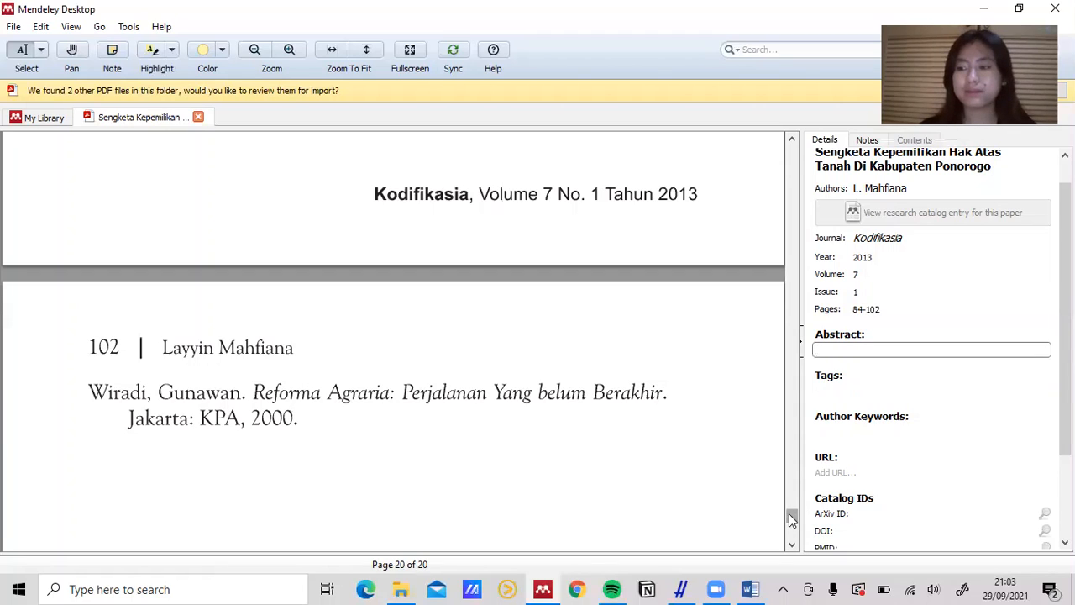
# Select the full text of the abstract on the first page of the article's PDF.
pyautogui.moveTo(789, 519); pyautogui.dragTo(791, 427)
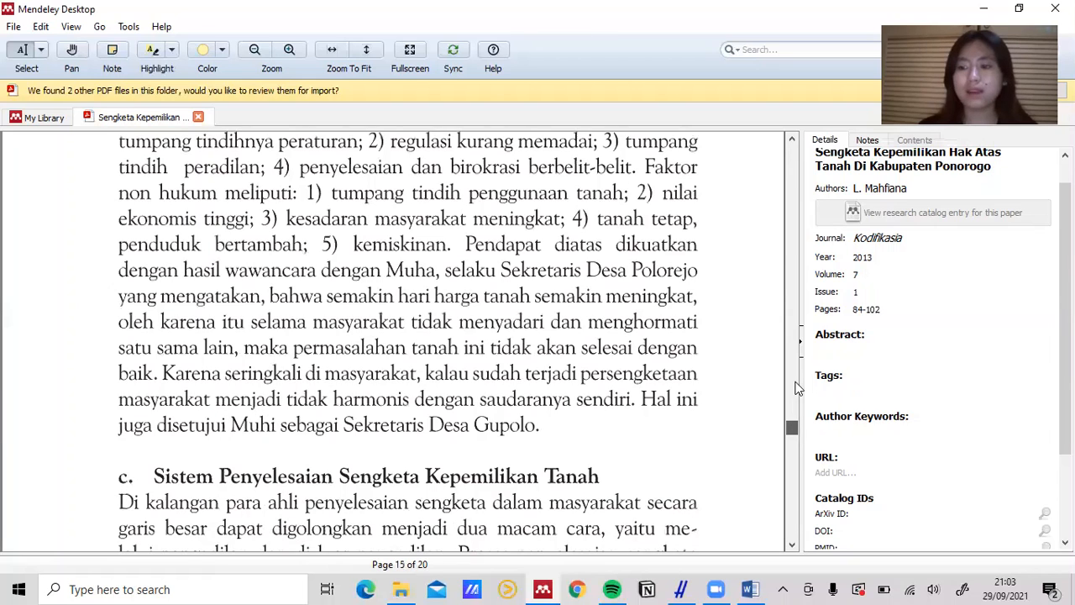
pyautogui.moveTo(798, 387); pyautogui.dragTo(799, 310)
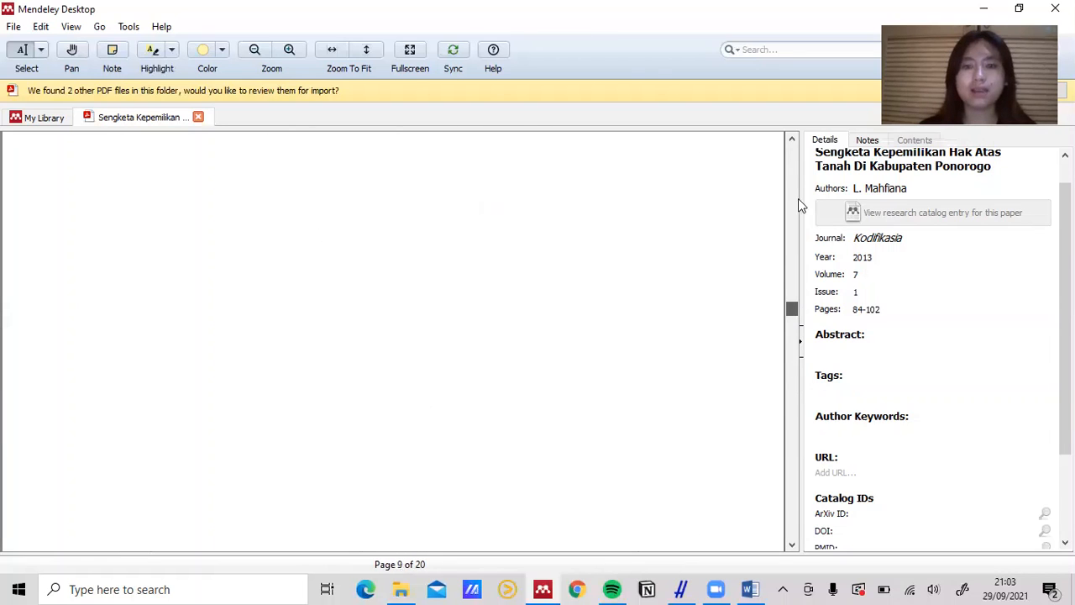
pyautogui.moveTo(800, 205); pyautogui.dragTo(796, 152)
pyautogui.scroll(-2, 794, 164)
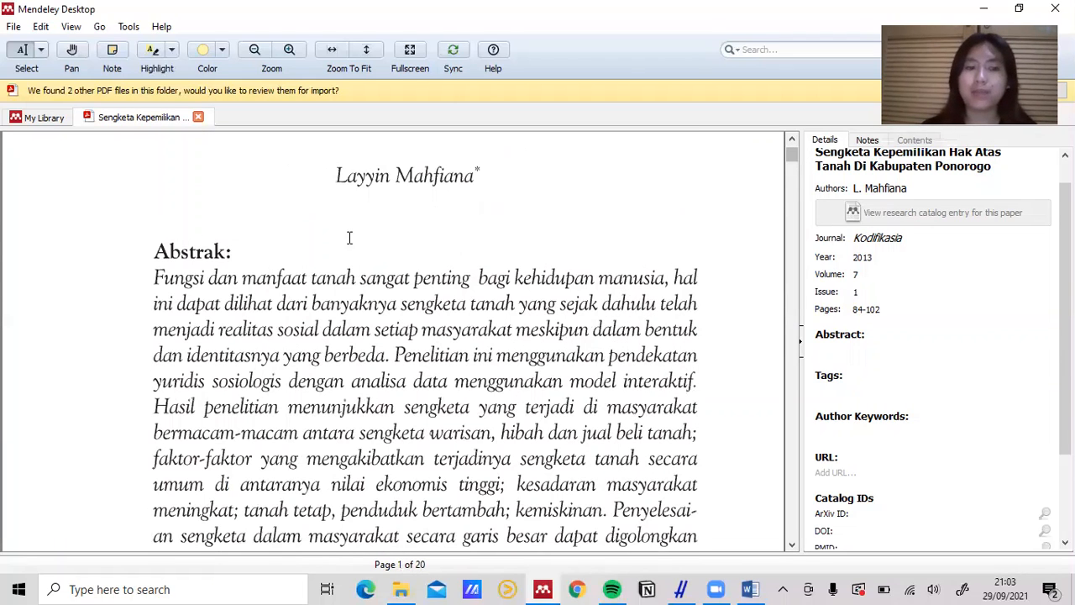
pyautogui.moveTo(342, 355); pyautogui.dragTo(138, 286)
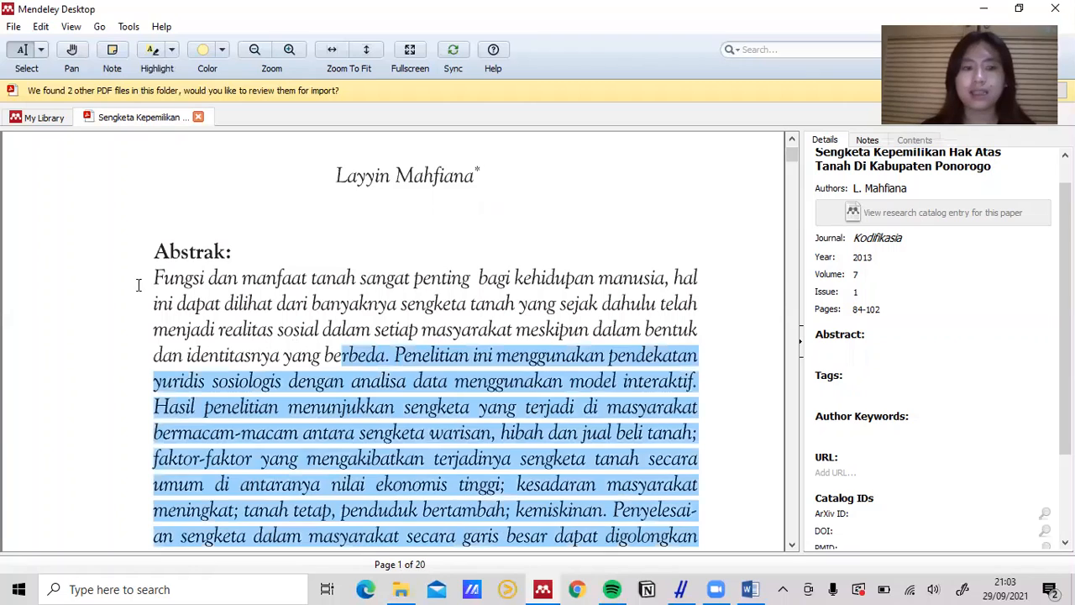
pyautogui.click(142, 278)
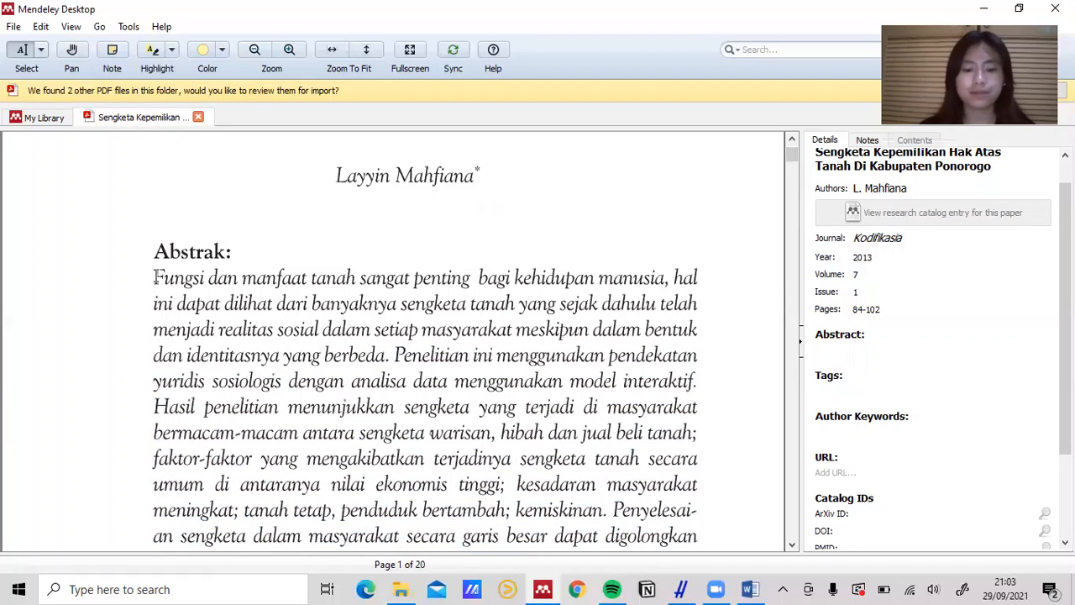
pyautogui.moveTo(156, 277); pyautogui.dragTo(670, 587)
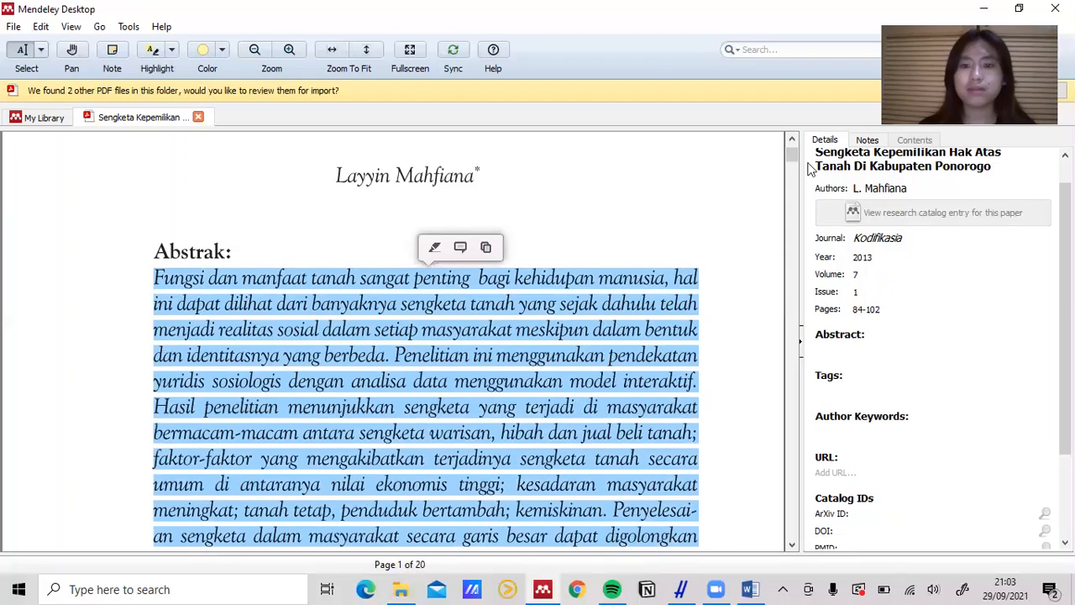
pyautogui.moveTo(791, 157); pyautogui.dragTo(792, 168)
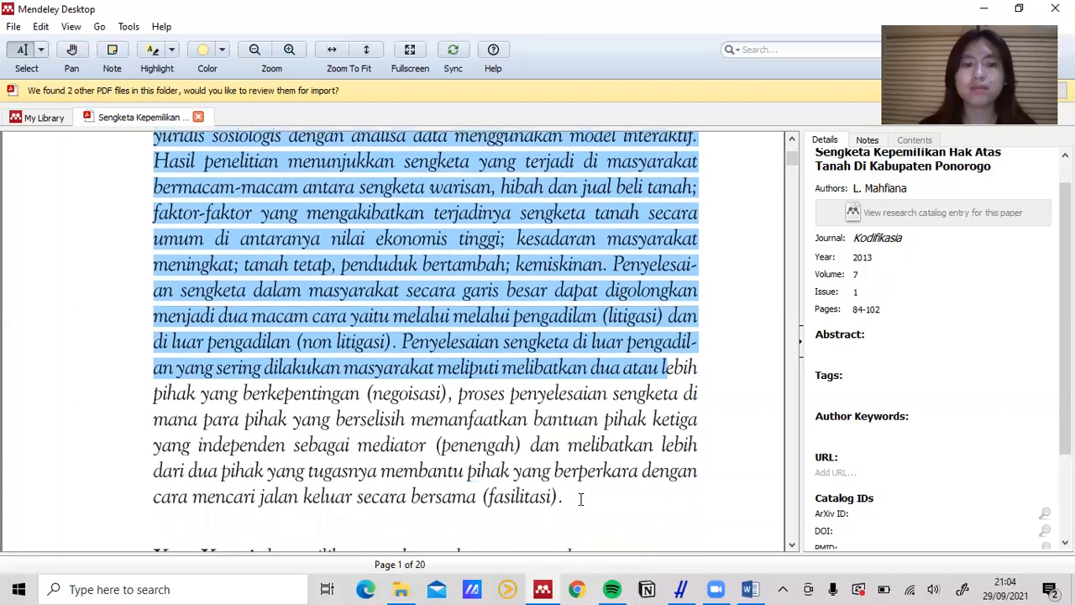
pyautogui.moveTo(382, 471); pyautogui.dragTo(697, 472)
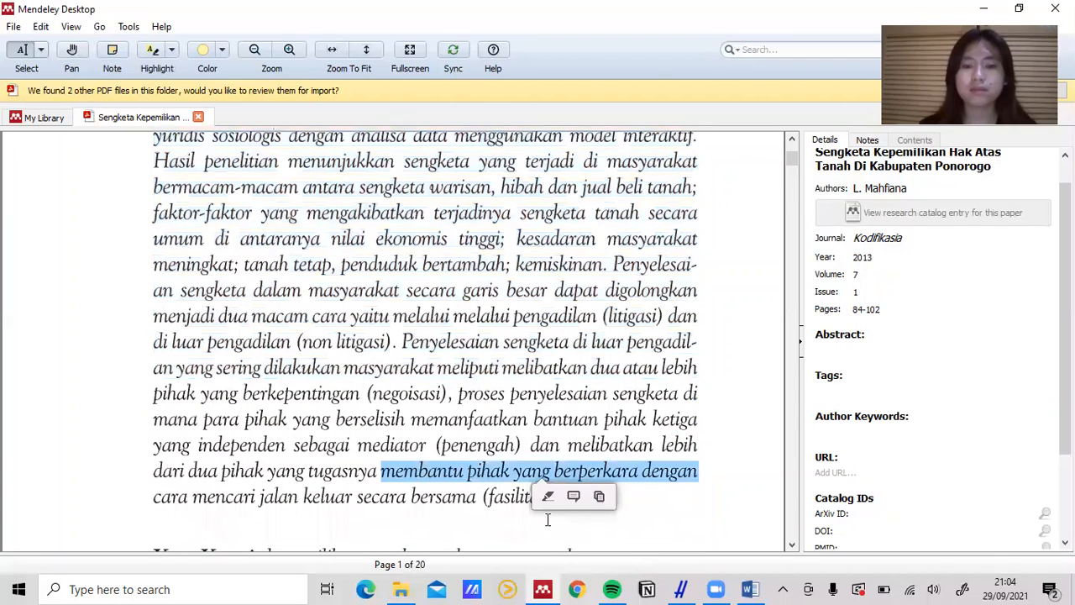
pyautogui.moveTo(567, 496); pyautogui.dragTo(185, 7)
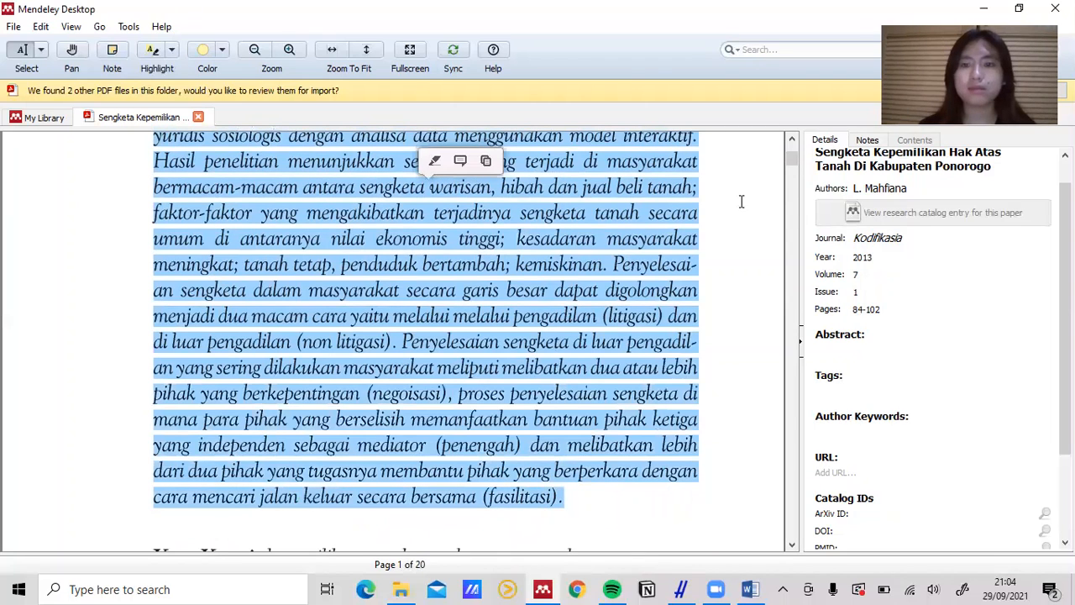
pyautogui.click(793, 157)
pyautogui.moveTo(796, 159); pyautogui.dragTo(796, 156)
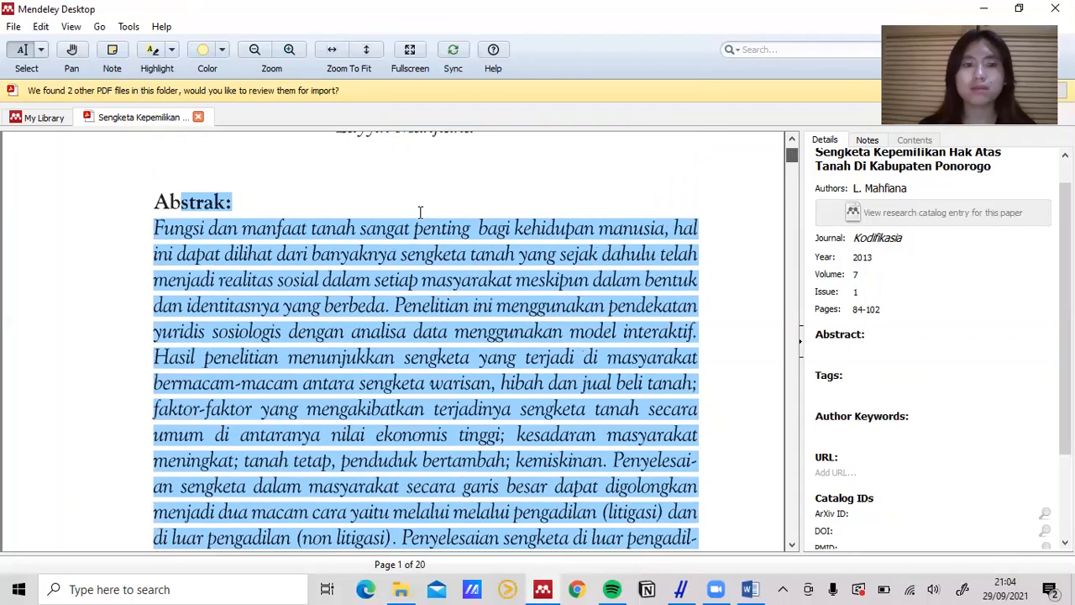
# Copy the selected abstract text and paste it into the article's Abstract field in its details.
pyautogui.rightClick(241, 234)
pyautogui.click(276, 283)
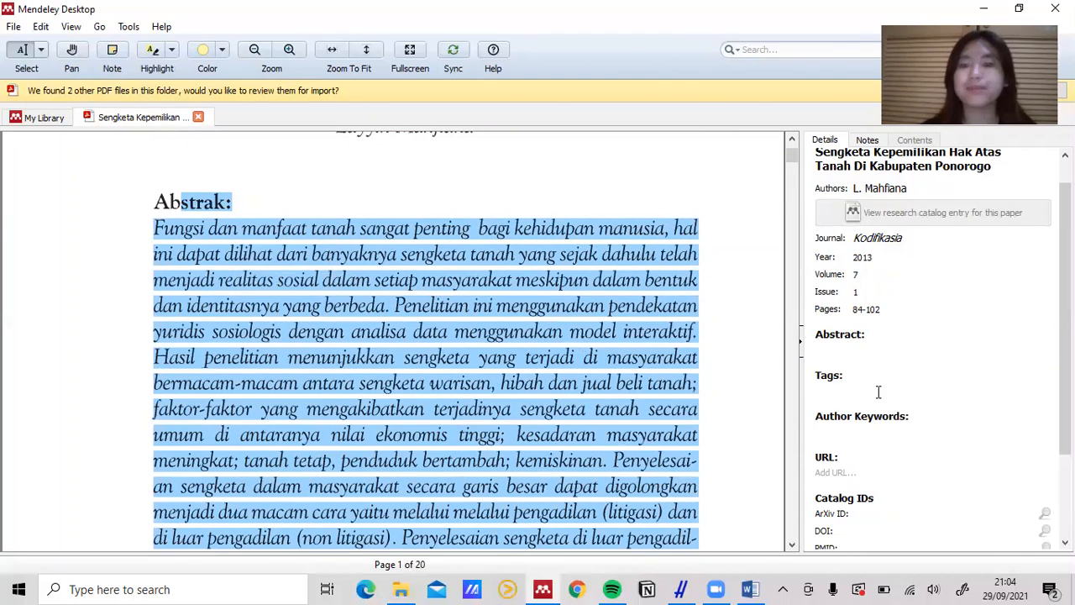
pyautogui.click(857, 356)
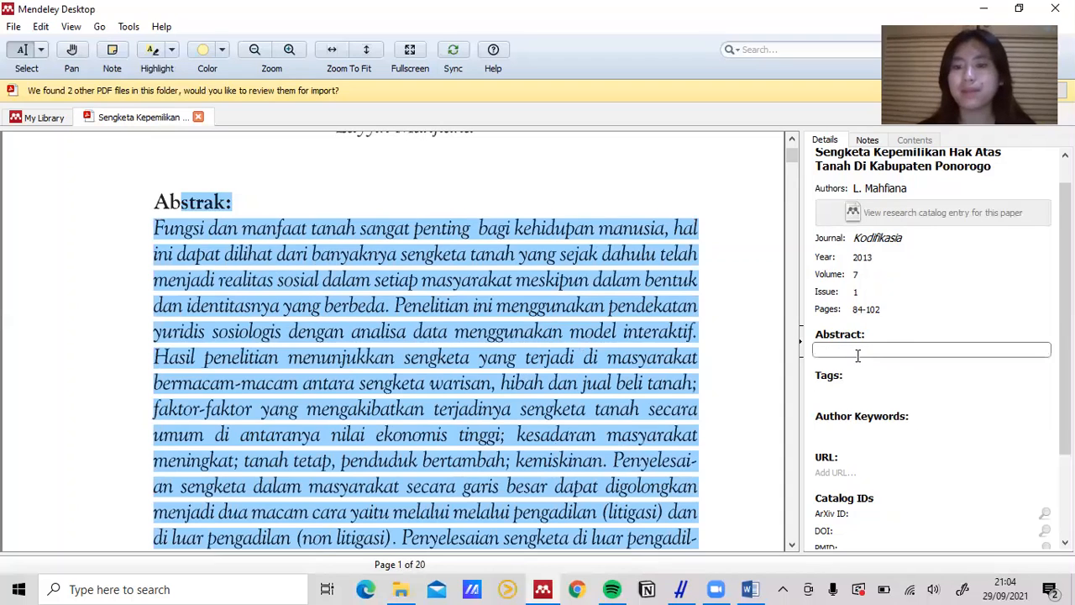
pyautogui.rightClick(859, 361)
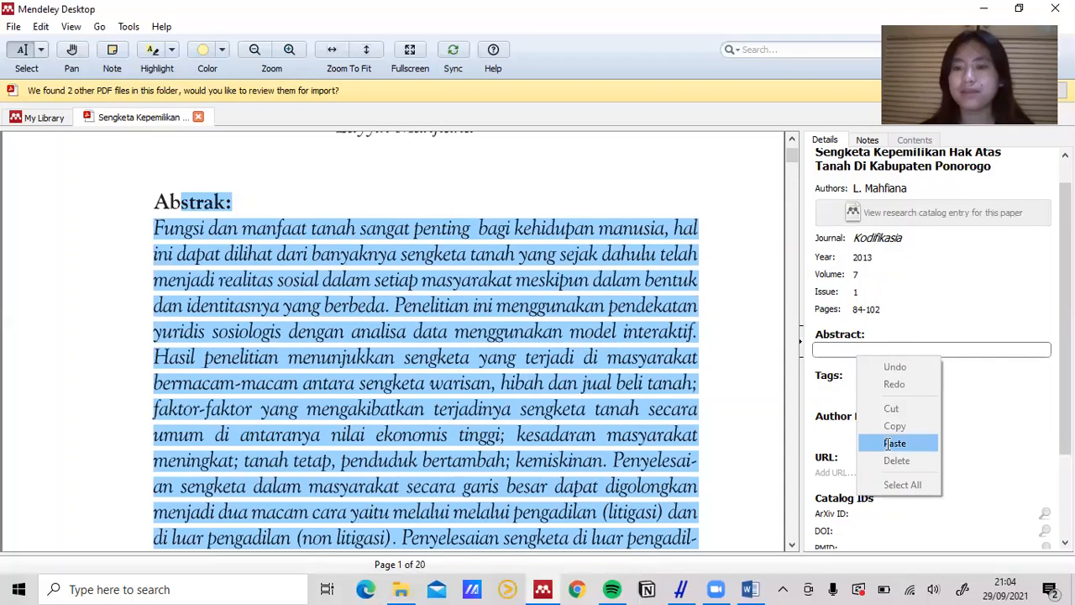
pyautogui.click(891, 445)
# Remove the stray heading fragment "strak:" from the start of the pasted abstract so it begins with "Fungsi dan manfaat tanah".
pyautogui.moveTo(1045, 422); pyautogui.dragTo(1047, 346)
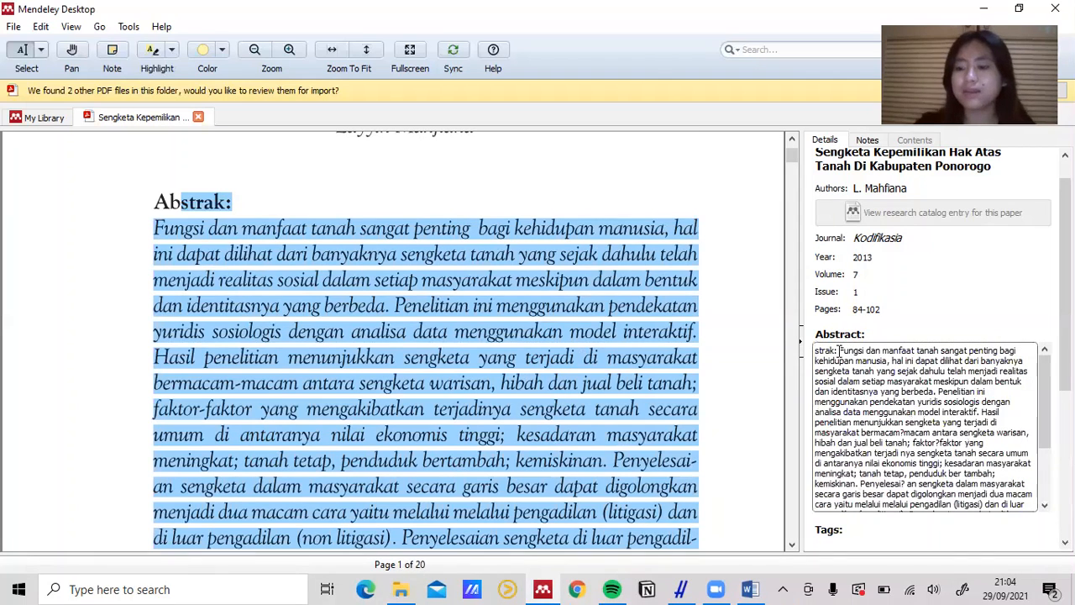
pyautogui.press('BackSpace')
pyautogui.press('BackSpace')
pyautogui.press('BackSpace')
pyautogui.press('BackSpace')
pyautogui.press('BackSpace')
pyautogui.press('BackSpace')
pyautogui.press('BackSpace')
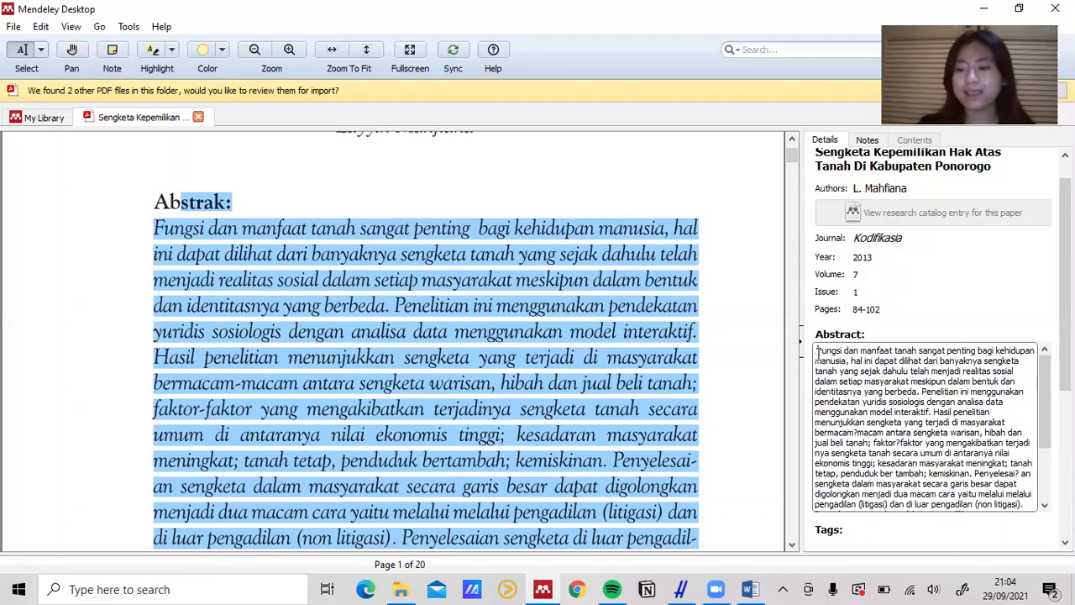
pyautogui.press('BackSpace')
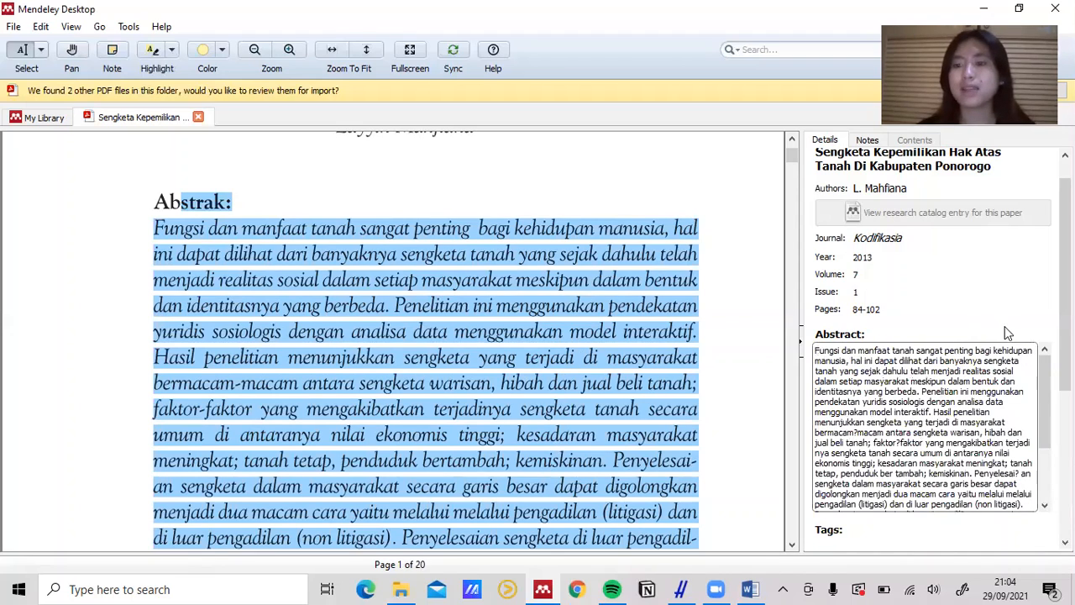
pyautogui.click(1030, 332)
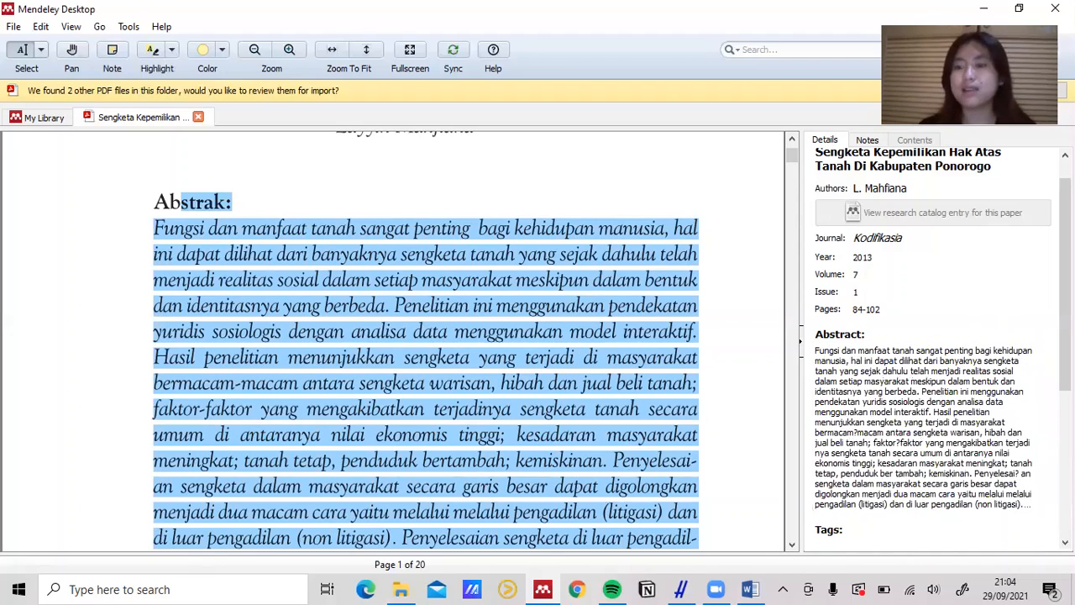
# Select the whole "Kata Kunci: kepemilikan tanah, sengketa, masyarakat." line below the abstract in the PDF.
pyautogui.scroll(-3, 932, 344)
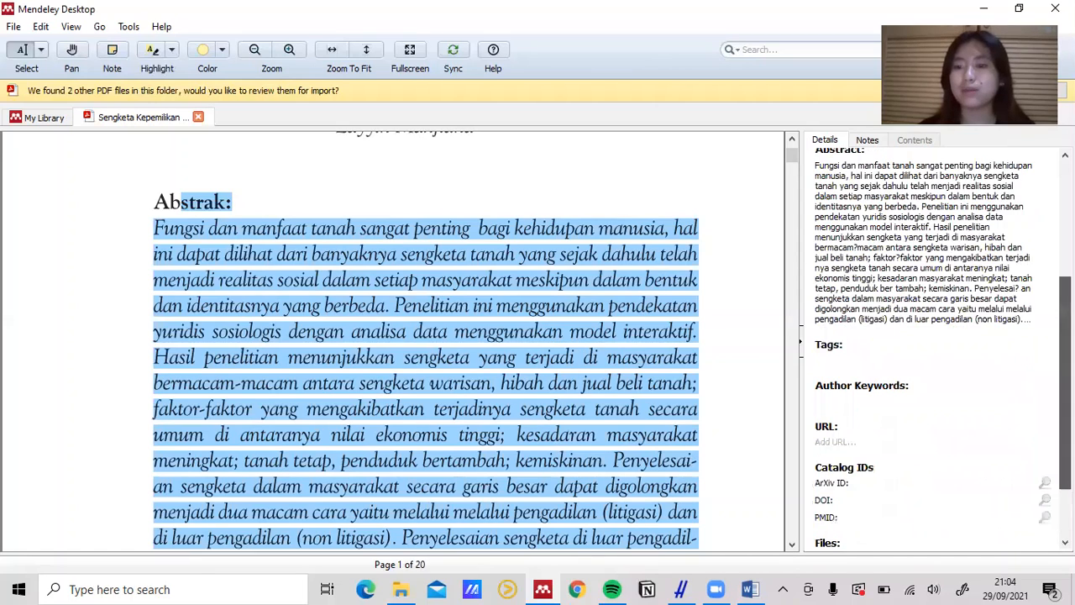
pyautogui.scroll(-1, 933, 344)
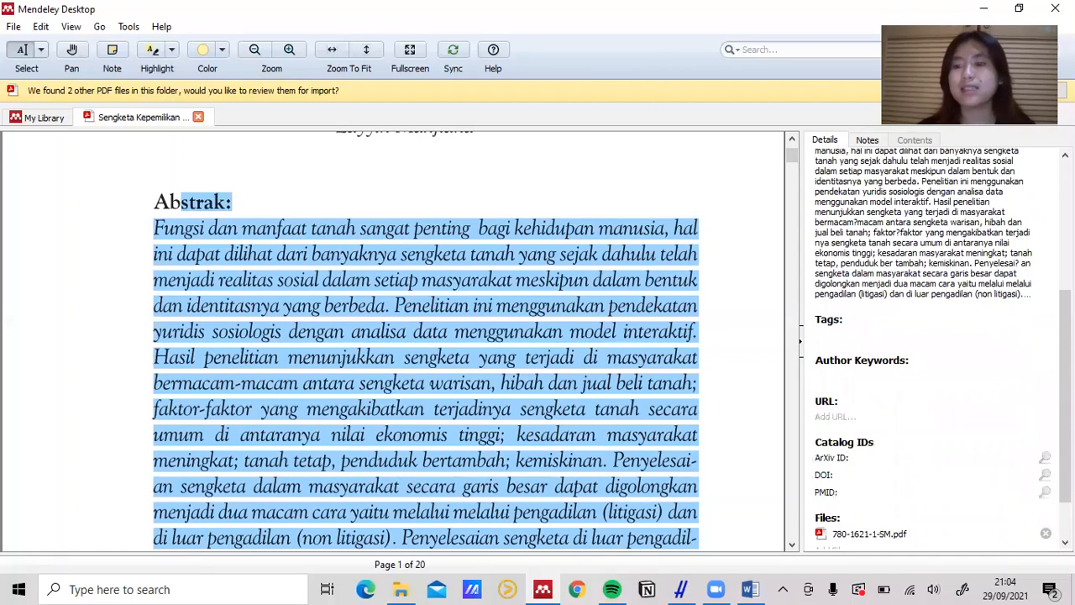
pyautogui.scroll(-2, 932, 344)
pyautogui.scroll(-1, 909, 328)
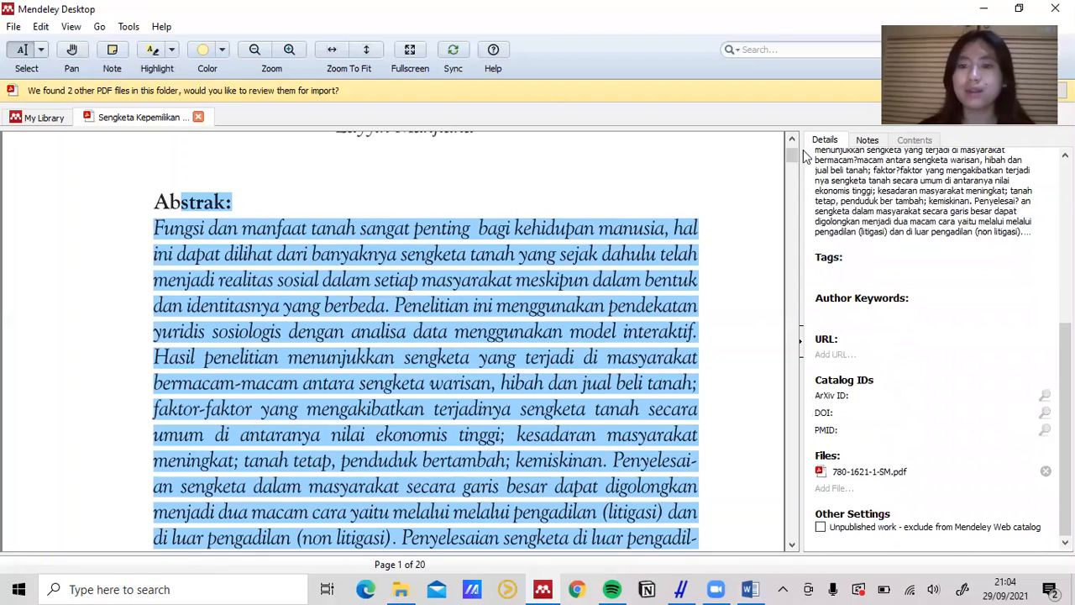
pyautogui.moveTo(793, 157); pyautogui.dragTo(796, 168)
pyautogui.moveTo(557, 163); pyautogui.dragTo(153, 164)
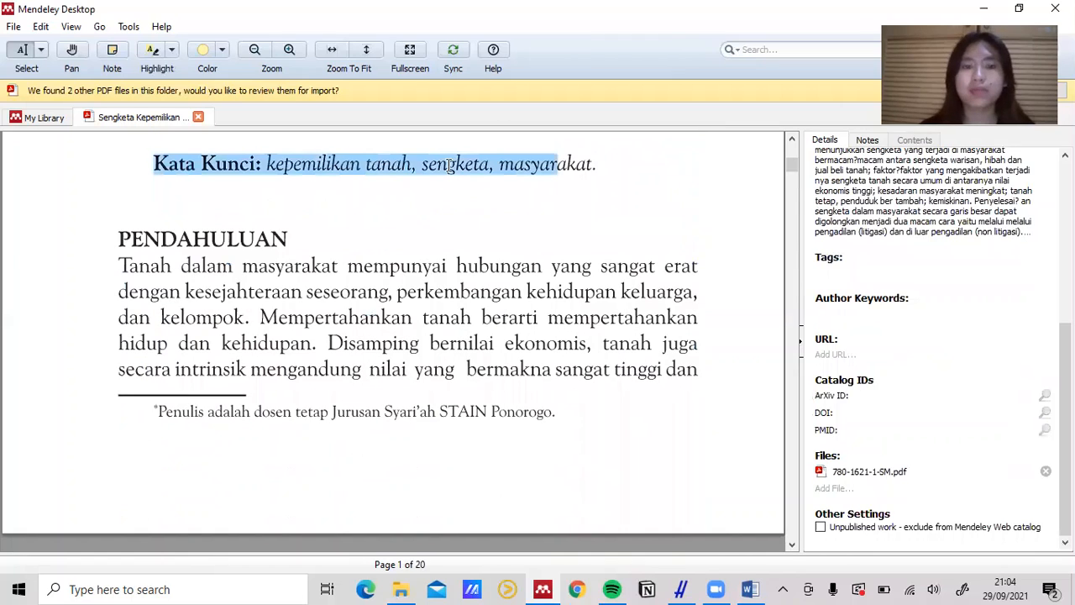
pyautogui.moveTo(282, 164); pyautogui.dragTo(284, 165)
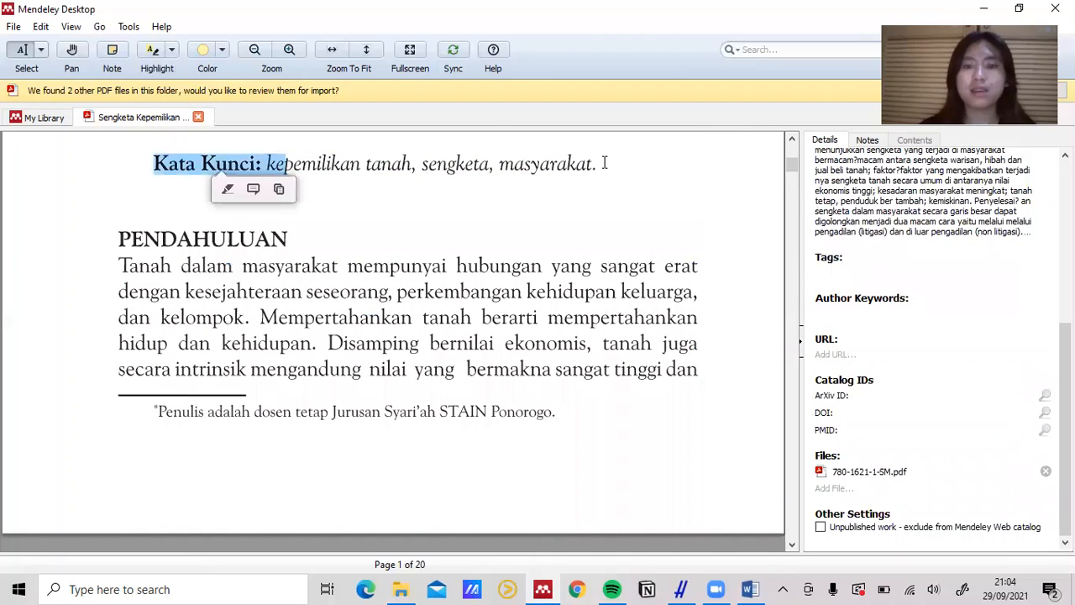
pyautogui.click(659, 160)
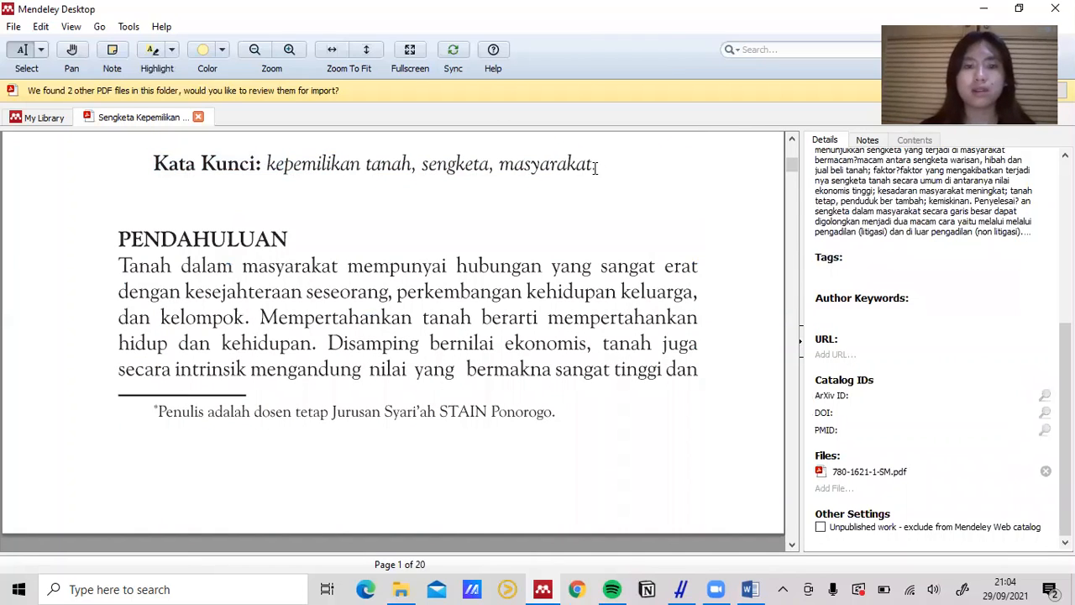
pyautogui.moveTo(594, 168); pyautogui.dragTo(153, 164)
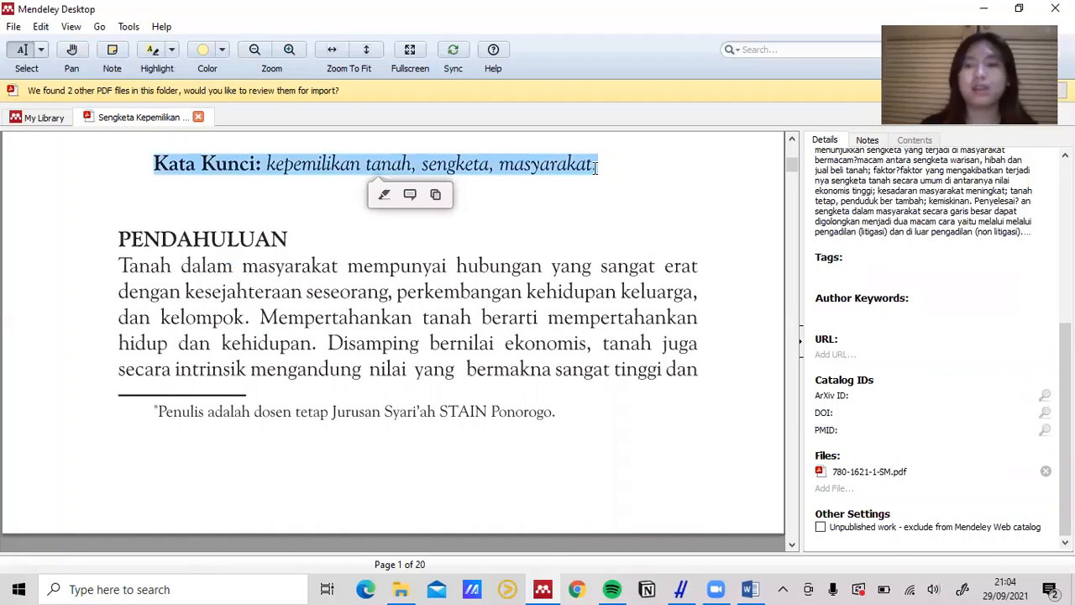
# Paste the copied text into Author Keywords and delete the abstract portion, keeping only "Kata Kunci: kepemilikan tanah; sengketa; masyarakat.".
pyautogui.click(851, 315)
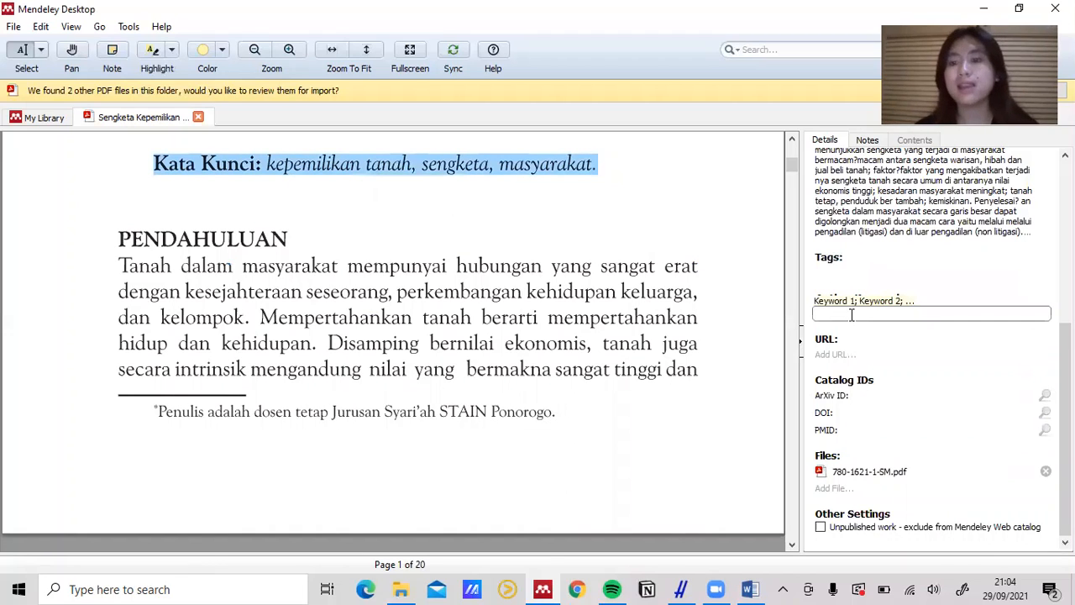
pyautogui.rightClick(850, 315)
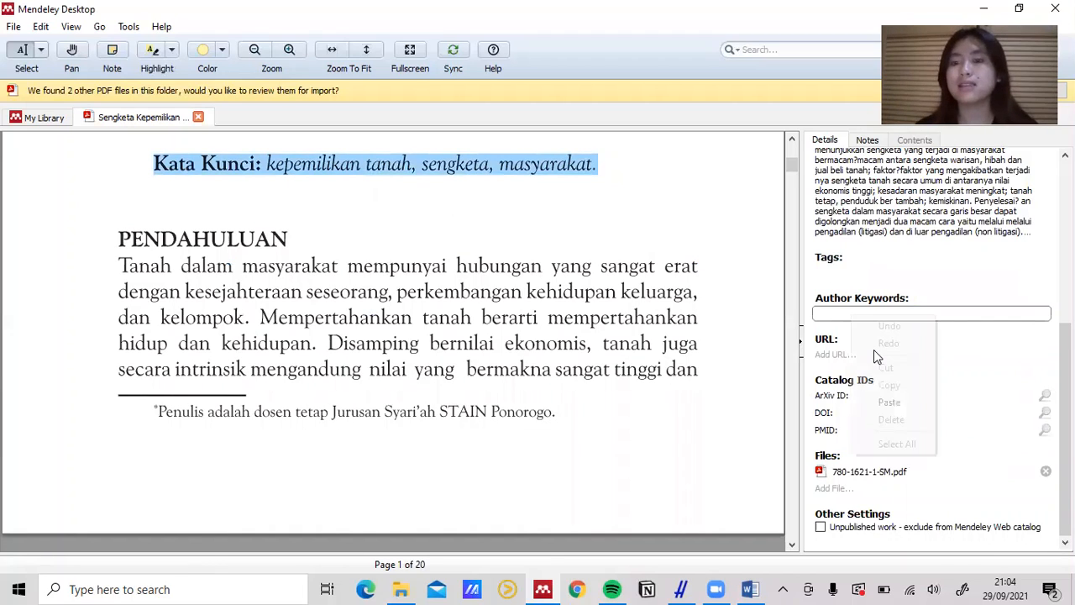
pyautogui.click(886, 403)
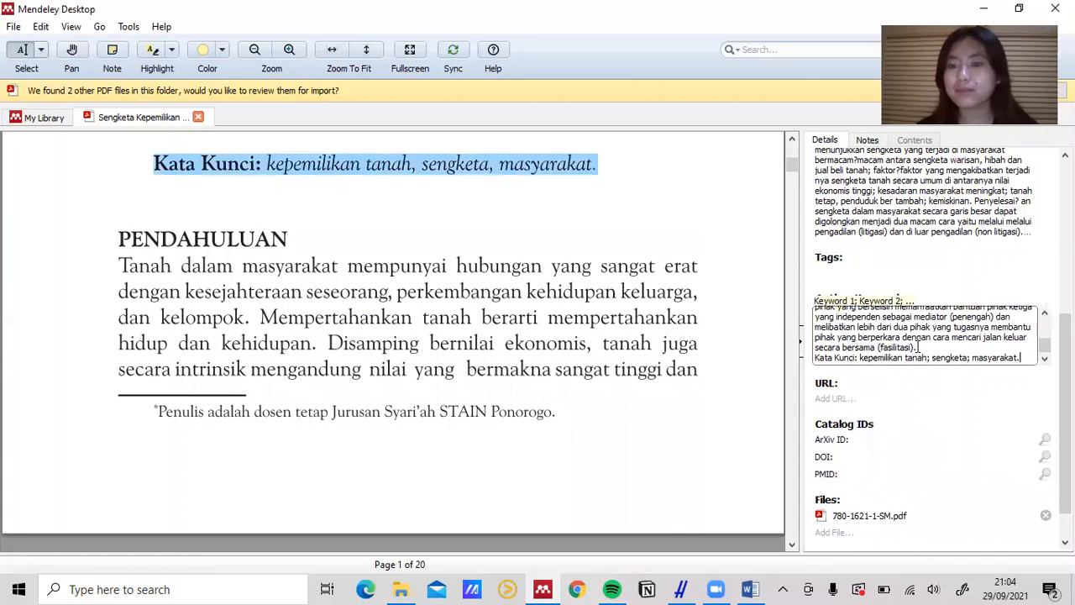
pyautogui.moveTo(926, 347); pyautogui.dragTo(796, 273)
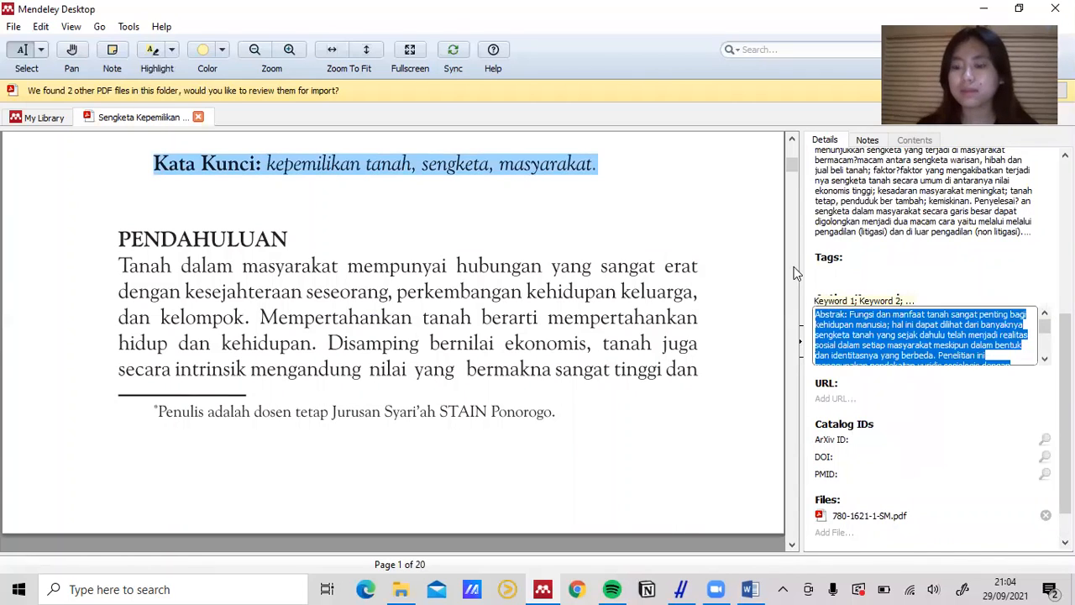
pyautogui.press('Delete')
pyautogui.press('Down')
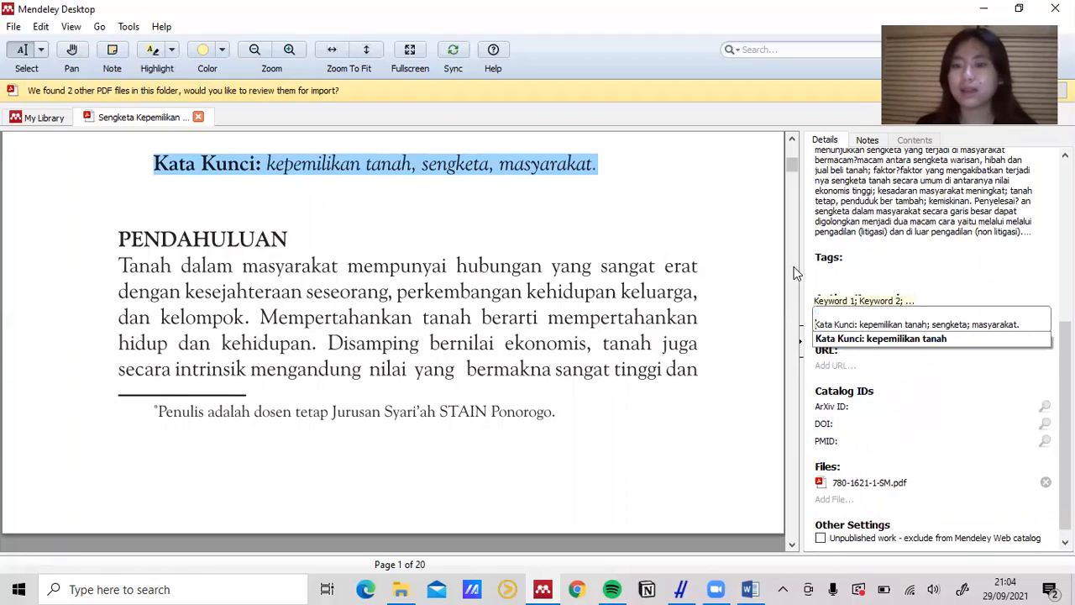
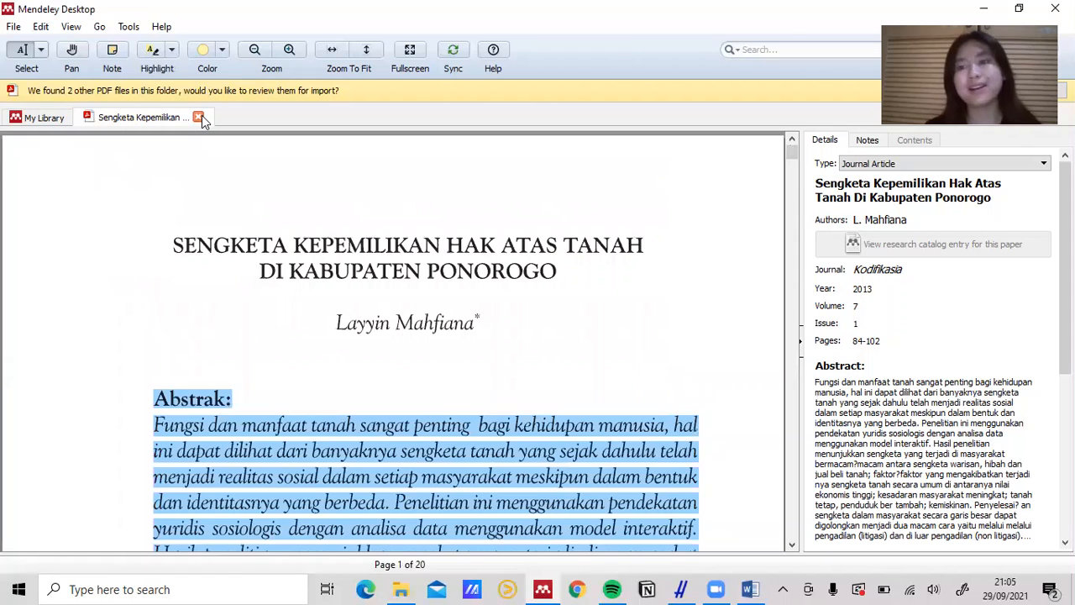
# Close the article's PDF and open the 2020 thesis on land disputes for the Transumatera toll road from the Sumber Penelitian folder.
pyautogui.click(199, 117)
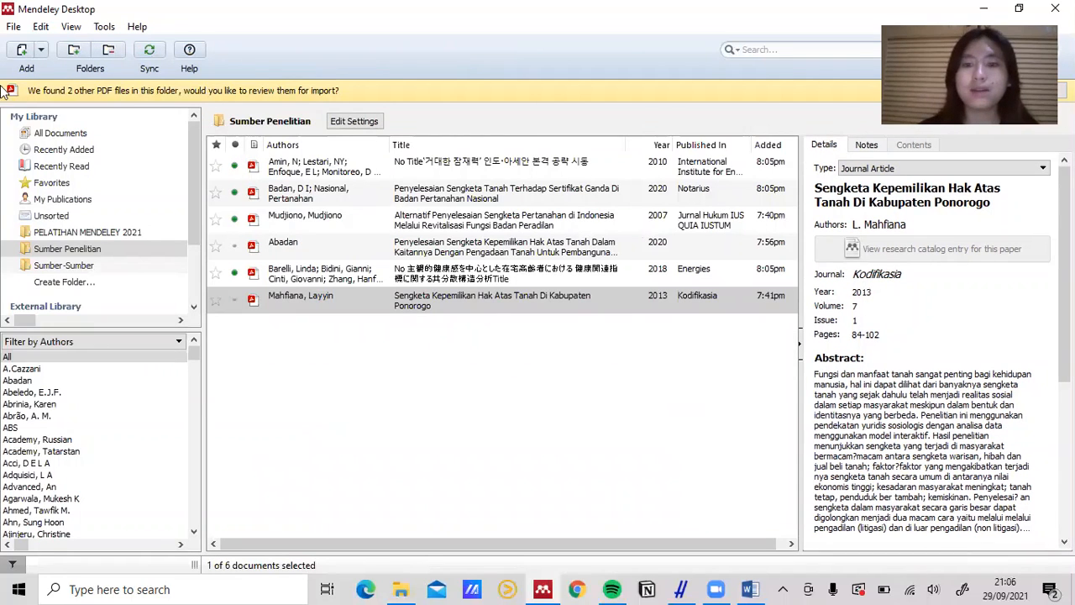
pyautogui.click(337, 247)
pyautogui.press('Return')
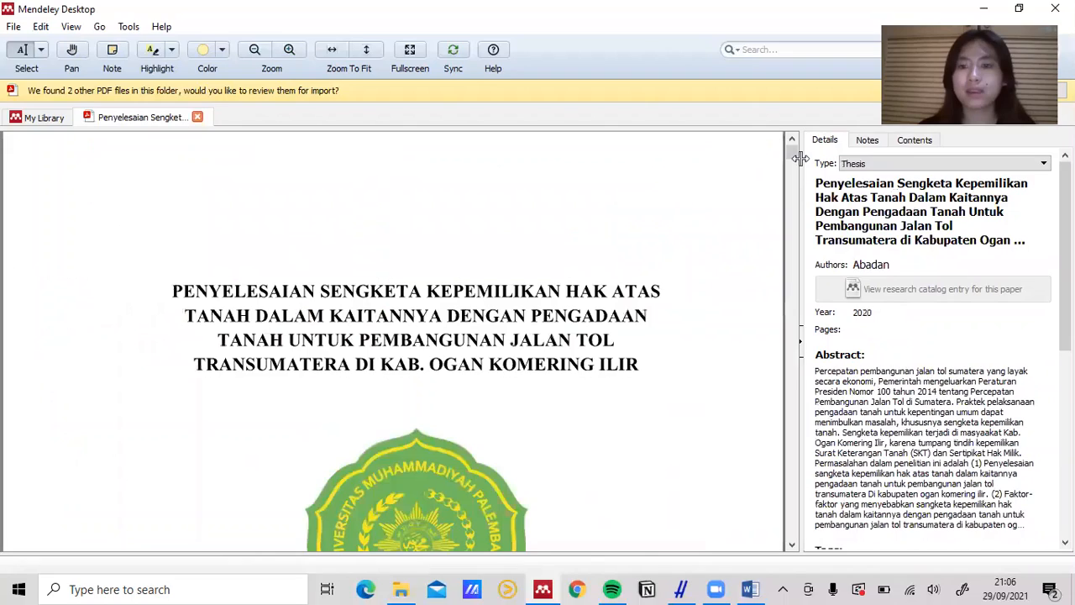
# Look through the thesis PDF from the title page through the contents list and chapter pages.
pyautogui.moveTo(793, 154); pyautogui.dragTo(793, 190)
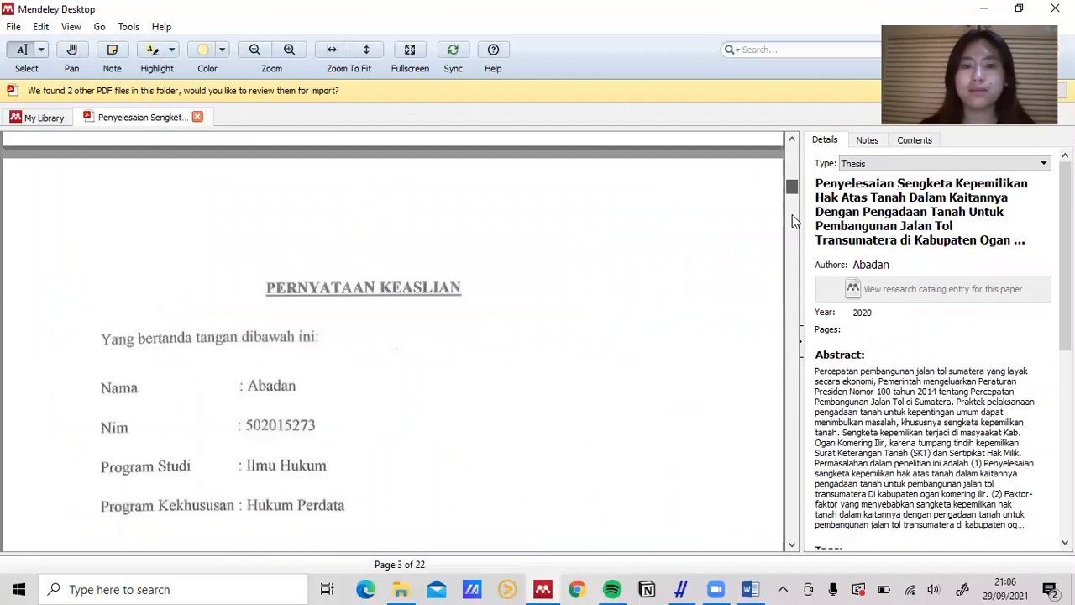
pyautogui.click(795, 237)
pyautogui.click(792, 290)
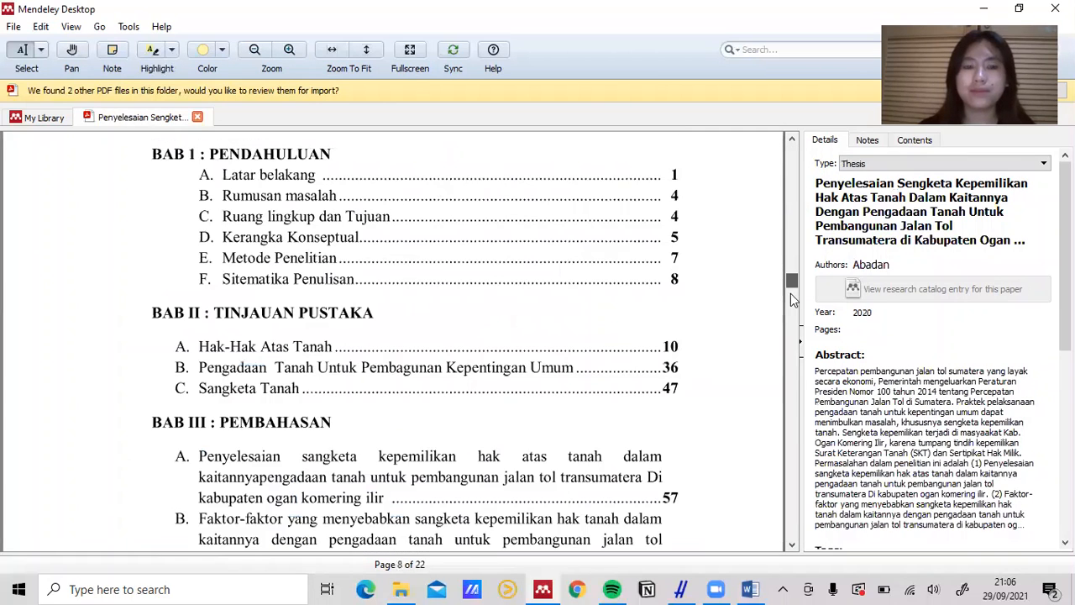
pyautogui.click(790, 312)
pyautogui.click(791, 358)
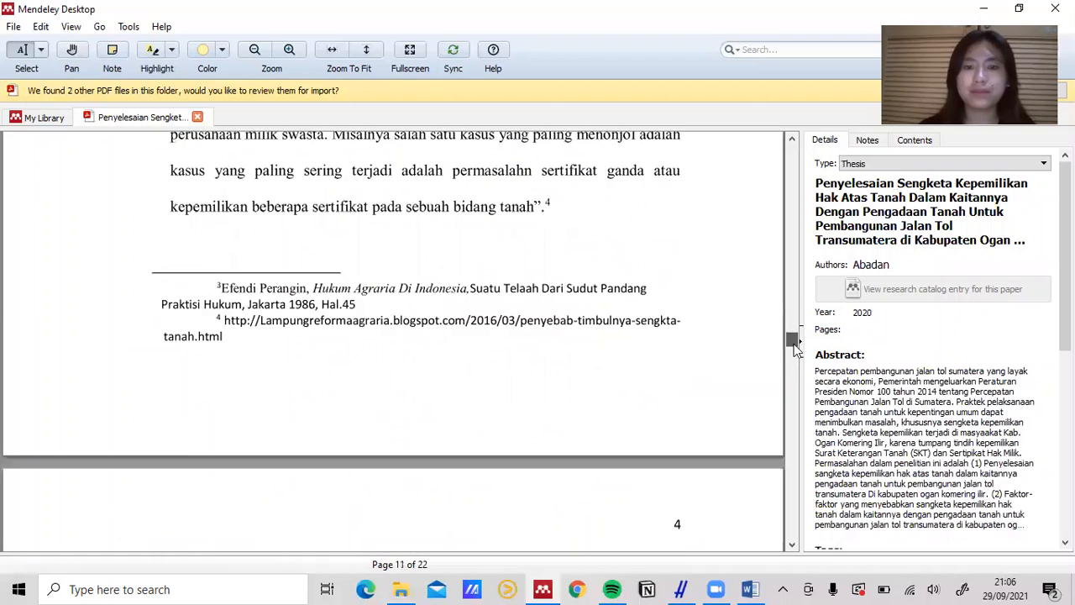
pyautogui.click(791, 364)
pyautogui.click(791, 383)
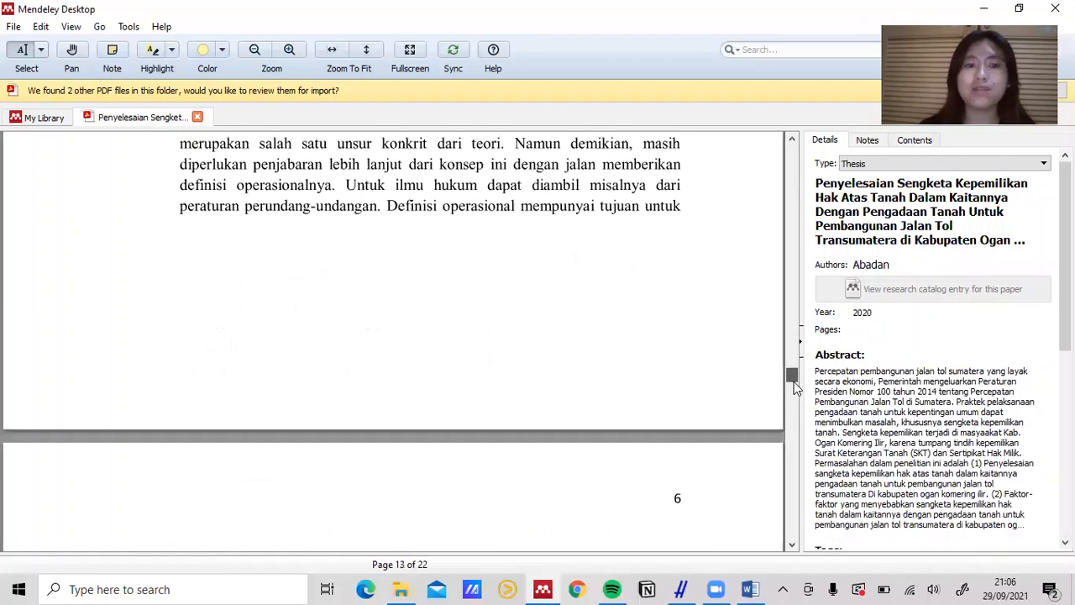
pyautogui.click(793, 395)
pyautogui.click(794, 415)
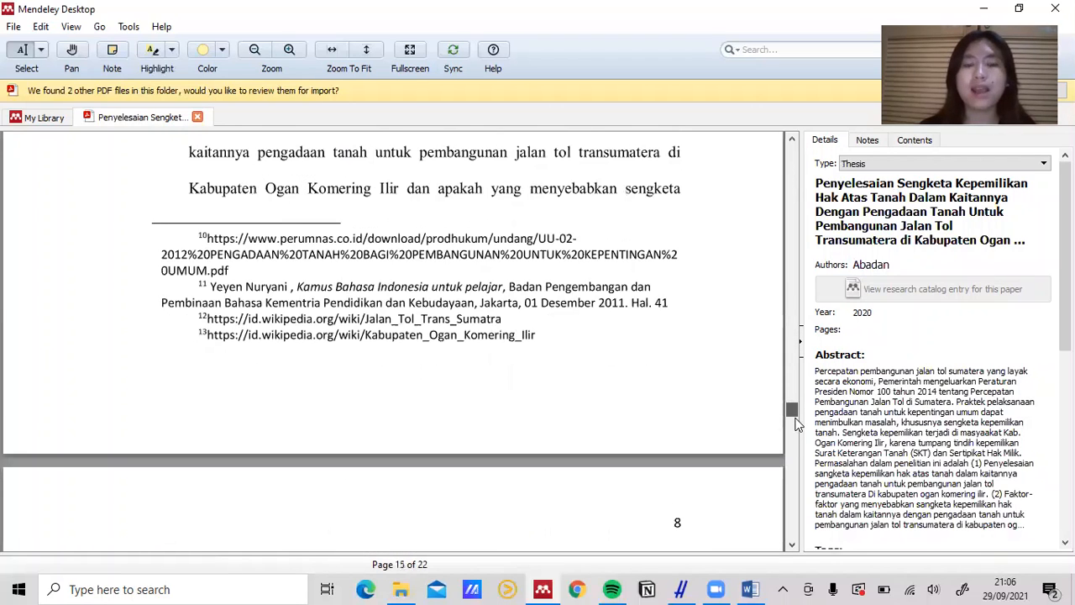
pyautogui.click(797, 425)
pyautogui.moveTo(800, 486); pyautogui.dragTo(814, 324)
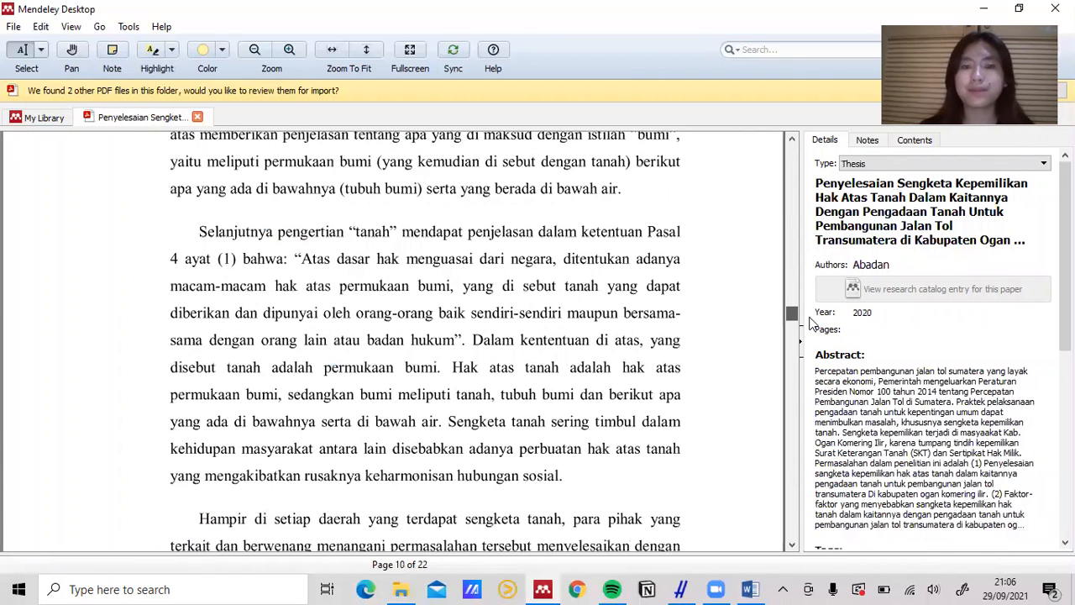
# Close the thesis PDF and open the 2007 article "Alternatif Penyelesaian Sengketa Pertanahan di Indonesia Melalui Revitalisasi Fungsi Badan Peradilan" from the Sumber Penelitian folder.
pyautogui.click(198, 119)
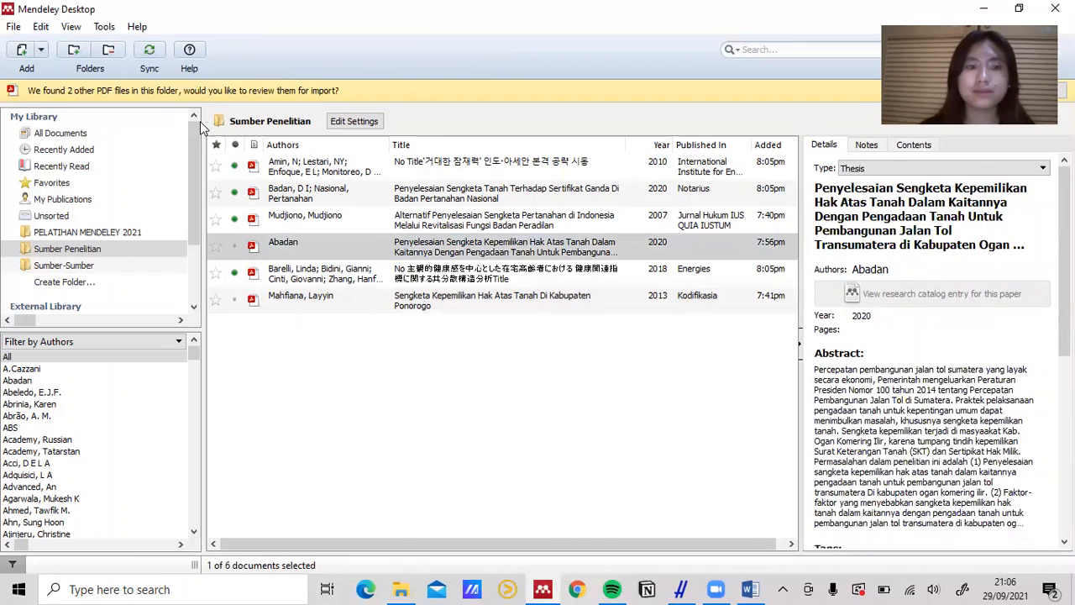
pyautogui.click(376, 244)
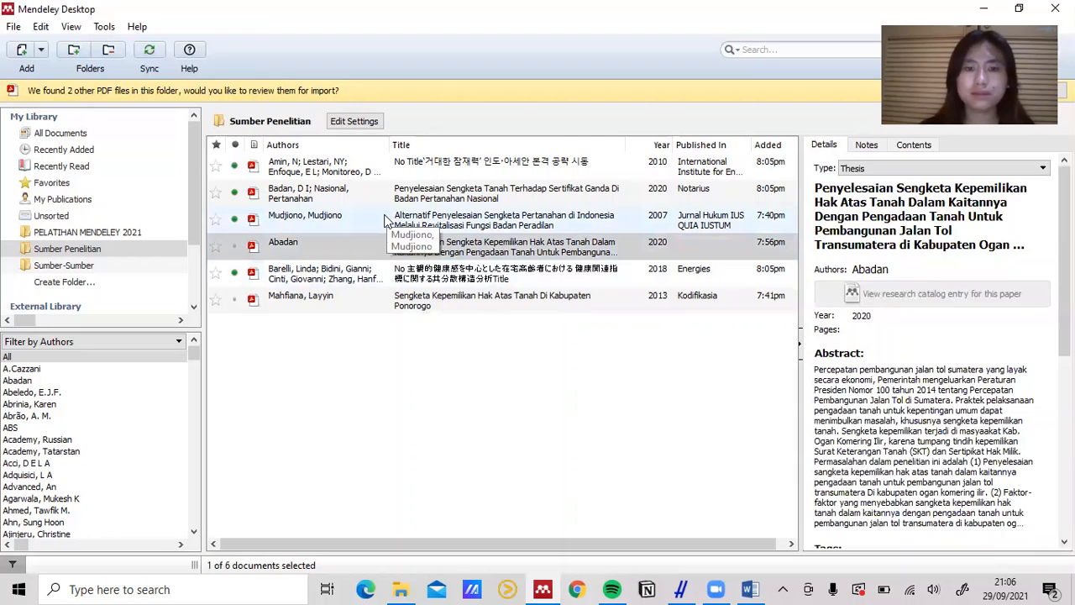
pyautogui.doubleClick(385, 220)
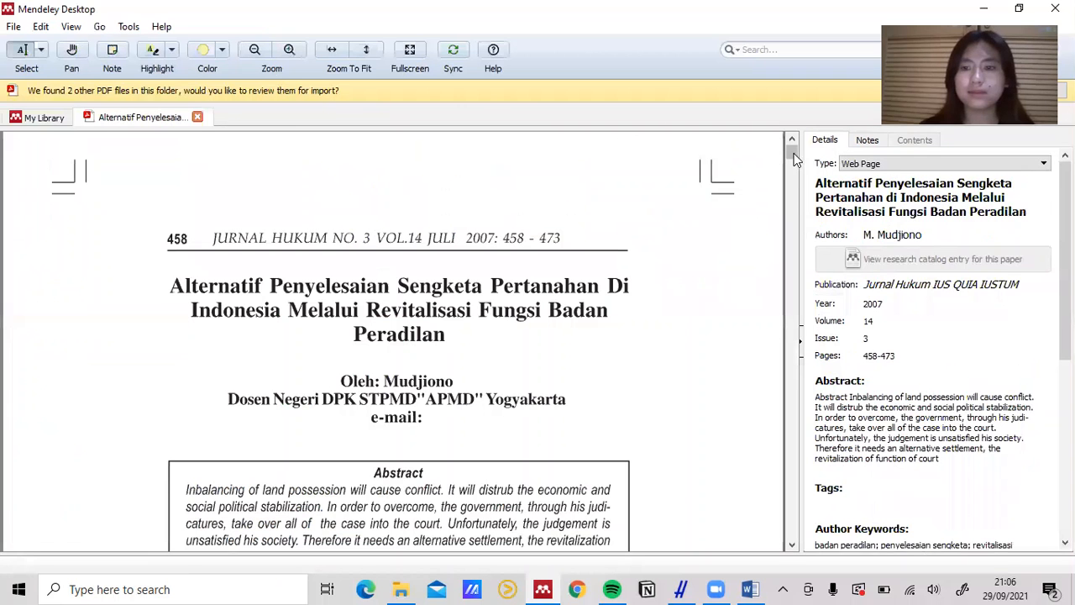
# Highlight the first paragraph under Pendahuluan, from "Tanah merupakan asset" to "bersangkutan.", and open a note on that highlight.
pyautogui.click(793, 179)
pyautogui.moveTo(795, 179); pyautogui.dragTo(796, 180)
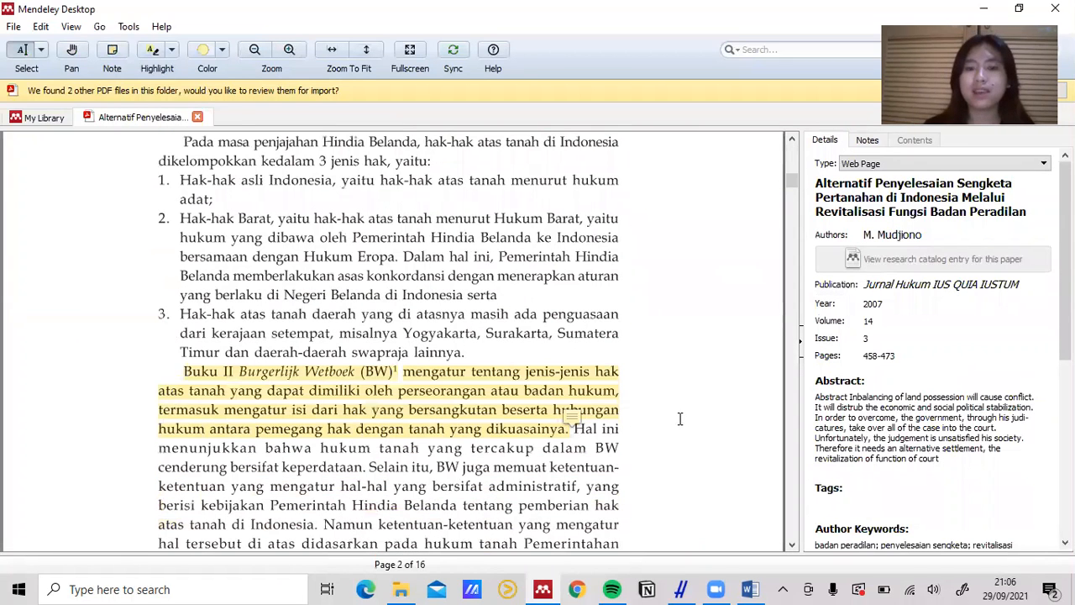
pyautogui.moveTo(790, 181)
pyautogui.mouseDown()
pyautogui.moveTo(794, 191)
pyautogui.moveTo(797, 169)
pyautogui.mouseUp()
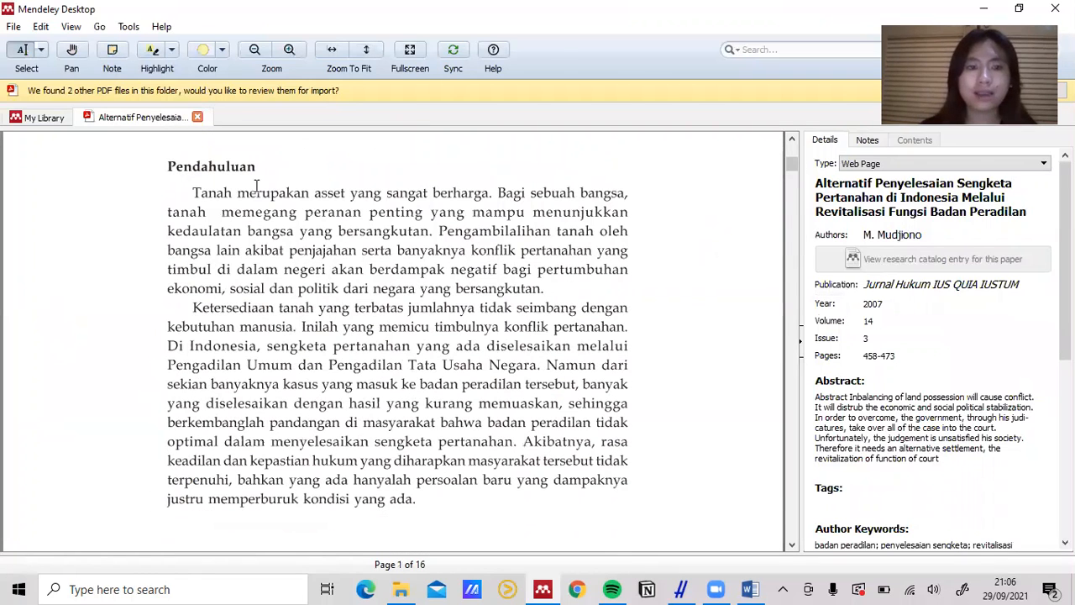
pyautogui.moveTo(192, 191); pyautogui.dragTo(548, 288)
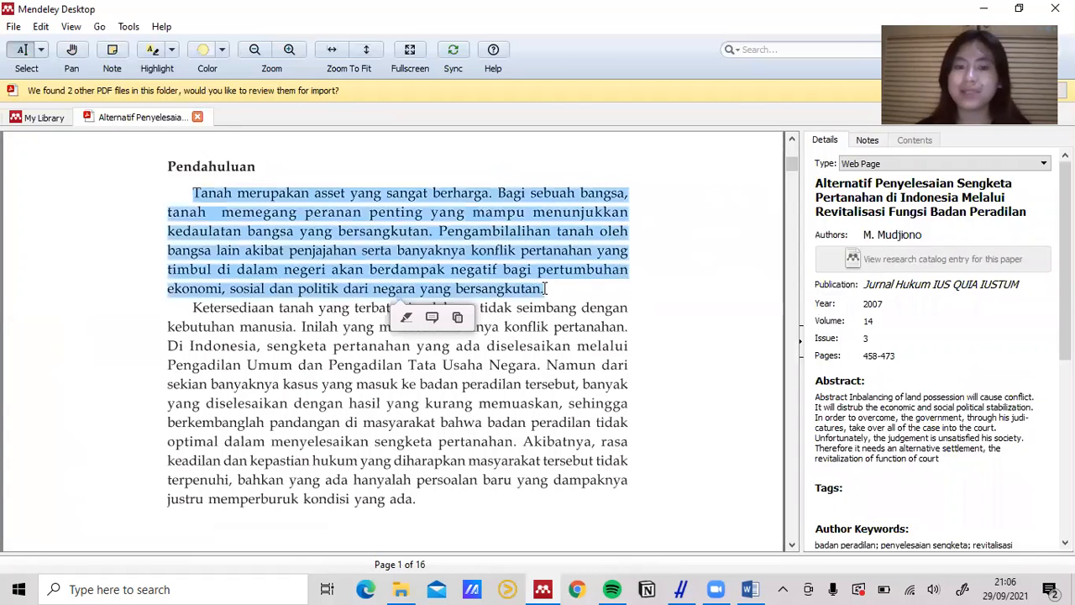
pyautogui.click(407, 318)
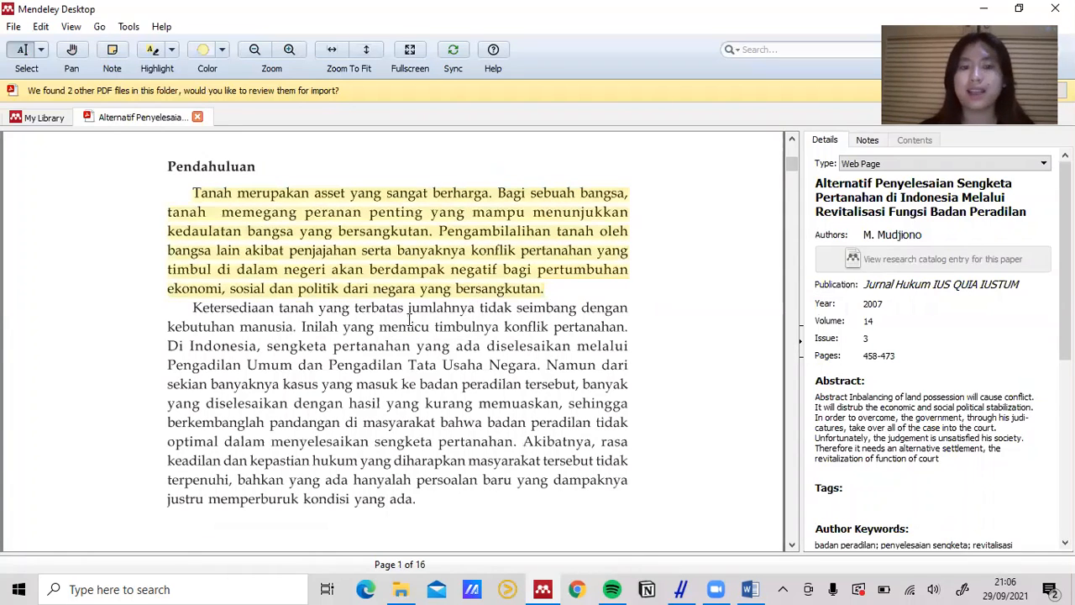
pyautogui.click(539, 286)
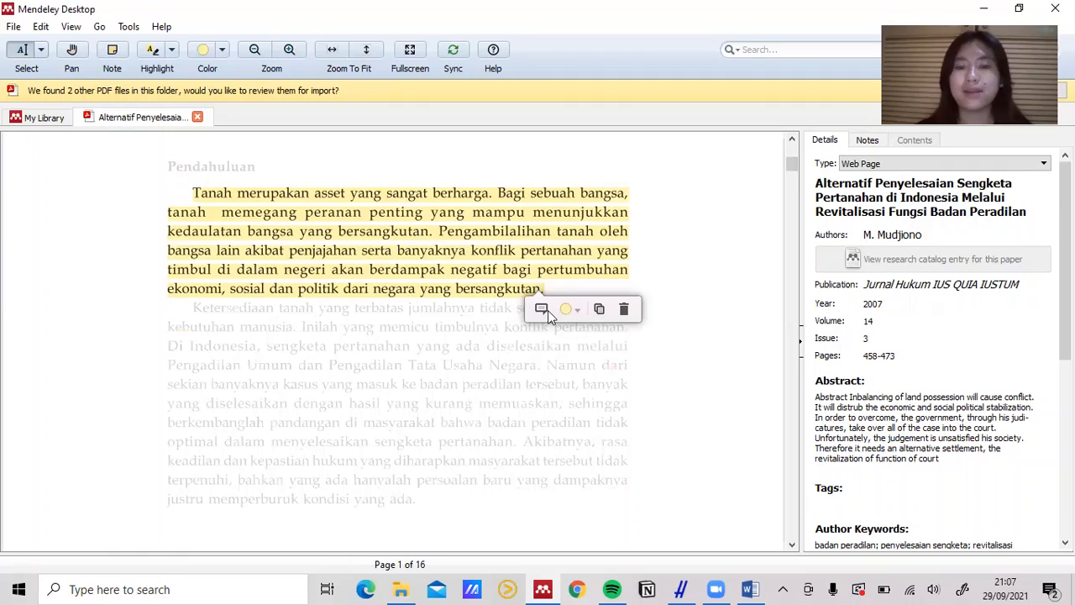
pyautogui.click(542, 310)
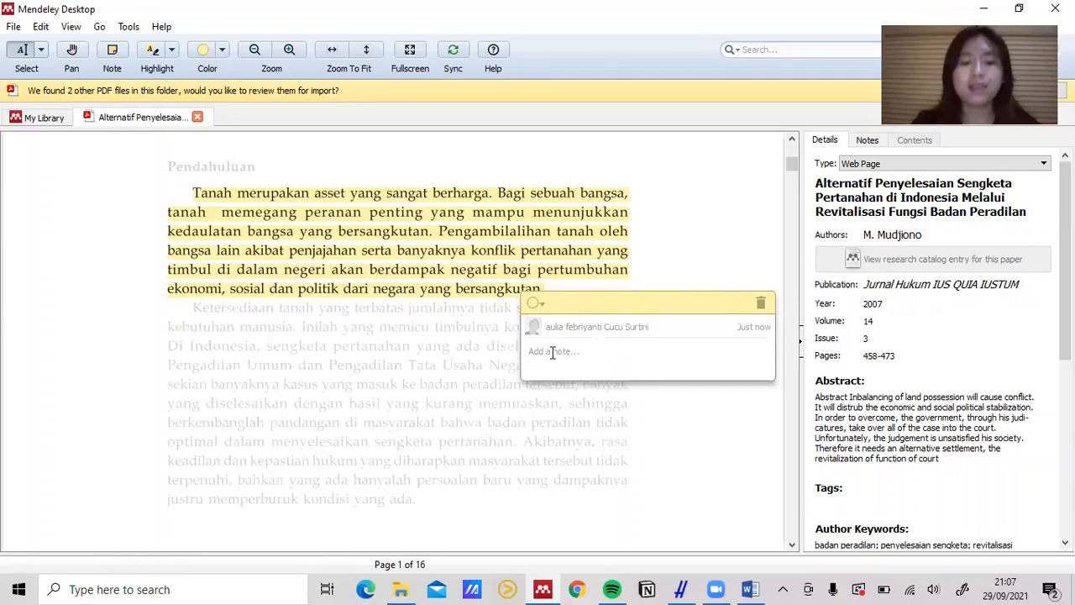
pyautogui.write('definis')
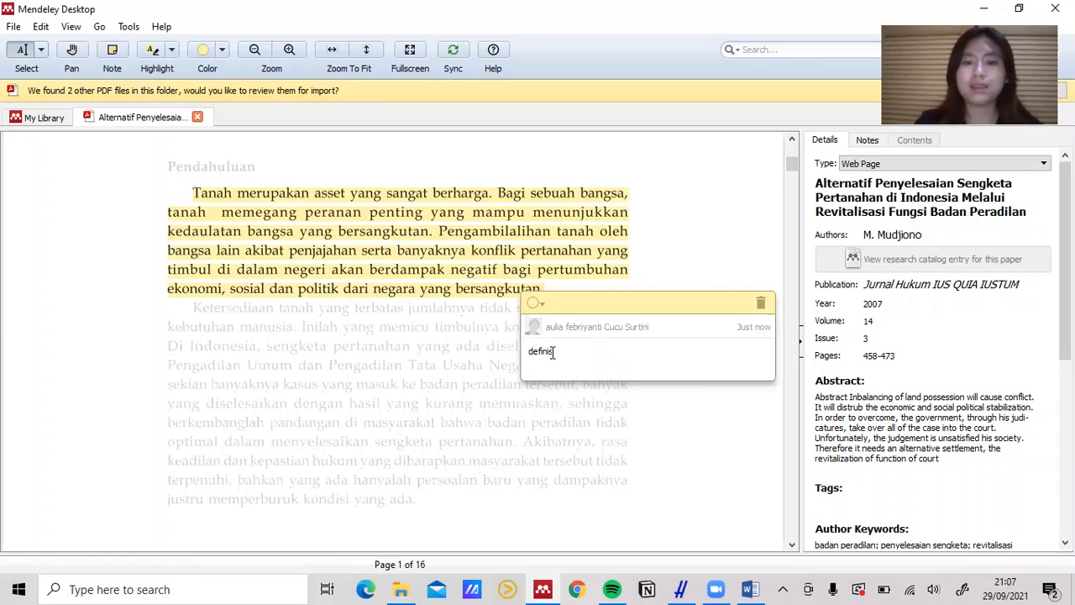
pyautogui.press('BackSpace')
pyautogui.press('BackSpace')
pyautogui.press('BackSpace')
pyautogui.press('BackSpace')
pyautogui.press('BackSpace')
pyautogui.press('BackSpace')
pyautogui.press('BackSpace')
# Write "penjelasan mengenai tanah" as the note on the highlighted paragraph and close the note.
pyautogui.write('pe')
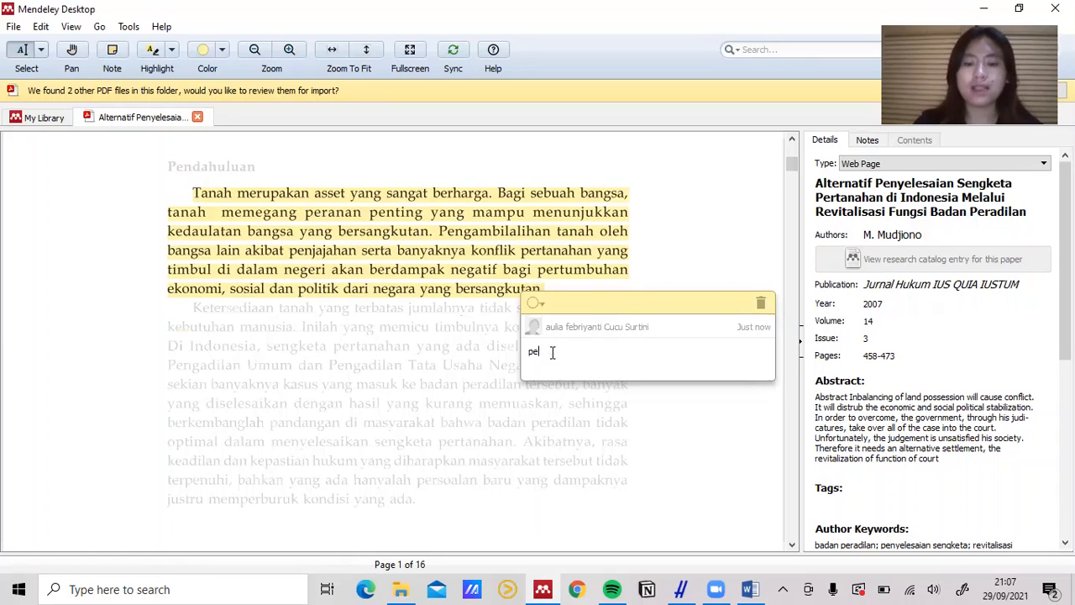
pyautogui.write('njelasan men')
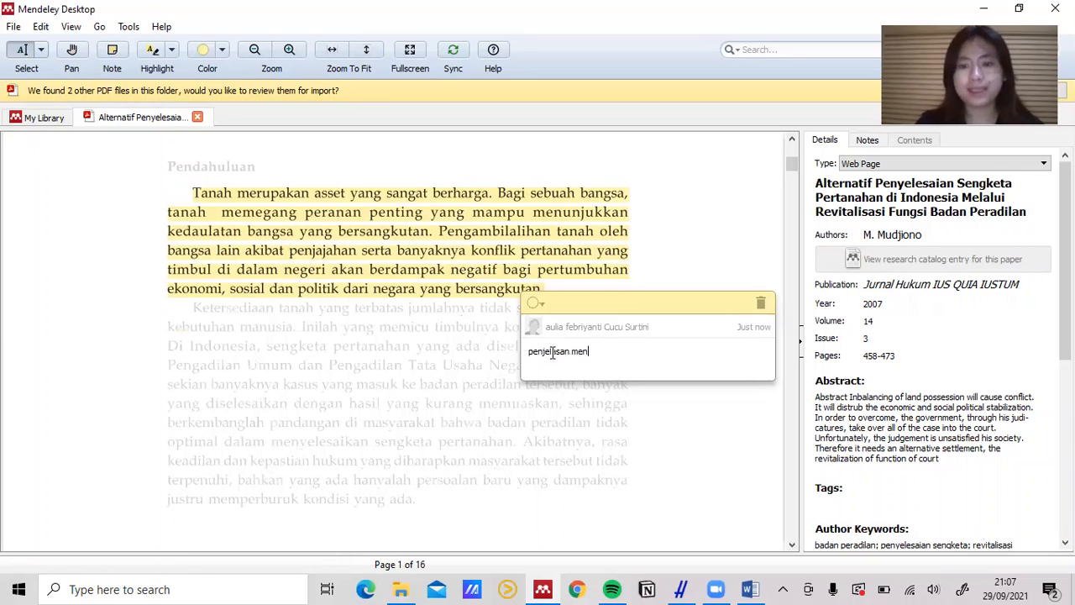
pyautogui.write('genai tanah')
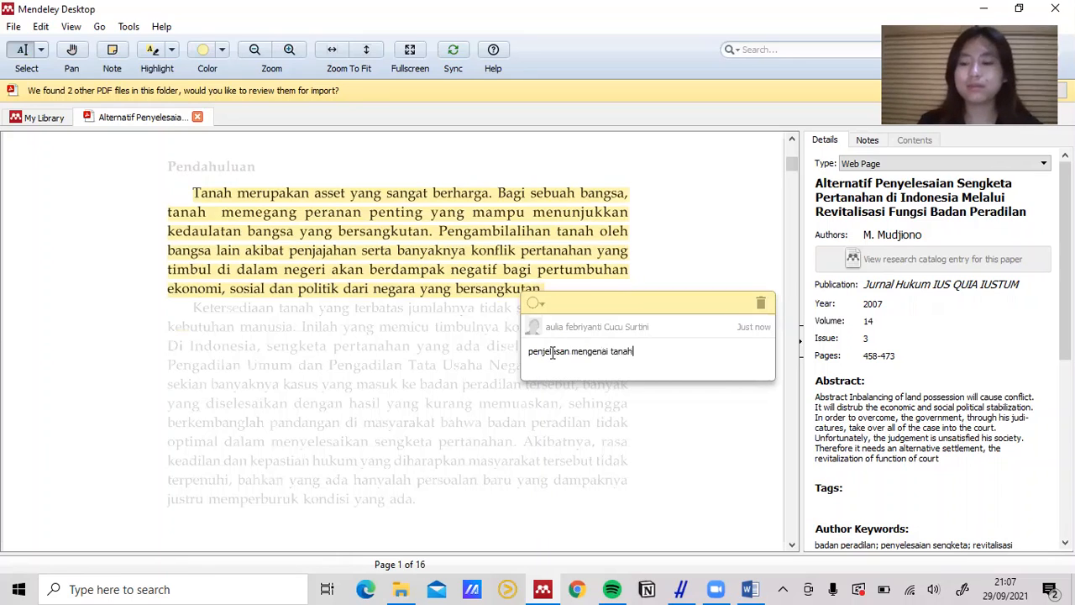
pyautogui.click(712, 258)
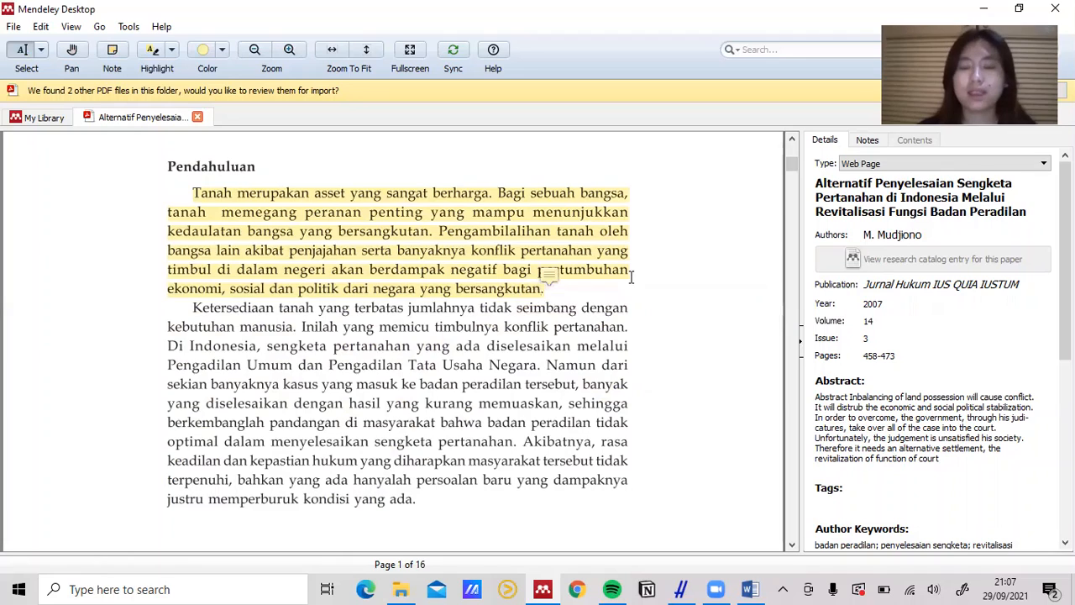
# Change the colour of the first Pendahuluan paragraph's highlight to Purple.
pyautogui.click(542, 288)
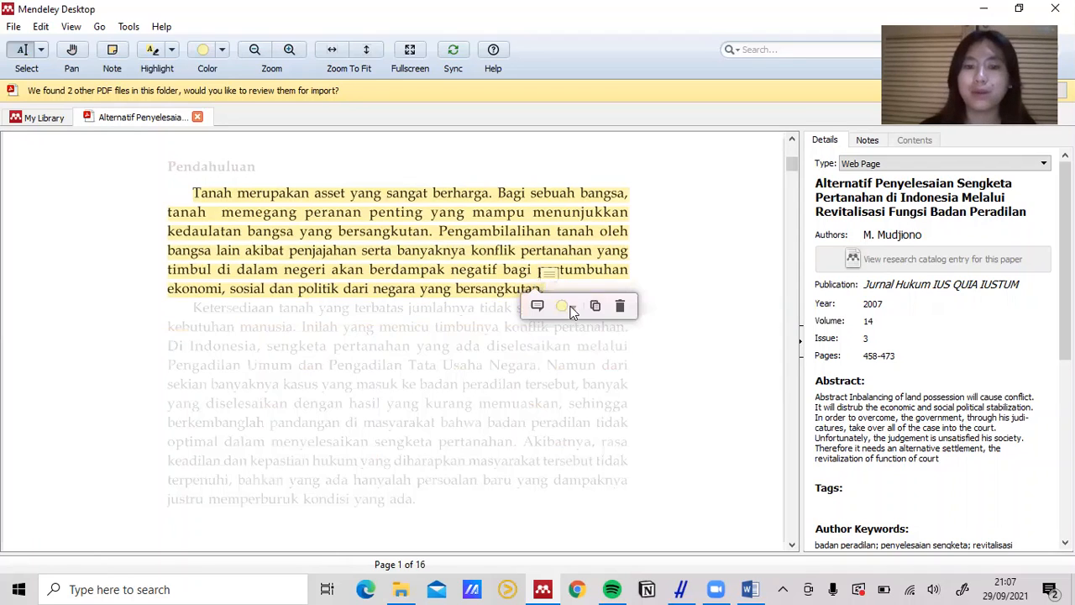
pyautogui.click(568, 309)
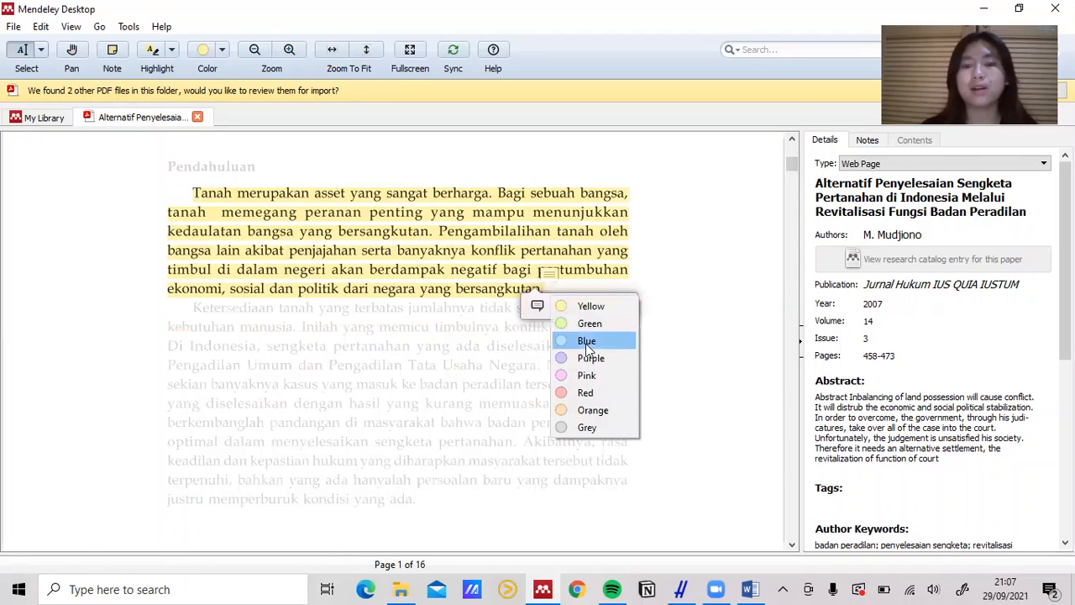
pyautogui.click(590, 359)
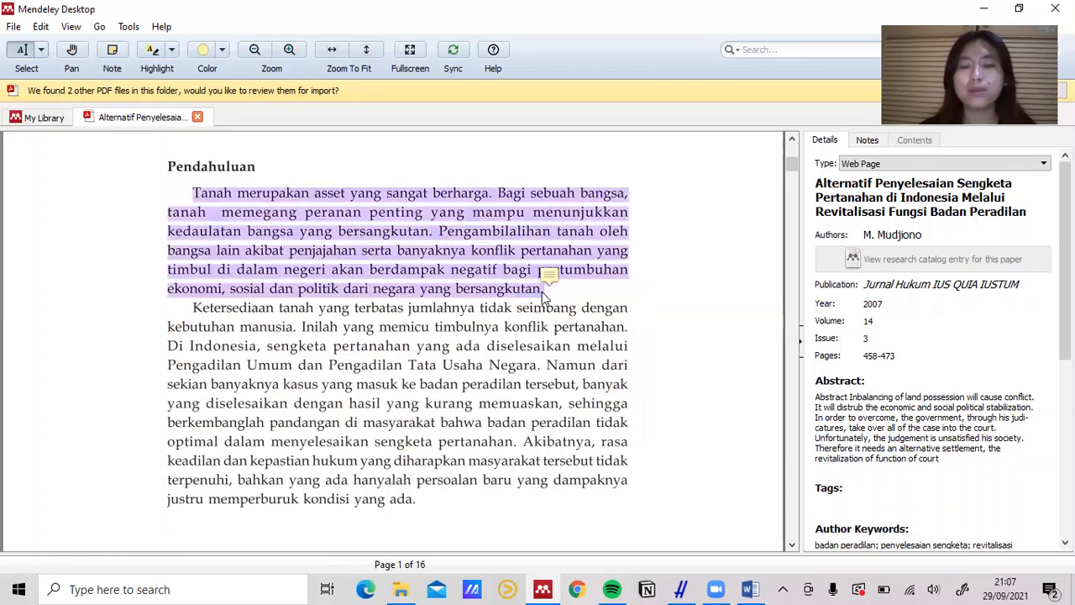
# Review the article's private annotations, jumping to the passages behind "penjelasan mengenai tanah" and "buku II BW".
pyautogui.click(787, 185)
pyautogui.scroll(1, 789, 187)
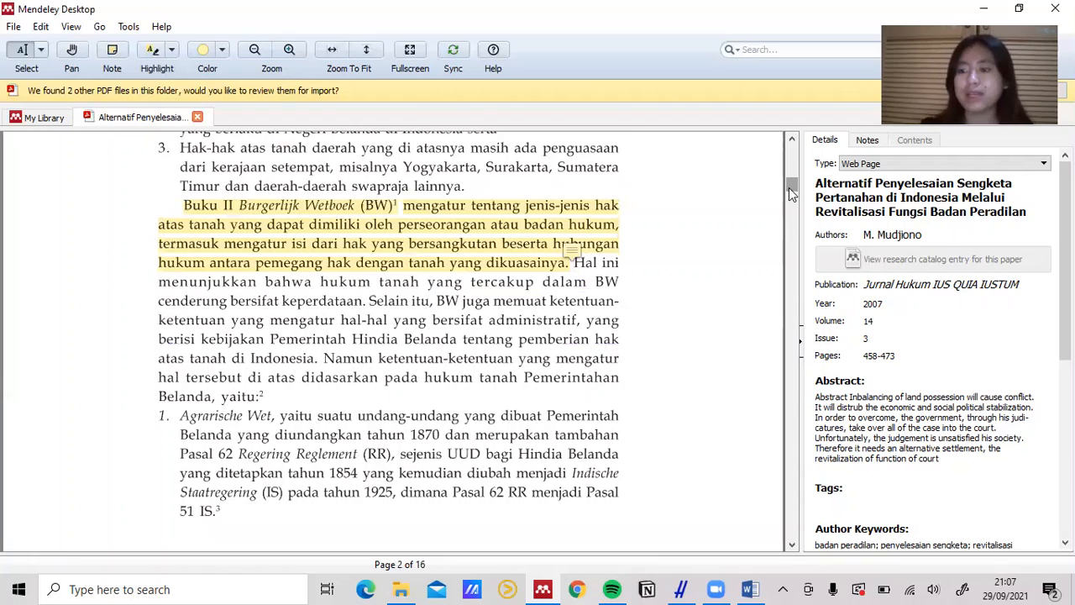
pyautogui.click(861, 138)
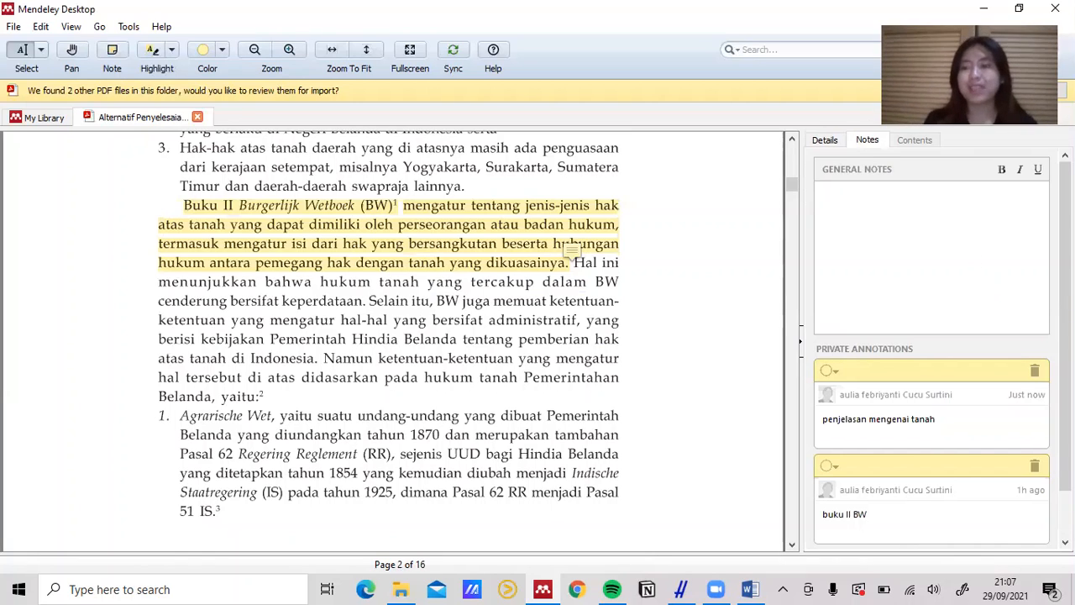
pyautogui.scroll(-1, 966, 353)
pyautogui.scroll(-1, 941, 365)
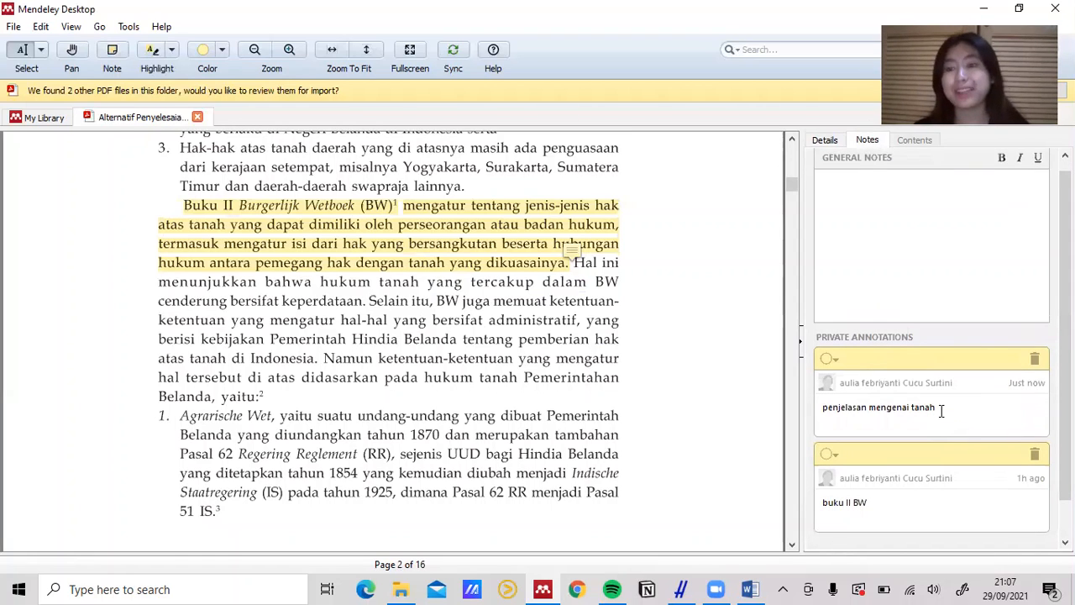
pyautogui.click(929, 358)
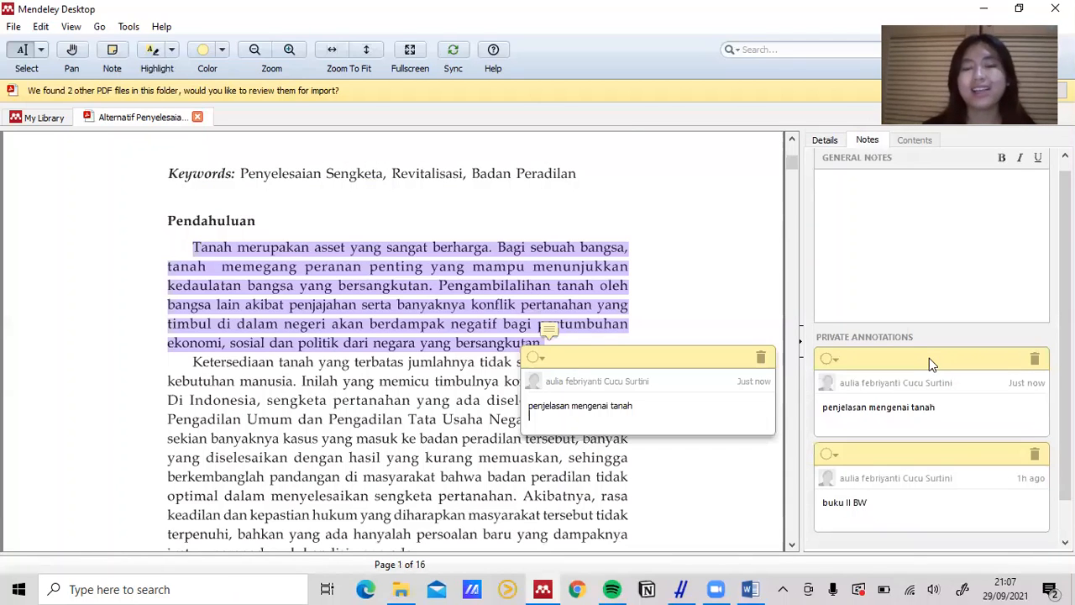
pyautogui.click(652, 281)
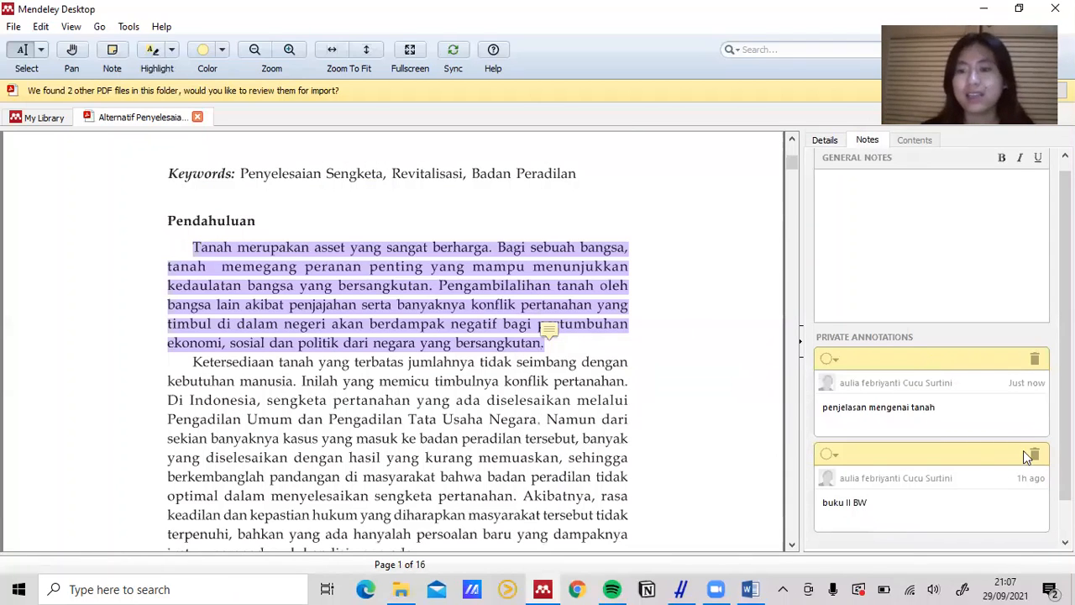
pyautogui.click(967, 455)
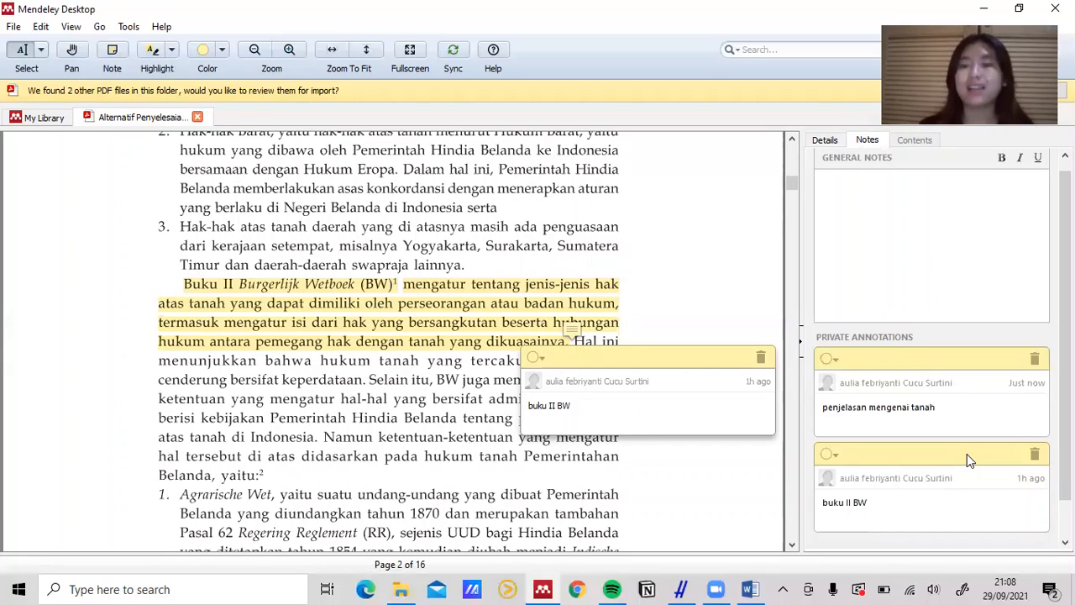
pyautogui.click(685, 298)
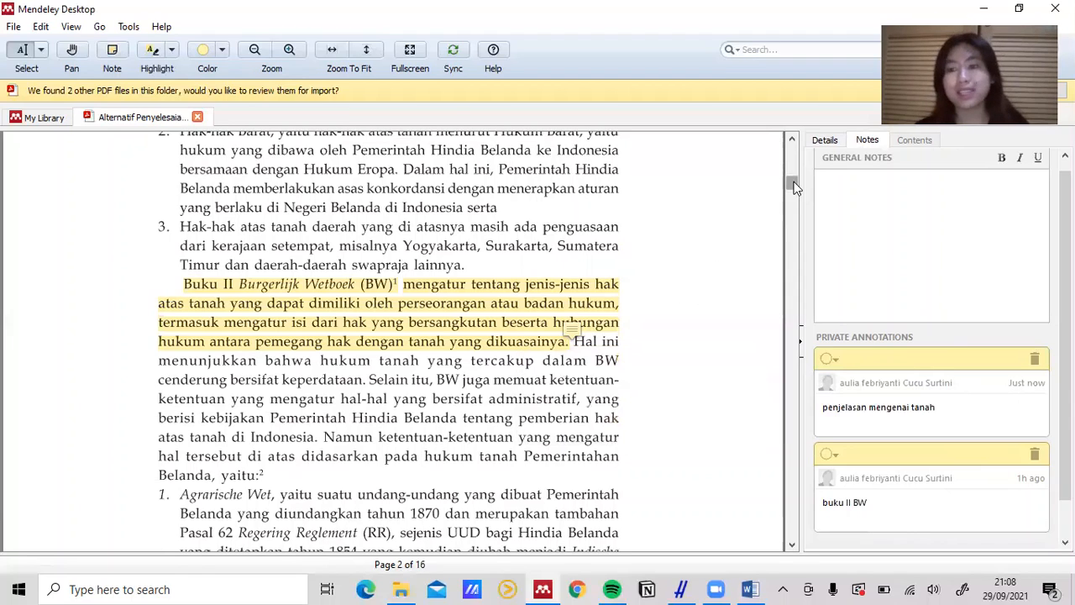
# Copy the highlighted page 2 passage from "Buku II Burgerlijk Wetboek (BW)" to "tanah yang dikuasainya." and switch to the blank Word document.
pyautogui.scroll(-5, 794, 190)
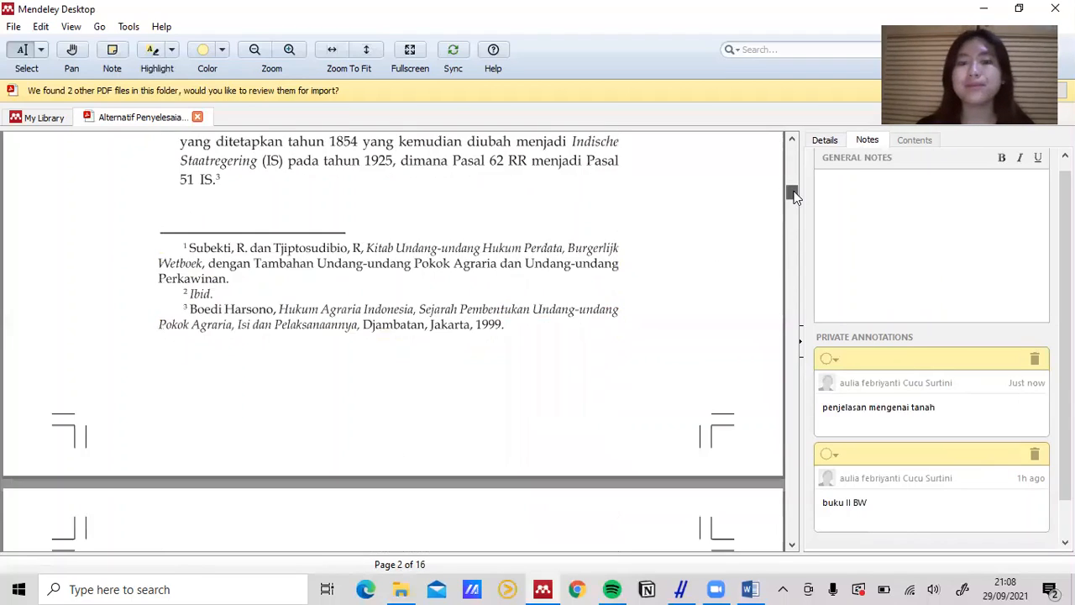
pyautogui.scroll(10, 793, 181)
pyautogui.scroll(-4, 796, 187)
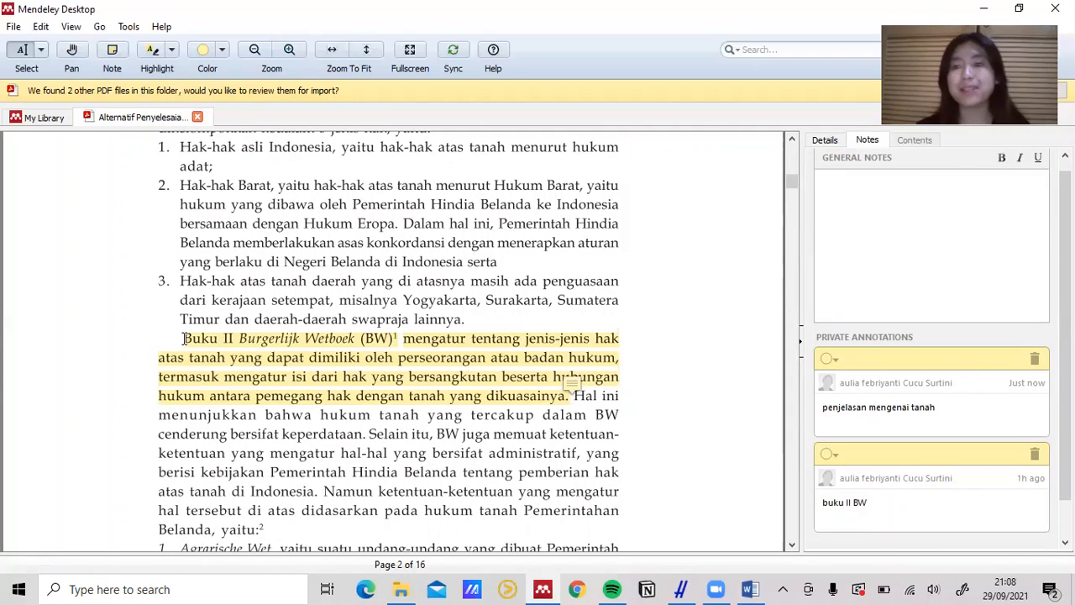
pyautogui.moveTo(184, 338); pyautogui.dragTo(575, 400)
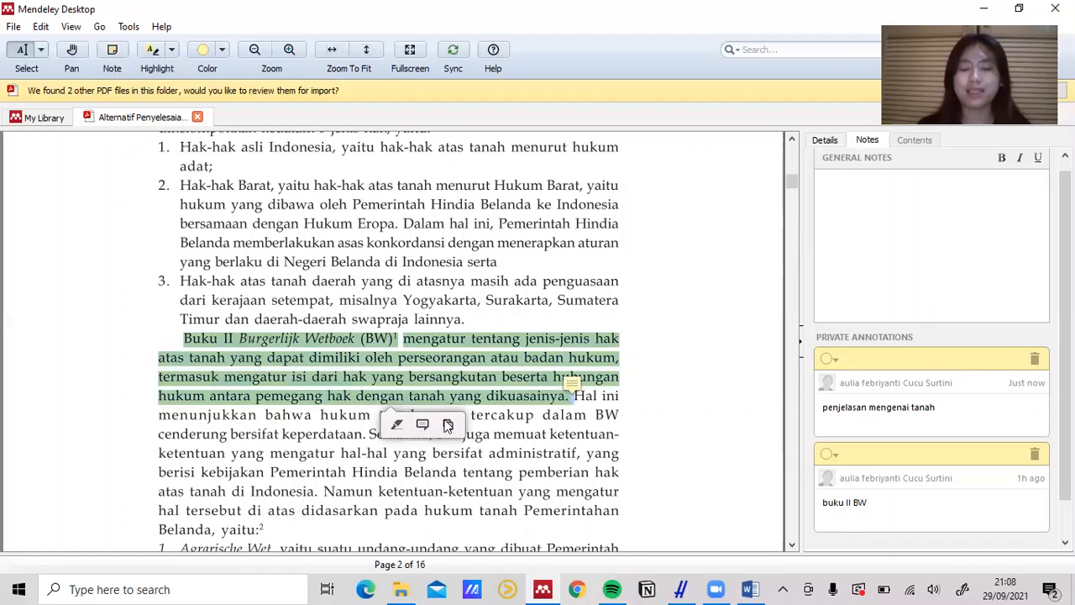
pyautogui.click(448, 424)
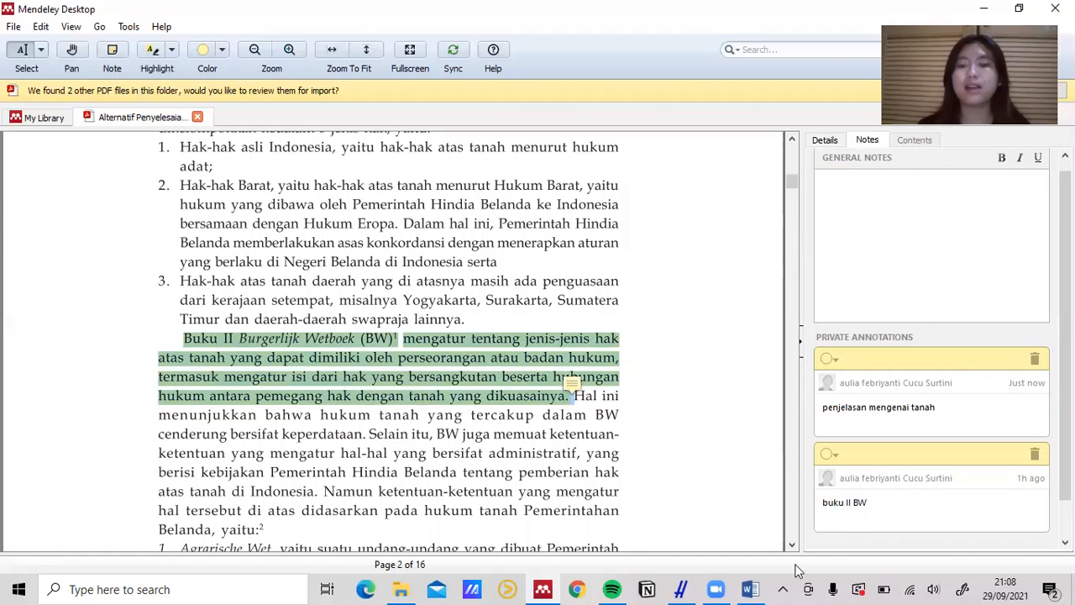
pyautogui.click(750, 589)
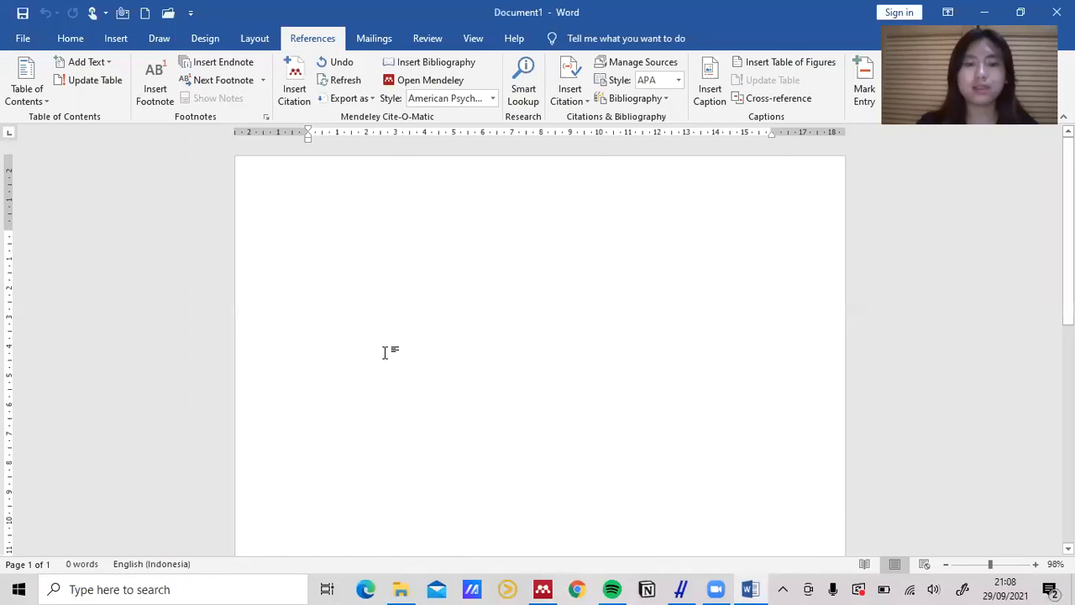
# Paste the copied passage into the blank document and join its broken lines into one continuous paragraph.
pyautogui.hotkey('ctrl', 'v')
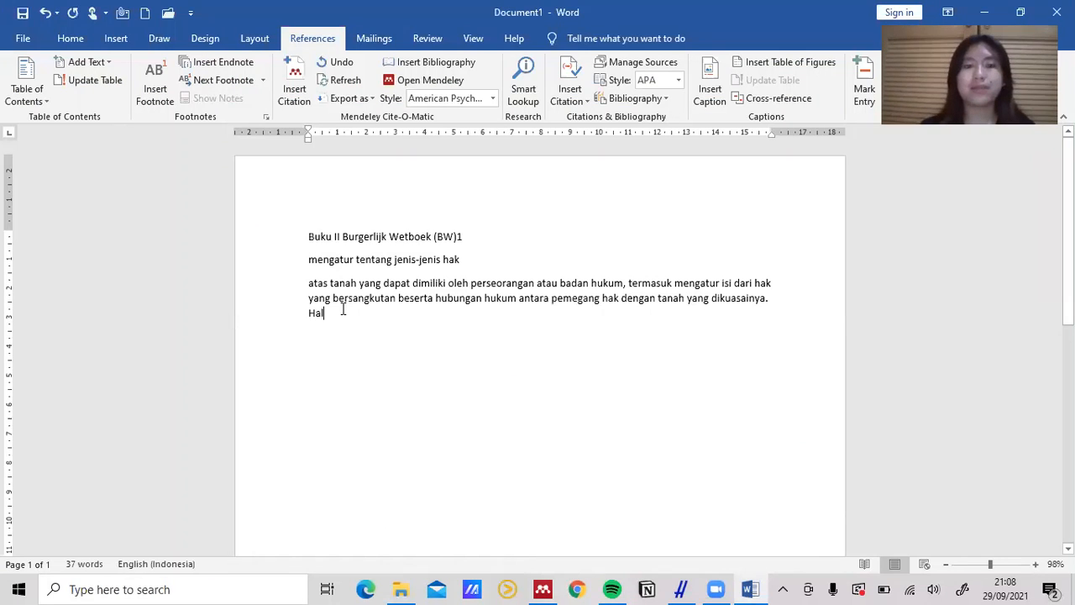
pyautogui.click(310, 261)
pyautogui.press('BackSpace')
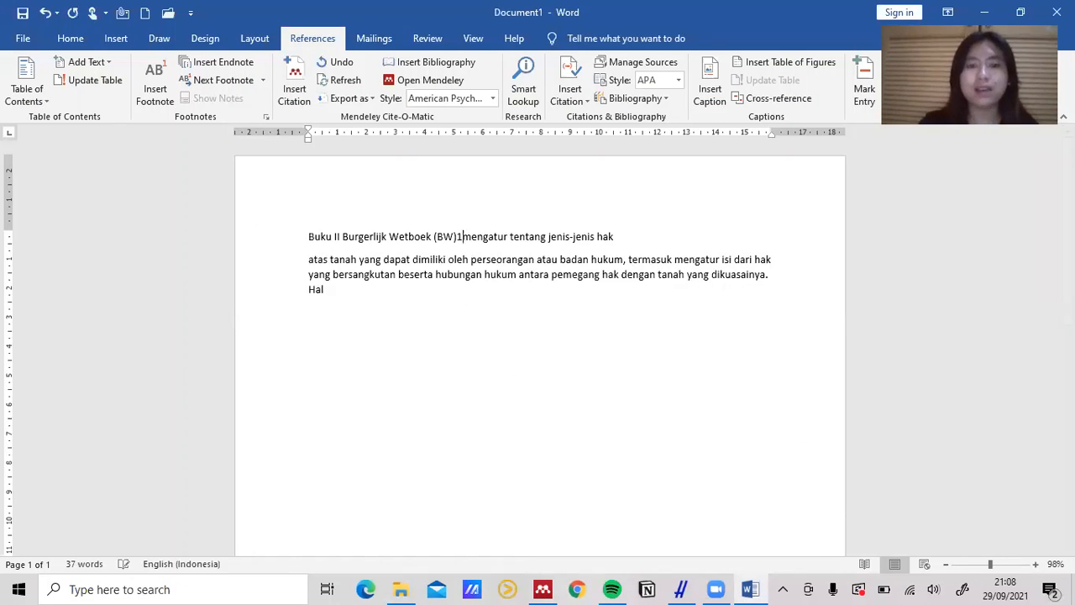
pyautogui.click(304, 259)
pyautogui.press('BackSpace')
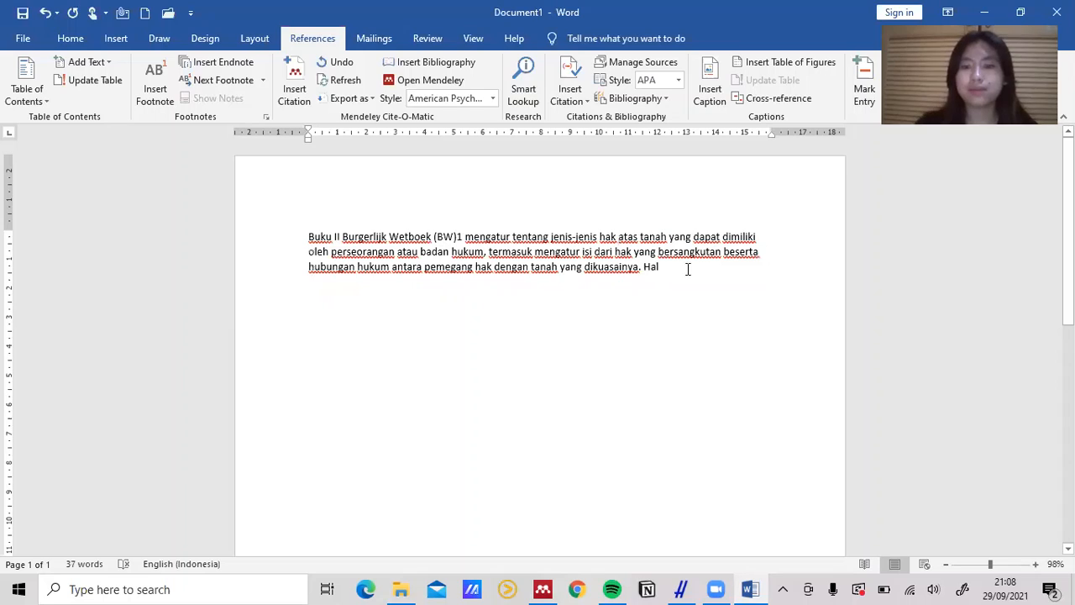
# Delete the stray word "Hal" from the end of the paragraph and the footnote number 1 after "(BW)".
pyautogui.press('BackSpace')
pyautogui.press('BackSpace')
pyautogui.press('BackSpace')
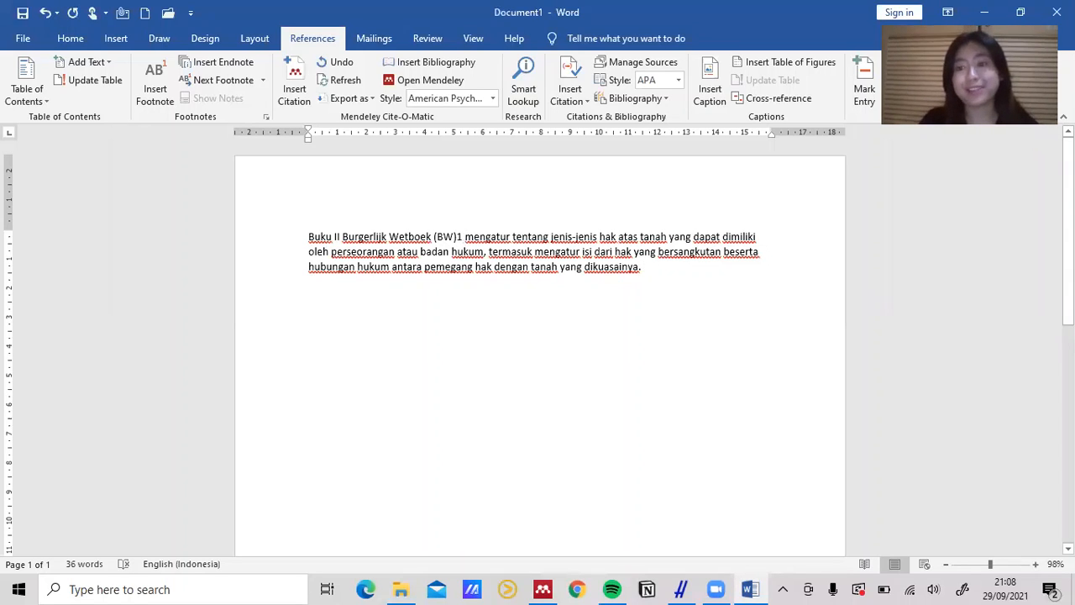
pyautogui.press('BackSpace')
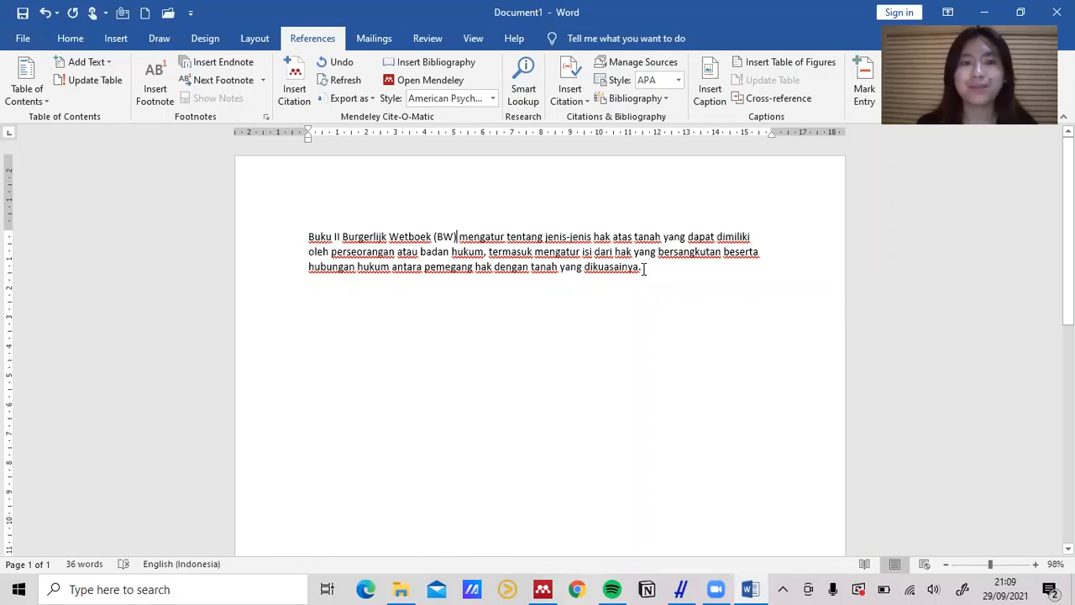
# Check the source article's title on page 1 of its PDF in Mendeley, then return to the Word document.
pyautogui.click(302, 87)
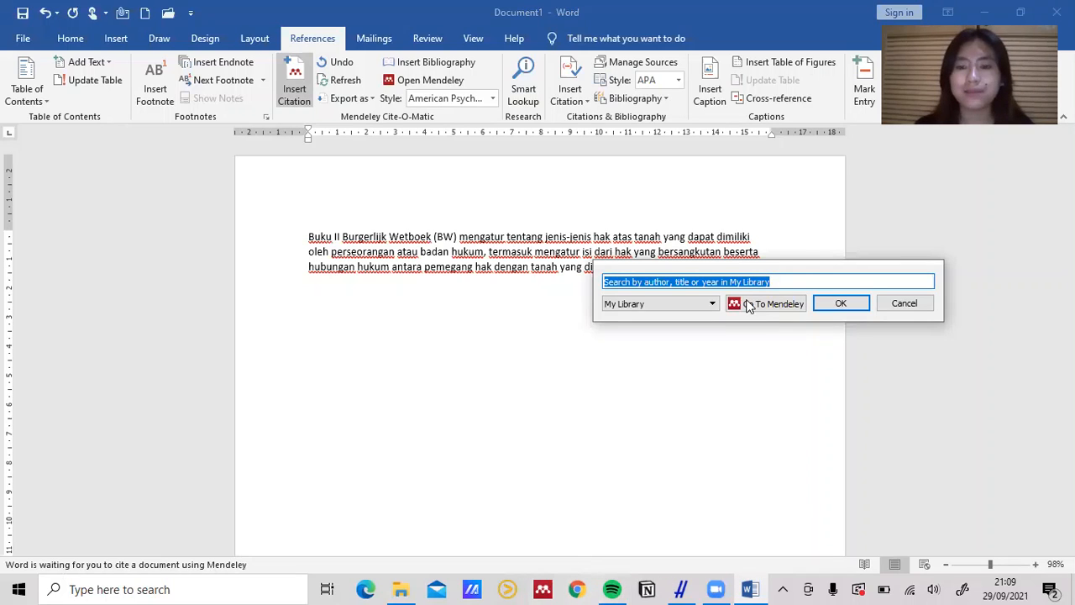
pyautogui.click(548, 587)
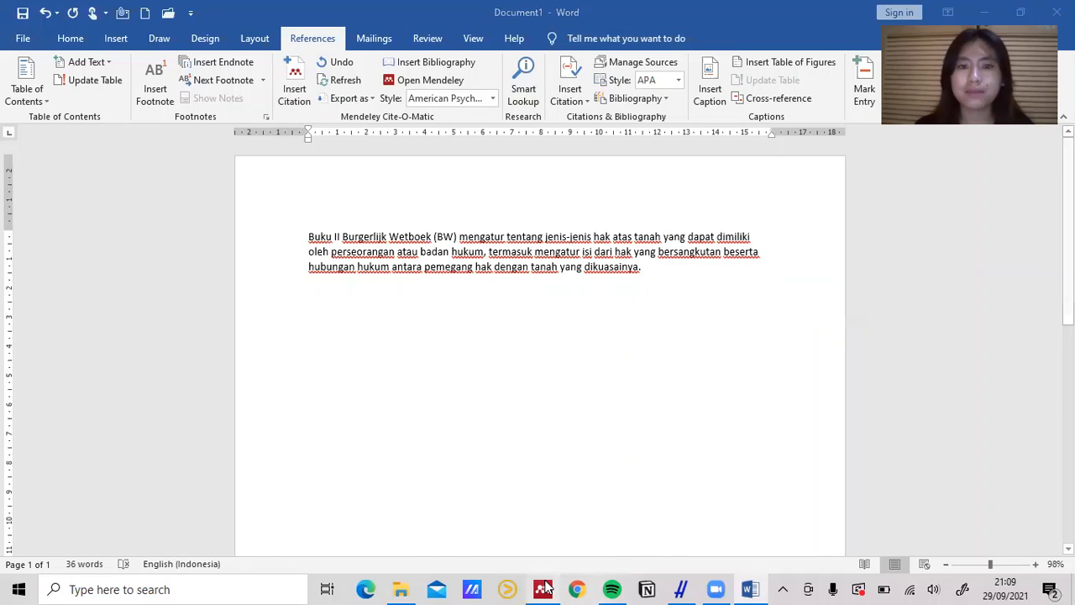
pyautogui.click(545, 589)
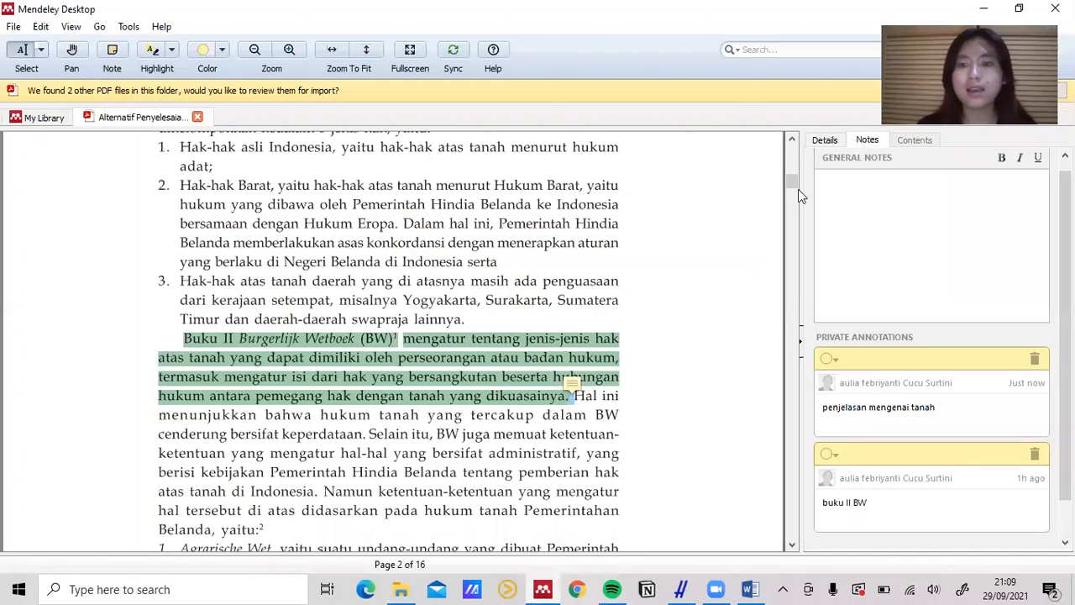
pyautogui.moveTo(797, 186); pyautogui.dragTo(797, 155)
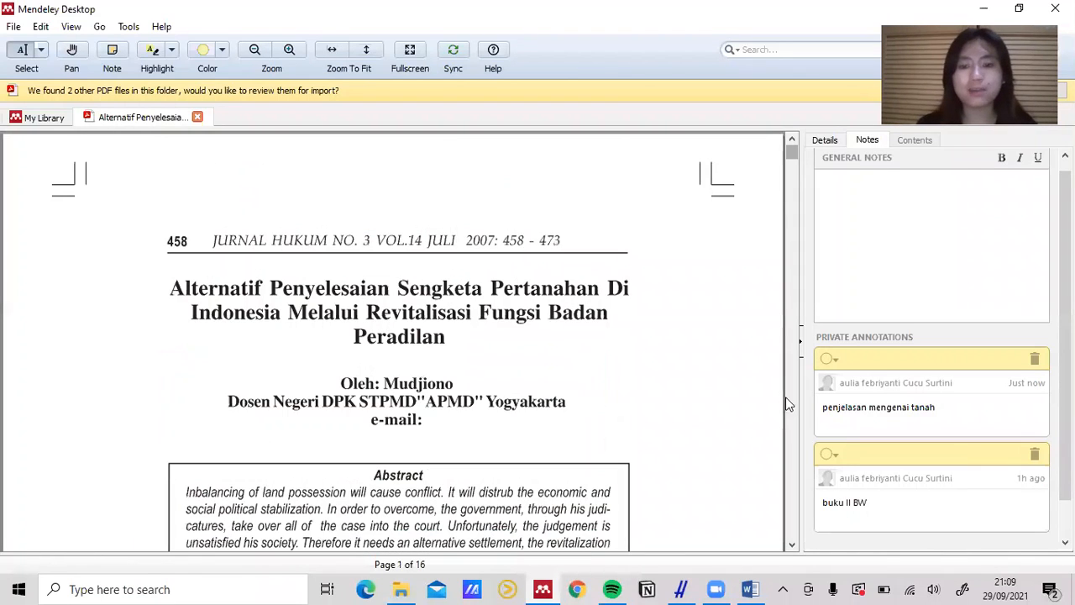
pyautogui.moveTo(764, 586)
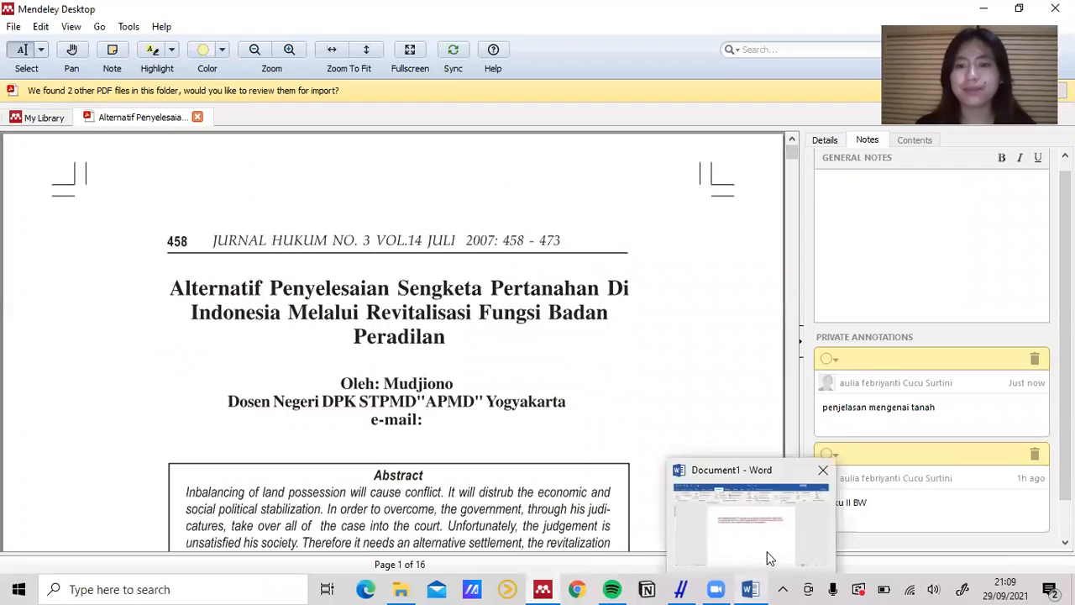
pyautogui.click(769, 491)
# Try to insert a citation after "dikuasainya." by searching My Library for "alternatif penyelesaian sengketa".
pyautogui.click(294, 89)
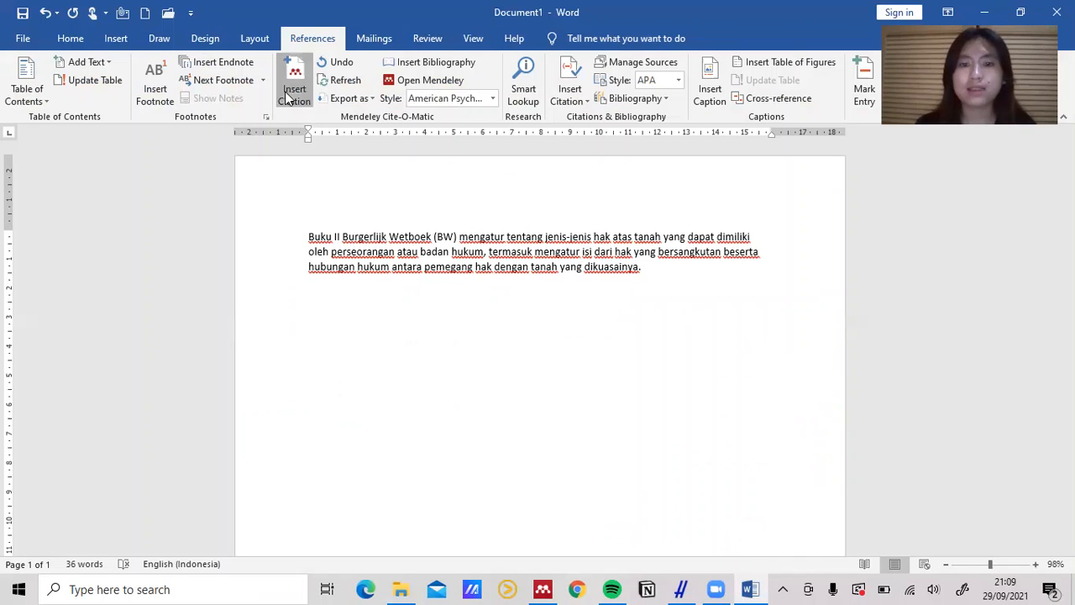
pyautogui.write('al')
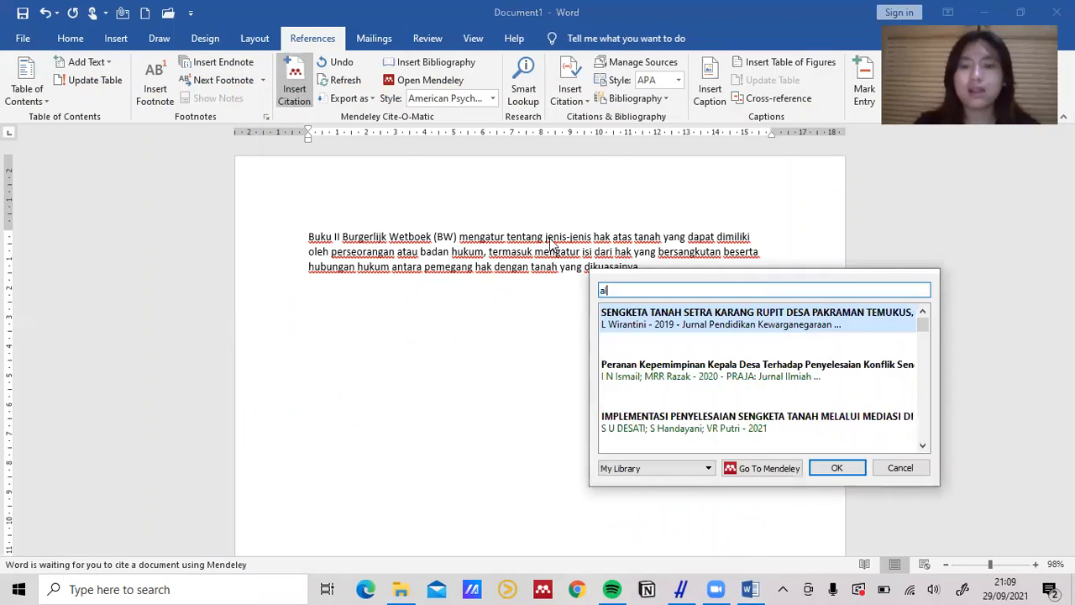
pyautogui.write('ternati')
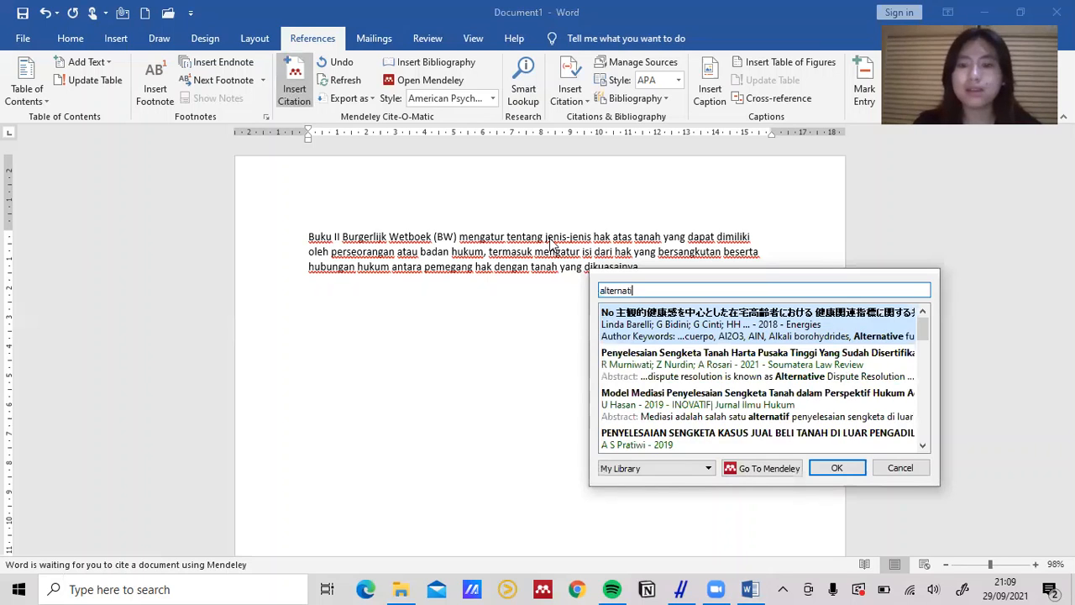
pyautogui.write('f penyeles')
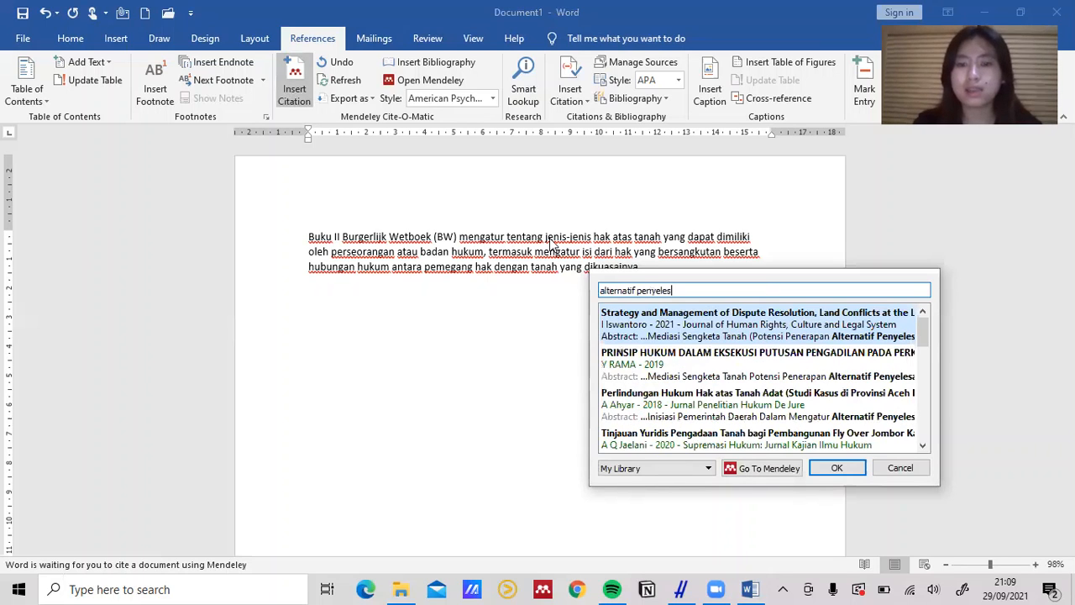
pyautogui.write('aian sengk')
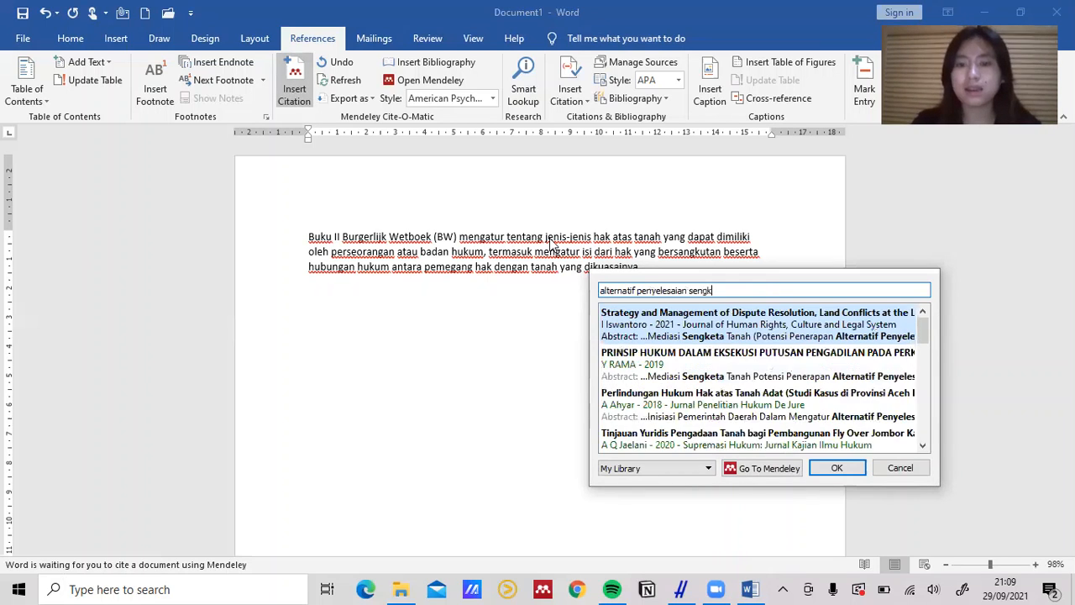
pyautogui.write('eta')
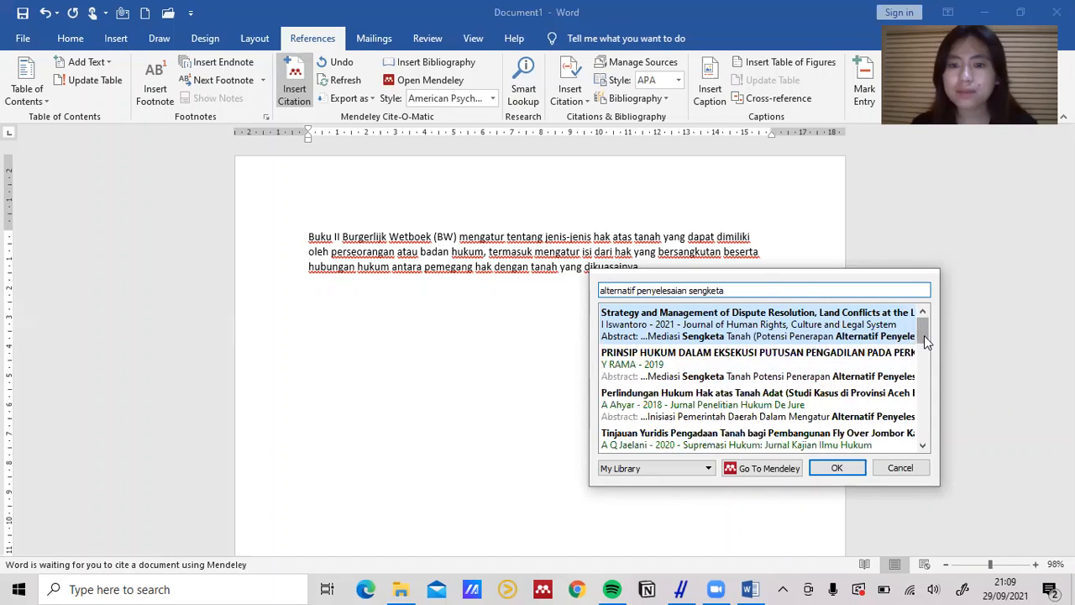
pyautogui.moveTo(924, 342); pyautogui.dragTo(930, 313)
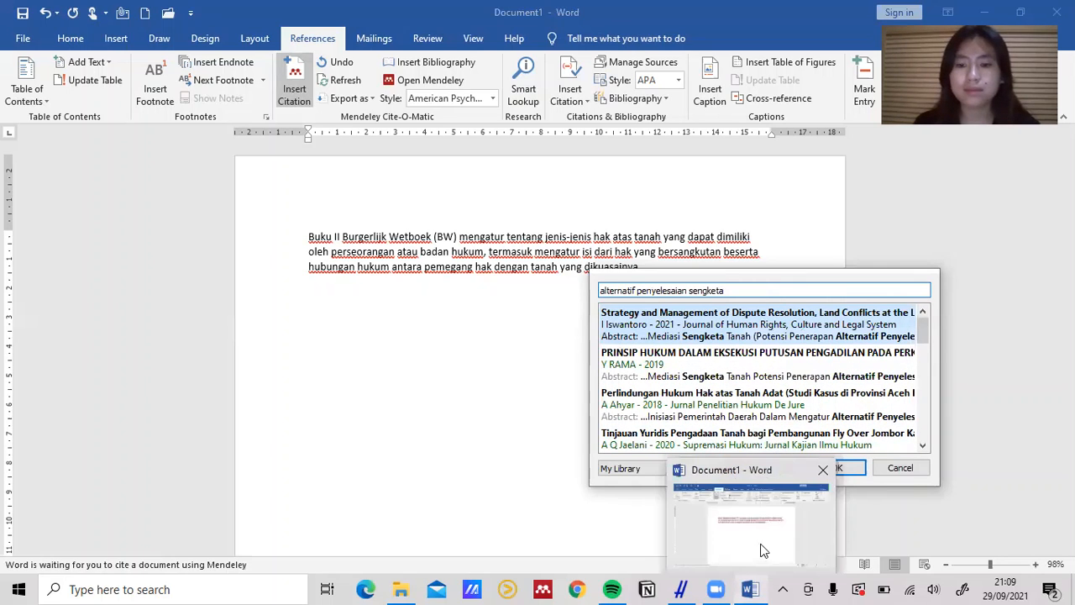
pyautogui.click(543, 589)
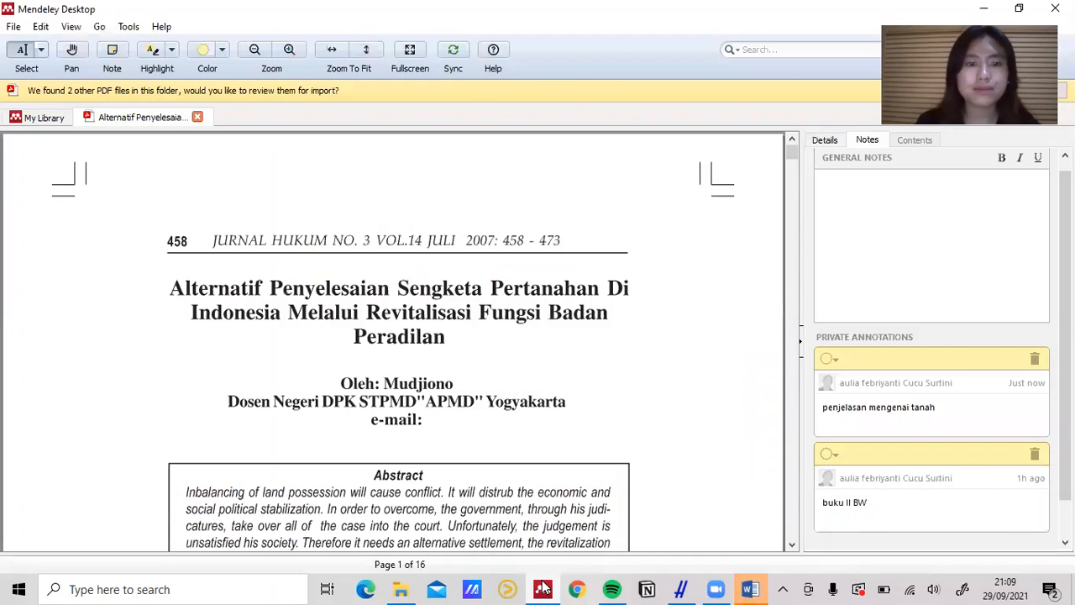
pyautogui.click(542, 589)
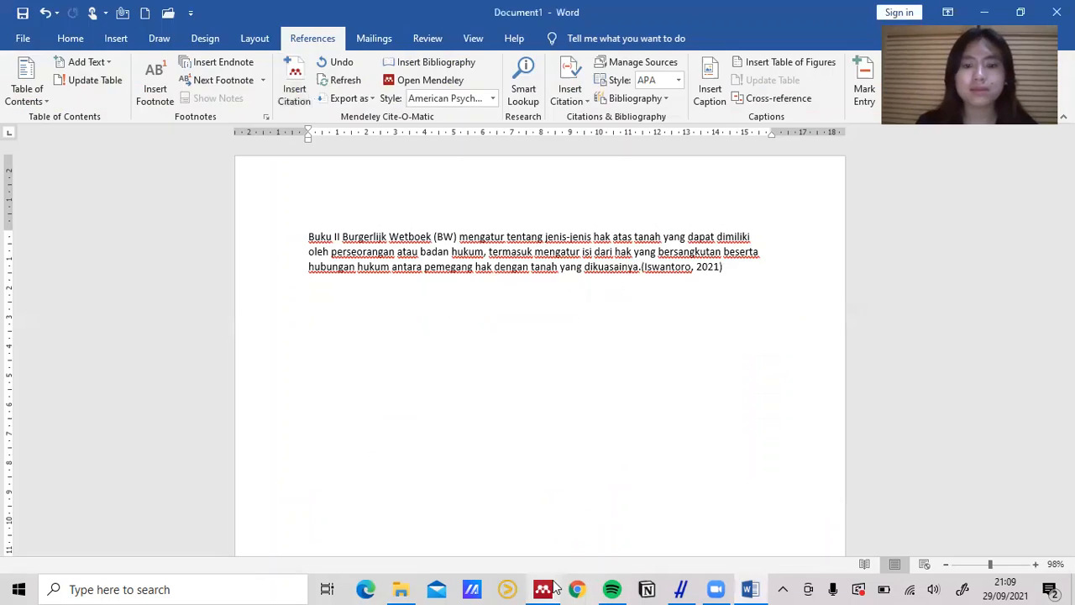
# Recheck the article's title page in Mendeley and delete the 2021 citation from the end of the Word paragraph.
pyautogui.hotkey('alt', 'Tab')
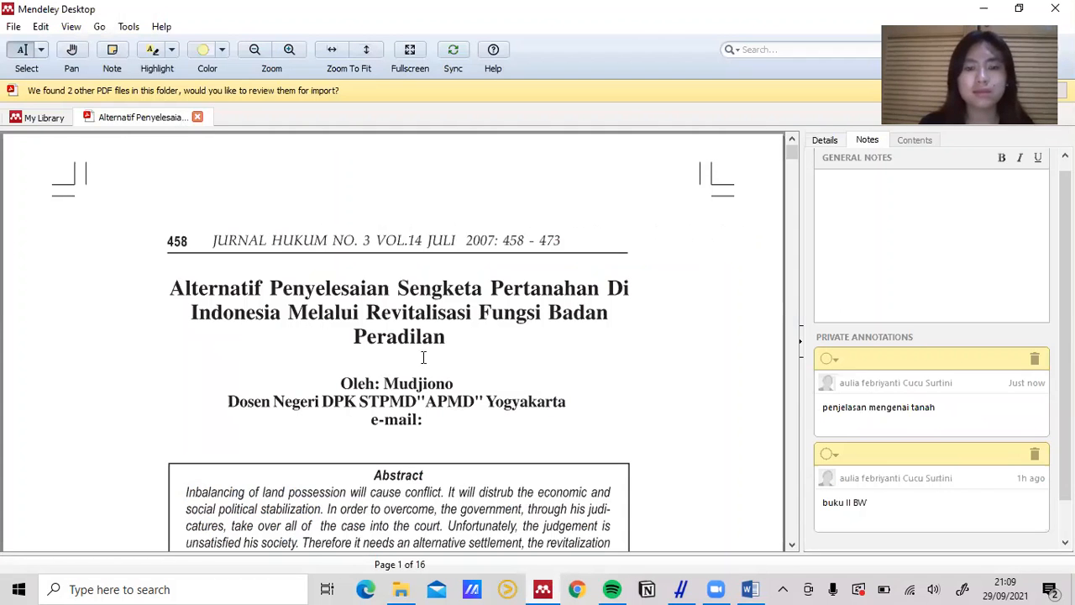
pyautogui.click(751, 589)
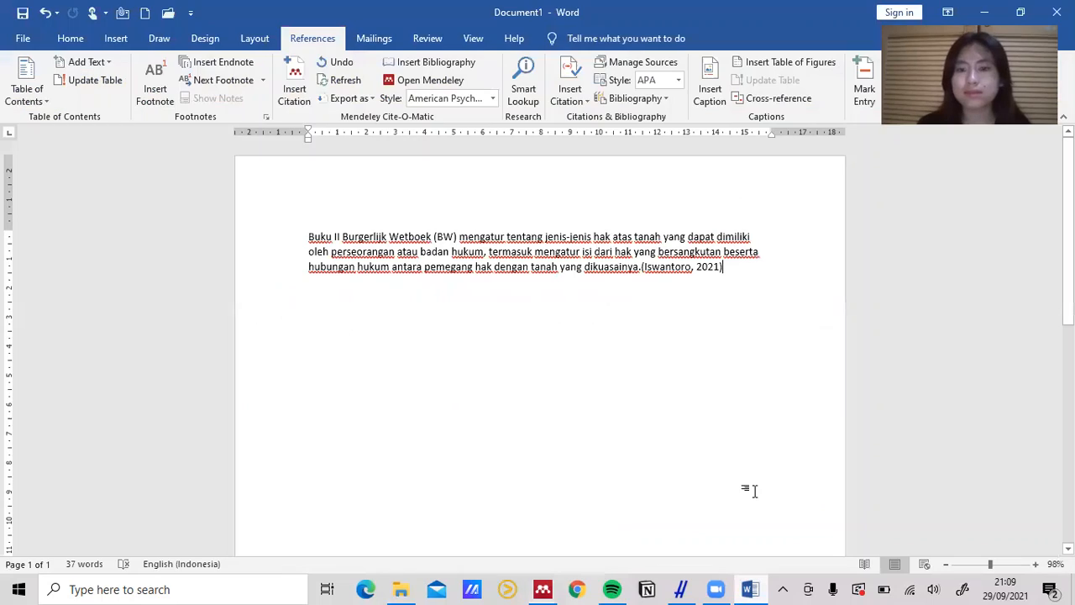
pyautogui.click(736, 277)
pyautogui.press('BackSpace')
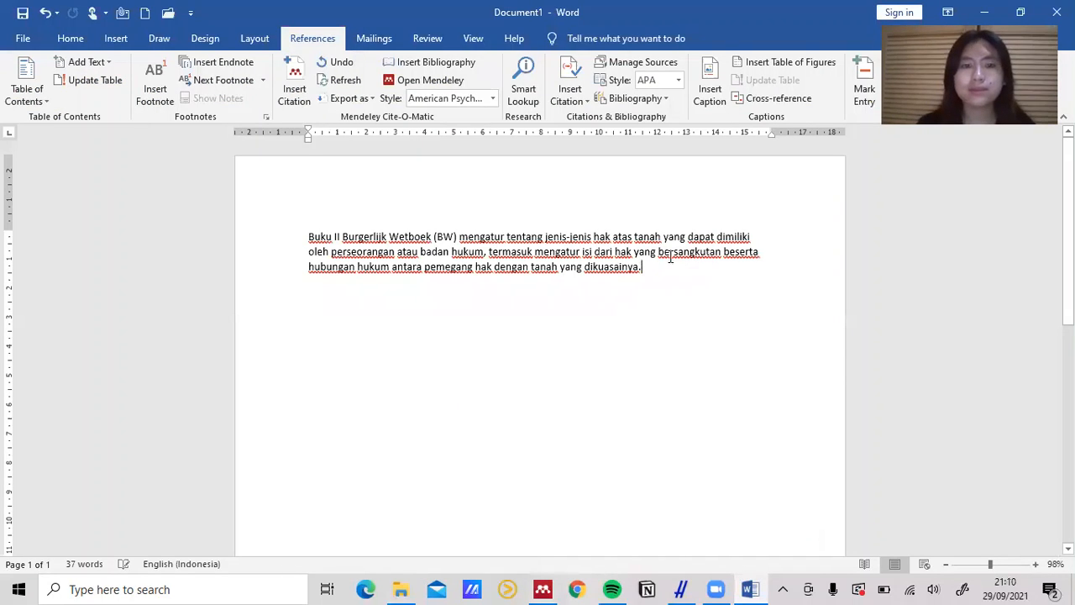
# Copy the title "Alternatif Penyelesaian Sengketa Pertanahan Di Indonesia Melalui Revitalisasi Fungsi Badan Peradilan" from the article's PDF in Mendeley and return to Word.
pyautogui.hotkey('alt', 'm')
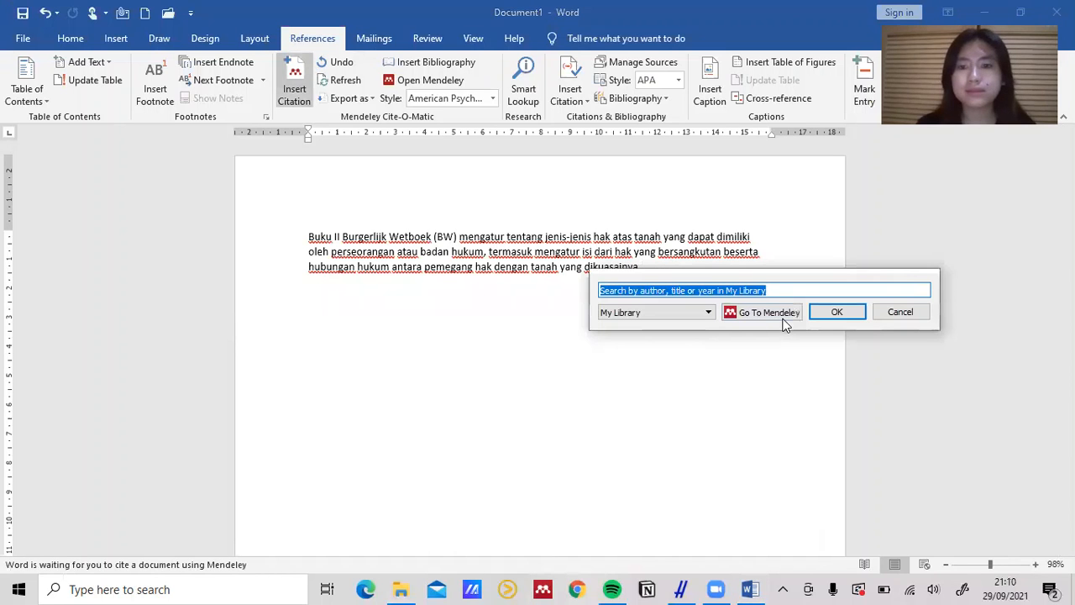
pyautogui.click(780, 316)
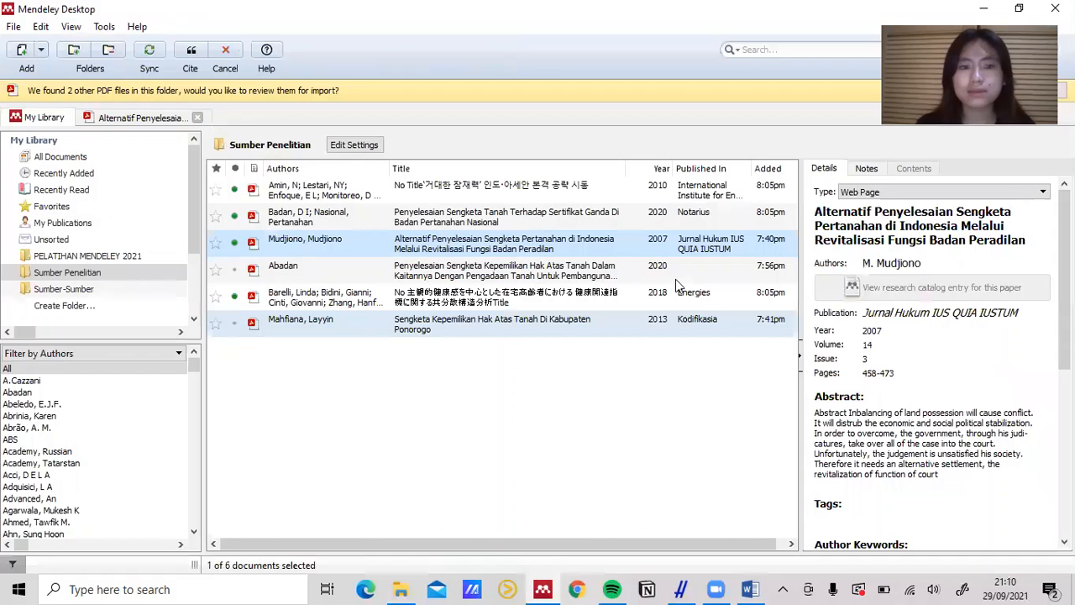
pyautogui.doubleClick(625, 245)
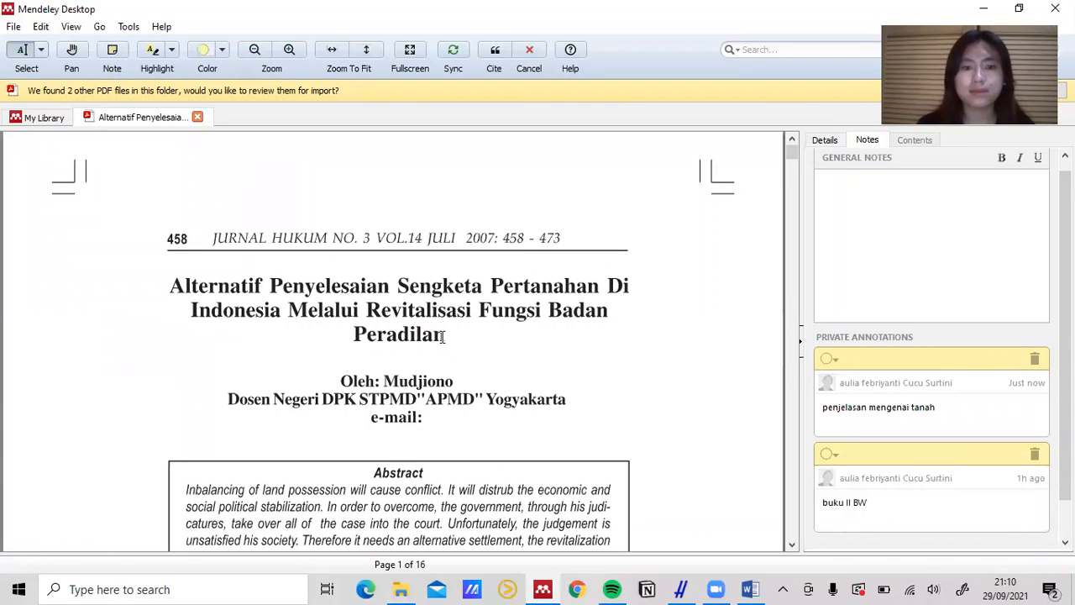
pyautogui.moveTo(447, 336); pyautogui.dragTo(176, 287)
pyautogui.hotkey('ctrl', 'c')
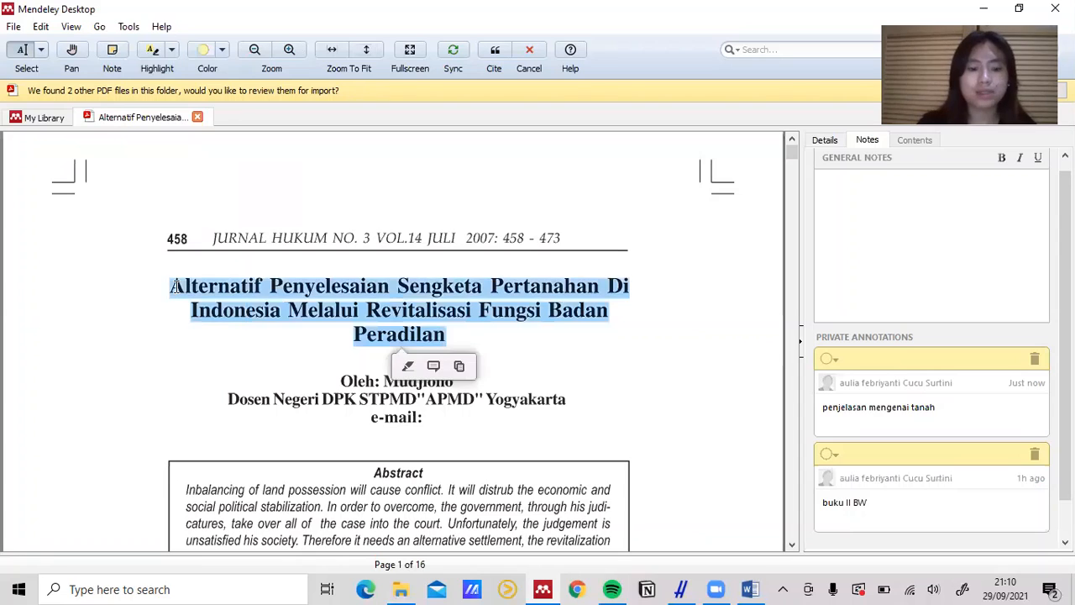
pyautogui.click(750, 589)
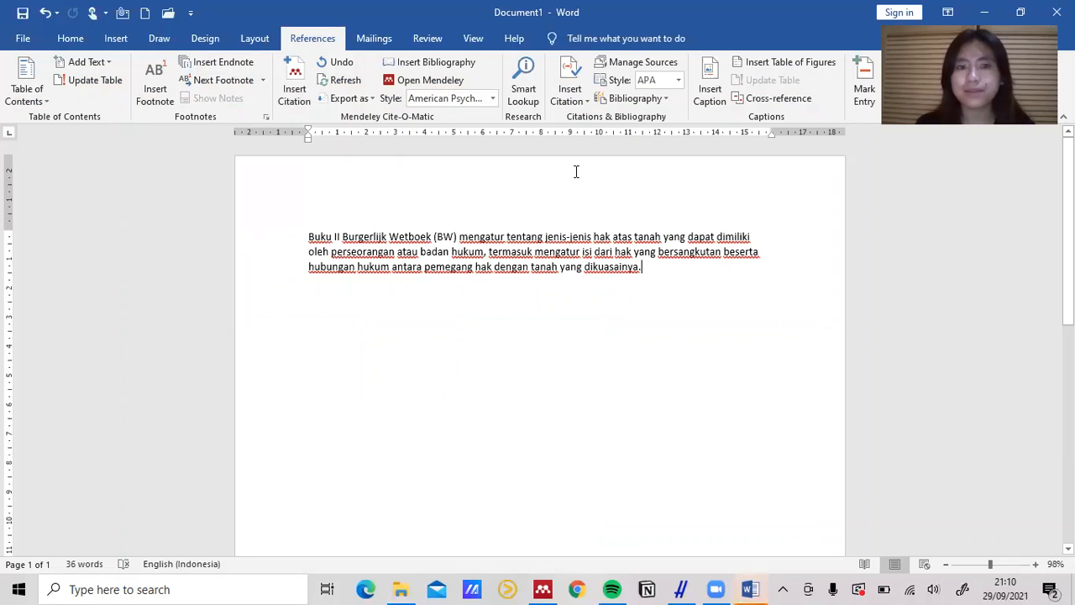
# Insert a Mendeley citation of the 2007 article after "dikuasainya.", finding it in My Library with the copied title.
pyautogui.click(313, 101)
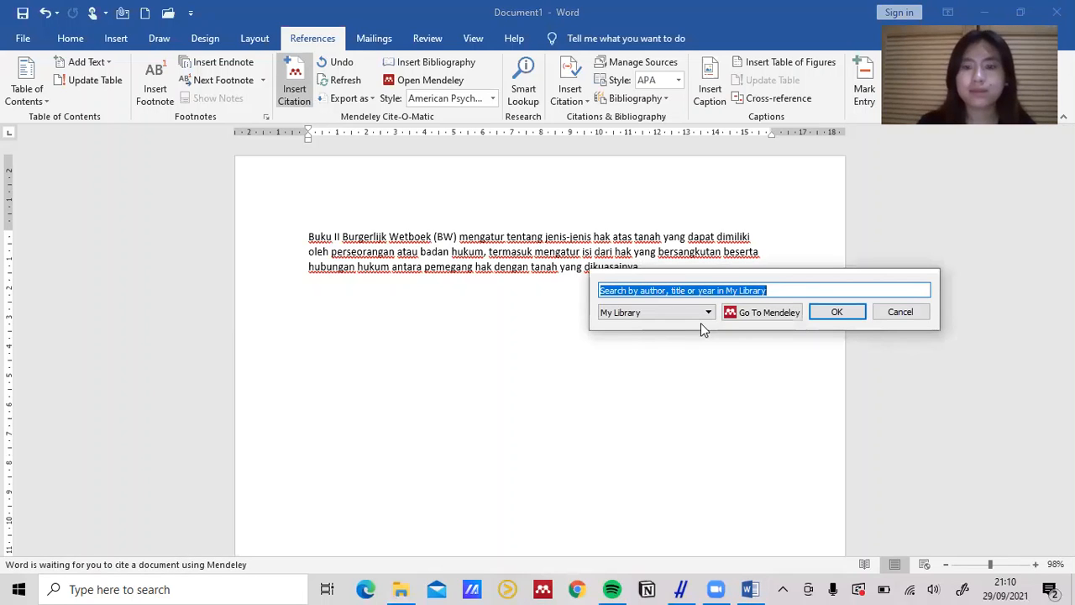
pyautogui.hotkey('ctrl', 'v')
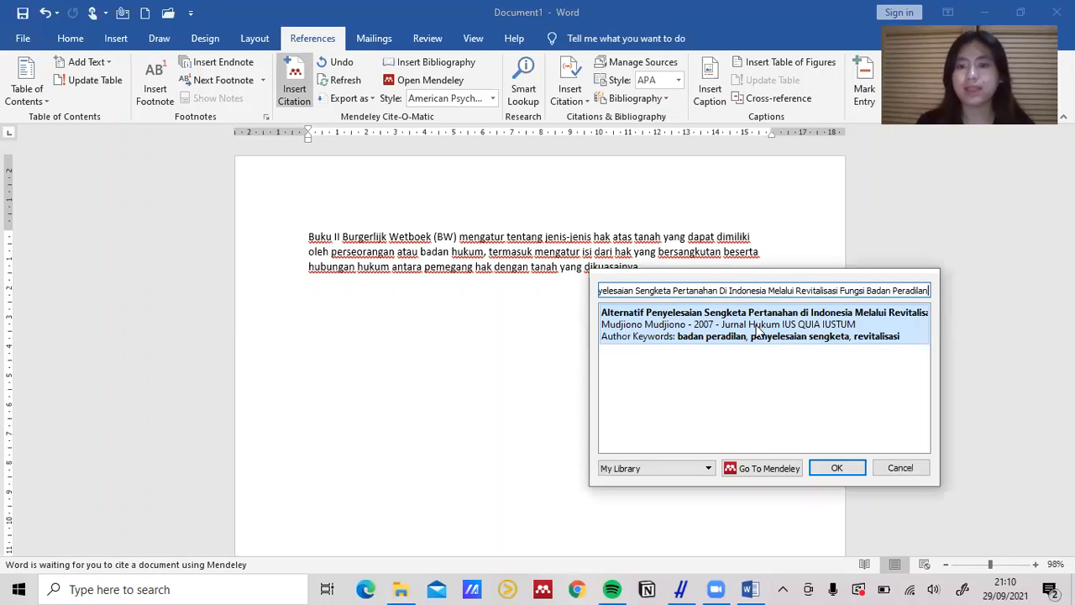
pyautogui.click(728, 337)
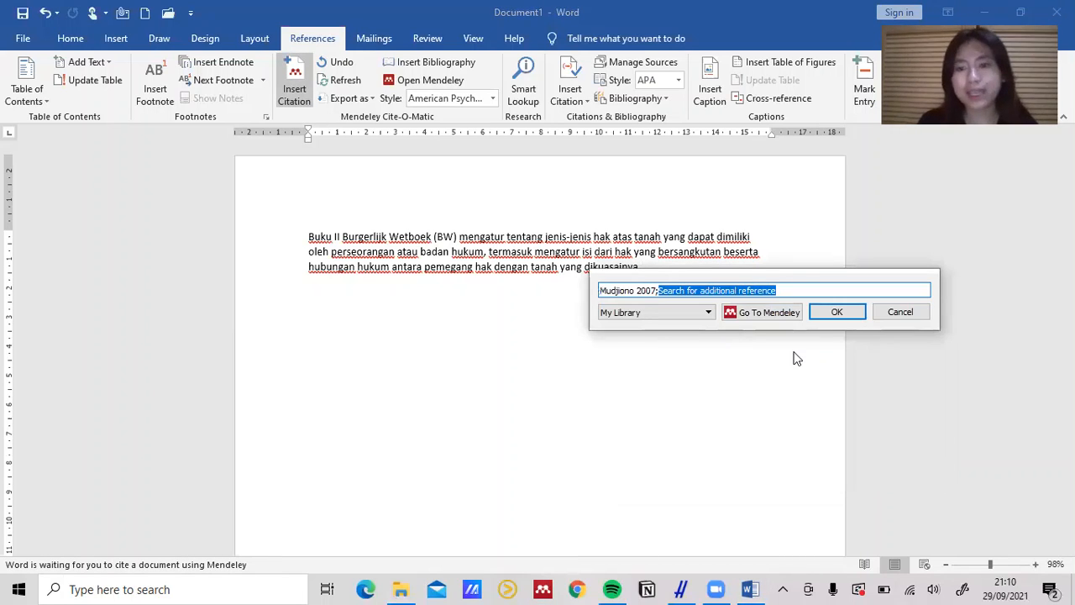
pyautogui.click(837, 313)
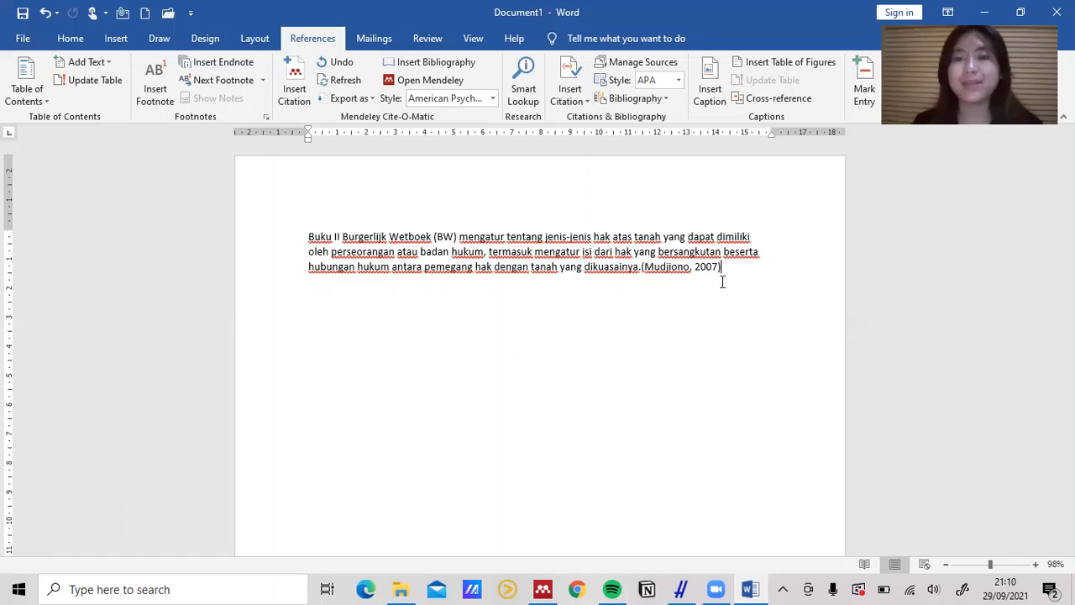
# Open the 2007 citation after "dikuasainya." for editing, down to its page number option.
pyautogui.click(693, 267)
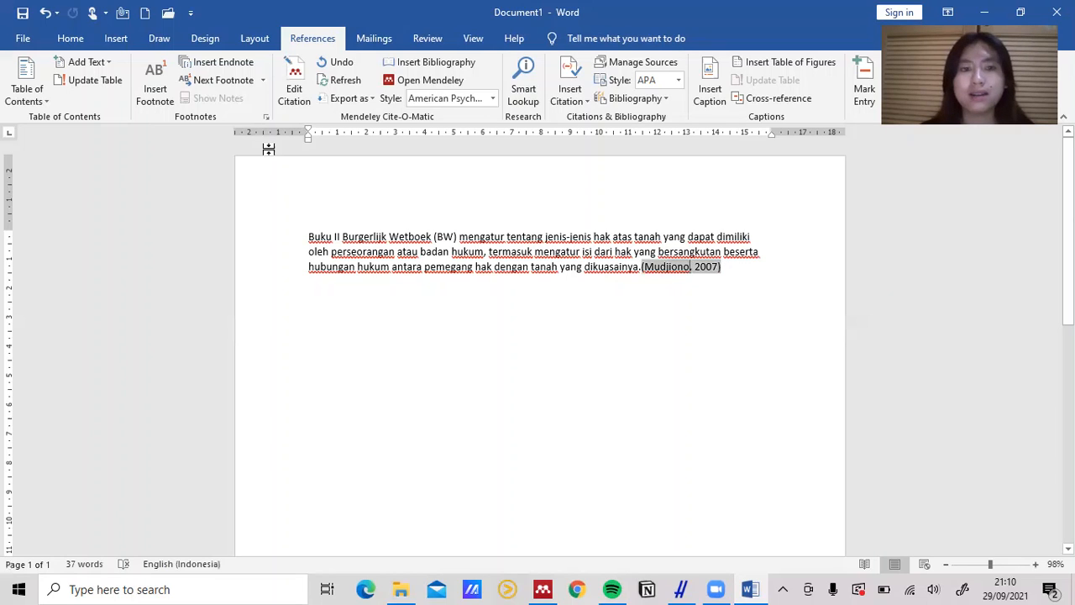
pyautogui.click(296, 87)
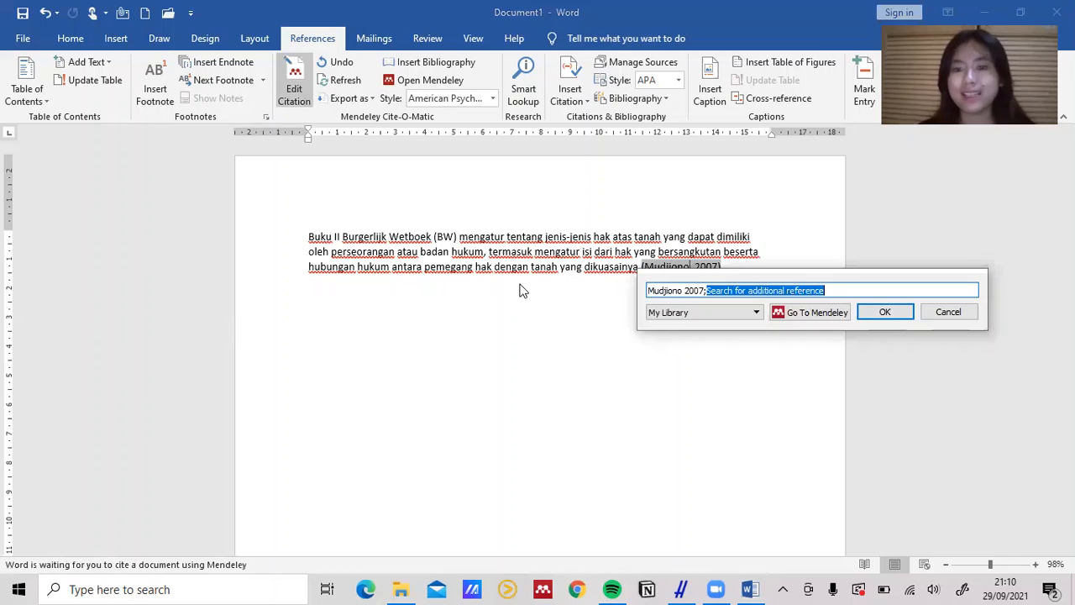
pyautogui.click(671, 290)
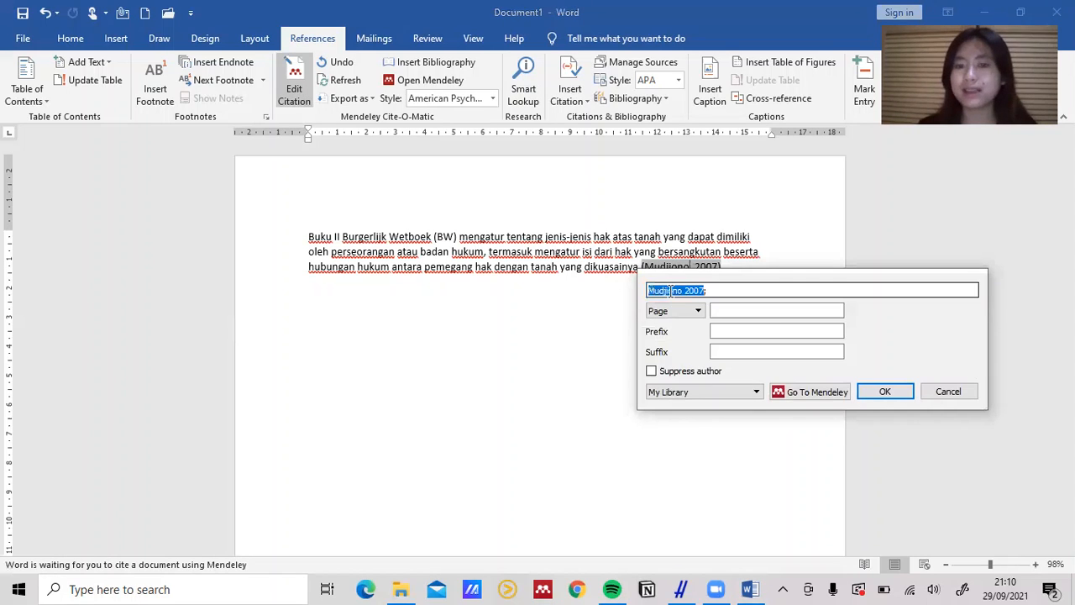
pyautogui.click(727, 310)
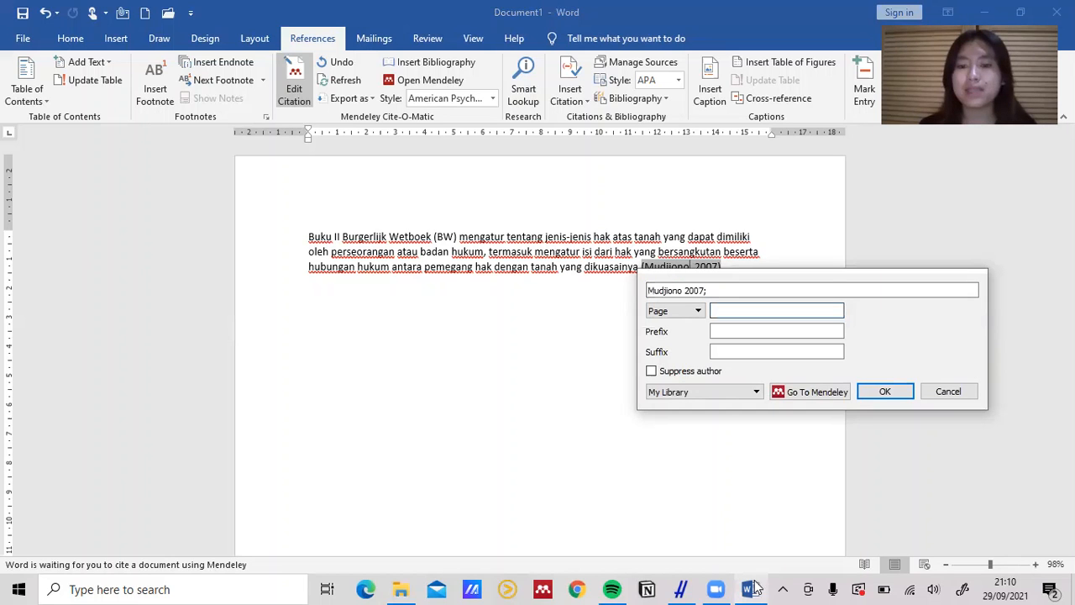
# Look up in the article's PDF in Mendeley the printed page number of the highlighted "Buku II Burgerlijk Wetboek (BW)" passage.
pyautogui.click(543, 589)
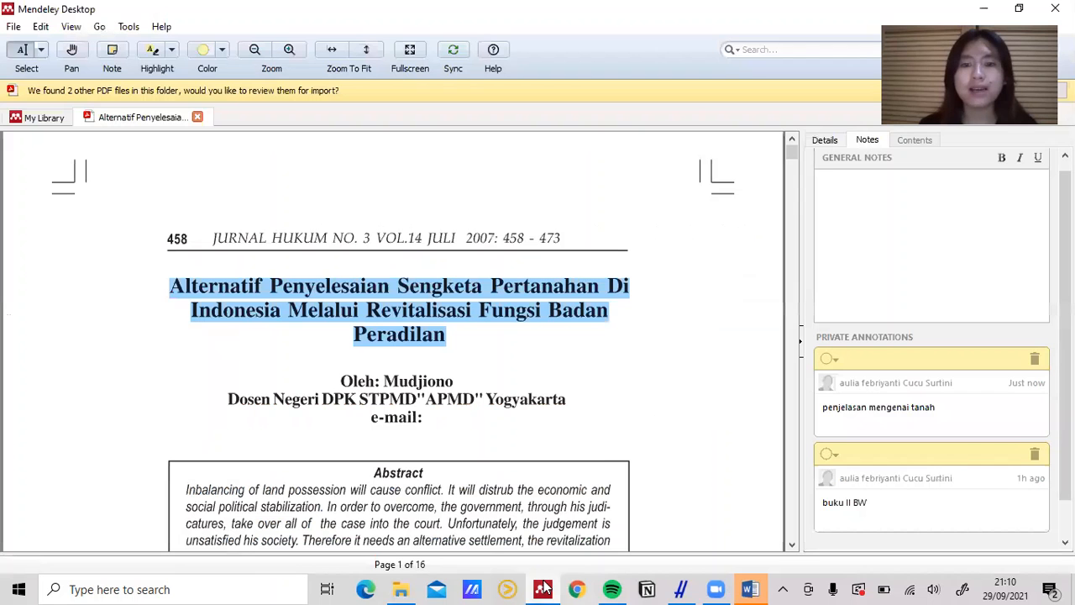
pyautogui.click(534, 589)
pyautogui.click(534, 588)
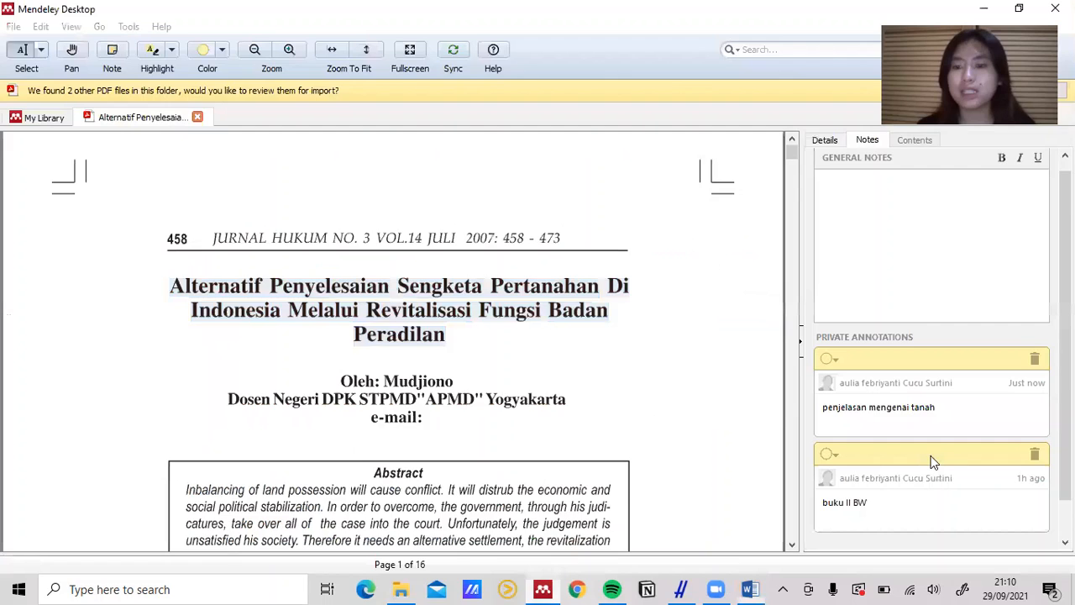
pyautogui.click(931, 464)
pyautogui.click(930, 466)
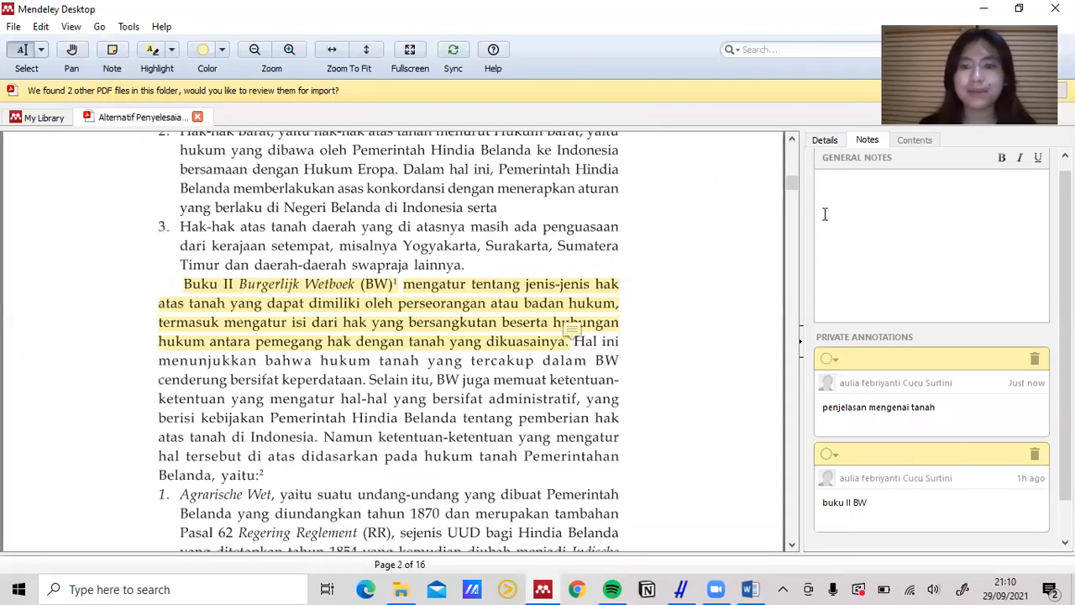
pyautogui.moveTo(799, 200); pyautogui.dragTo(797, 177)
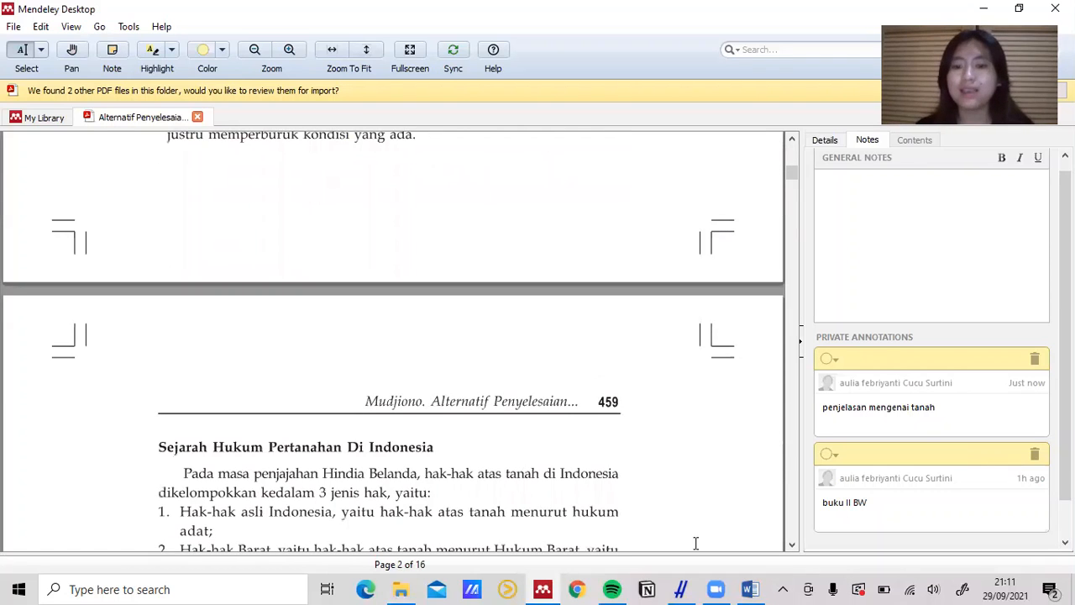
# Return to Word and add page 459 to the 2007 Mendeley citation after "dikuasainya.".
pyautogui.click(751, 590)
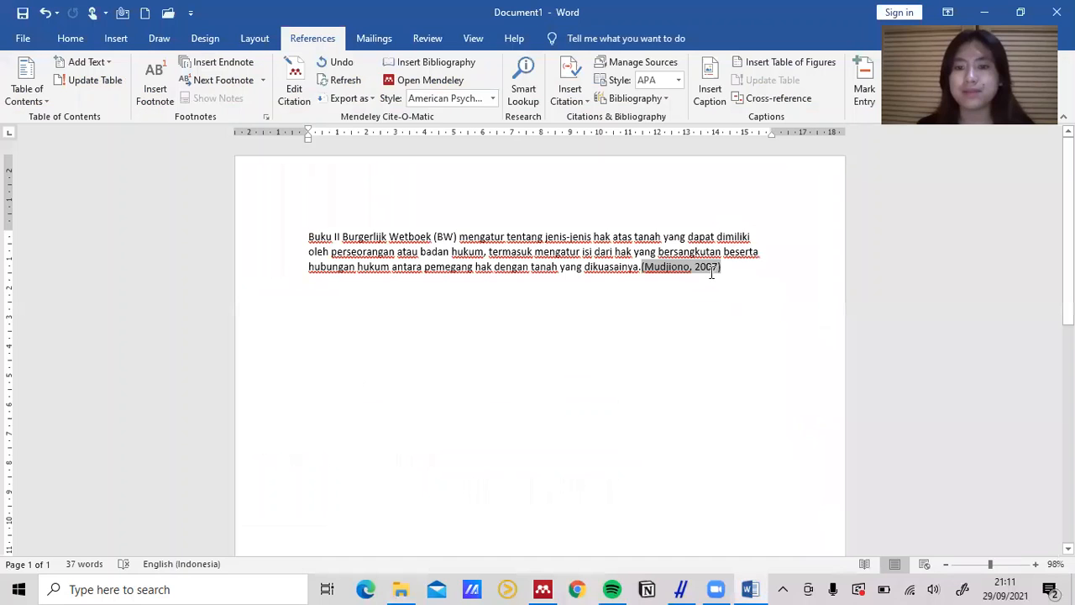
pyautogui.click(295, 91)
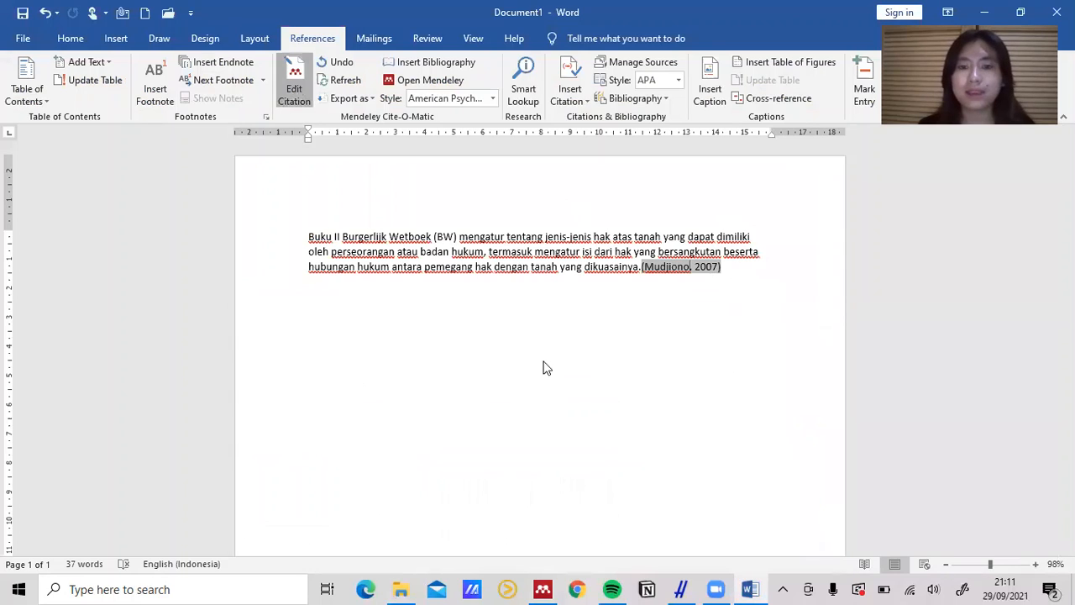
pyautogui.click(704, 290)
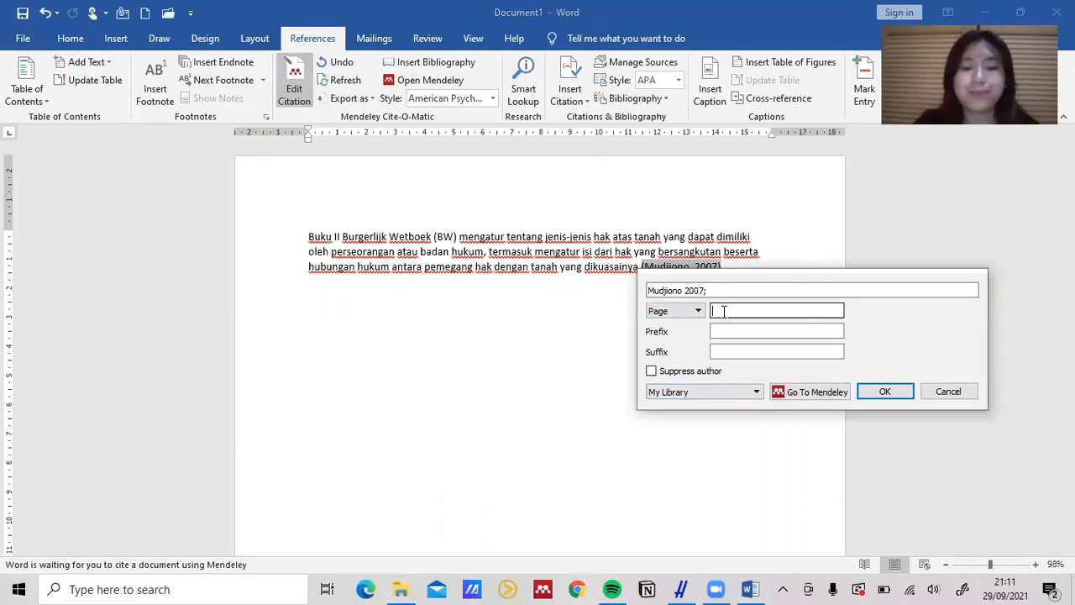
pyautogui.write('45')
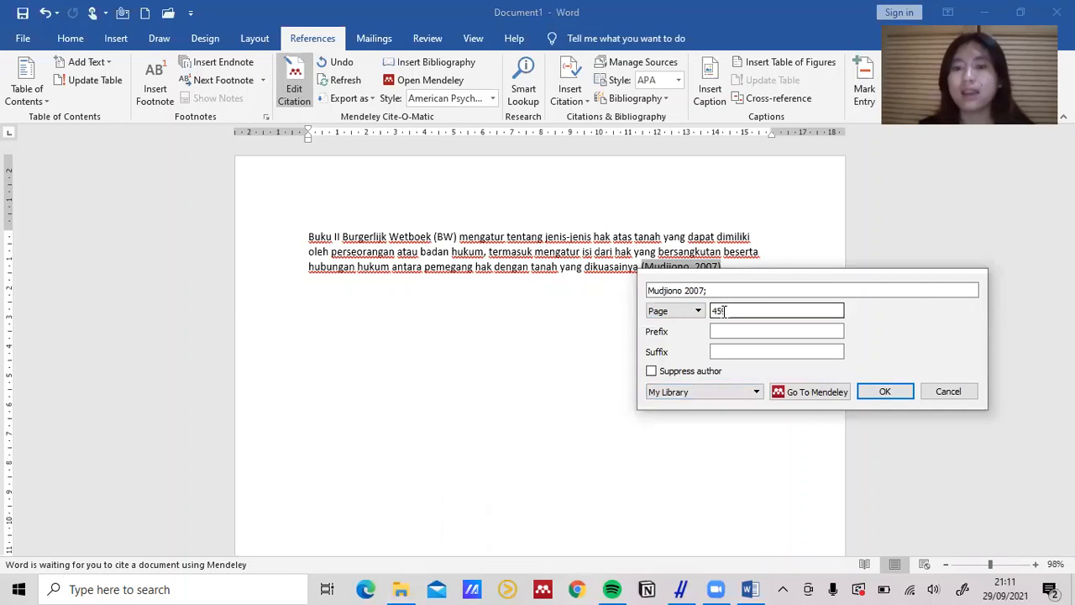
pyautogui.write('9')
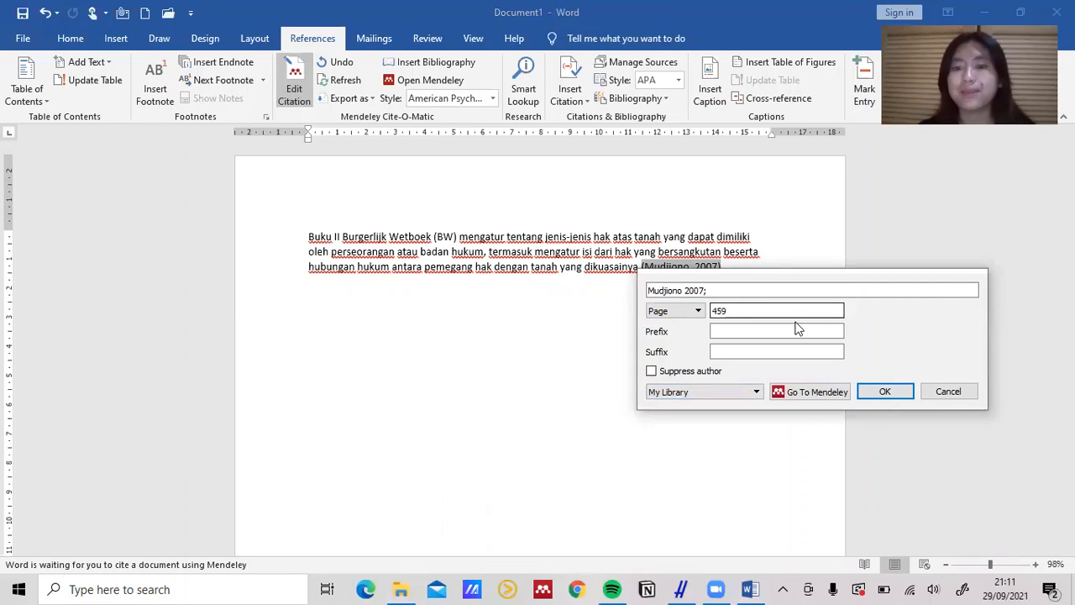
pyautogui.click(884, 392)
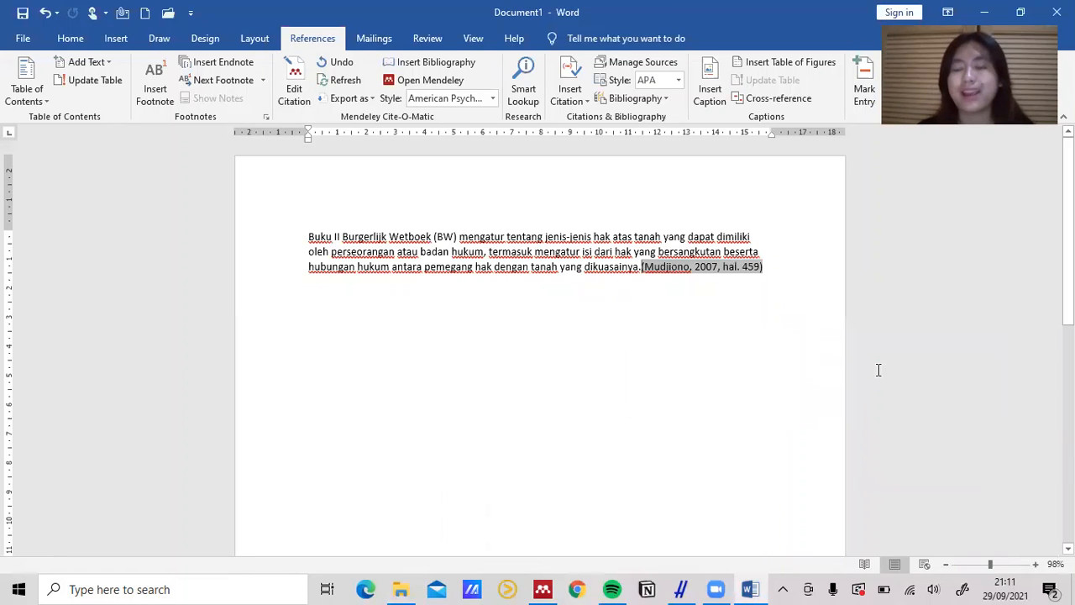
# Start a new paragraph below the cited passage with the words "Jenis hak atas tanah yang".
pyautogui.click(766, 269)
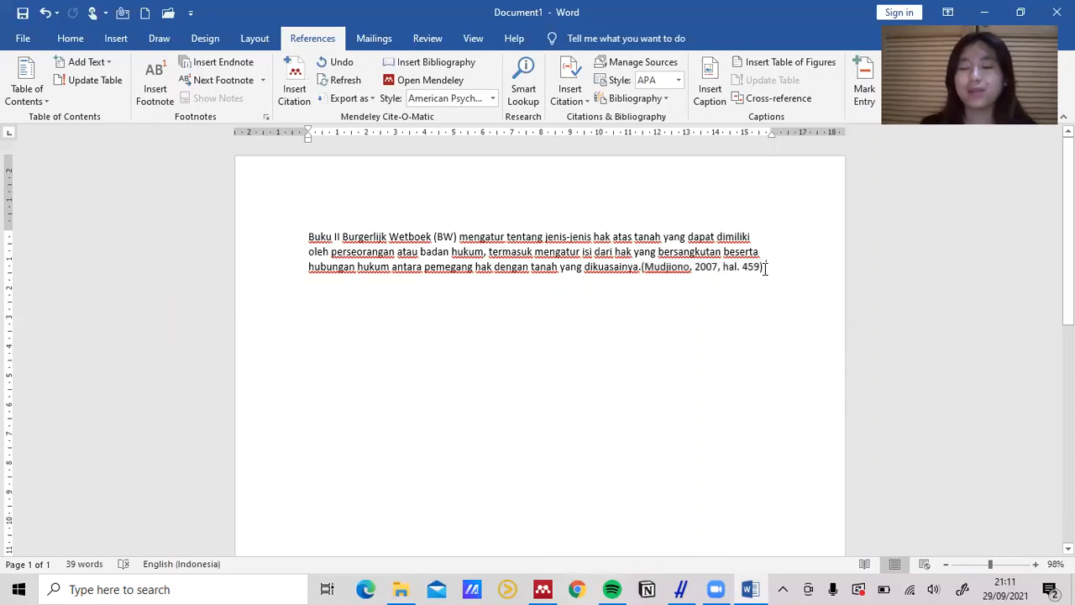
pyautogui.press('Return')
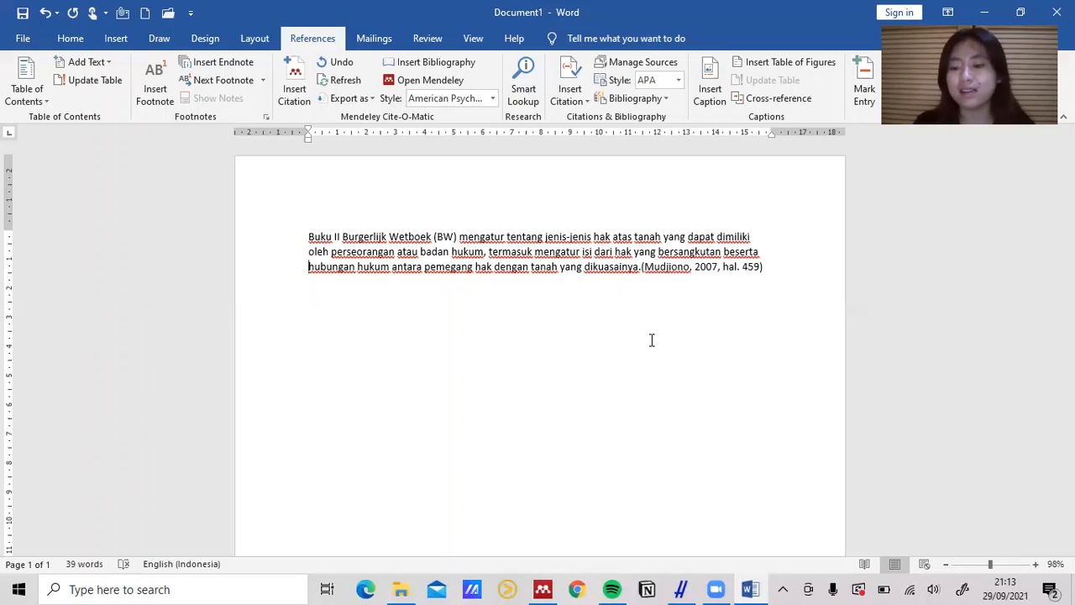
pyautogui.press('Up')
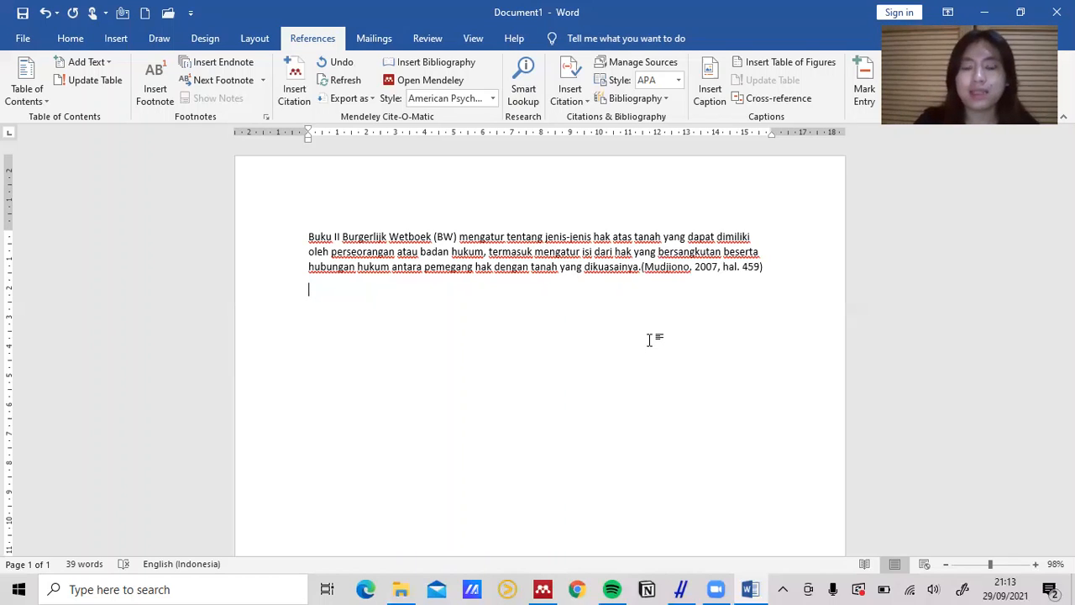
pyautogui.press('Return')
pyautogui.write('Jenis-j')
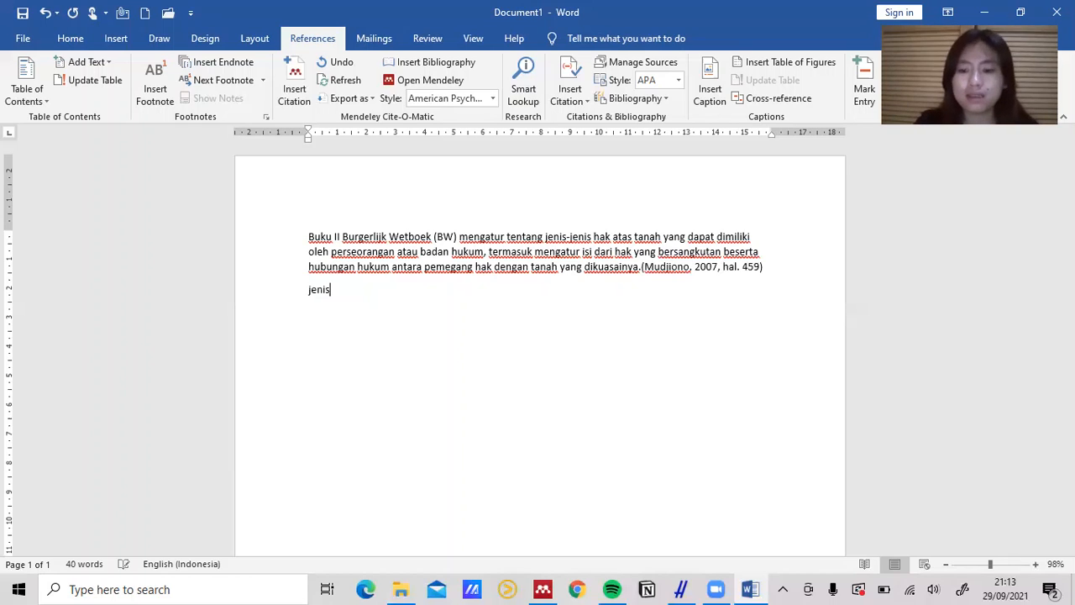
pyautogui.write('en')
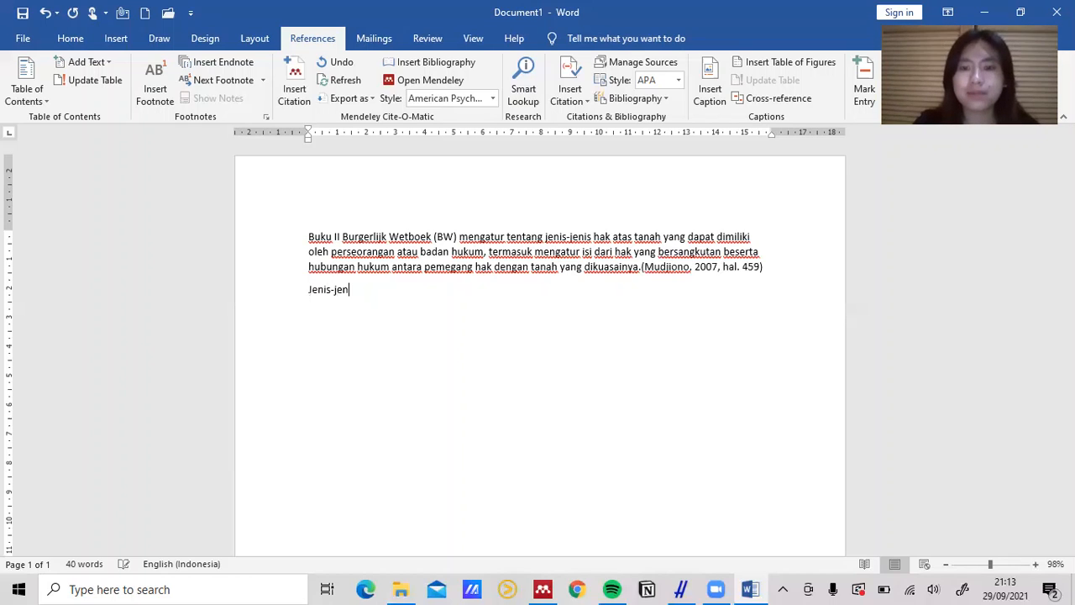
pyautogui.press('BackSpace')
pyautogui.press('BackSpace')
pyautogui.press('BackSpace')
pyautogui.press('BackSpace')
pyautogui.write('halk')
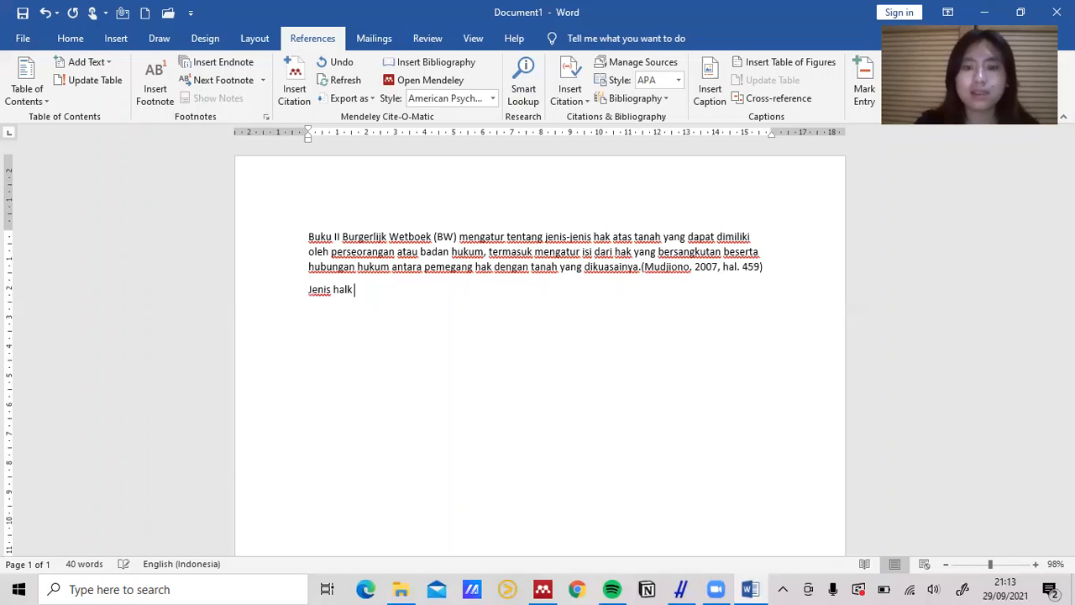
pyautogui.write(' ata')
pyautogui.press('BackSpace')
pyautogui.press('BackSpace')
pyautogui.press('BackSpace')
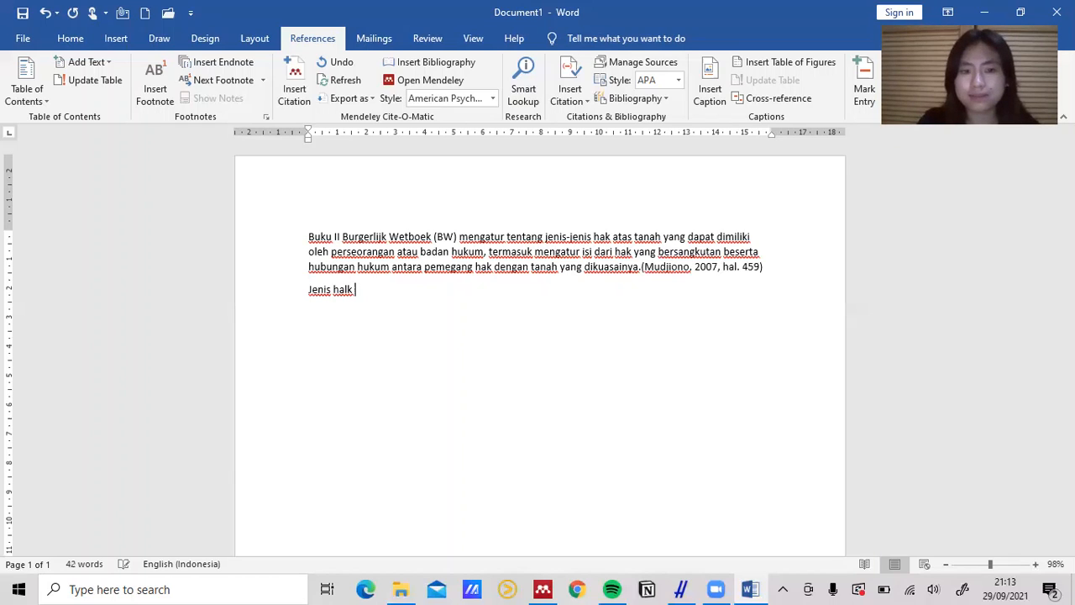
pyautogui.press('BackSpace')
pyautogui.press('BackSpace')
pyautogui.press('BackSpace')
pyautogui.write('k ata')
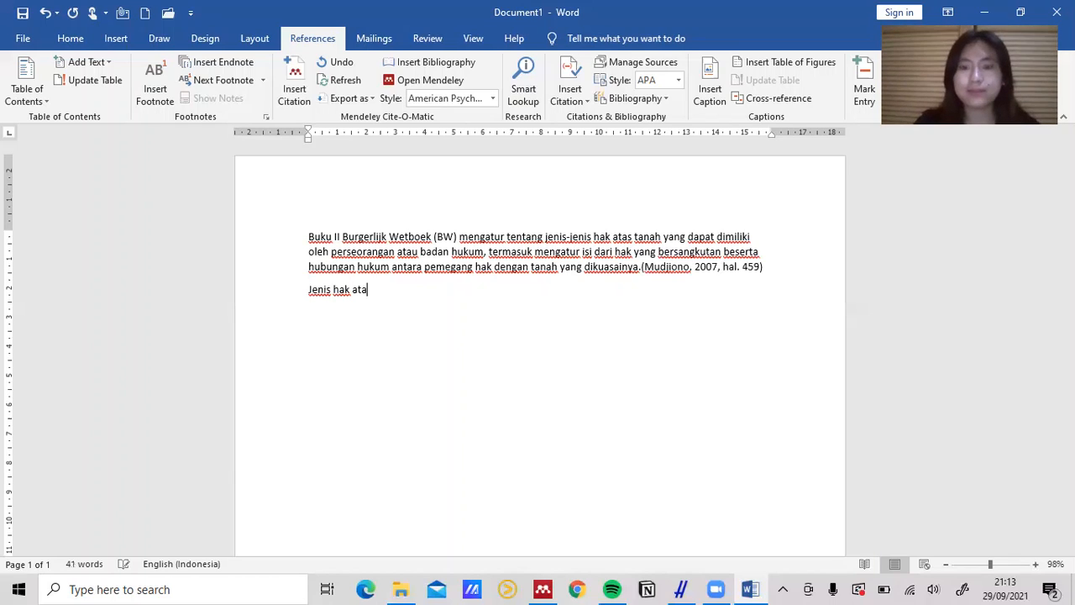
pyautogui.write('s tanah yang d')
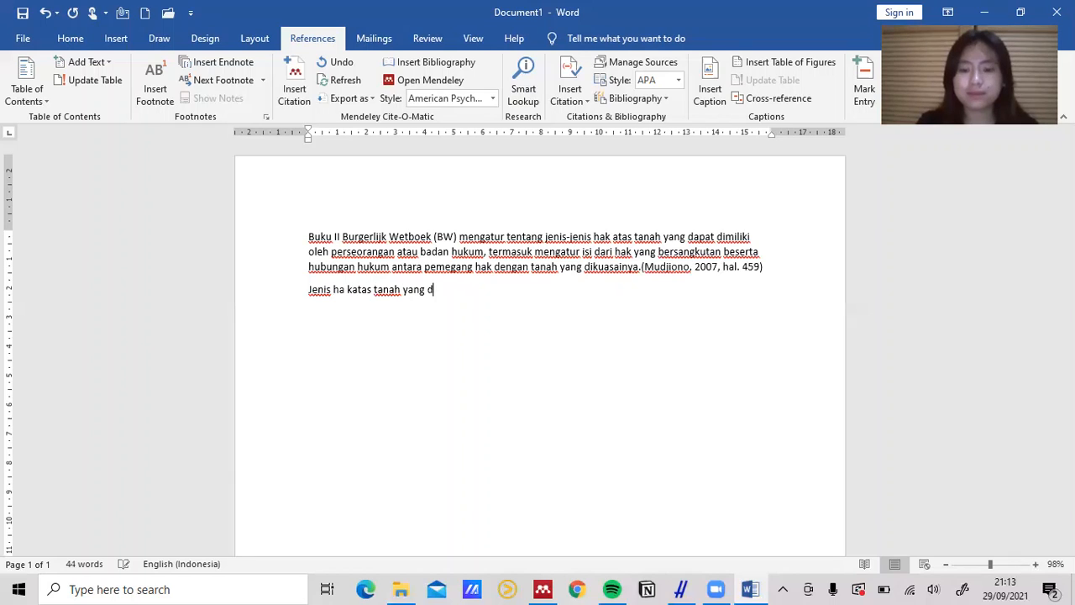
pyautogui.write('a')
pyautogui.press('BackSpace')
pyautogui.press('BackSpace')
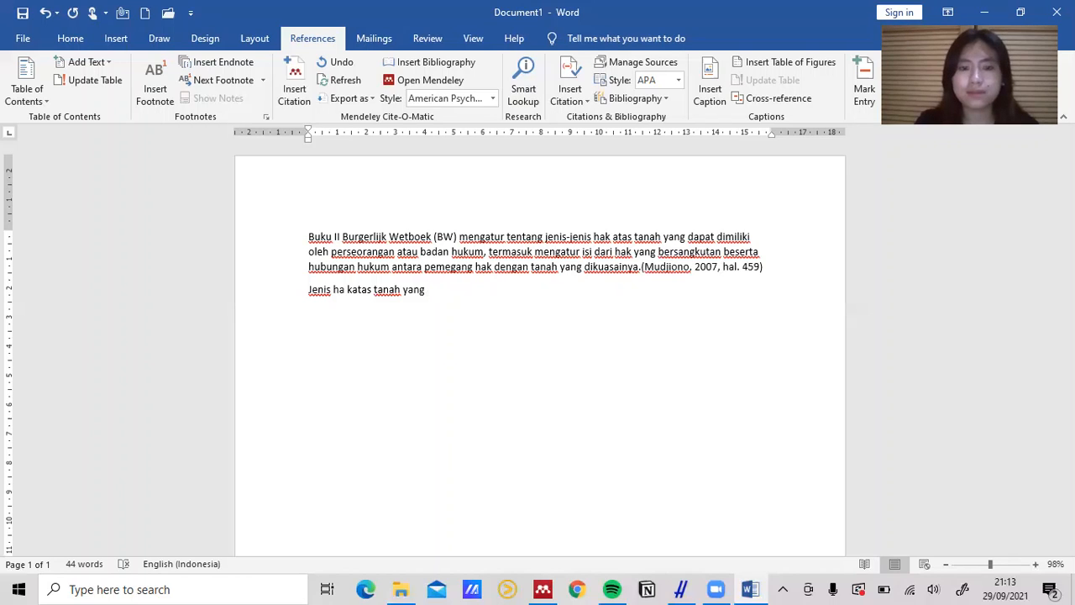
# Continue the new paragraph with "dapat dimiliki oleh individu atau badan hukum".
pyautogui.write('dapa')
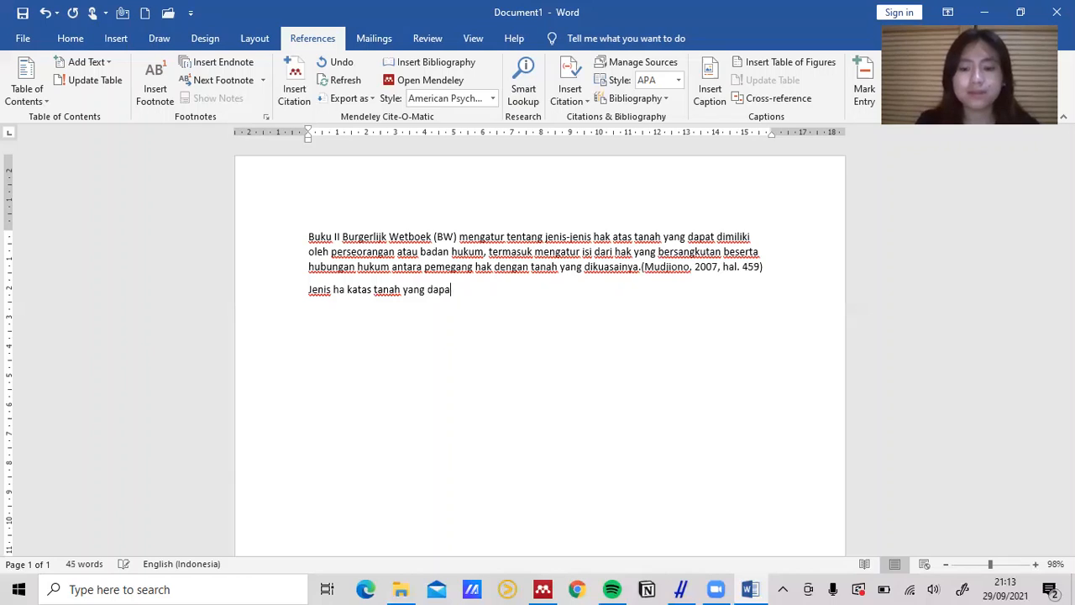
pyautogui.write('t dimiliki o')
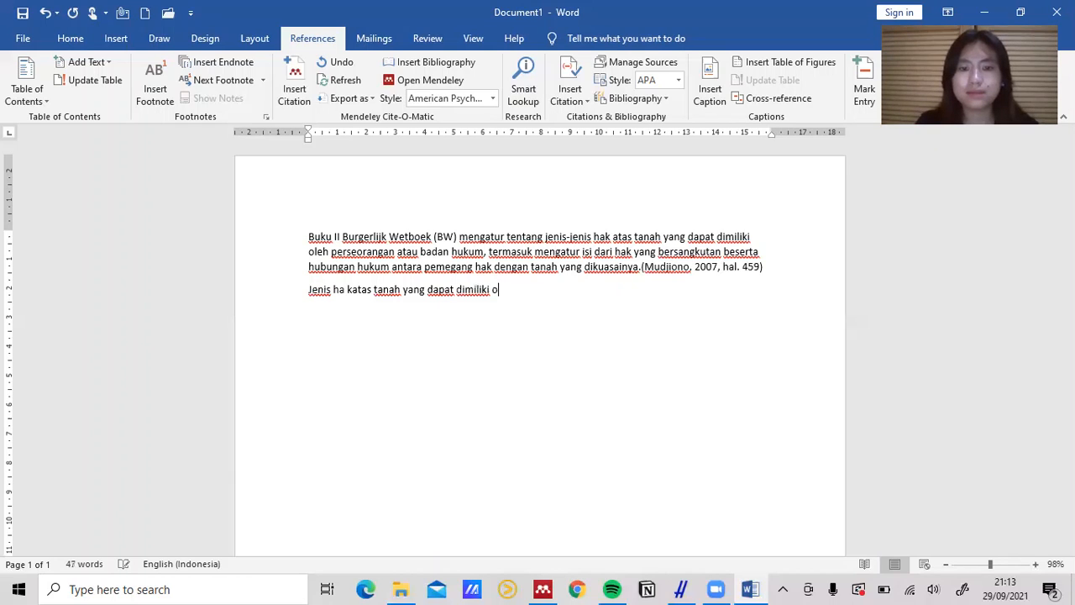
pyautogui.write('leh ')
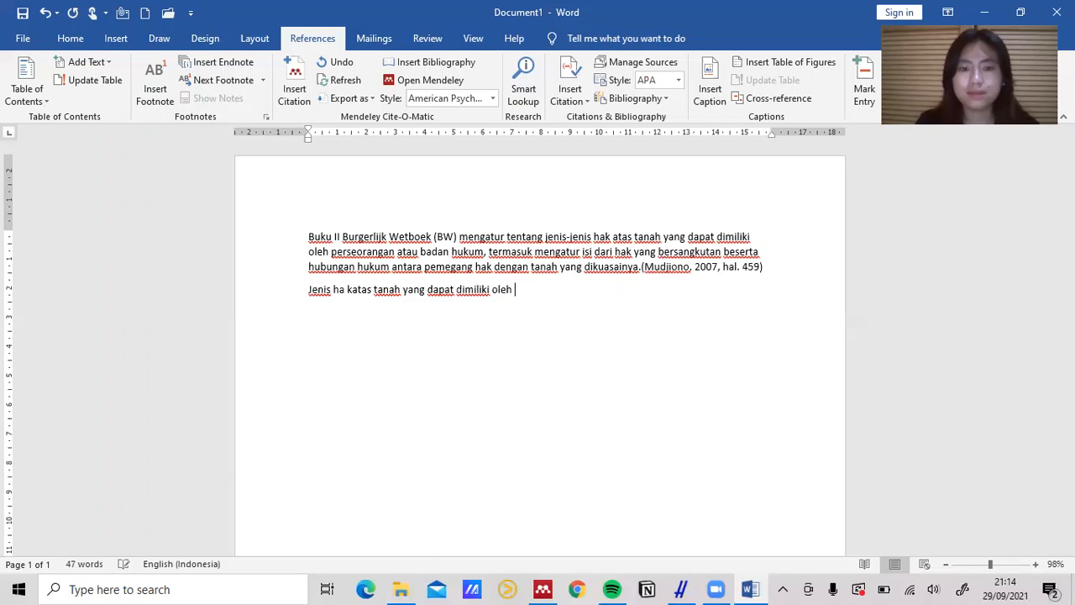
pyautogui.write('in')
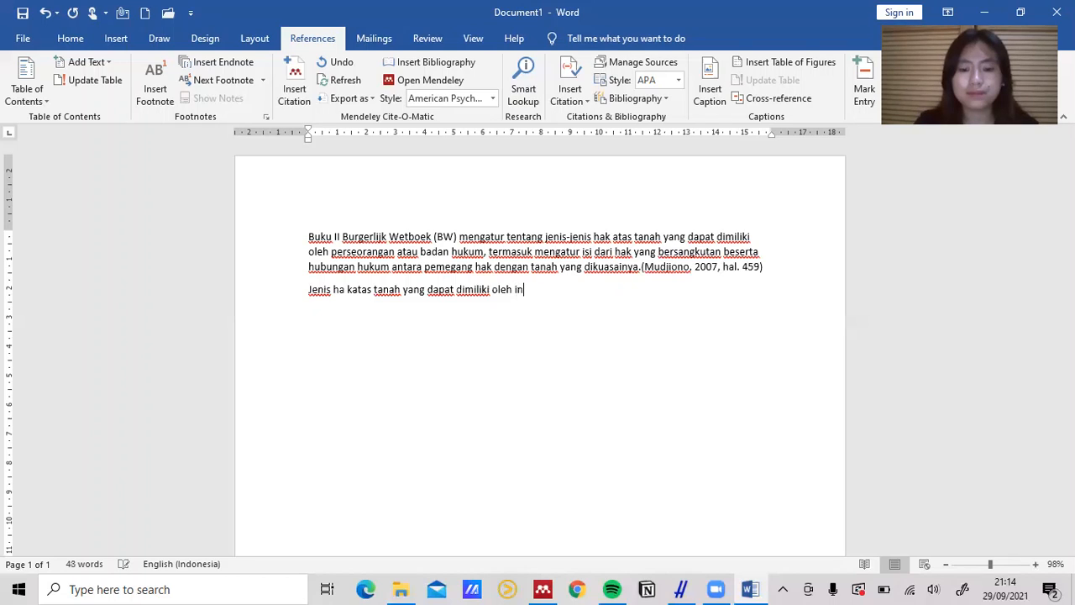
pyautogui.write('dividua tau ')
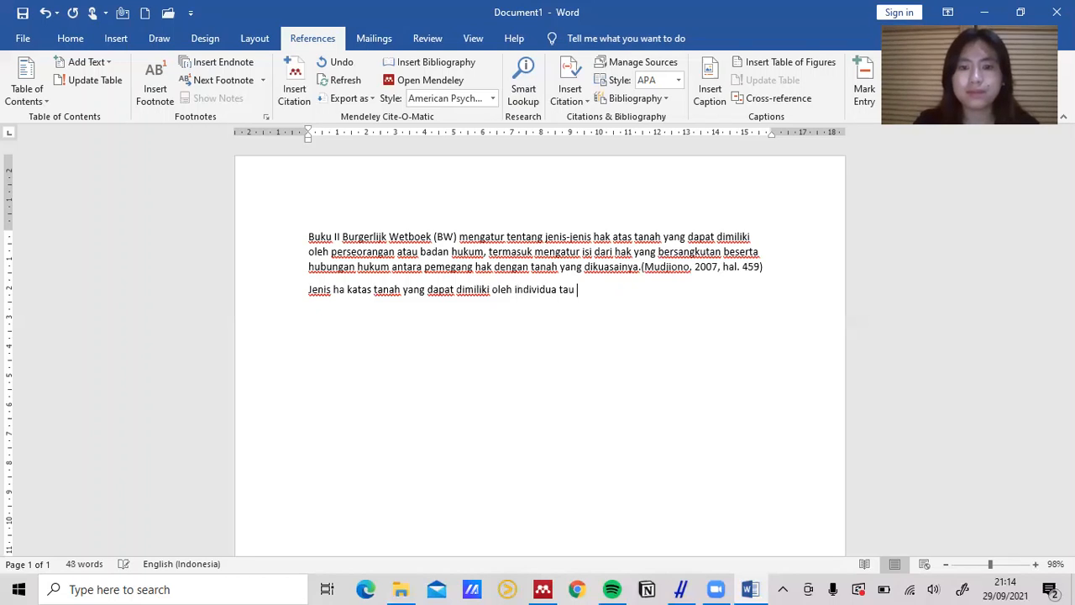
pyautogui.write('bada')
pyautogui.press('BackSpace')
pyautogui.press('BackSpace')
pyautogui.press('BackSpace')
pyautogui.press('BackSpace')
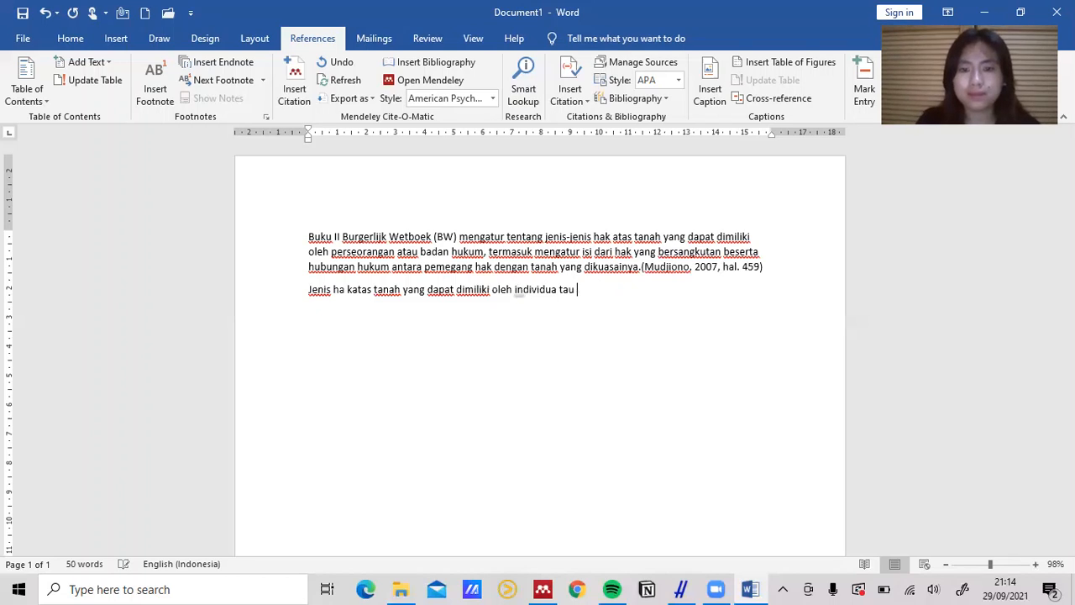
pyautogui.press('BackSpace')
pyautogui.press('BackSpace')
pyautogui.press('BackSpace')
pyautogui.press('BackSpace')
pyautogui.press('BackSpace')
pyautogui.press('BackSpace')
pyautogui.write('atau ba')
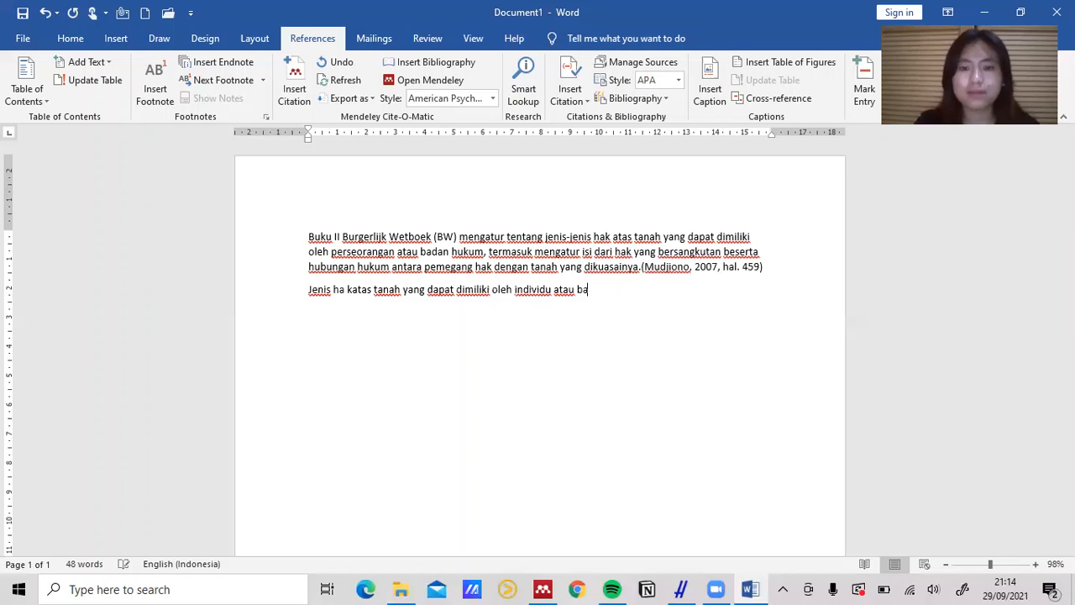
pyautogui.write('dan hukum')
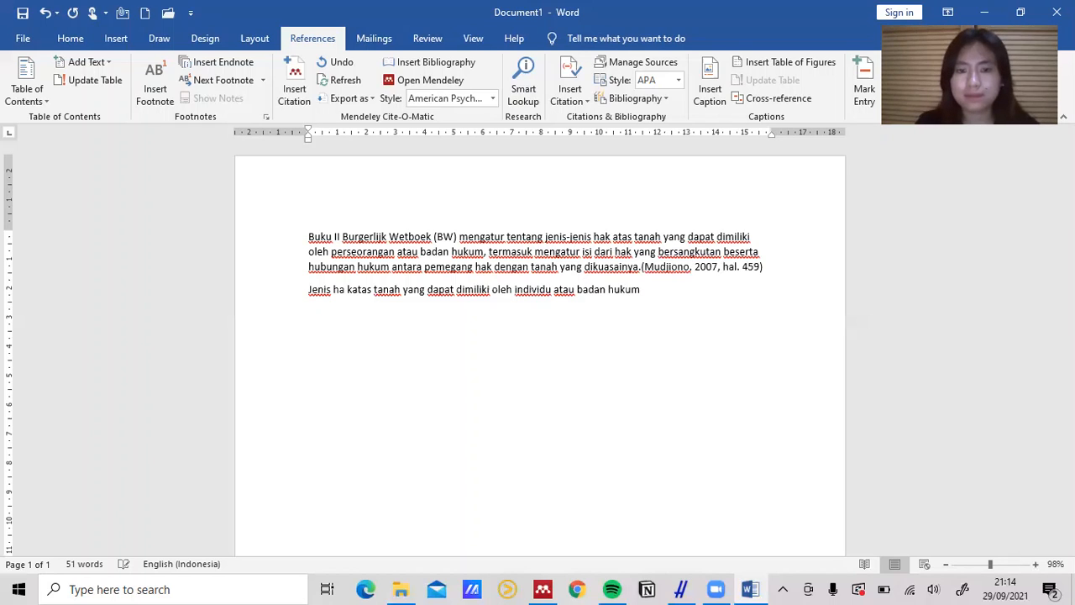
# Correct "ha katas" to "hak atas" in the new paragraph and place the cursor after "hukum".
pyautogui.click(346, 289)
pyautogui.press('BackSpace')
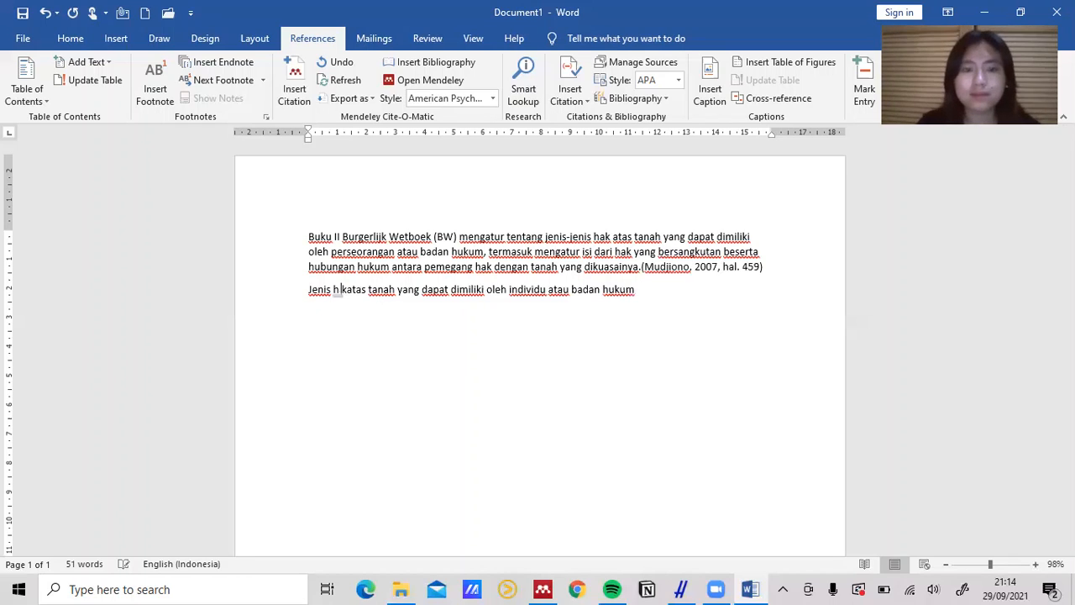
pyautogui.write('ak')
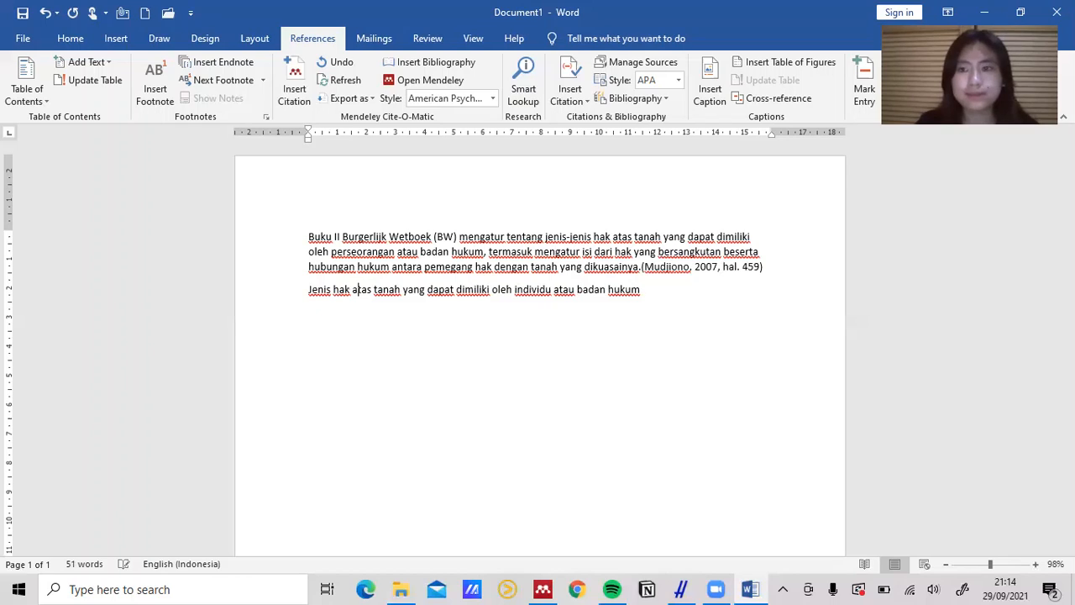
pyautogui.click(490, 290)
pyautogui.click(548, 289)
pyautogui.click(641, 290)
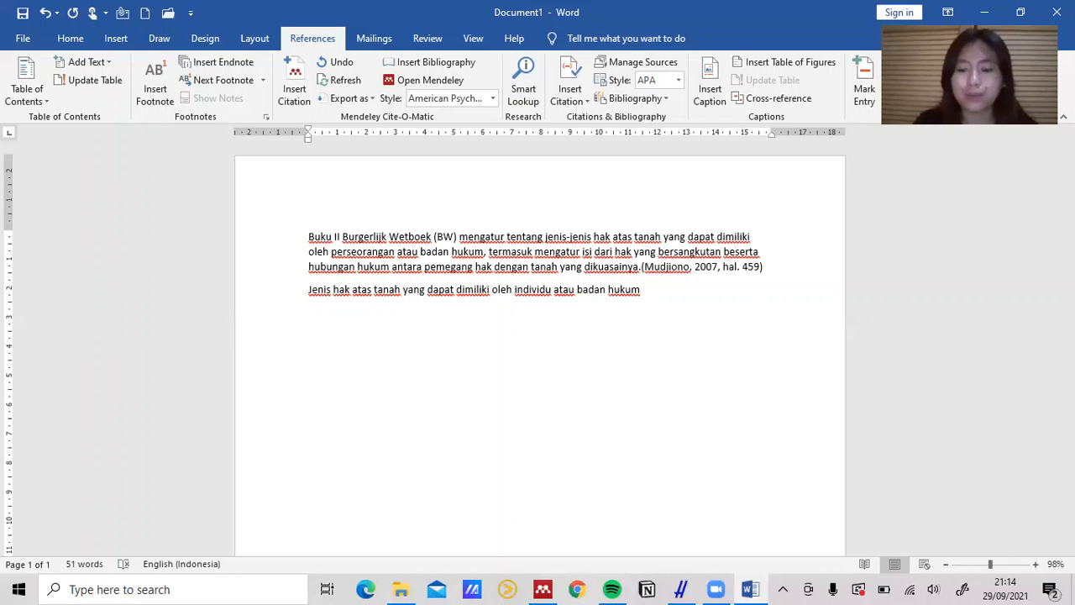
# Continue the new paragraph after "badan hukum" with ", dan mengatur mengenai isi dari".
pyautogui.write(', juga ')
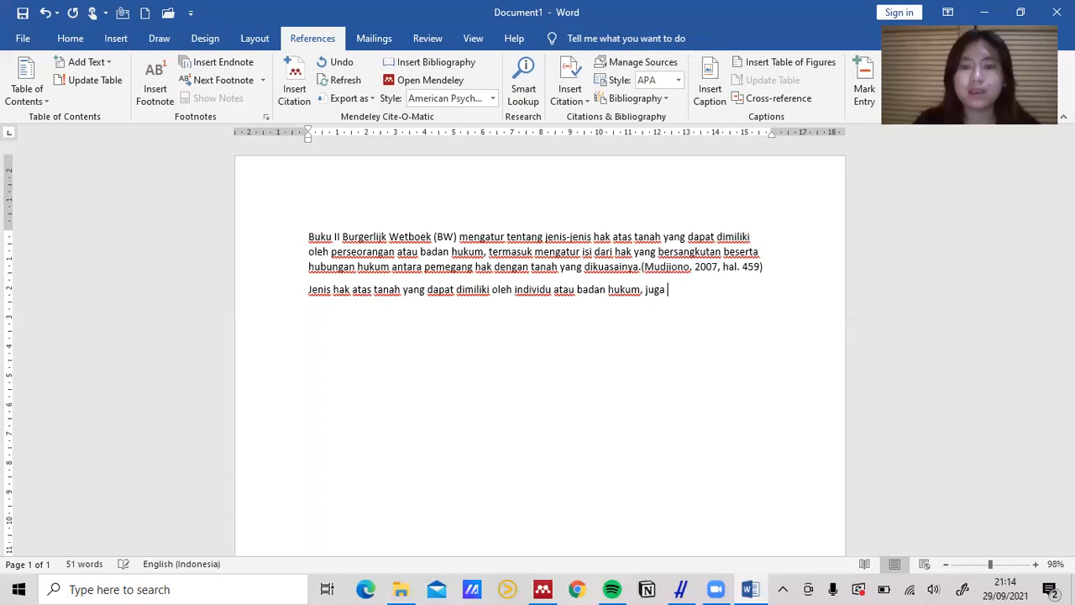
pyautogui.write('me')
pyautogui.press('BackSpace')
pyautogui.press('BackSpace')
pyautogui.press('BackSpace')
pyautogui.press('BackSpace')
pyautogui.press('BackSpace')
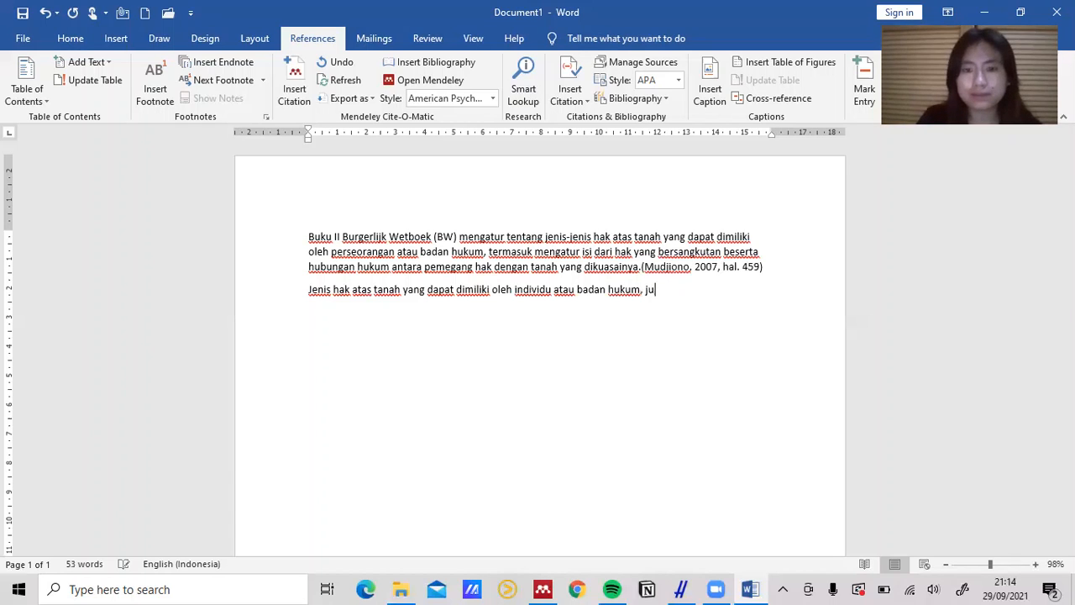
pyautogui.press('BackSpace')
pyautogui.press('BackSpace')
pyautogui.write('dan men')
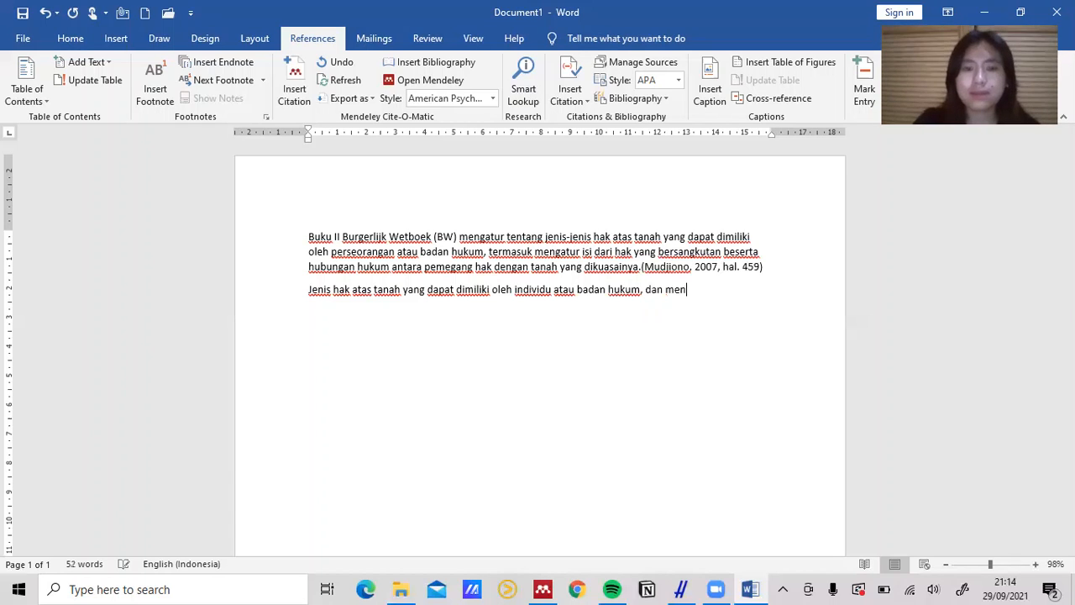
pyautogui.write('gatur men')
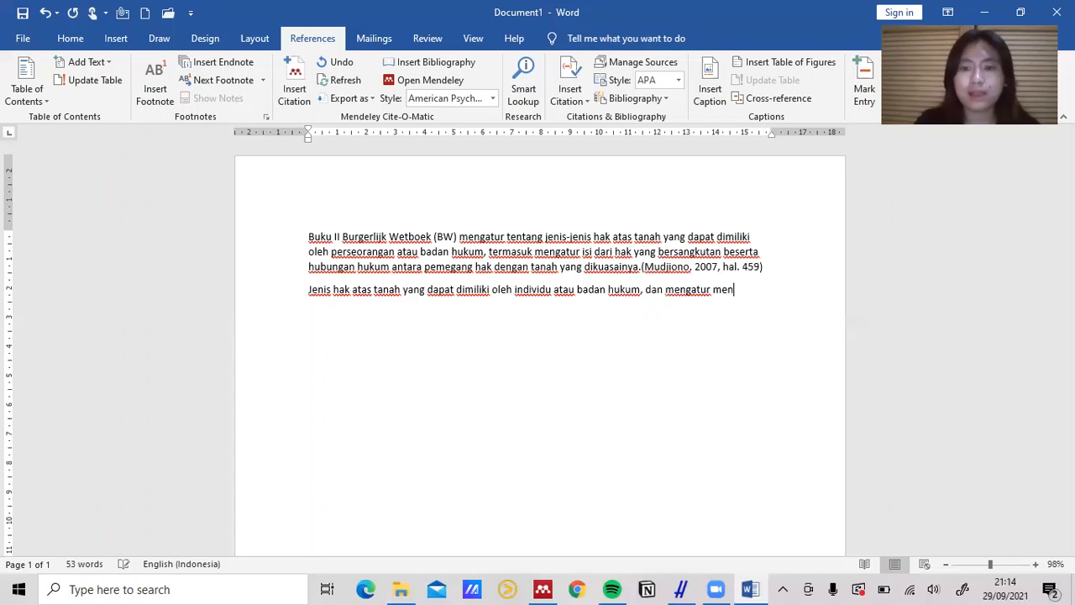
pyautogui.write('genai isi dari')
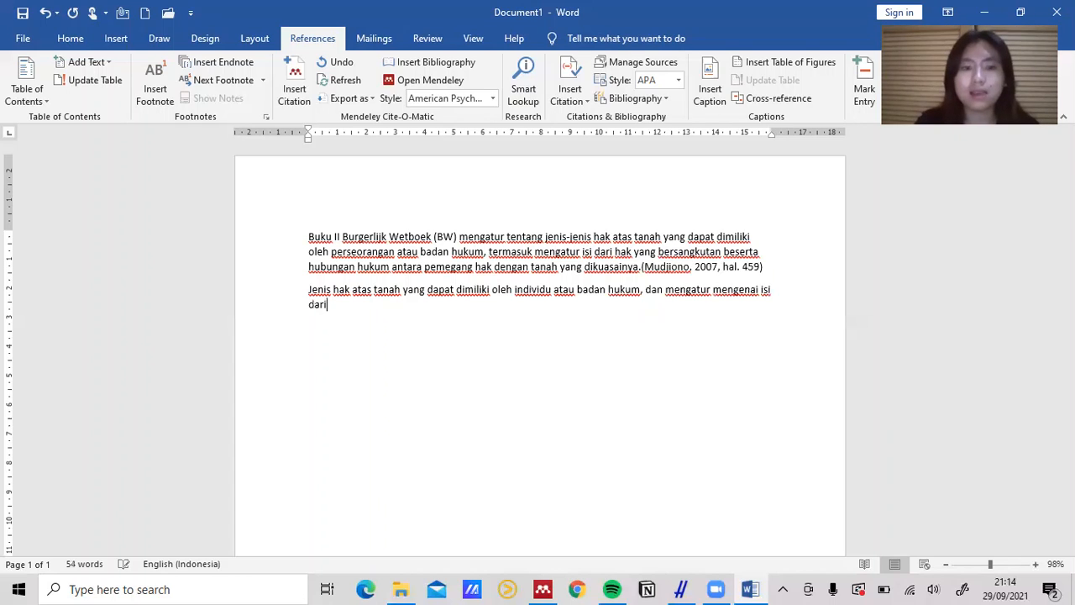
# Add the words "hak yang bersangkutan" to the end of the new paragraph.
pyautogui.write(' hak yang ber')
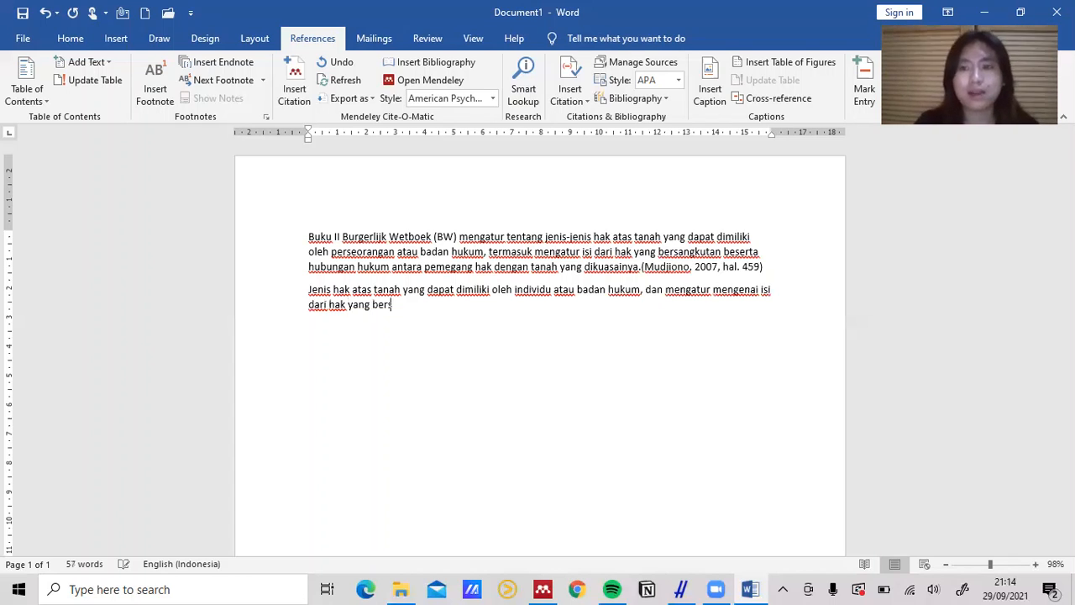
pyautogui.write('sangkur')
pyautogui.press('BackSpace')
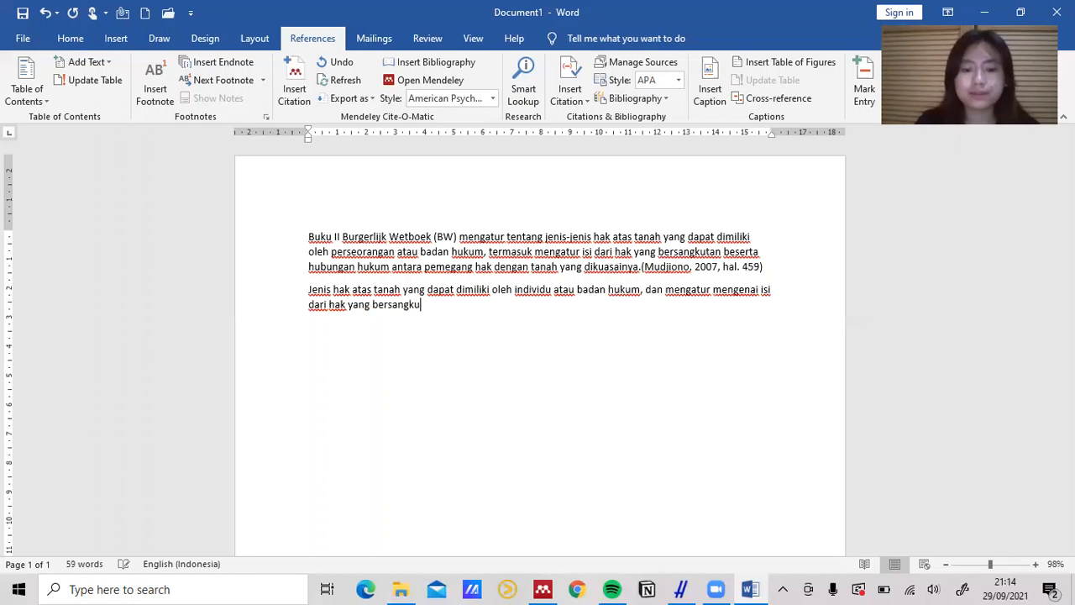
pyautogui.write('tan bes')
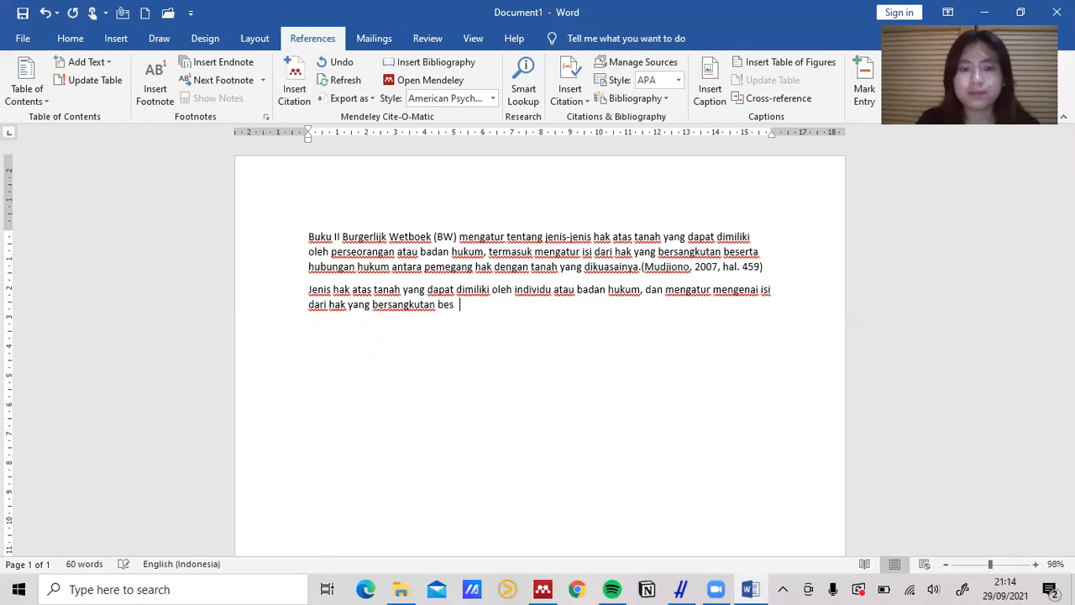
pyautogui.press('BackSpace')
pyautogui.press('BackSpace')
pyautogui.press('BackSpace')
pyautogui.press('BackSpace')
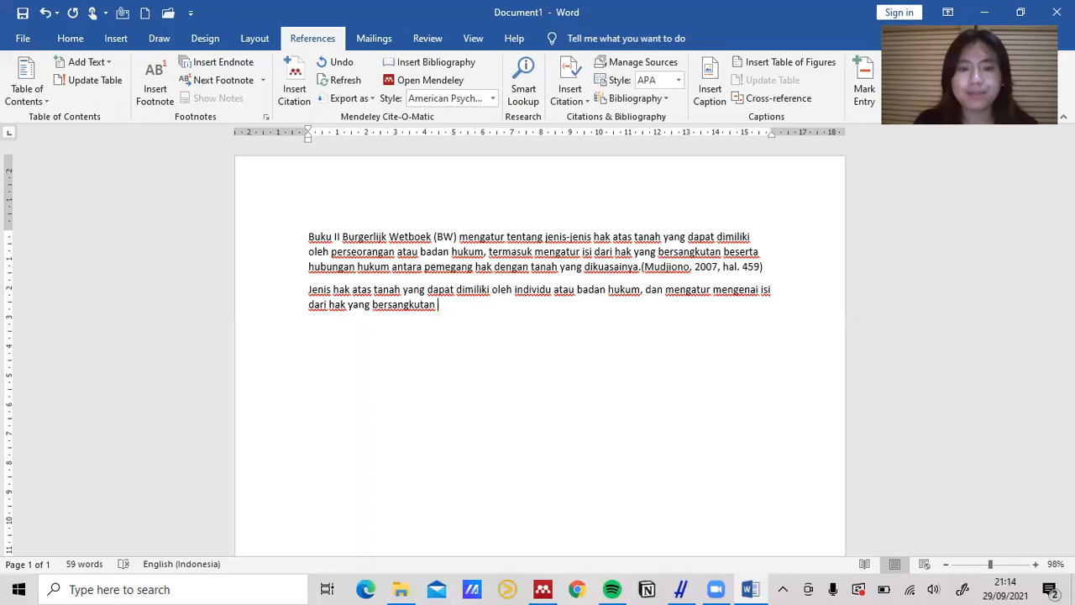
# Extend the sentence with "beserta hubungan hukum antara pemegang hak dengan tanah yang dikuasai".
pyautogui.write('beserta h')
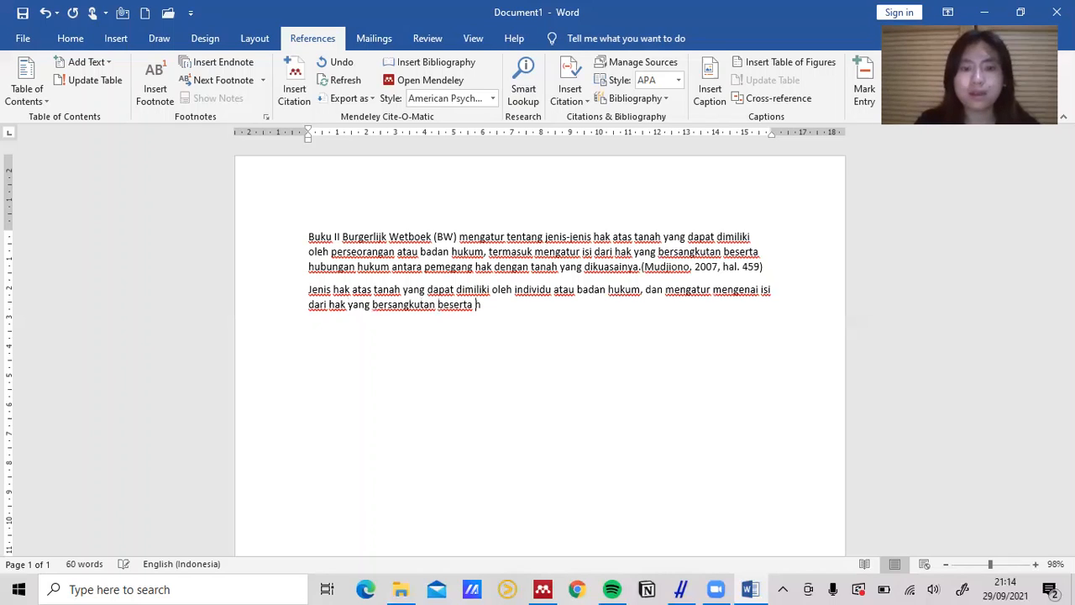
pyautogui.write('ubungan hu')
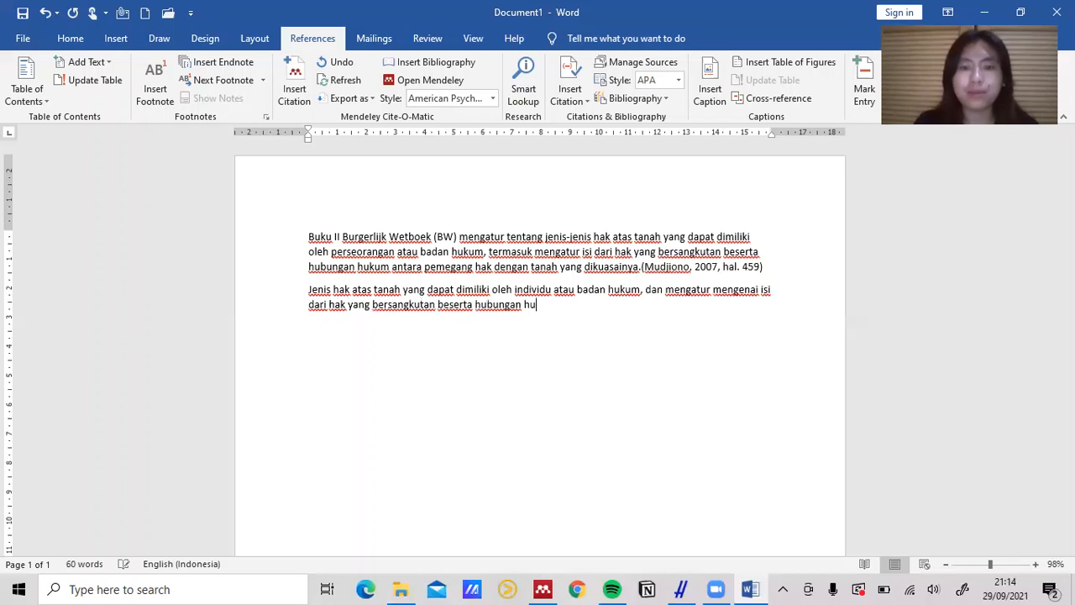
pyautogui.write('kum antara ')
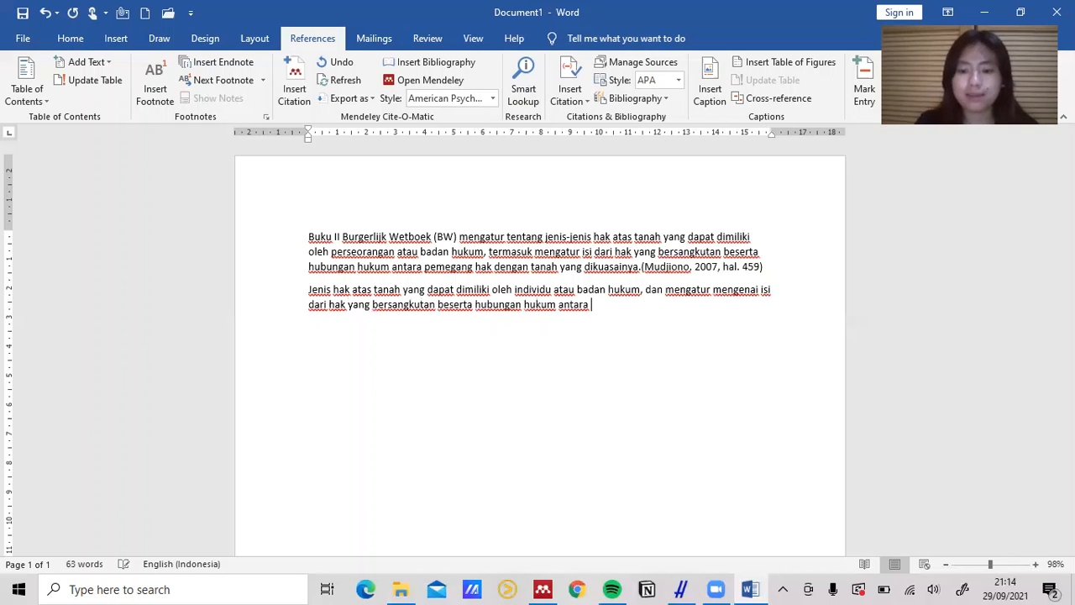
pyautogui.write('pemegang ha')
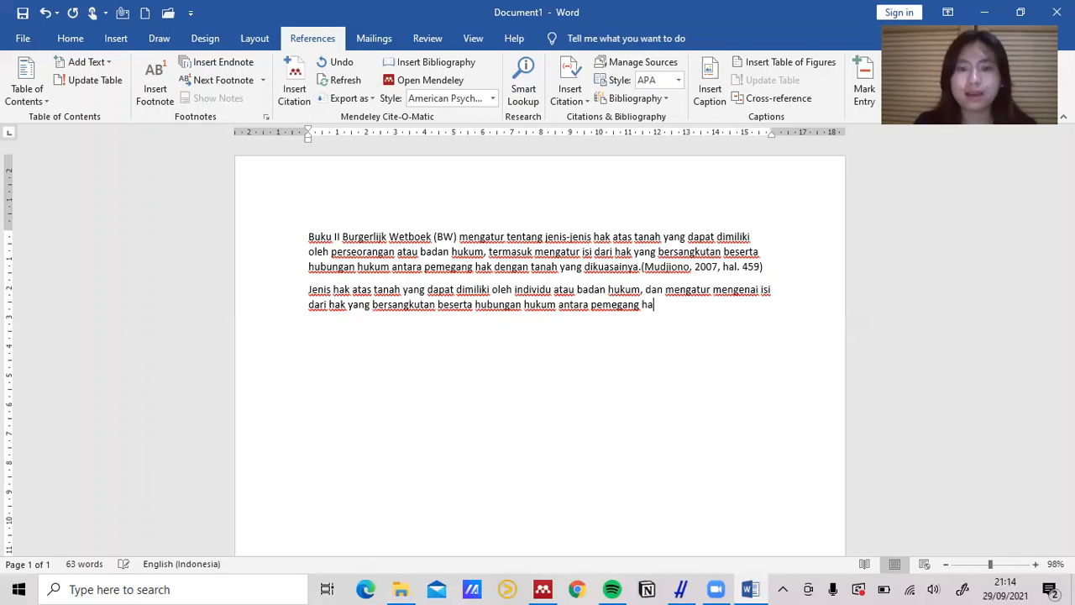
pyautogui.write('k dengan tanah')
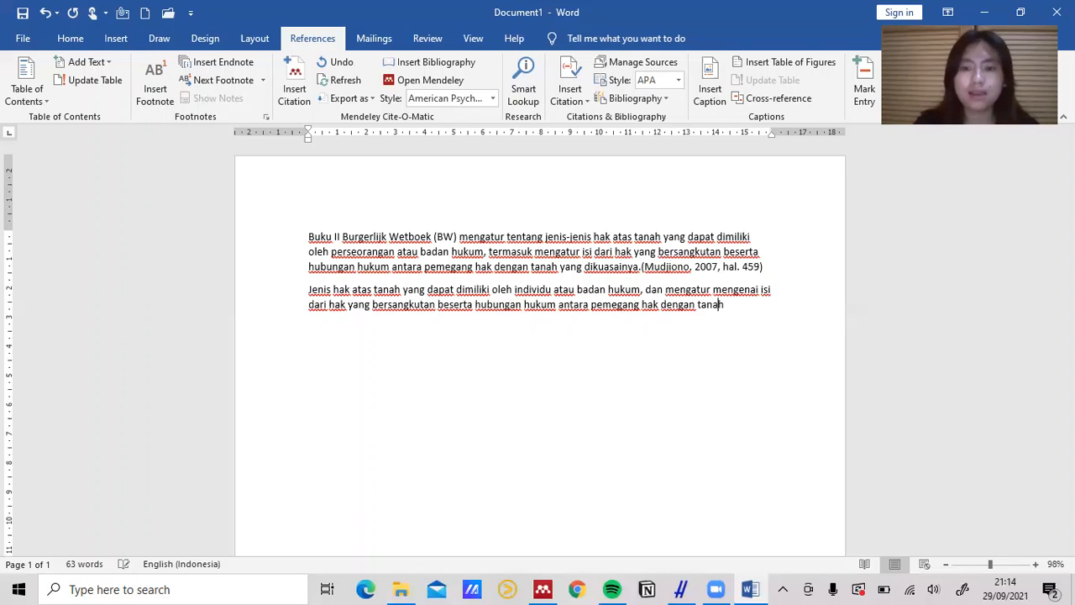
pyautogui.write(' yang dik')
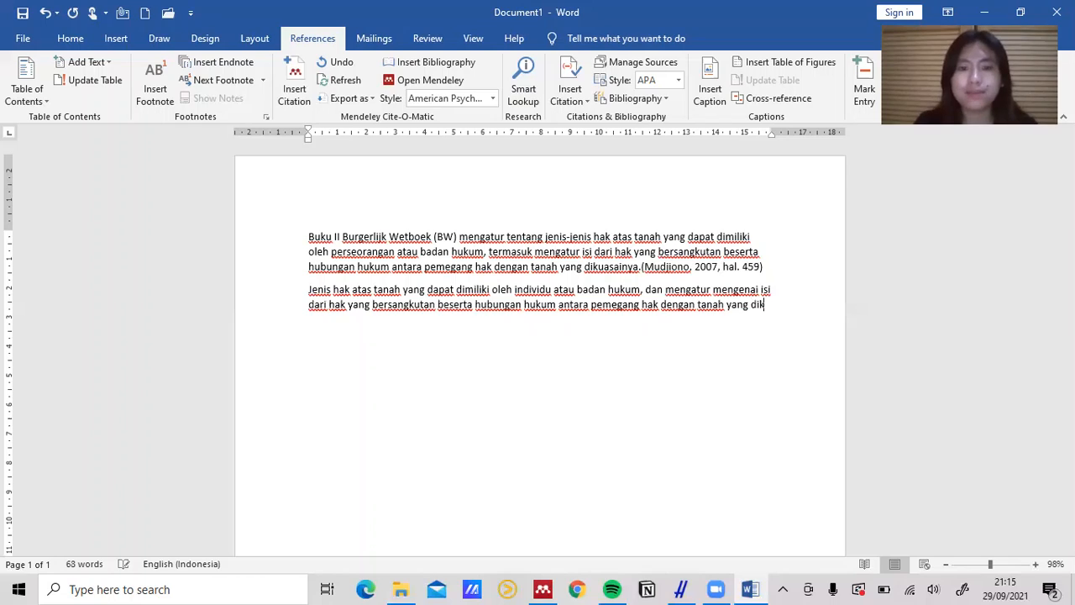
pyautogui.write('uasai')
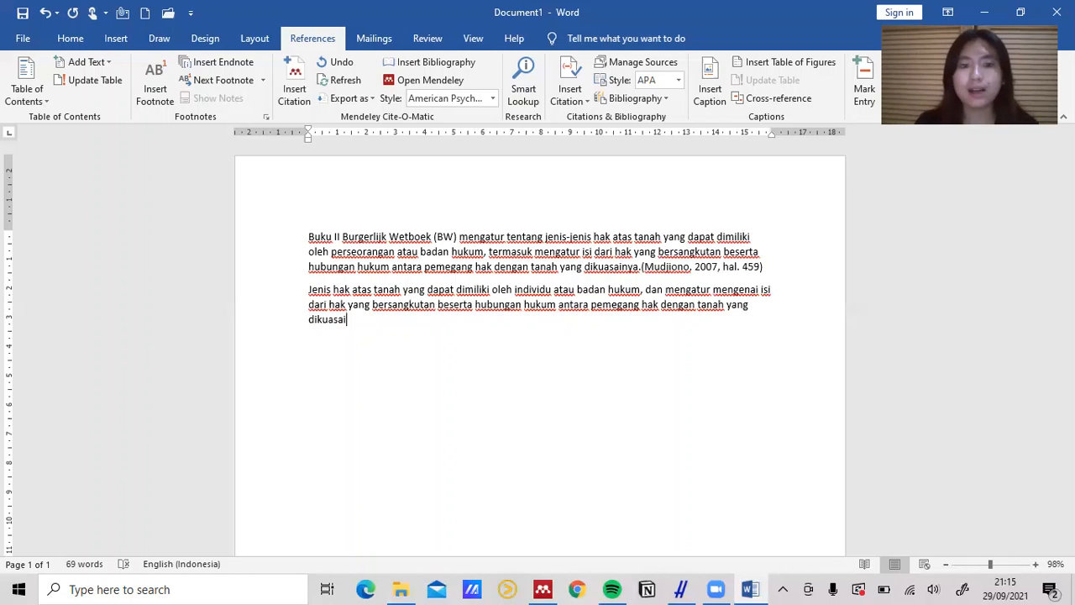
# Finish the paraphrased sentence with "diatur di dalam Buku II Burgerlijk Wetboek (BW)".
pyautogui.write(' di')
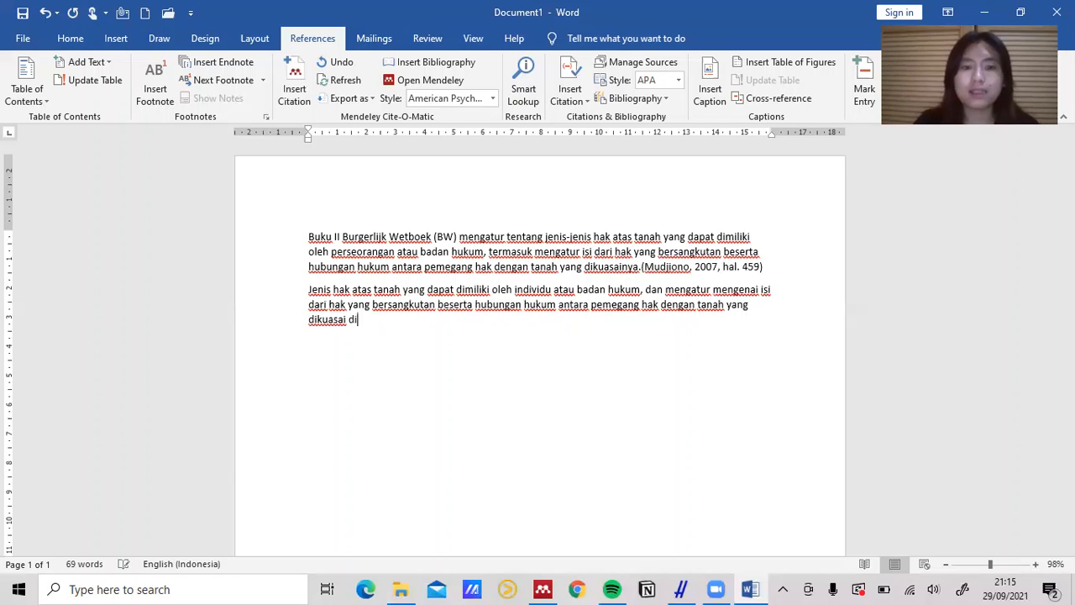
pyautogui.write('atur di d')
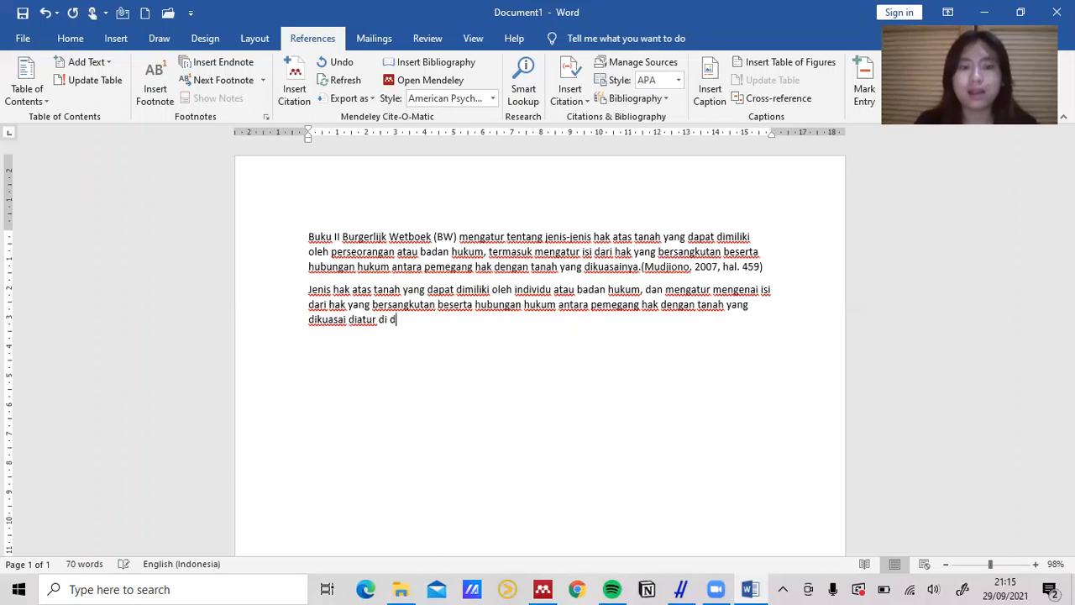
pyautogui.write('alam Buku')
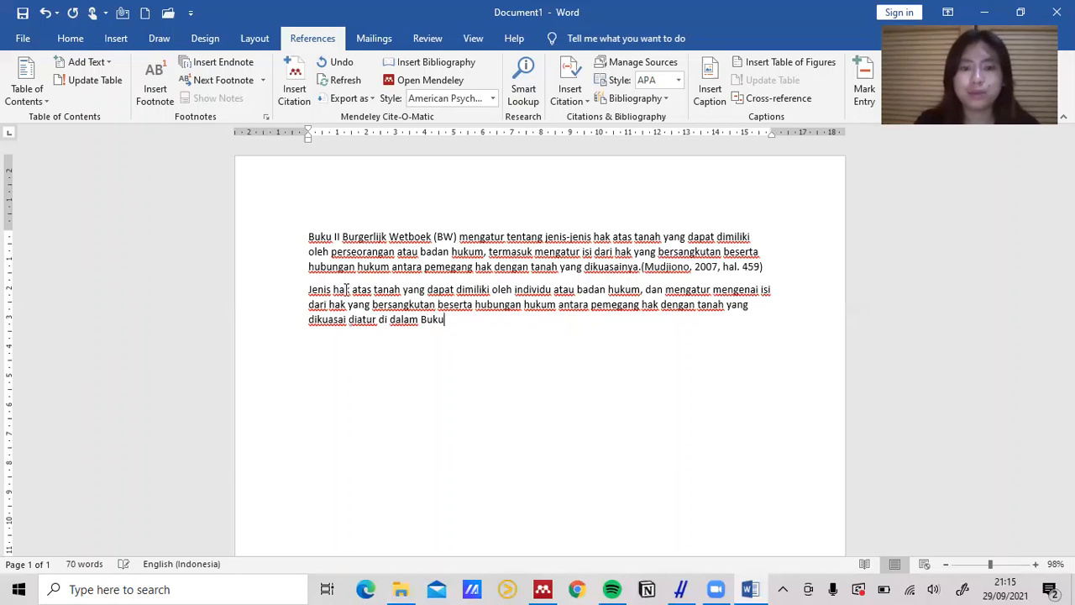
pyautogui.write(' II Burg')
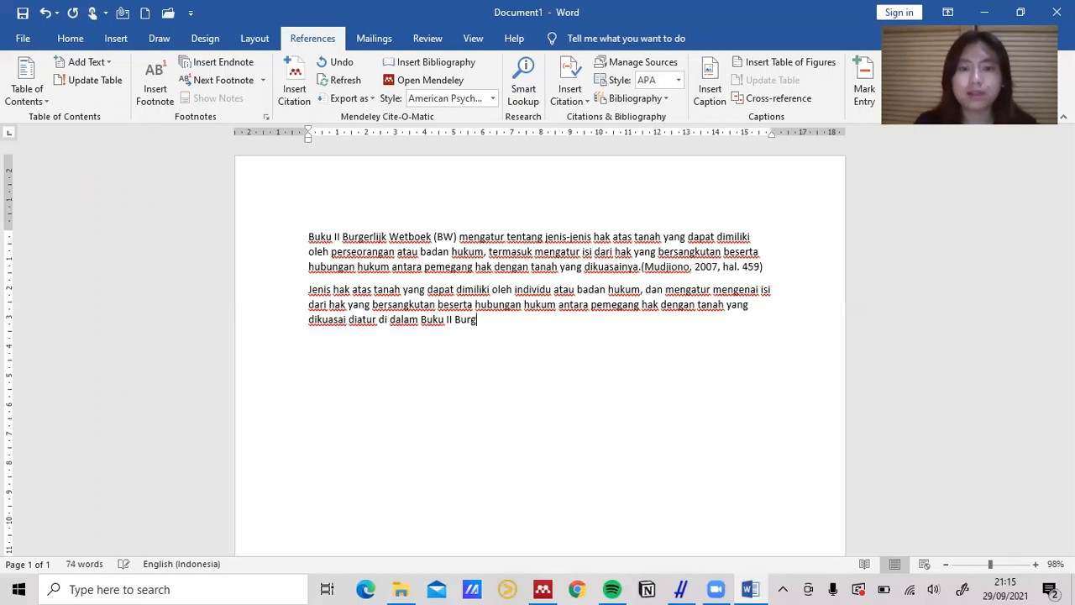
pyautogui.write('erlijk ')
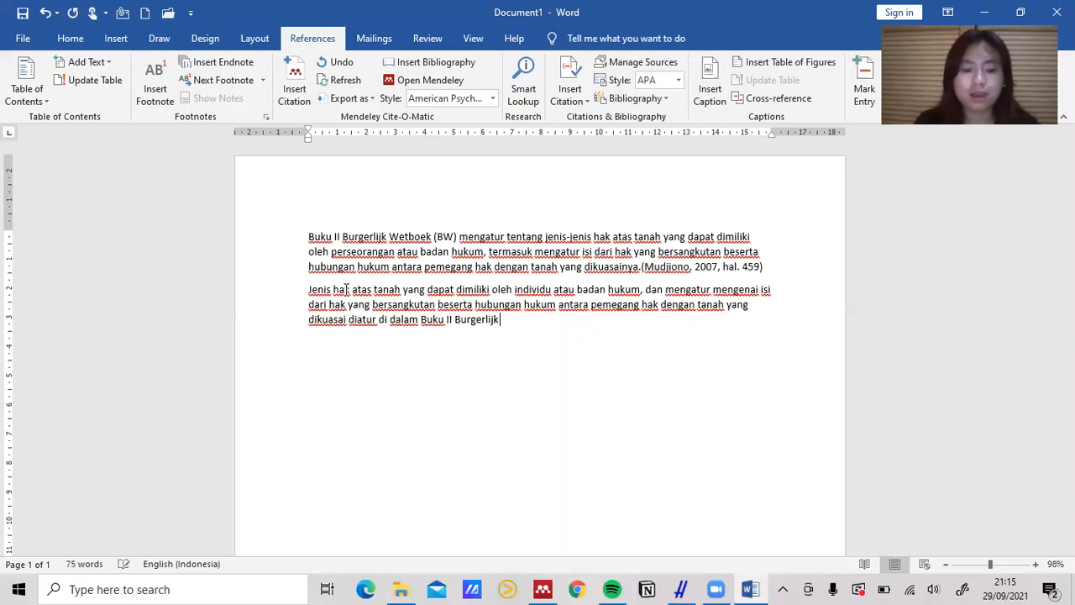
pyautogui.write('Wetb')
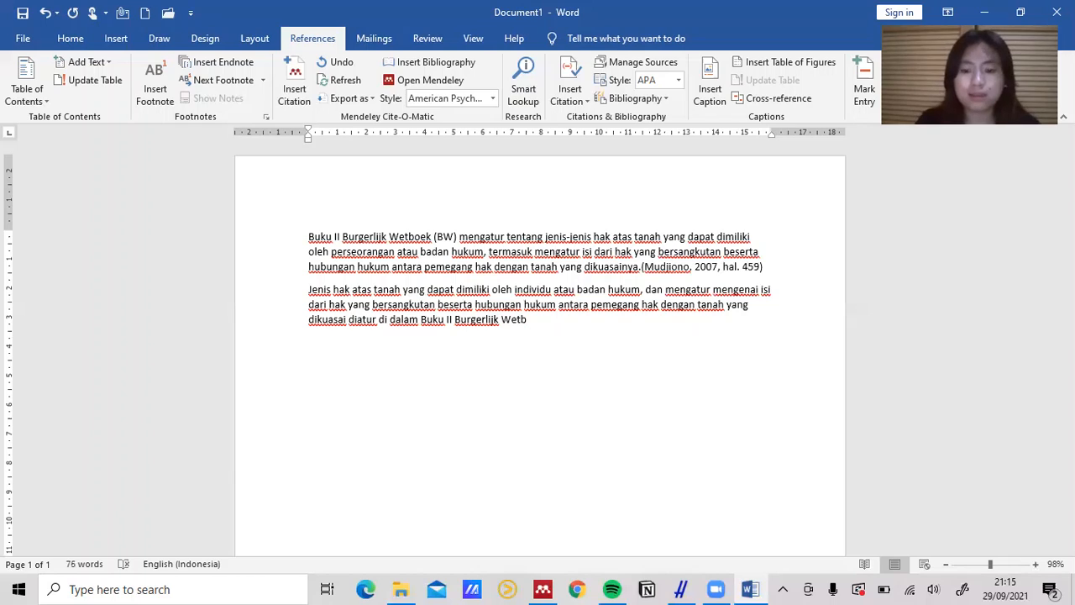
pyautogui.write('oek')
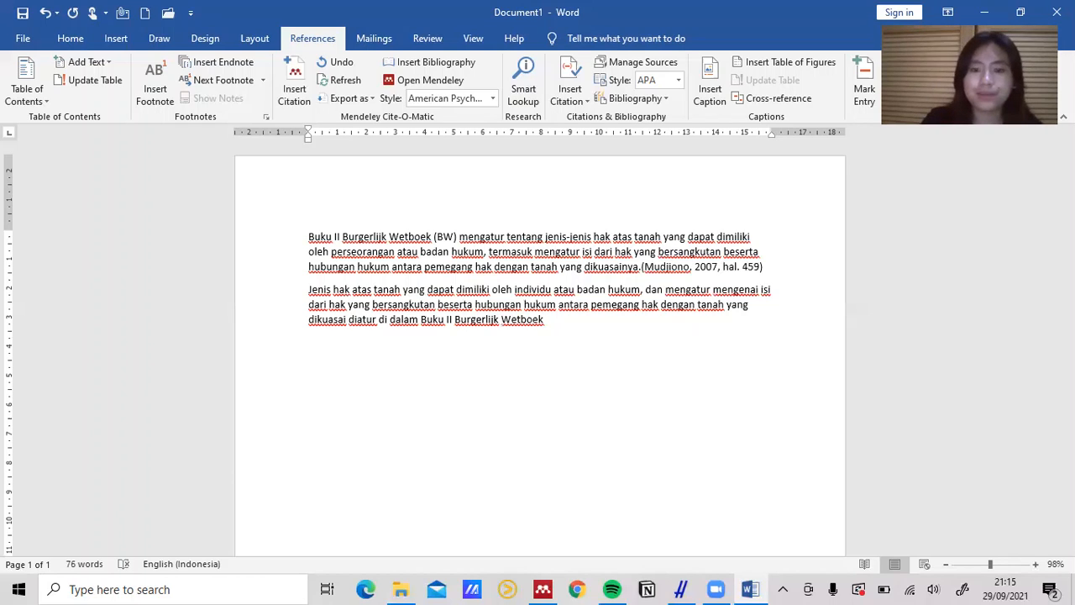
pyautogui.write(' (B')
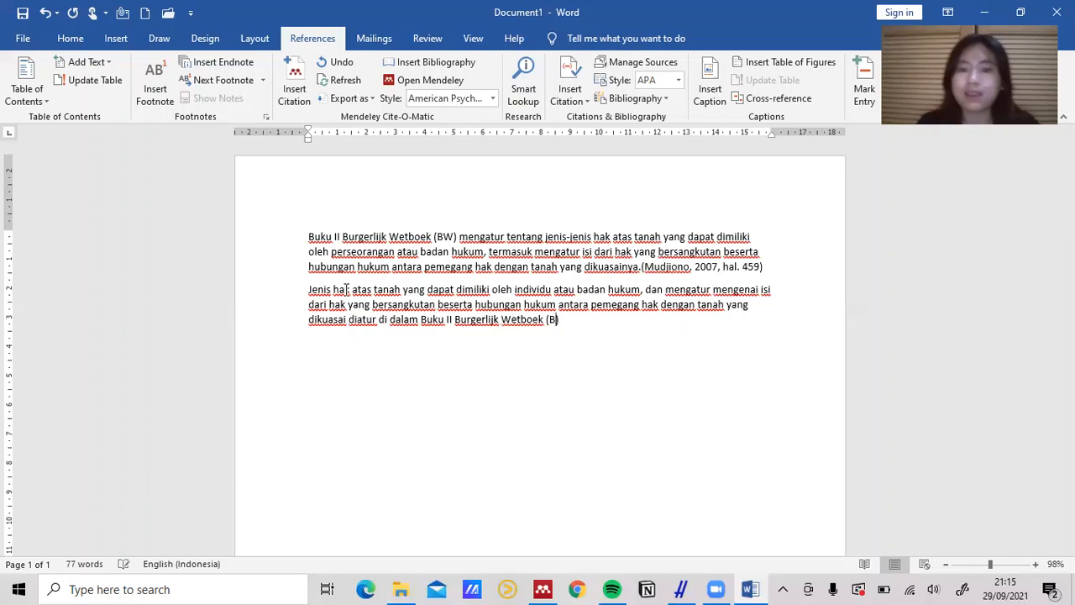
pyautogui.write('W)')
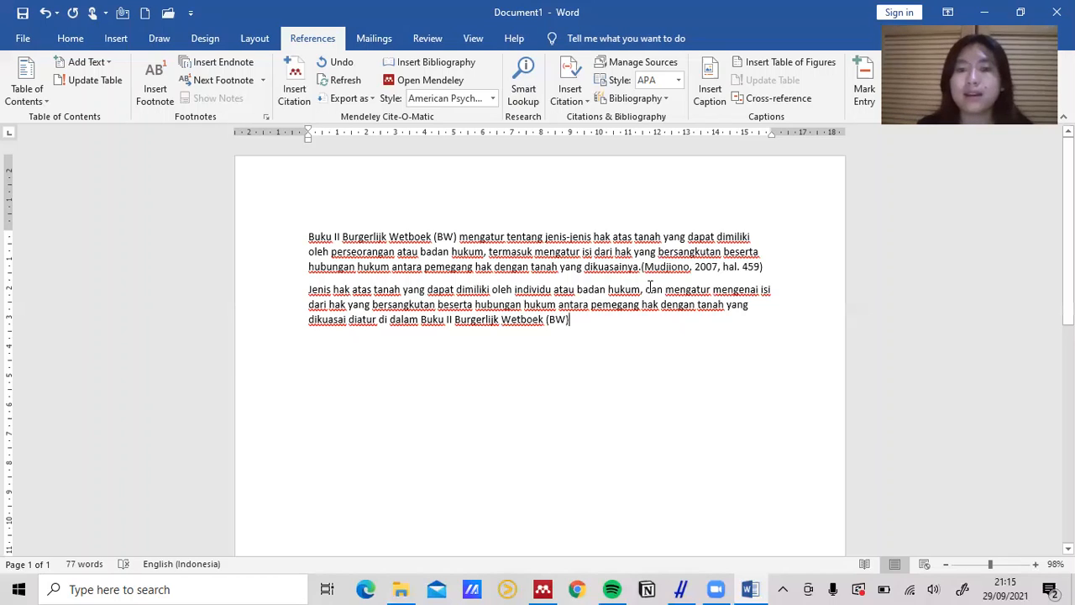
# Start a Mendeley citation after the paraphrase's "(BW)", switch to Mendeley Desktop and copy the article title from the PDF's first page.
pyautogui.click(728, 266)
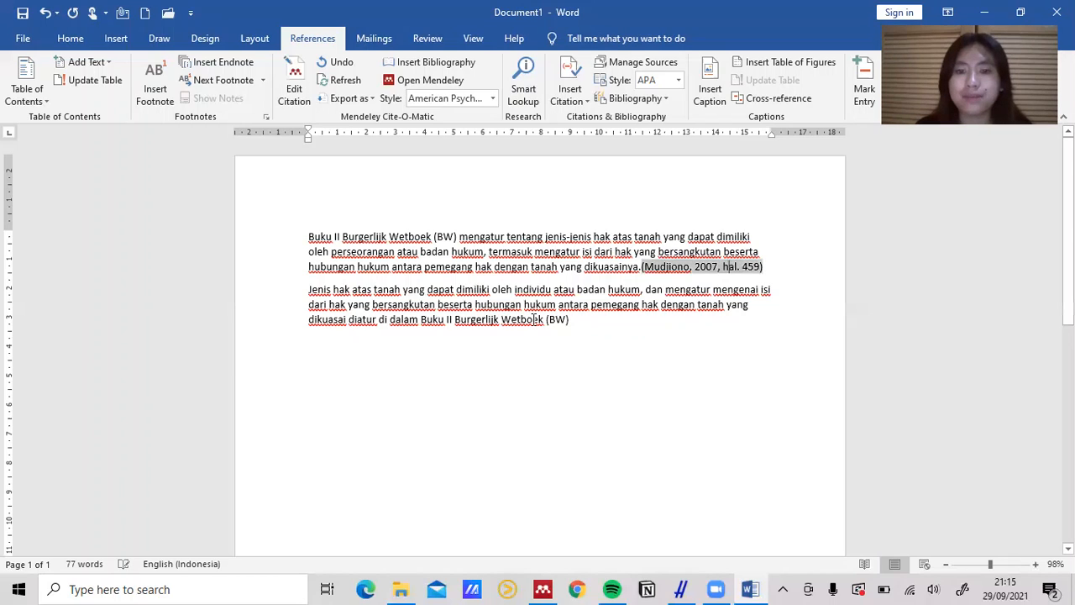
pyautogui.click(577, 320)
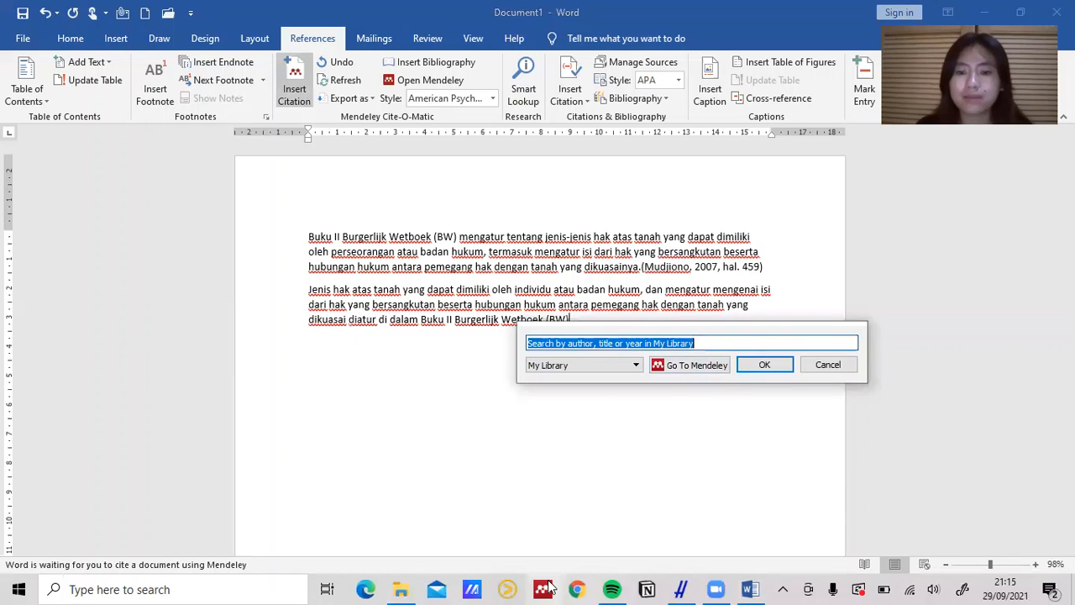
pyautogui.click(623, 367)
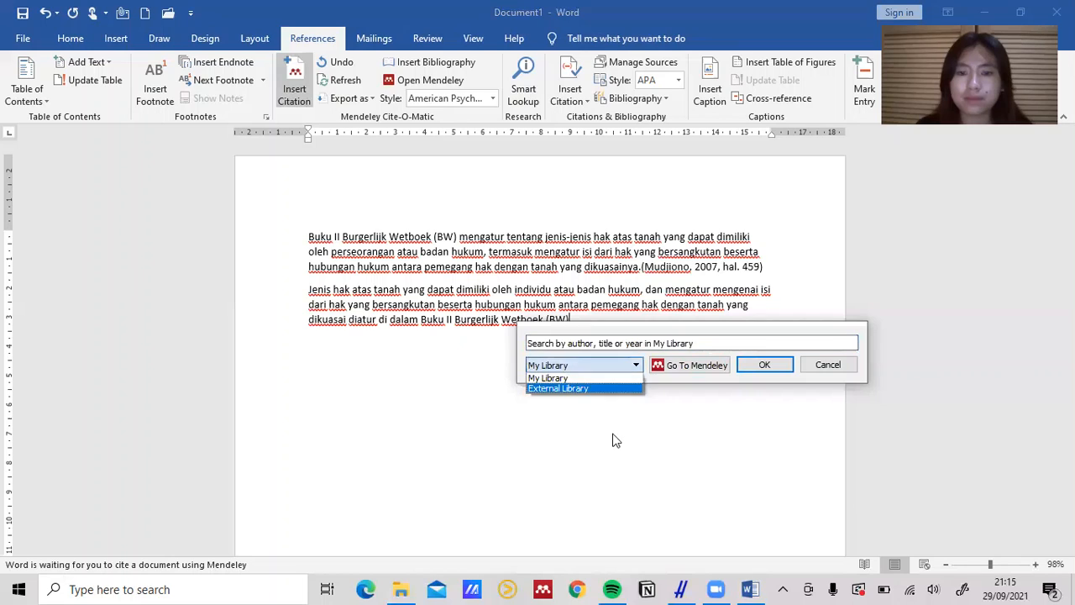
pyautogui.click(554, 583)
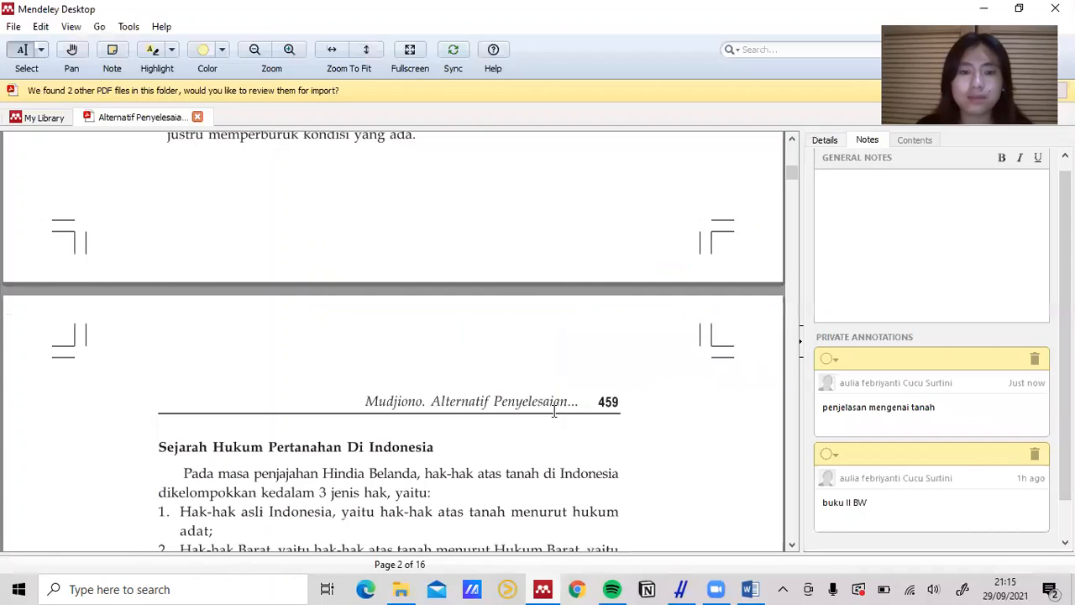
pyautogui.moveTo(795, 174); pyautogui.dragTo(794, 152)
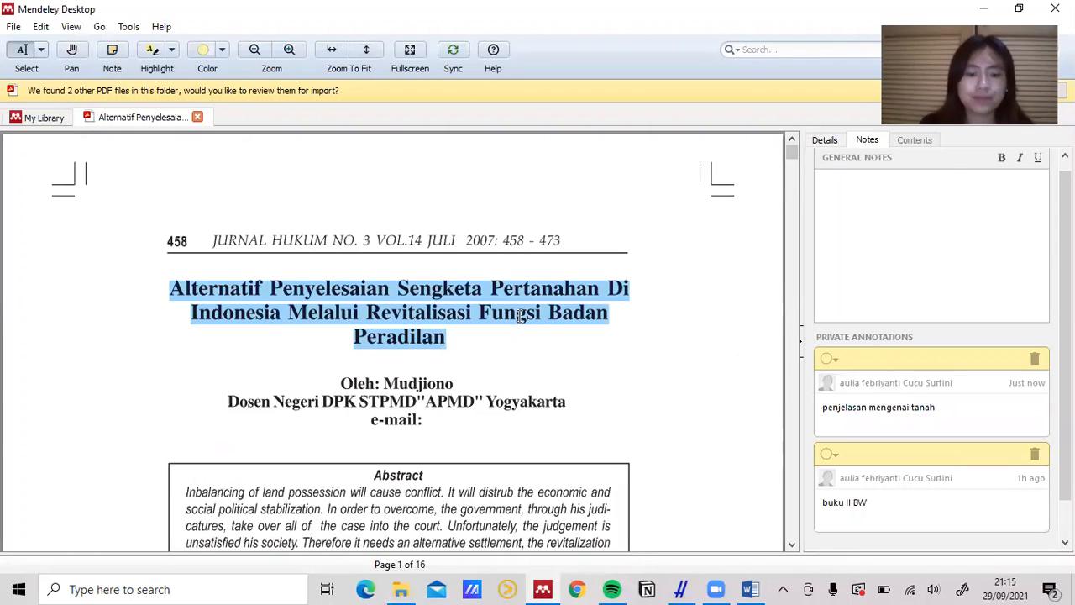
# Return to Word and add the 2007 article "Alternatif Penyelesaian Sengketa Pertanahan Di Indonesia Melalui Revitalisasi Fungsi Badan Peradilan" to the citation.
pyautogui.click(754, 589)
pyautogui.click(294, 92)
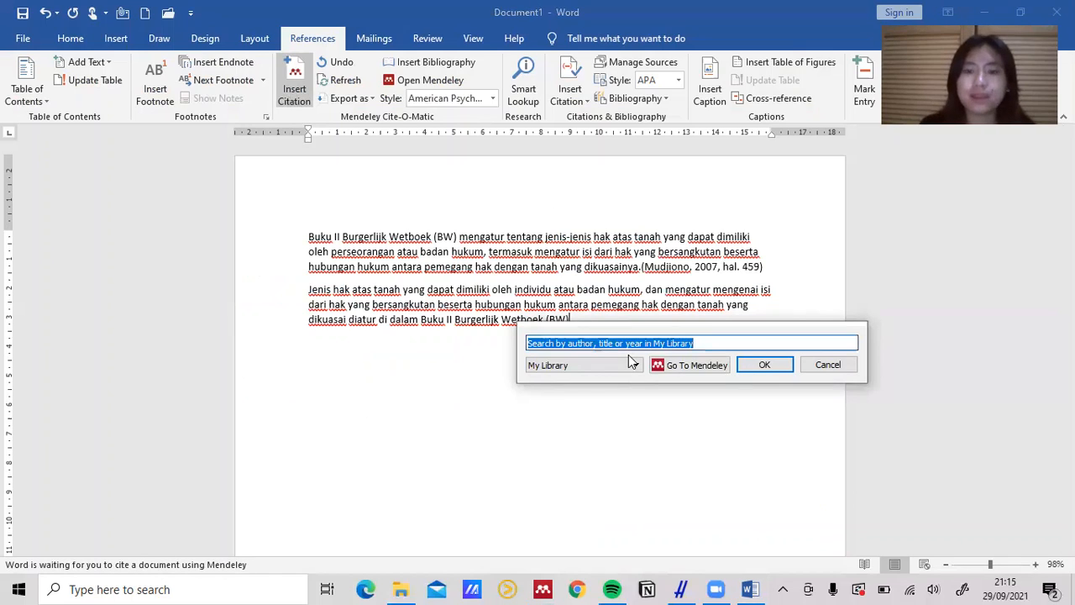
pyautogui.write('Alternatif Penyelesaian Sengketa Pertanahan Di Indonesia Melalui Revitalisasi Fungsi Badan Peradilan')
pyautogui.click(650, 355)
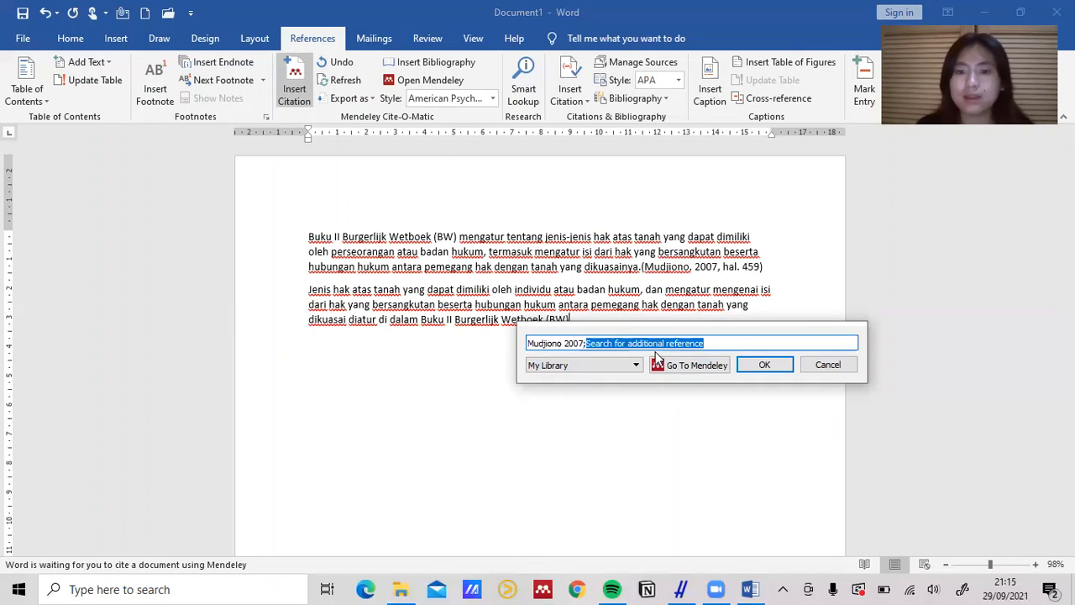
# Set the page of the 2007 article's citation to 459 and insert it at the end of the paraphrase.
pyautogui.click(573, 343)
pyautogui.click(613, 367)
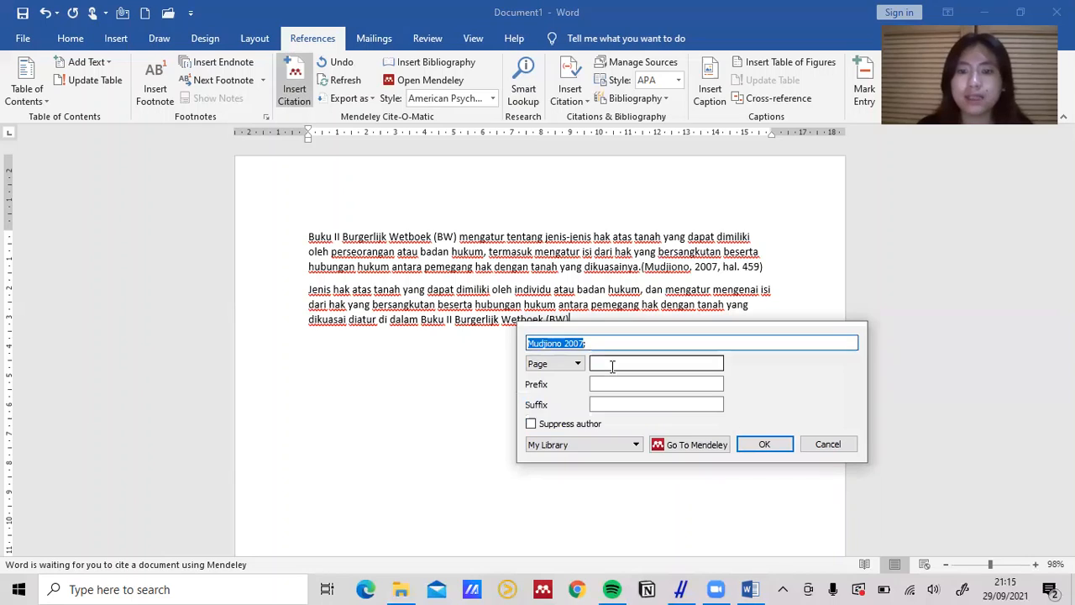
pyautogui.write('45')
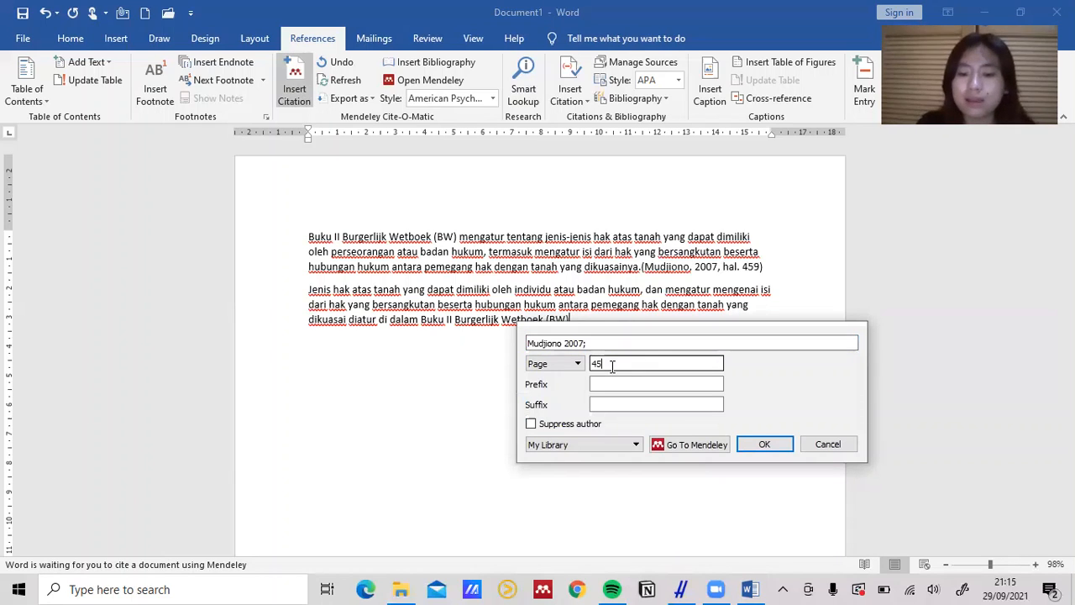
pyautogui.write('9')
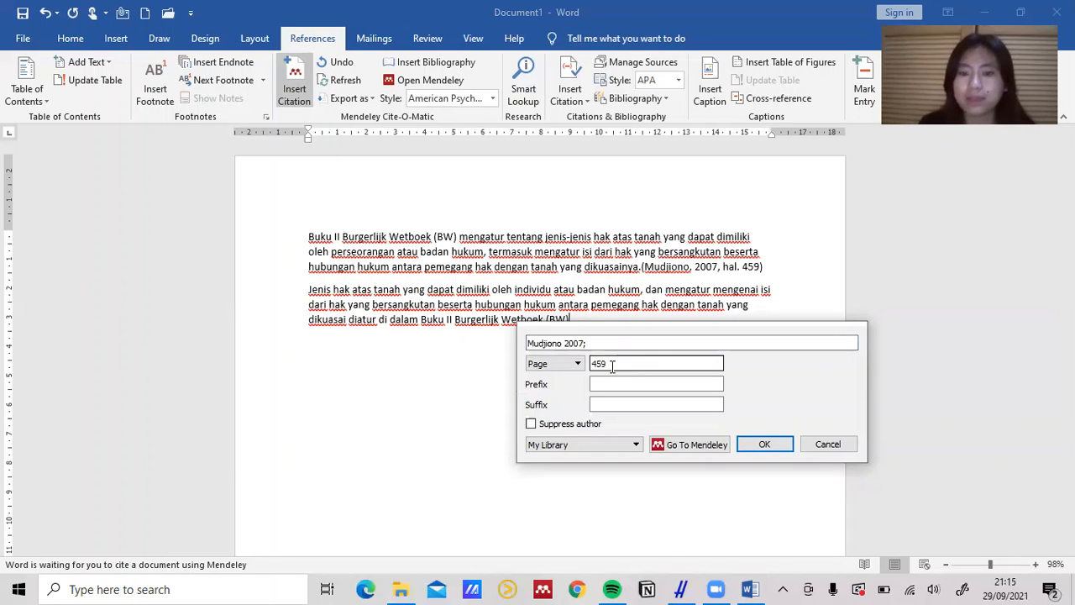
pyautogui.click(765, 444)
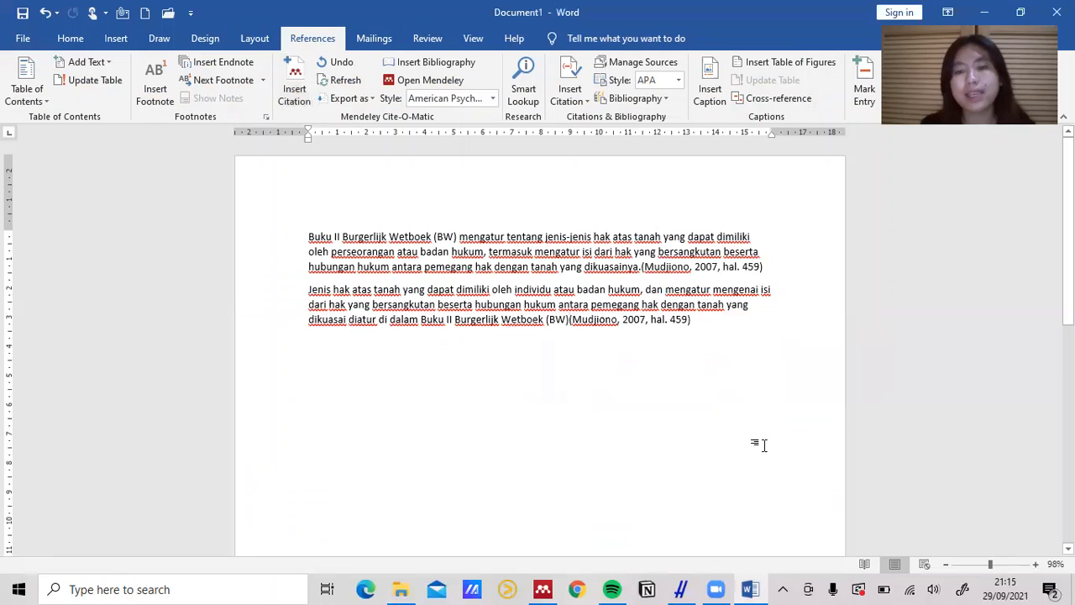
# Delete the original quoted paragraph above the paraphrase and justify the remaining paragraph.
pyautogui.doubleClick(300, 240)
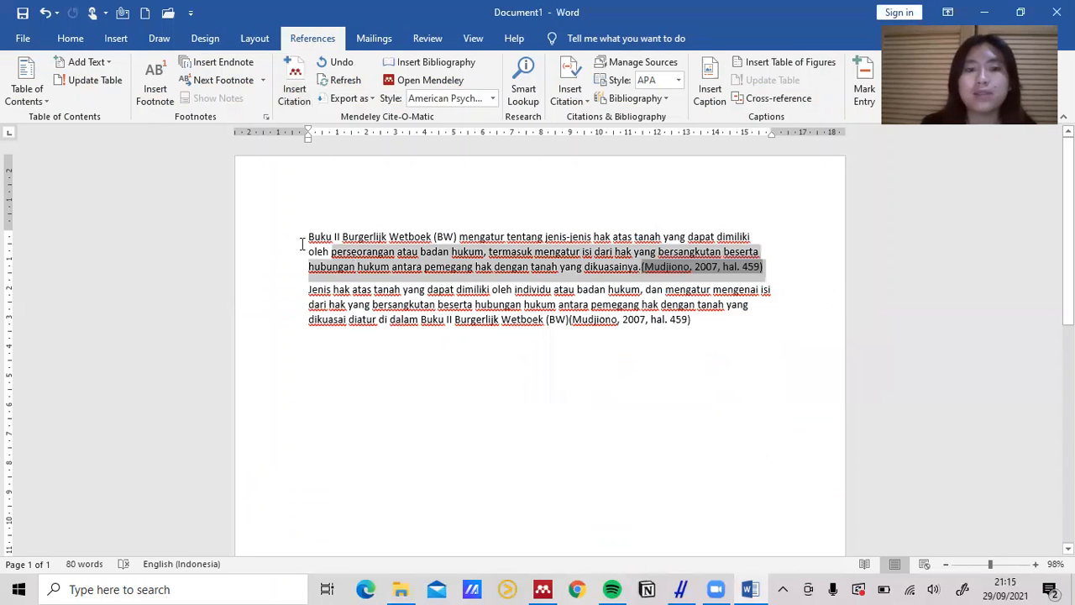
pyautogui.press('Delete')
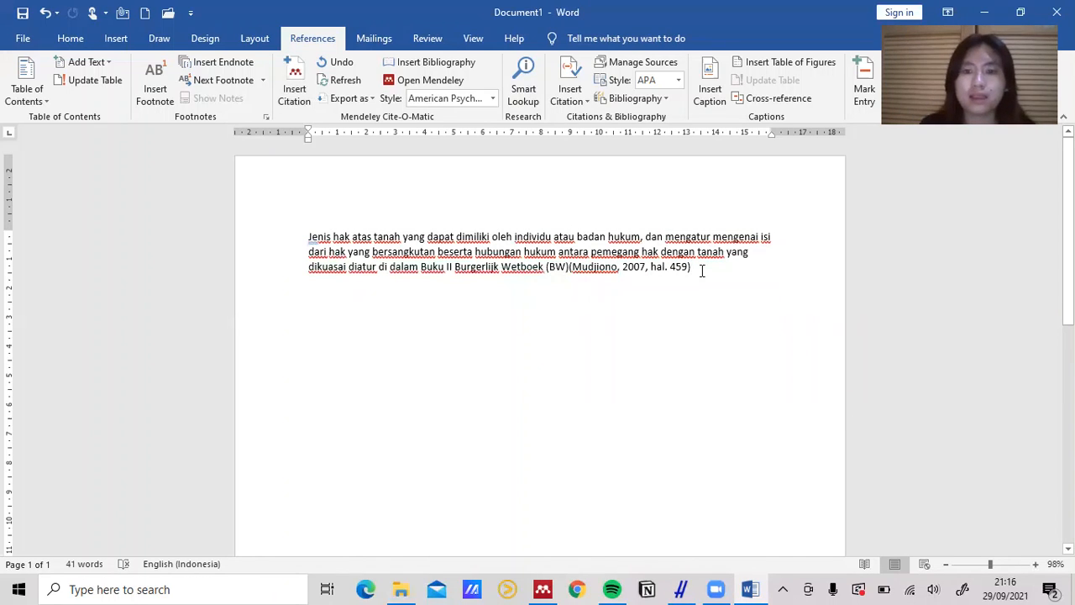
pyautogui.doubleClick(281, 242)
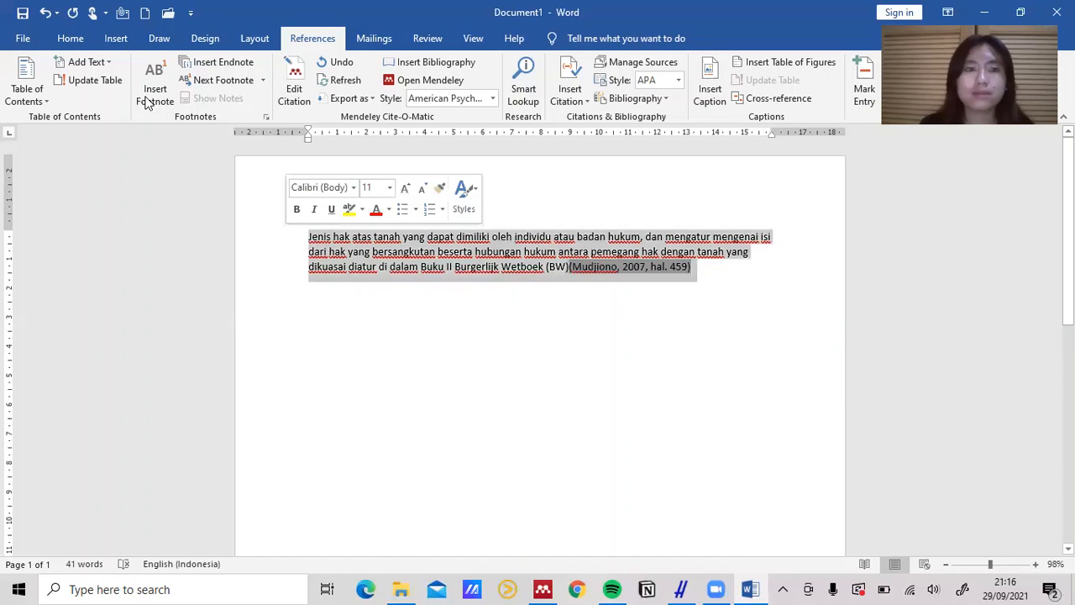
pyautogui.click(42, 36)
pyautogui.click(39, 34)
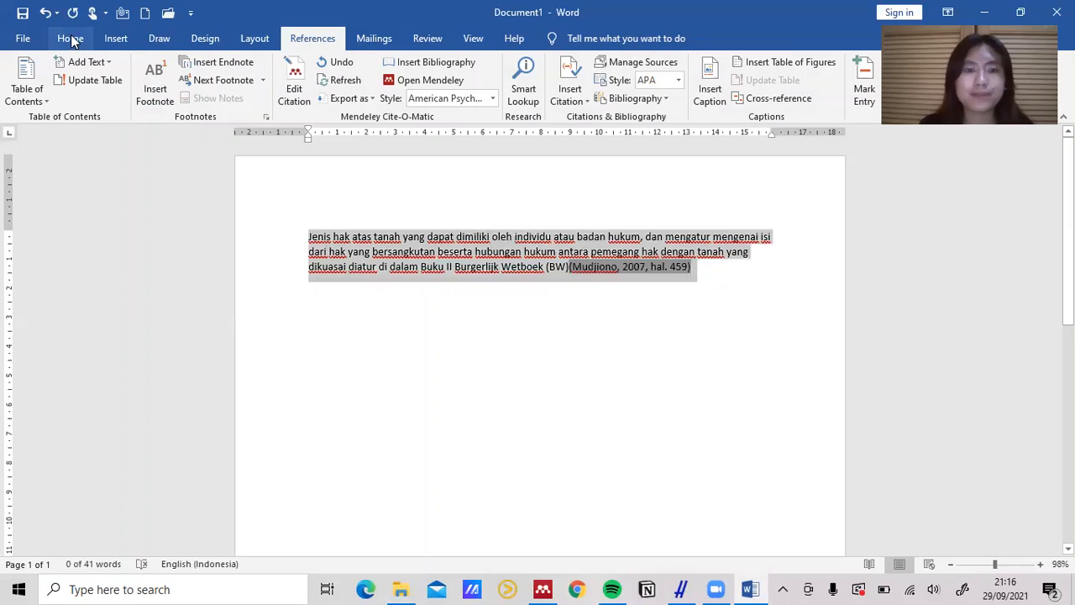
pyautogui.click(72, 39)
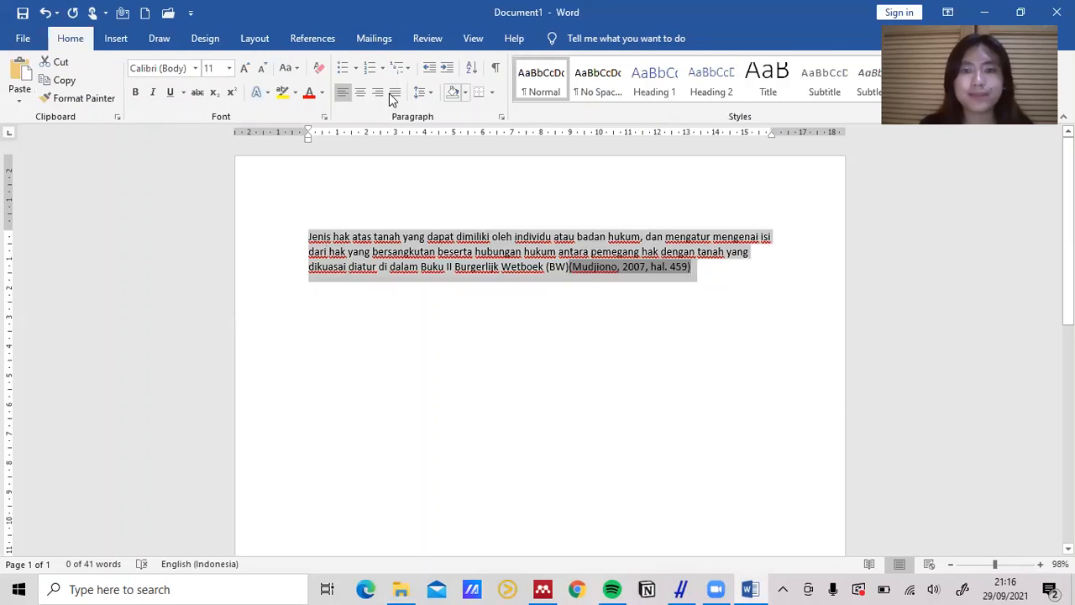
pyautogui.click(393, 96)
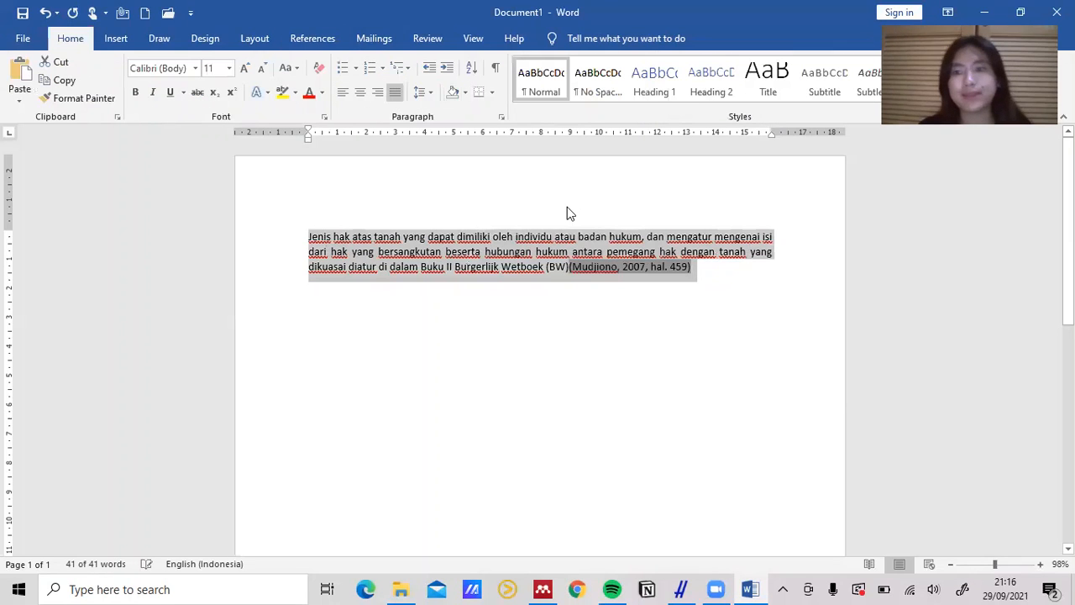
pyautogui.click(700, 262)
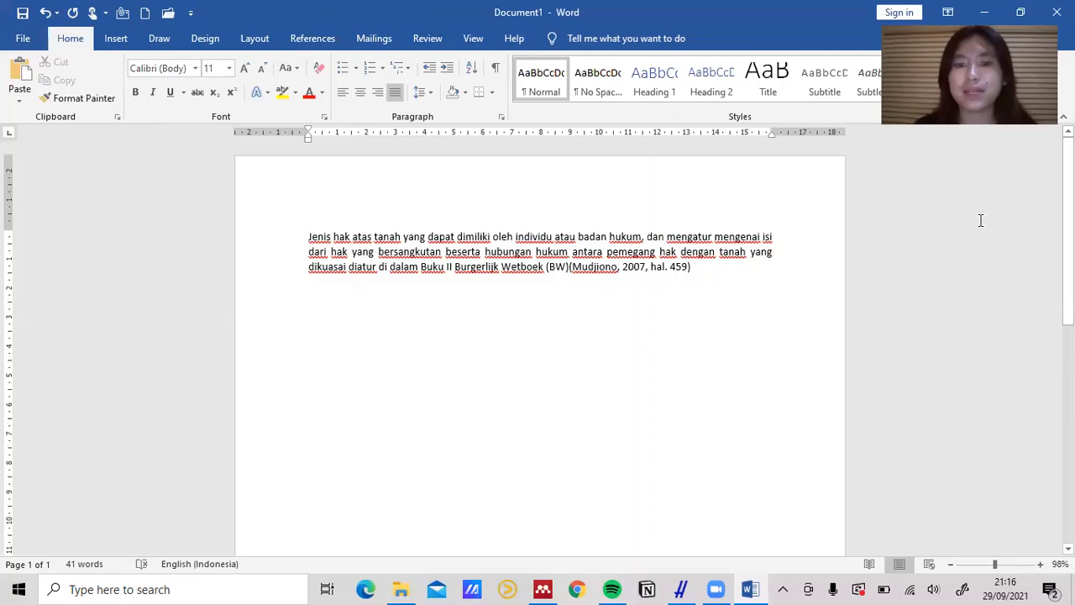
# Insert a period and a space between "(BW)" and the citation, and start a new paragraph after it.
pyautogui.click(571, 266)
pyautogui.hotkey('shift', 'End')
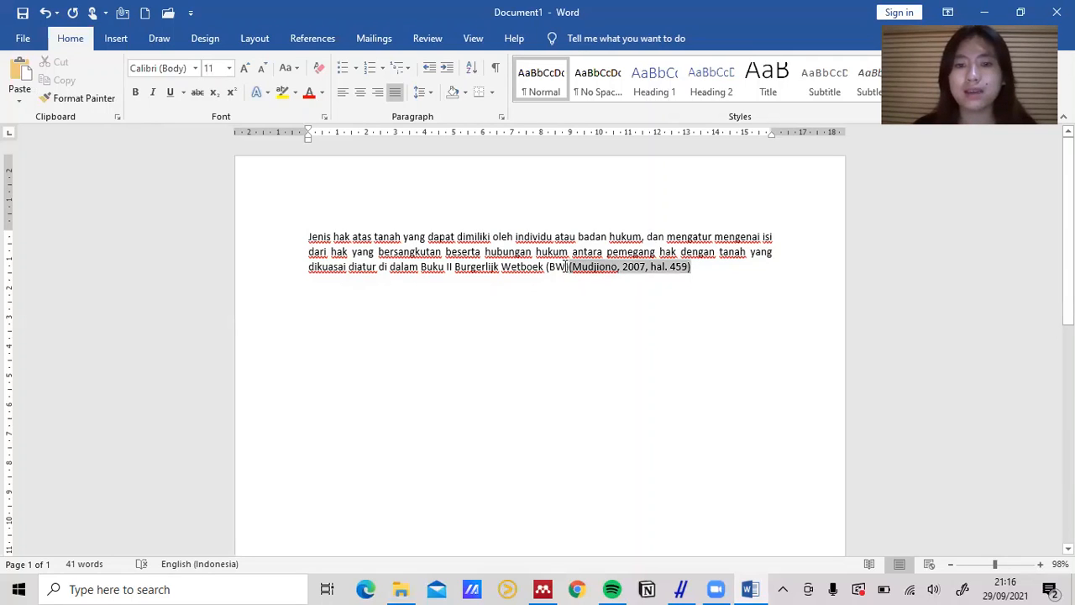
pyautogui.press('Left')
pyautogui.hotkey('shift', 'End')
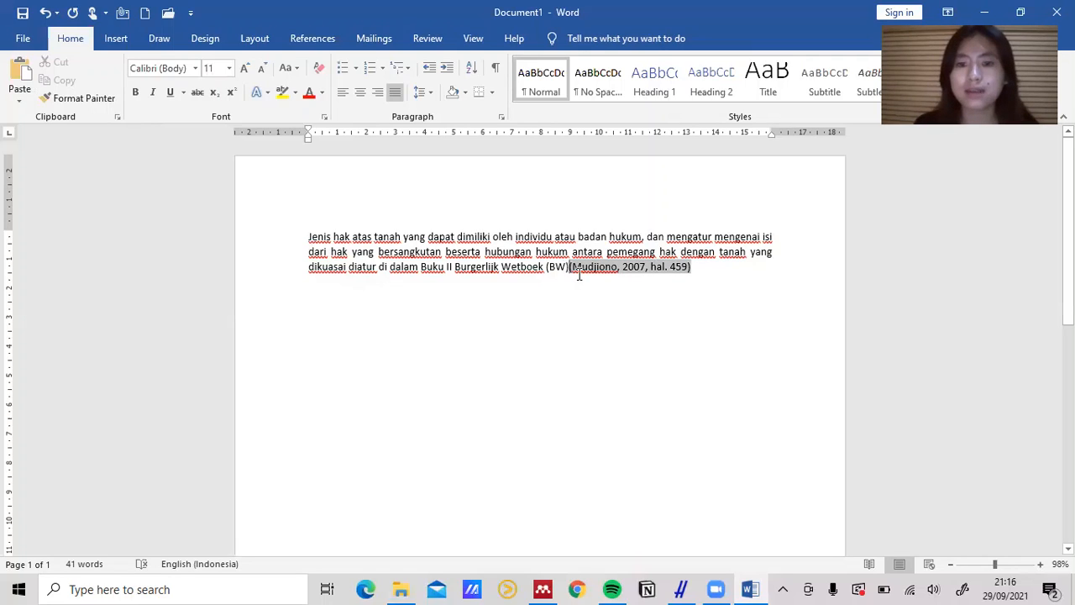
pyautogui.write('.')
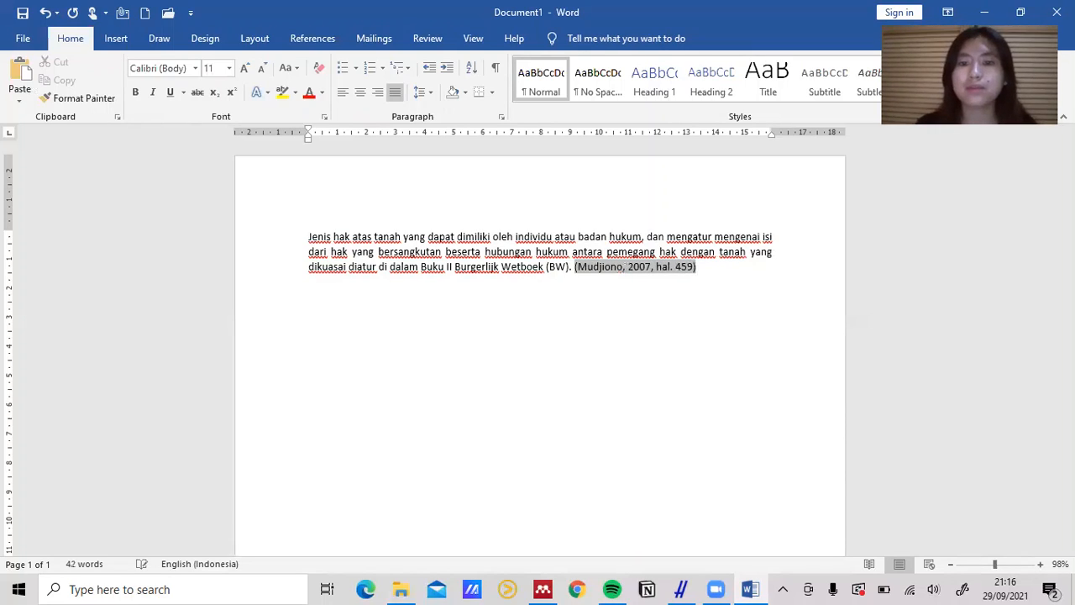
pyautogui.click(720, 268)
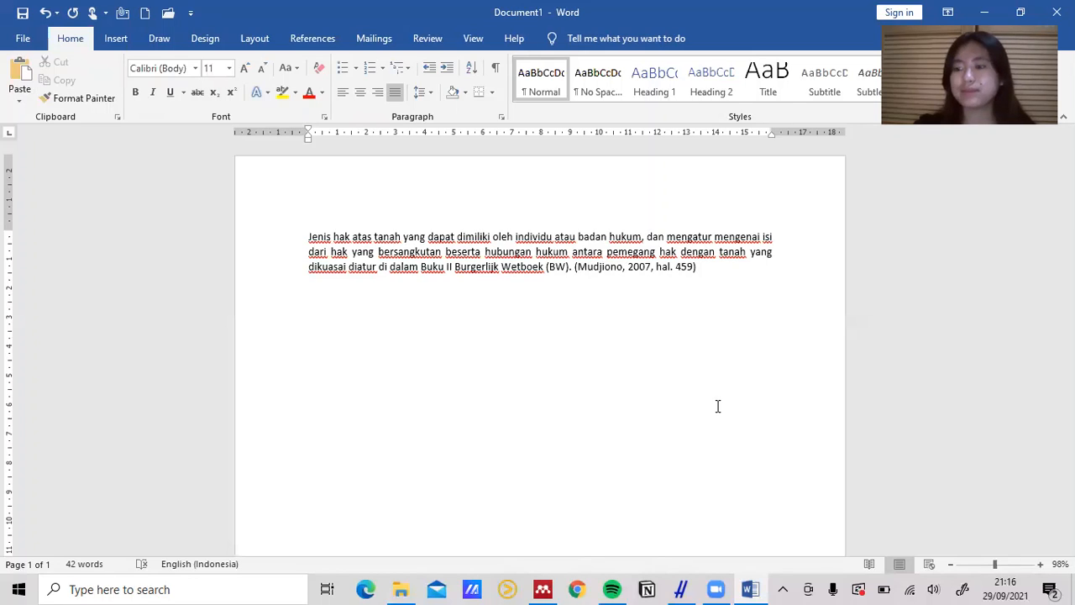
pyautogui.press('Return')
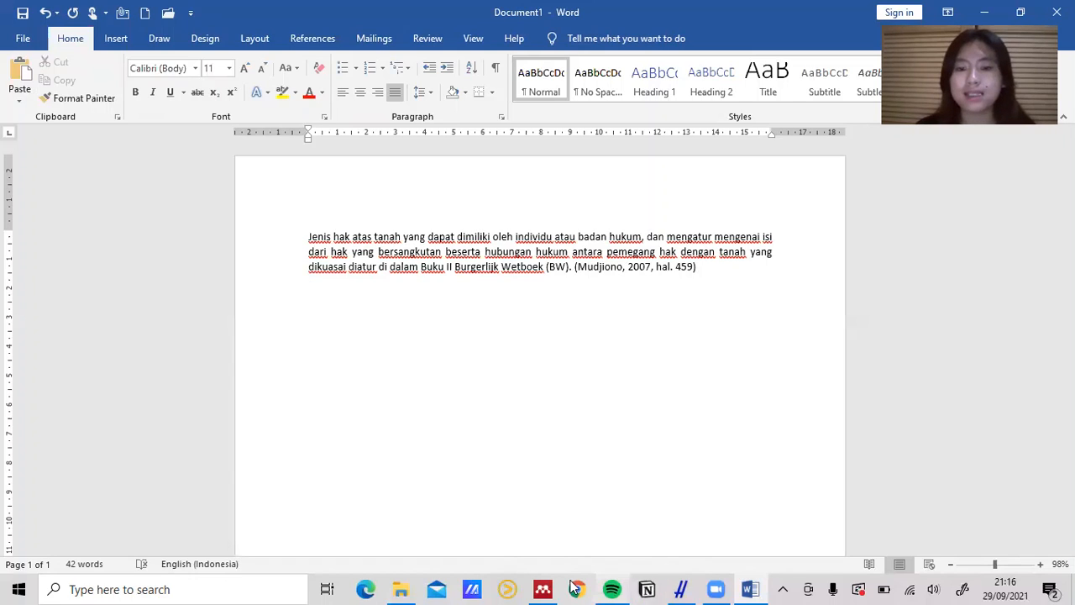
# In Mendeley Desktop, close the article PDF, open the 2020 thesis "Penyelesaian Sengketa Kepemilikan Hak Atas Tanah" and go to its "kutipan langsung" annotation.
pyautogui.moveTo(555, 588)
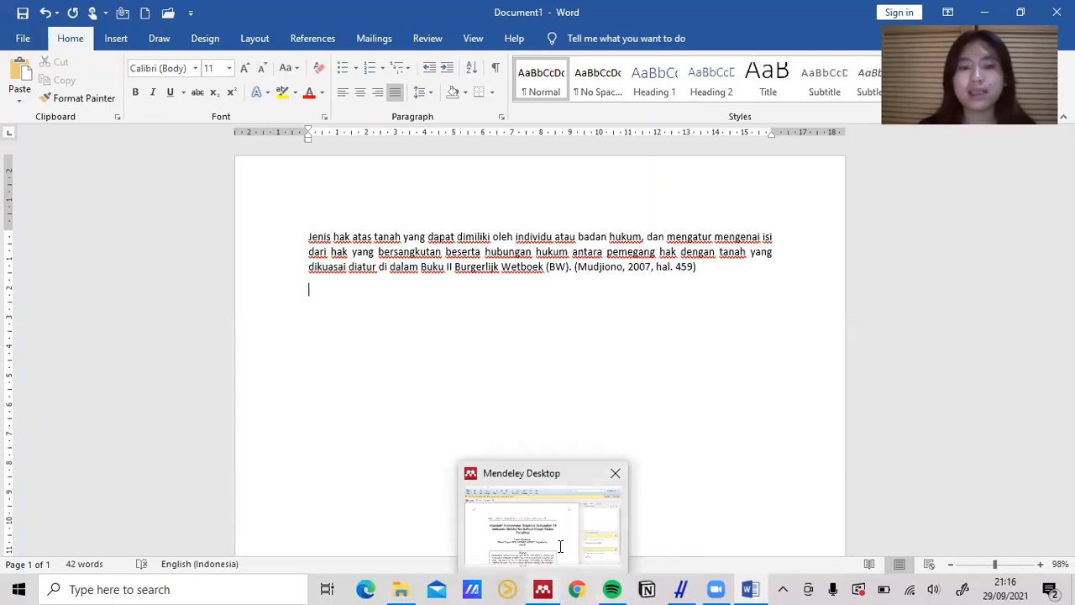
pyautogui.click(560, 546)
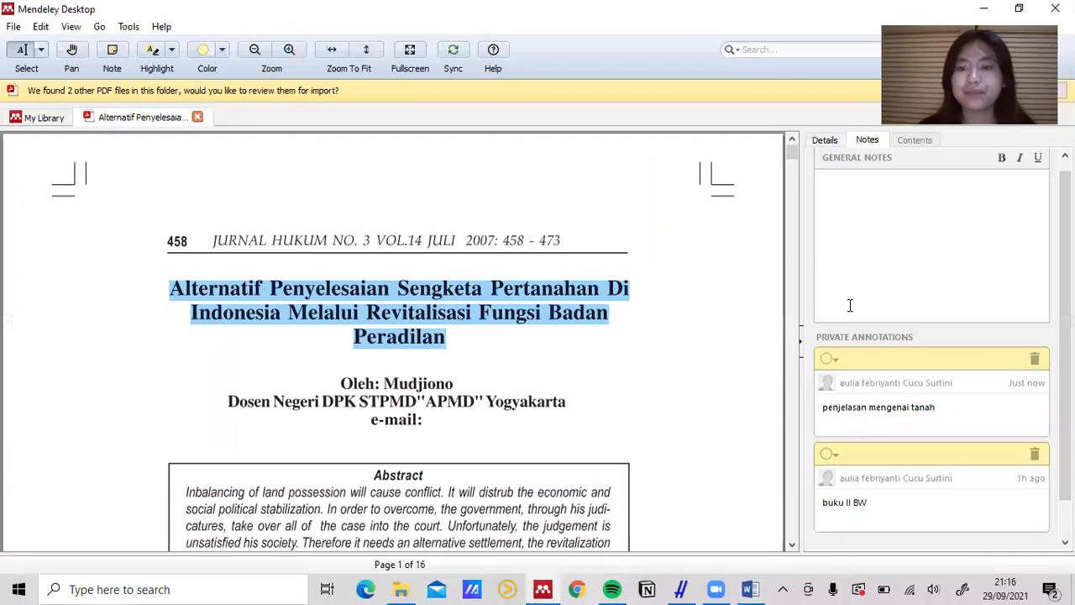
pyautogui.click(925, 356)
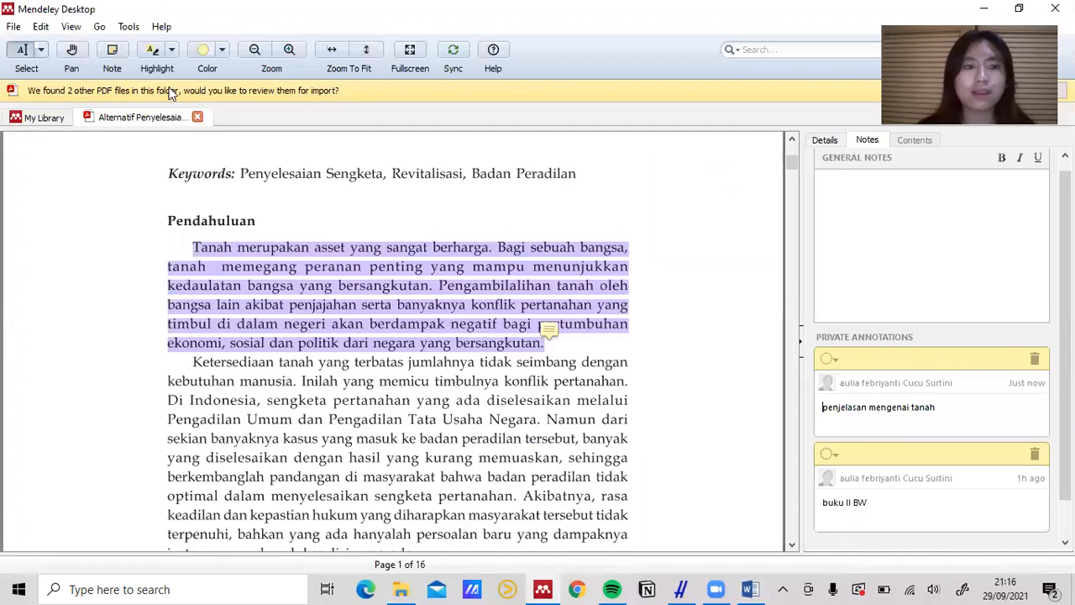
pyautogui.click(198, 117)
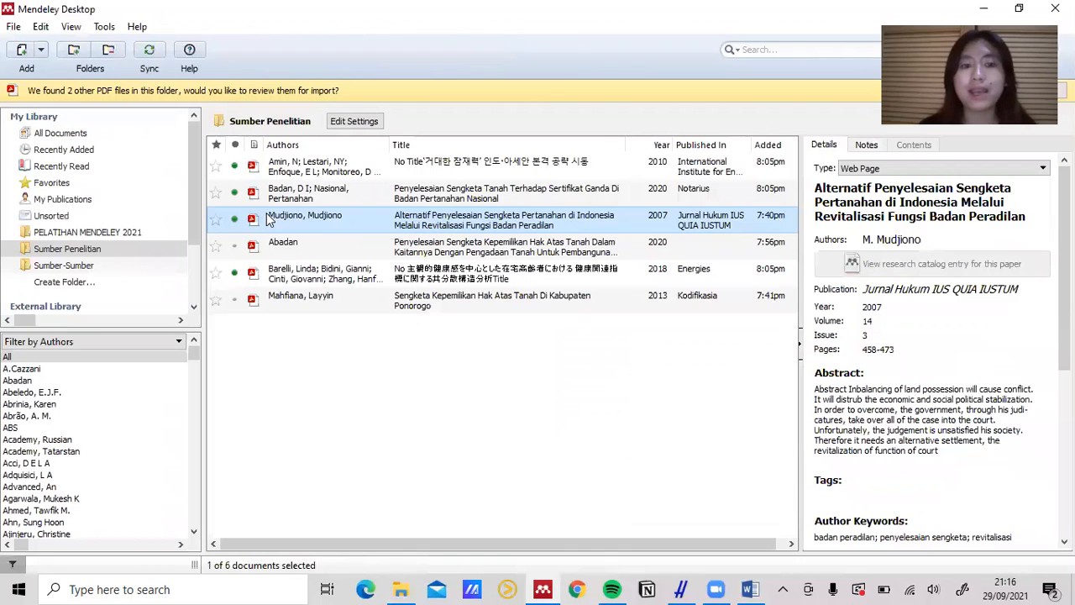
pyautogui.doubleClick(307, 252)
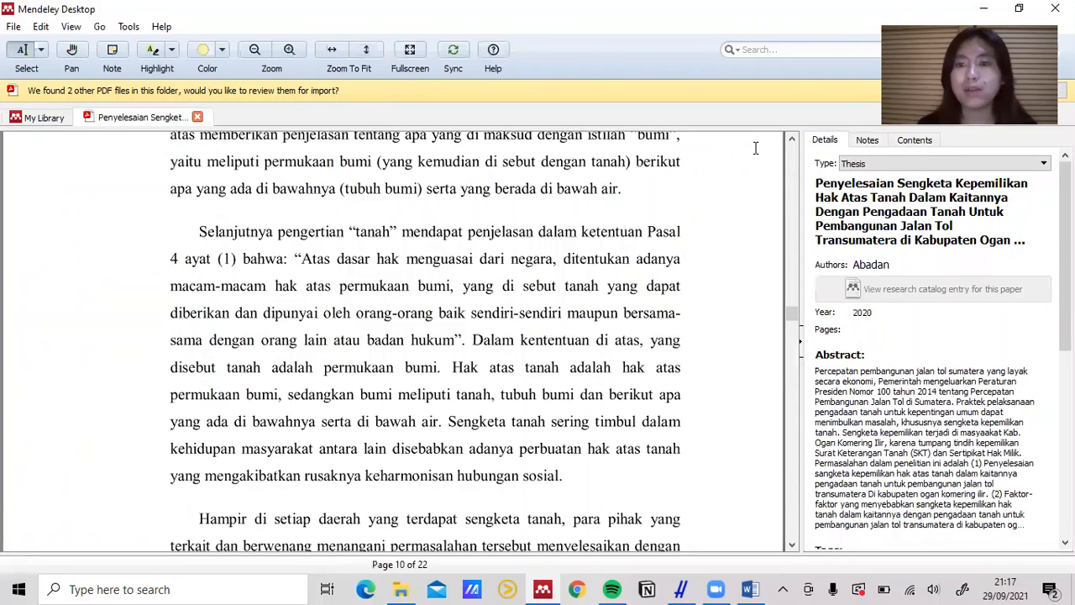
pyautogui.click(875, 141)
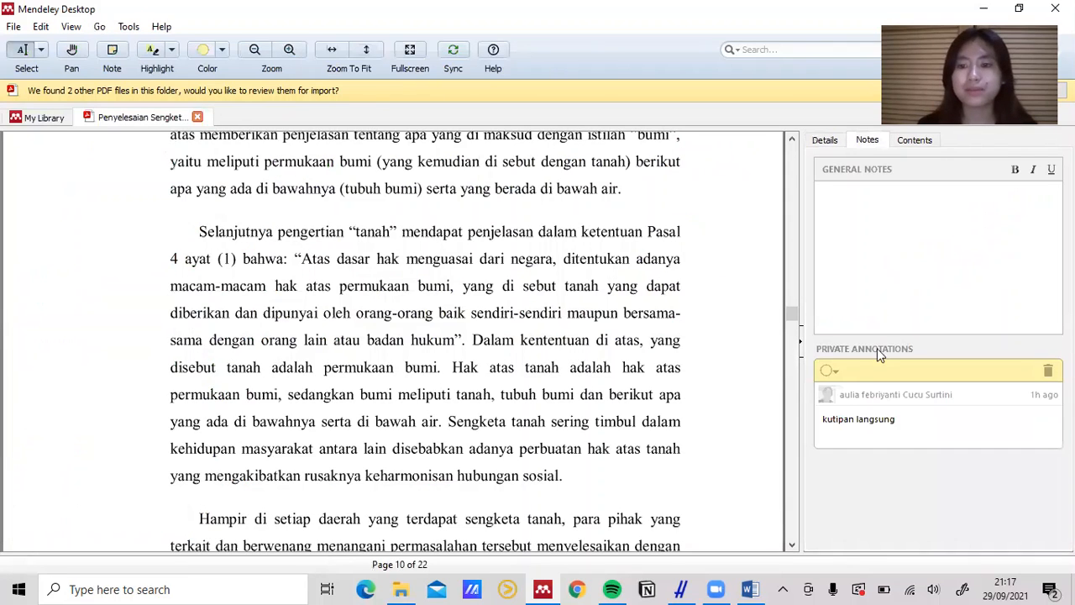
pyautogui.click(890, 368)
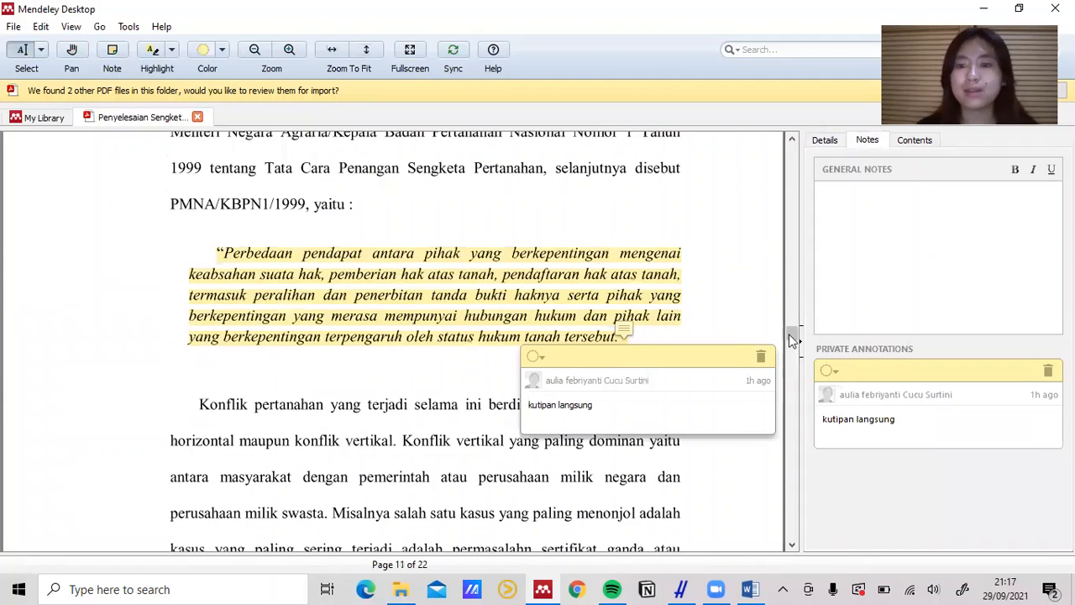
pyautogui.moveTo(794, 338); pyautogui.dragTo(795, 334)
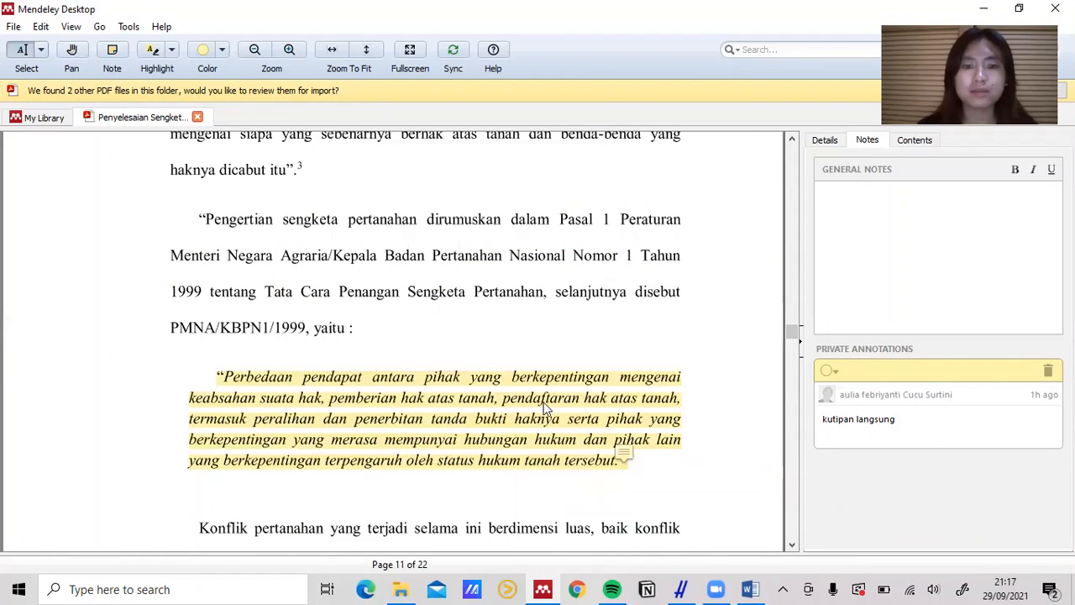
# Try to select the text of the highlighted quotation beginning "Perbedaan pendapat" on page 11.
pyautogui.click(647, 466)
pyautogui.click(637, 458)
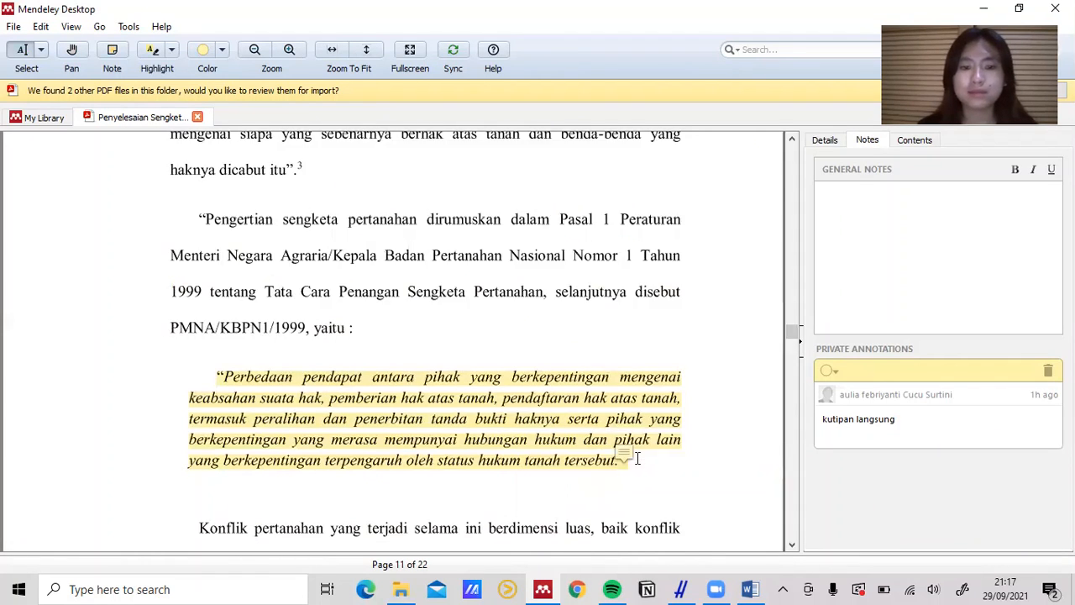
pyautogui.moveTo(637, 458)
pyautogui.mouseDown()
pyautogui.moveTo(221, 330)
pyautogui.moveTo(192, 214)
pyautogui.moveTo(328, 269)
pyautogui.moveTo(588, 487)
pyautogui.moveTo(638, 496)
pyautogui.moveTo(639, 469)
pyautogui.mouseUp()
pyautogui.click(362, 324)
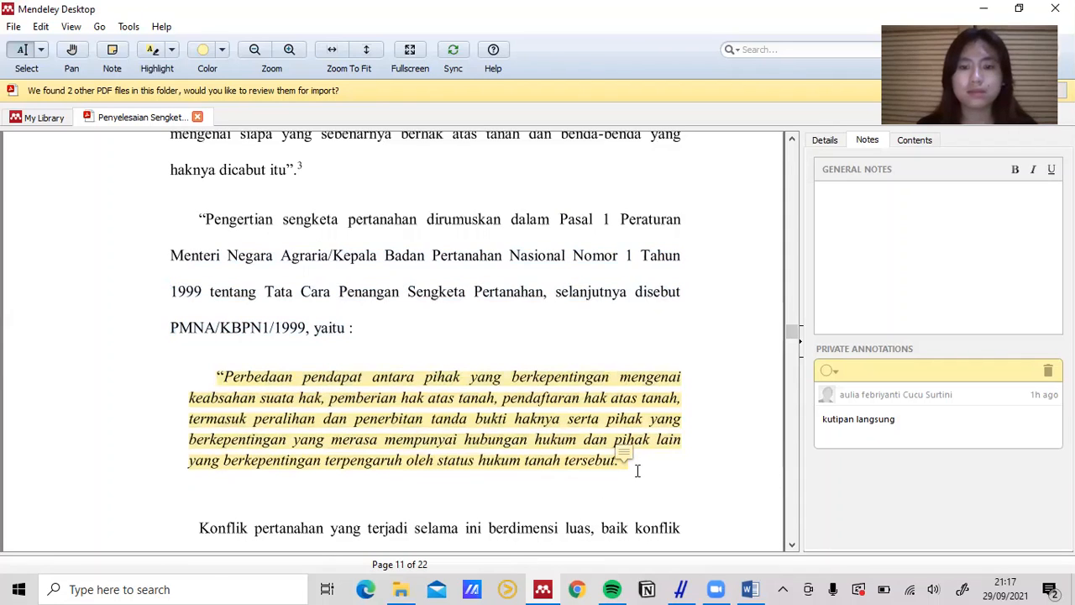
pyautogui.click(641, 455)
pyautogui.click(636, 460)
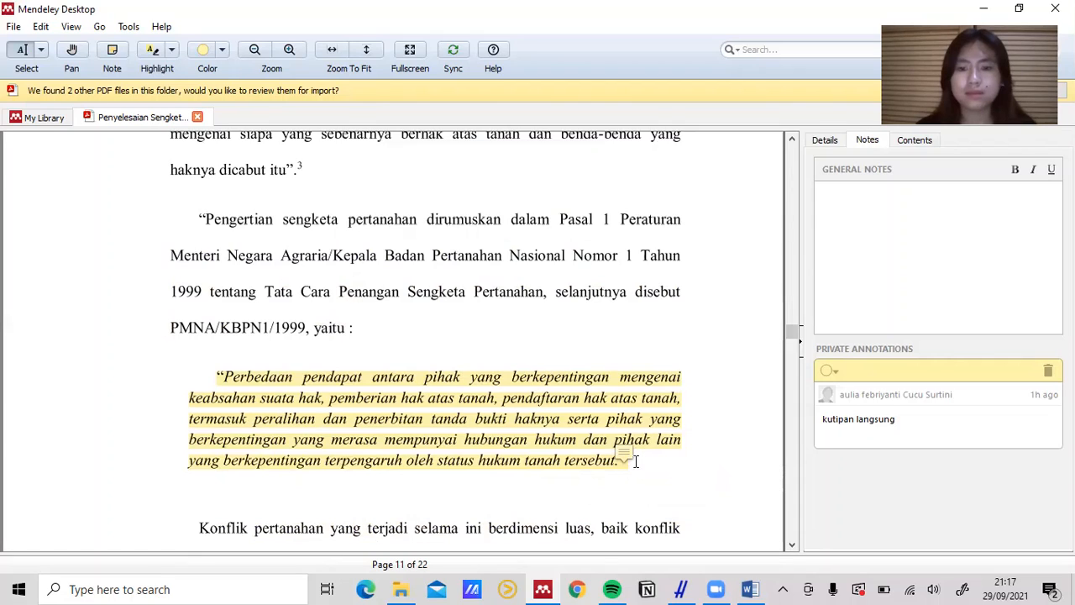
pyautogui.rightClick(566, 467)
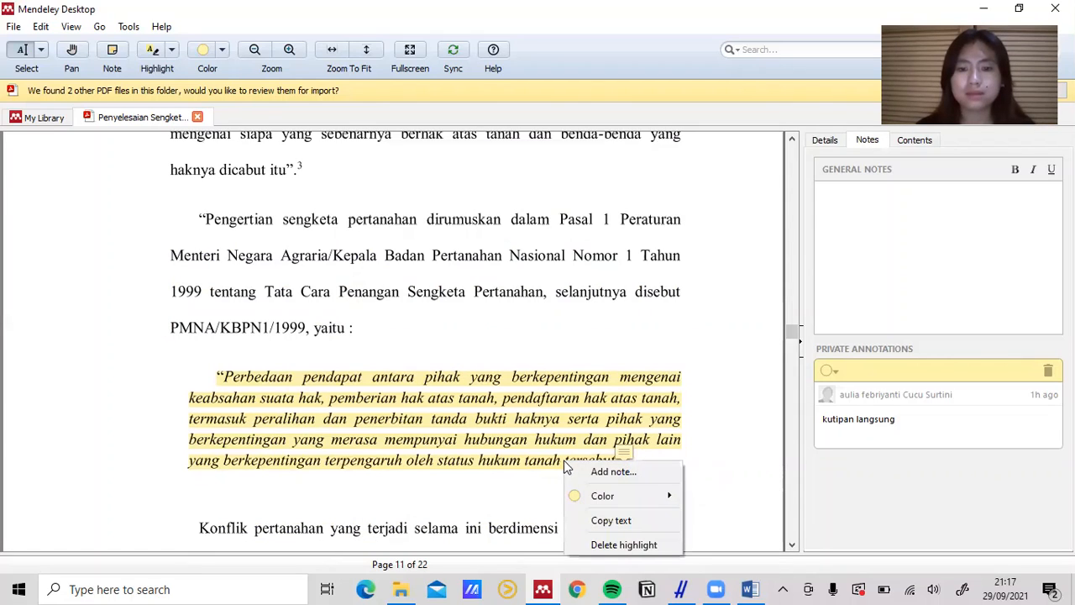
pyautogui.click(725, 472)
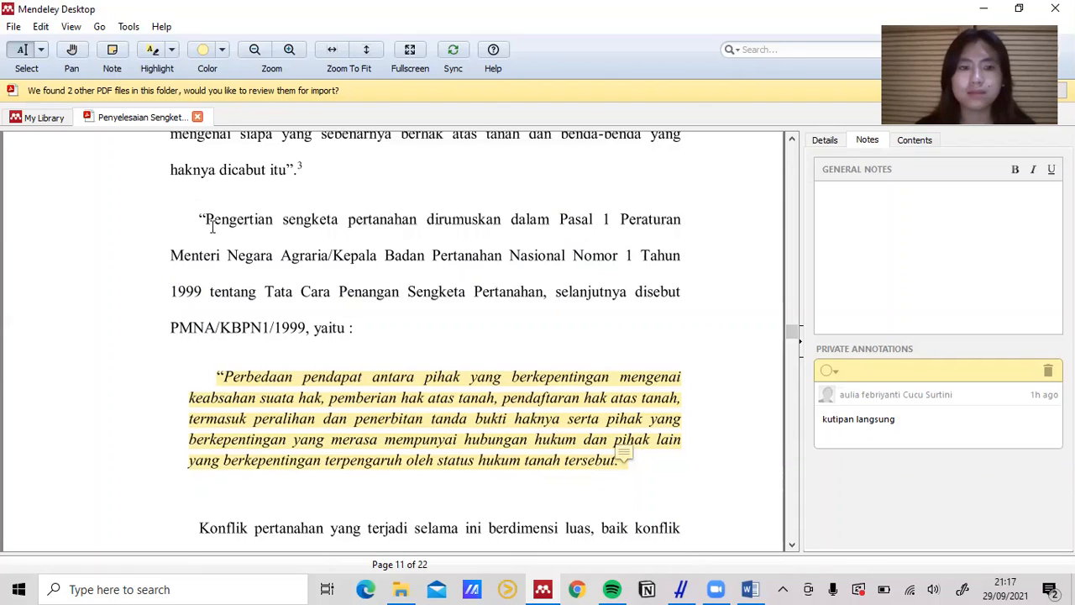
# Copy the paragraph above the highlighted quotation, from "Pengertian sengketa pertanahan" to "PMNA/KBPN1/1999, yaitu :".
pyautogui.moveTo(214, 226); pyautogui.dragTo(368, 343)
pyautogui.click(368, 343)
pyautogui.keyDown('shift'); pyautogui.click(201, 220); pyautogui.keyUp('shift')
pyautogui.moveTo(195, 216); pyautogui.dragTo(199, 218)
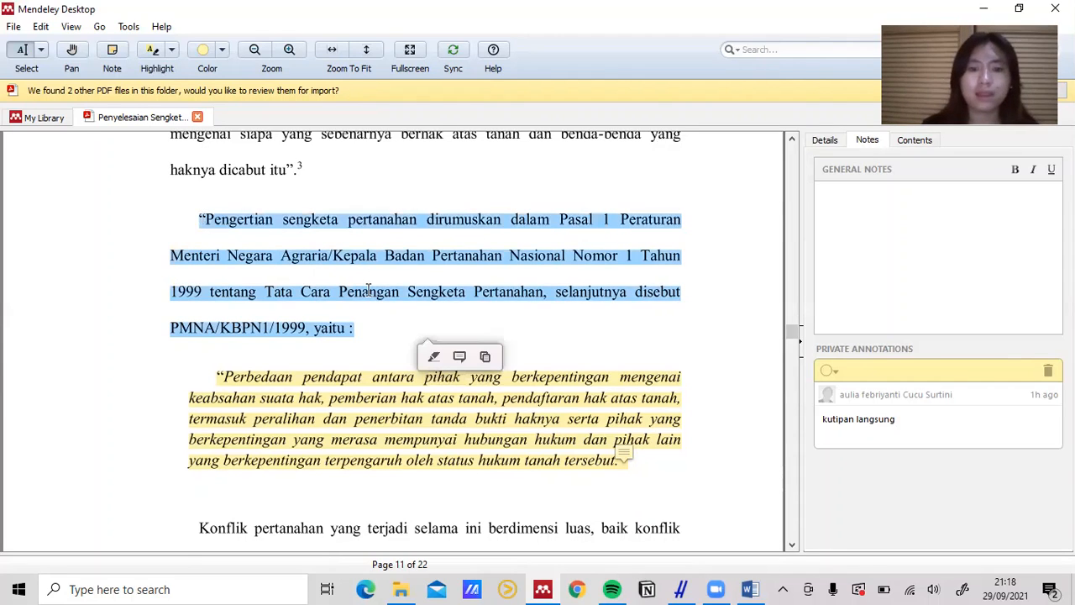
pyautogui.click(485, 357)
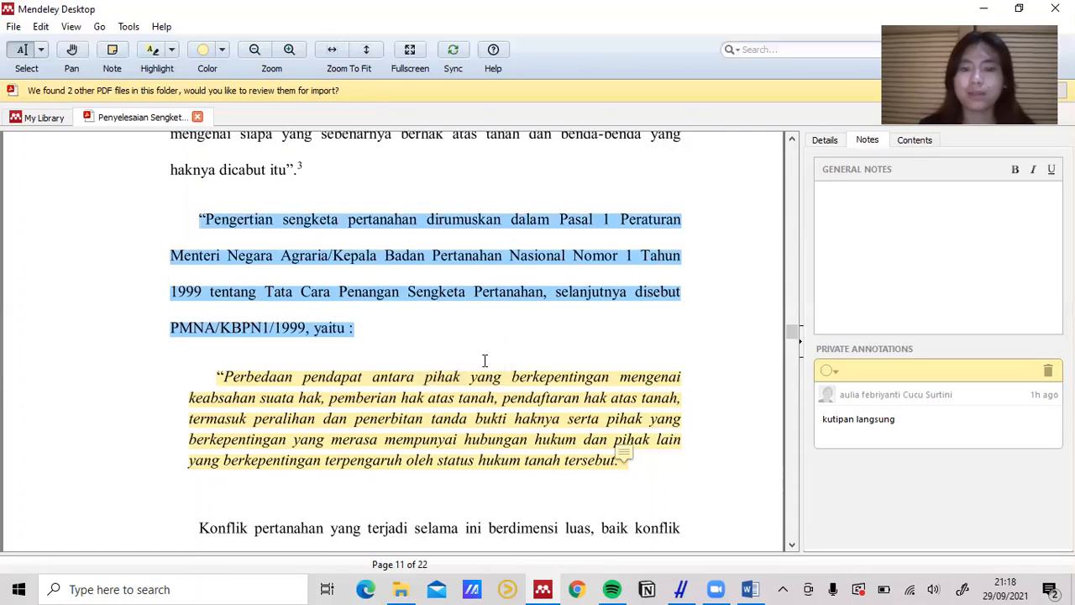
# Switch to Word, paste the copied passage below the paraphrase and remove the paragraph break before "Menteri Negara".
pyautogui.hotkey('alt', 'Tab')
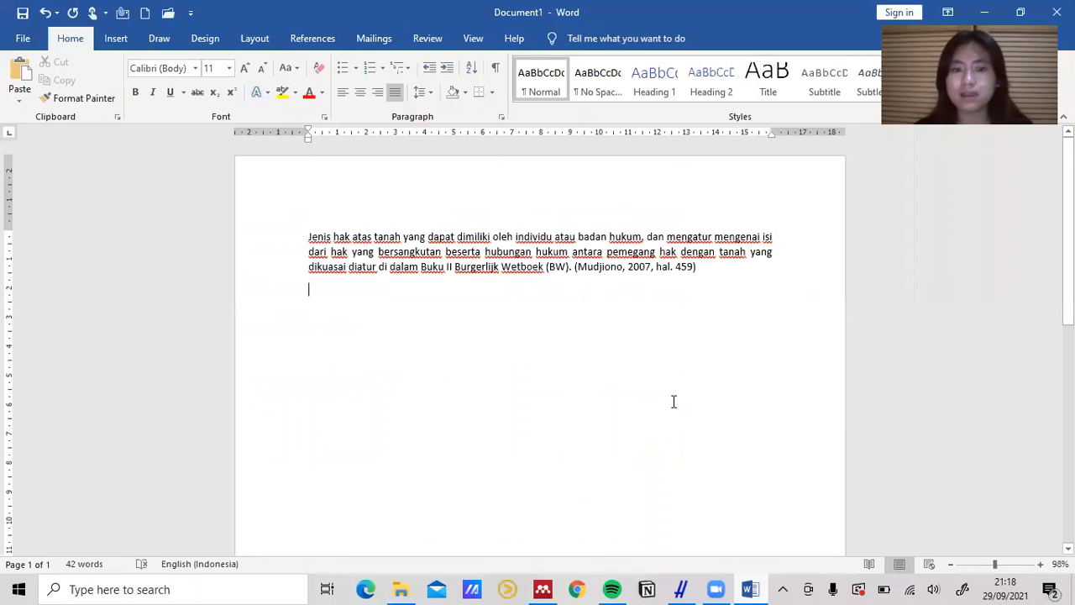
pyautogui.hotkey('ctrl', 'v')
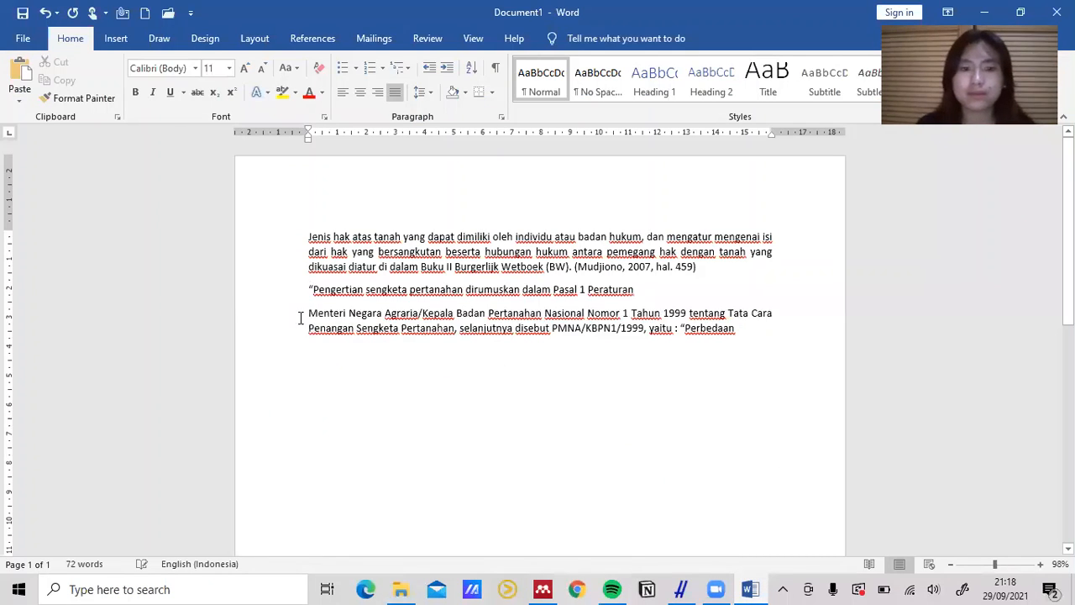
pyautogui.click(308, 313)
pyautogui.press('BackSpace')
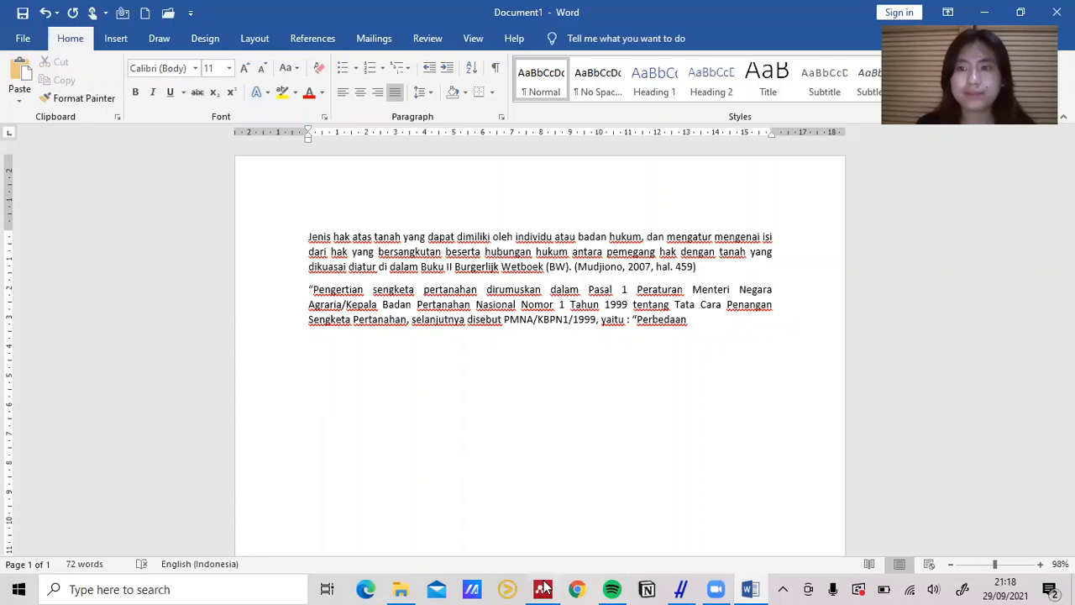
# Copy the highlighted quotation in Mendeley Desktop and paste it into the Word document in place of the stray "Perbedaan" after "yaitu :".
pyautogui.hotkey('alt', 'Tab')
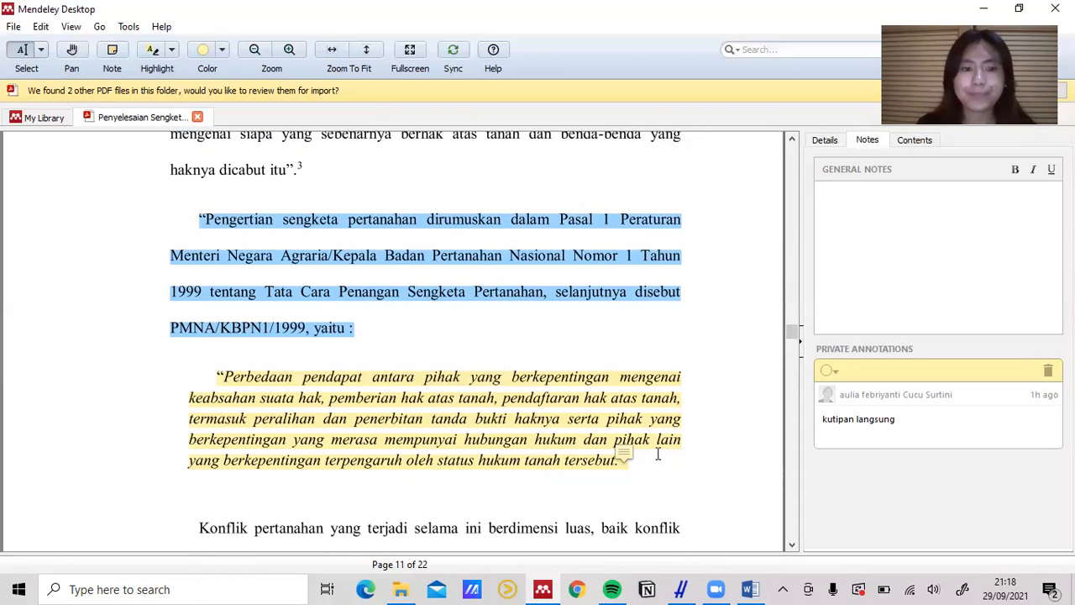
pyautogui.click(603, 461)
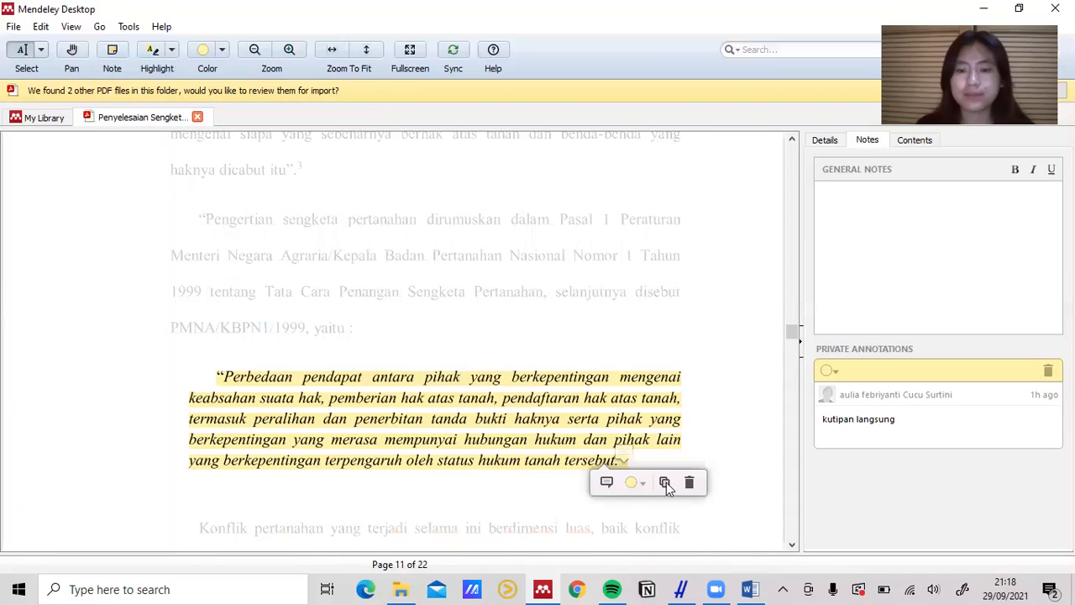
pyautogui.click(750, 589)
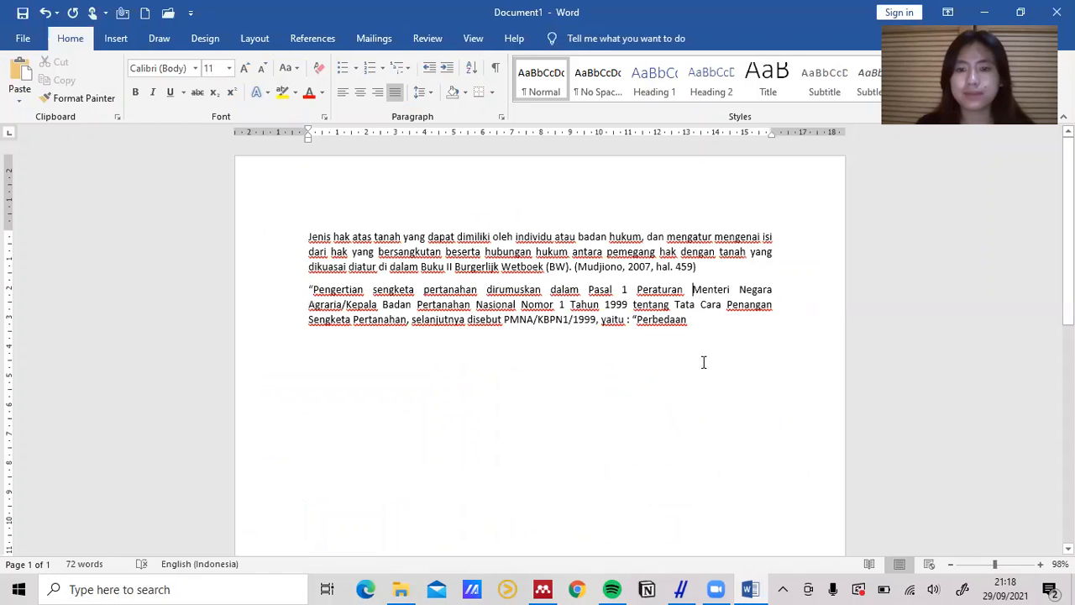
pyautogui.moveTo(690, 320); pyautogui.dragTo(632, 319)
pyautogui.press('BackSpace')
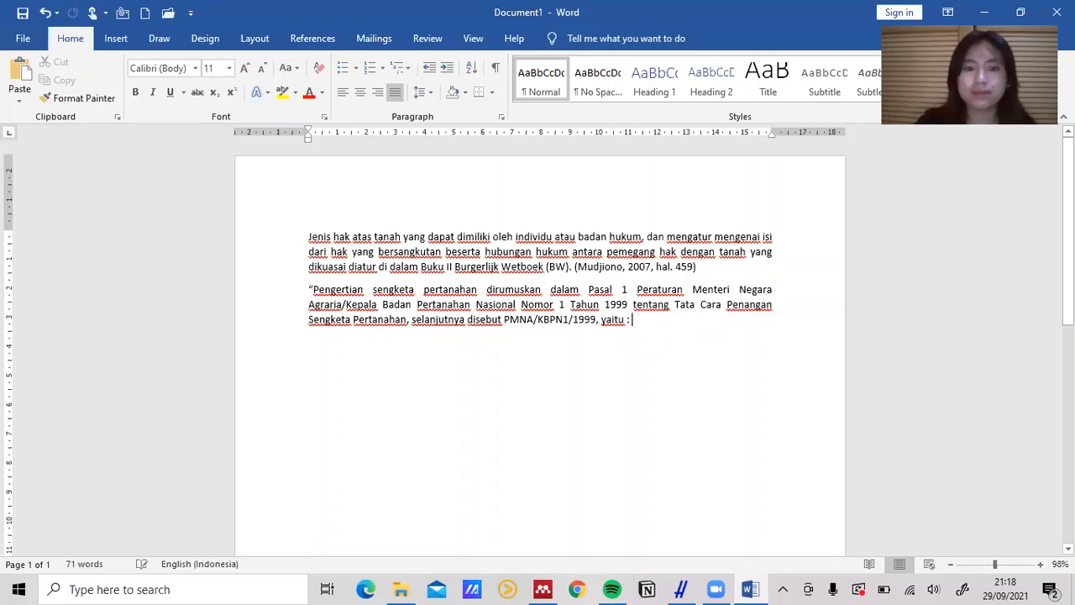
pyautogui.hotkey('ctrl', 'v')
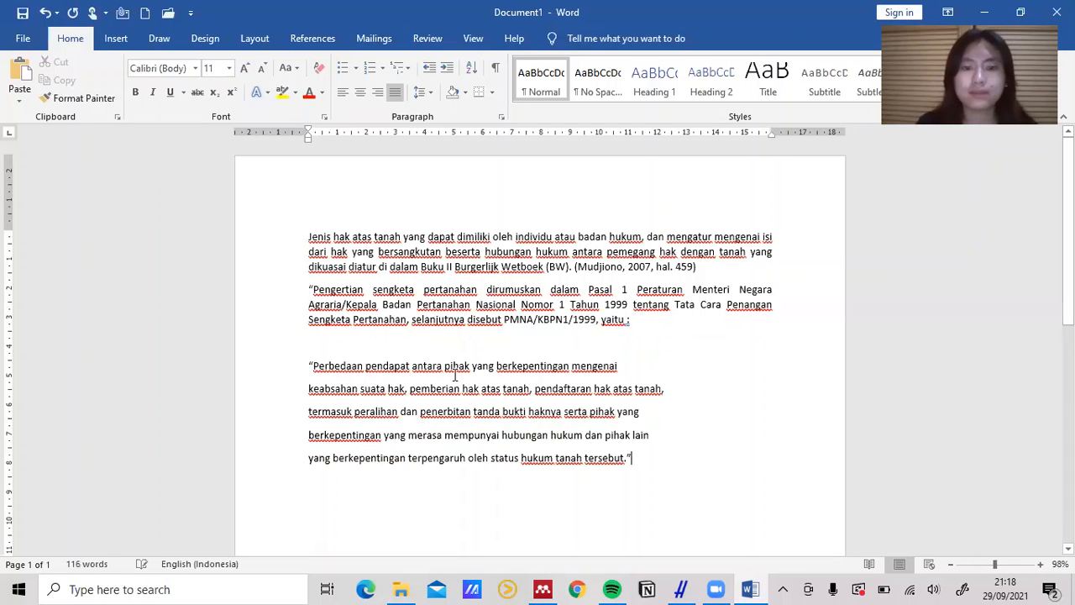
# Remove the line breaks inside the pasted quotation so it forms one continuous paragraph.
pyautogui.click(309, 389)
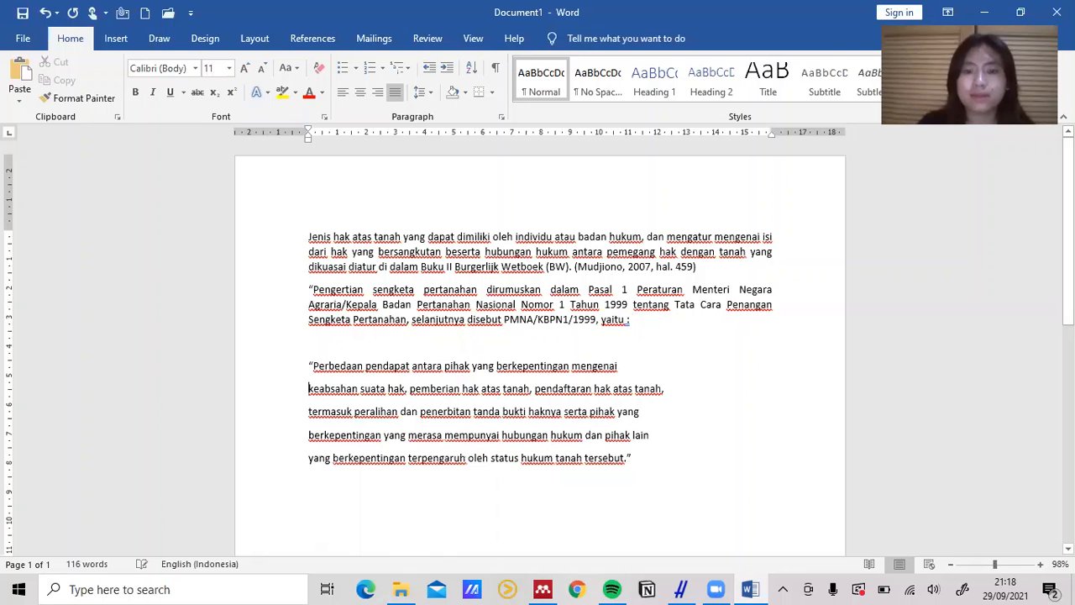
pyautogui.press('BackSpace')
pyautogui.click(309, 404)
pyautogui.press('BackSpace')
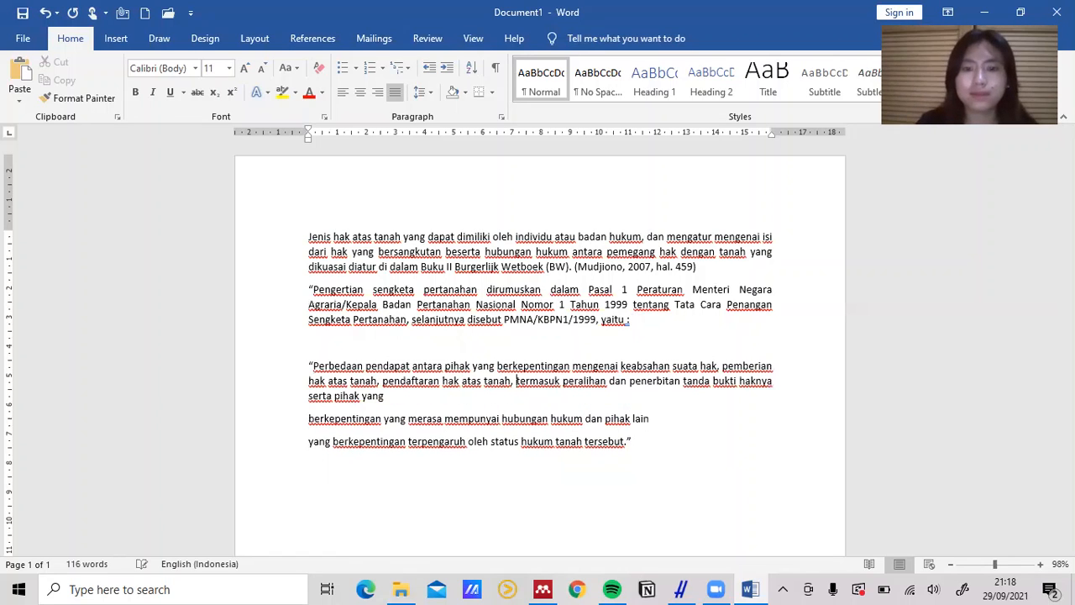
pyautogui.click(309, 418)
pyautogui.press('BackSpace')
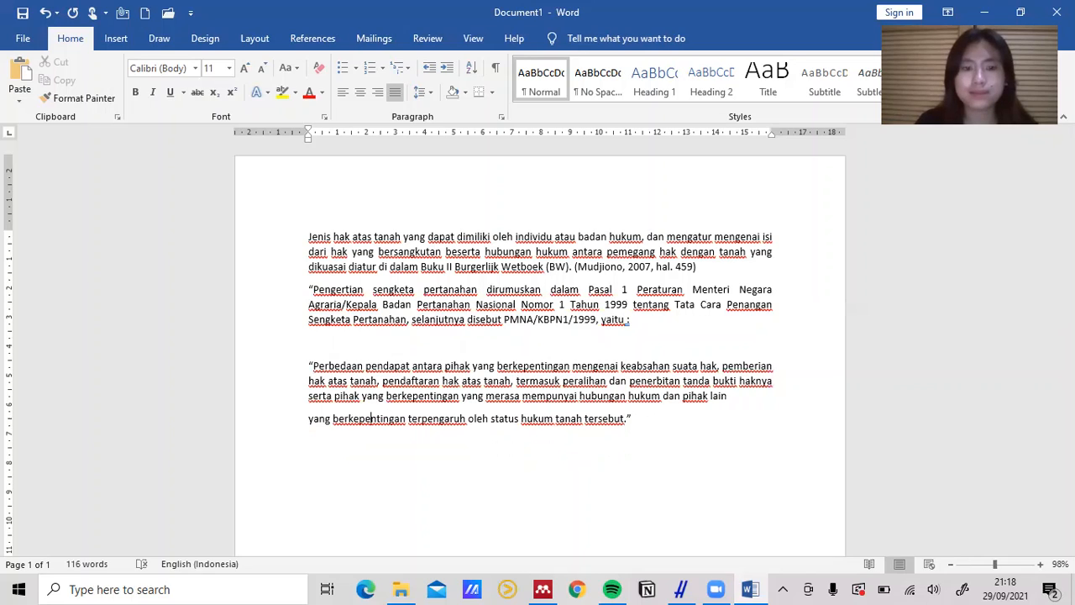
pyautogui.click(308, 418)
pyautogui.press('BackSpace')
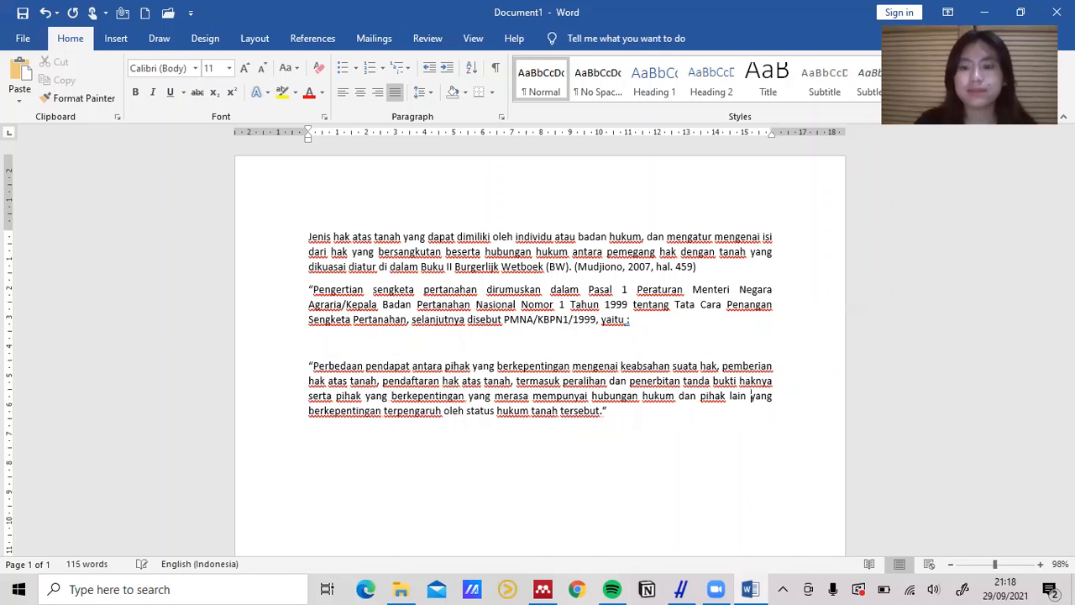
# Delete the empty line above the quotation and the opening quotation mark before "Pengertian".
pyautogui.click(308, 366)
pyautogui.press('BackSpace')
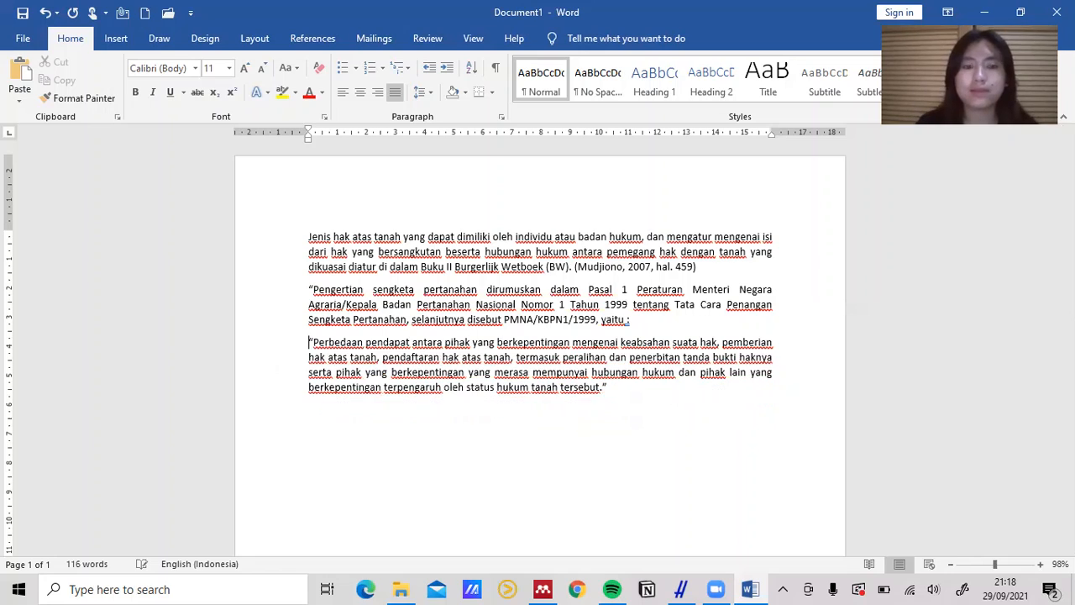
pyautogui.click(314, 289)
pyautogui.press('BackSpace')
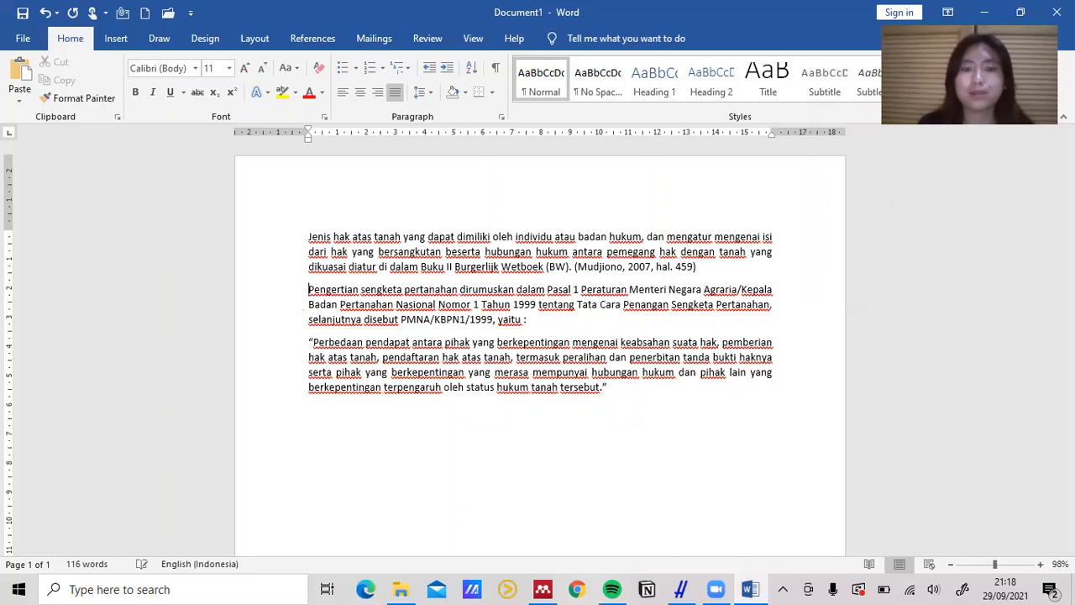
# Format the "Perbedaan pendapat" quotation as an indented block with 1,0 line spacing and italic text, and start a new line below it.
pyautogui.hotkey('ctrl', 'Down')
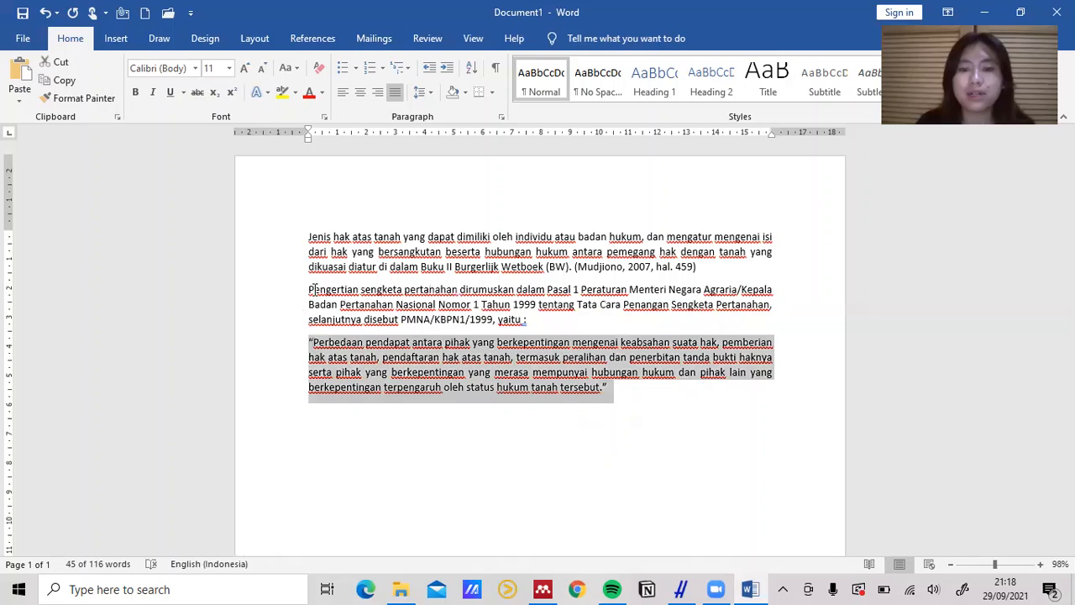
pyautogui.hotkey('ctrl', 'shift', 'Down')
pyautogui.press('Tab')
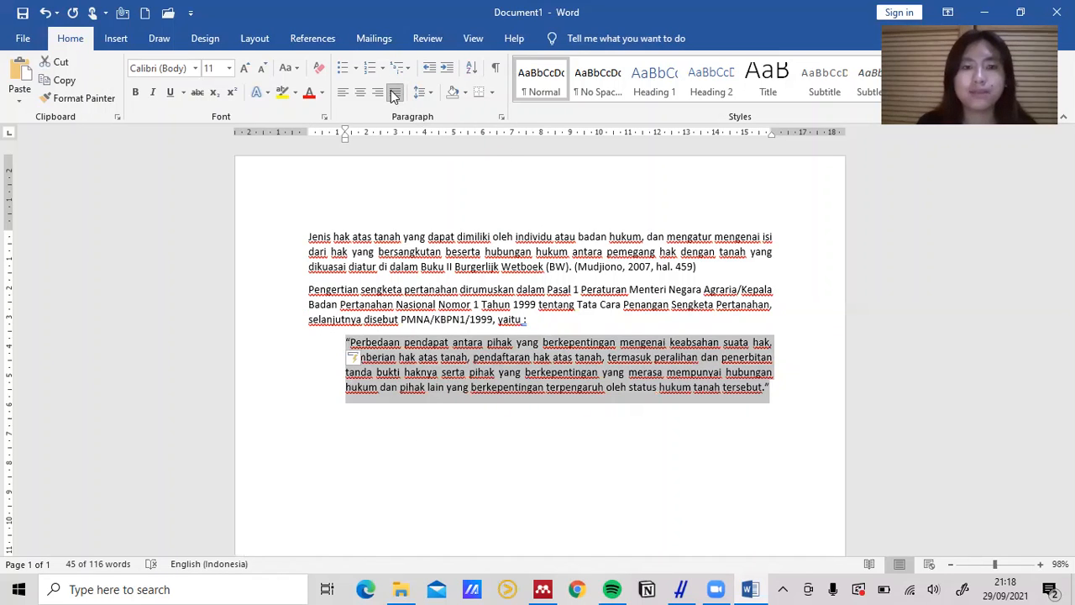
pyautogui.click(421, 92)
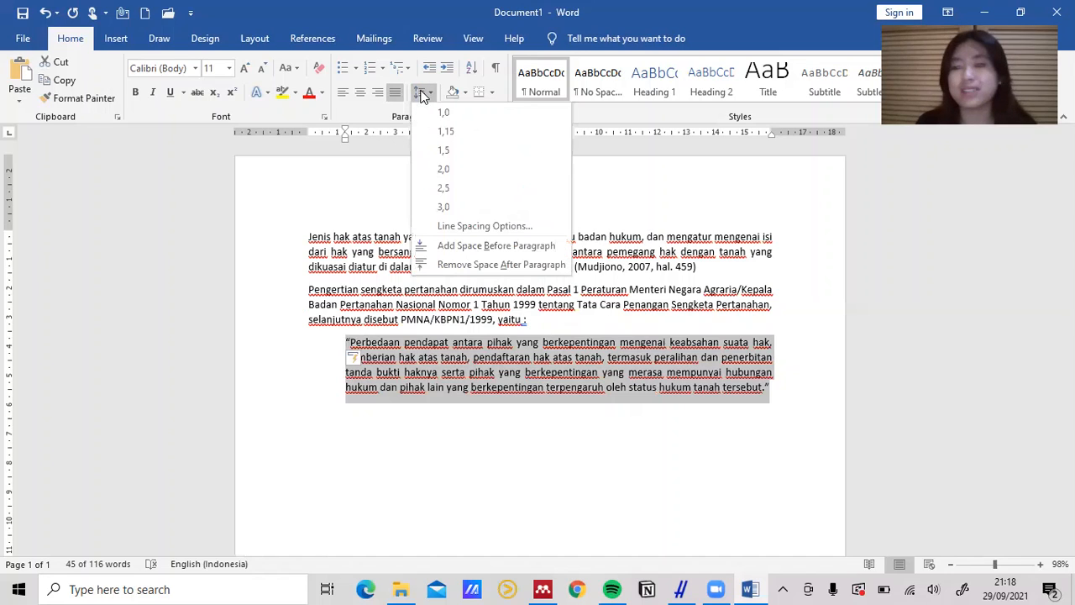
pyautogui.click(436, 112)
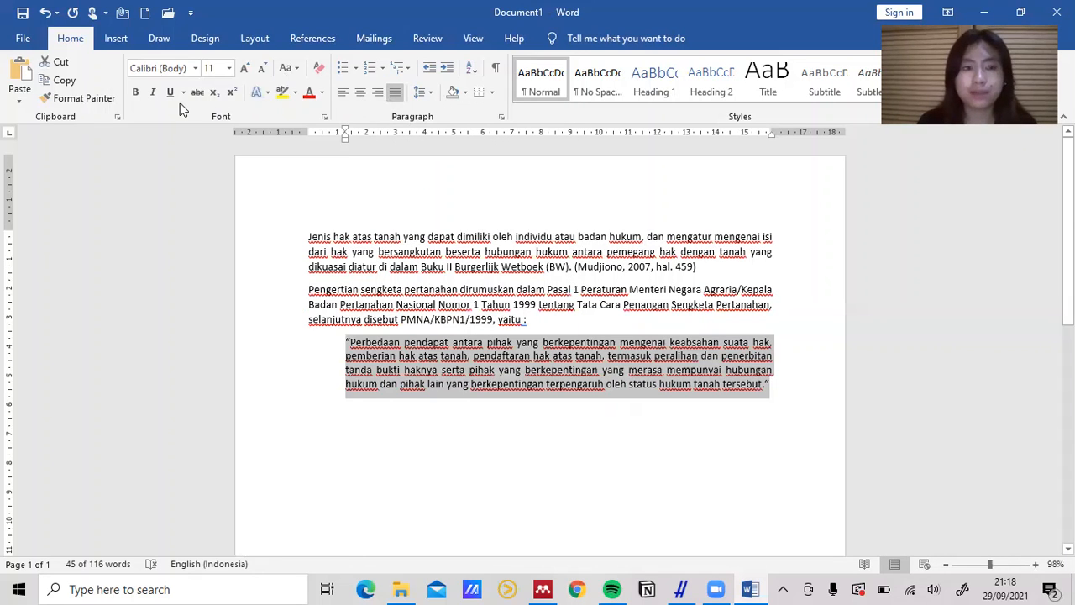
pyautogui.click(155, 92)
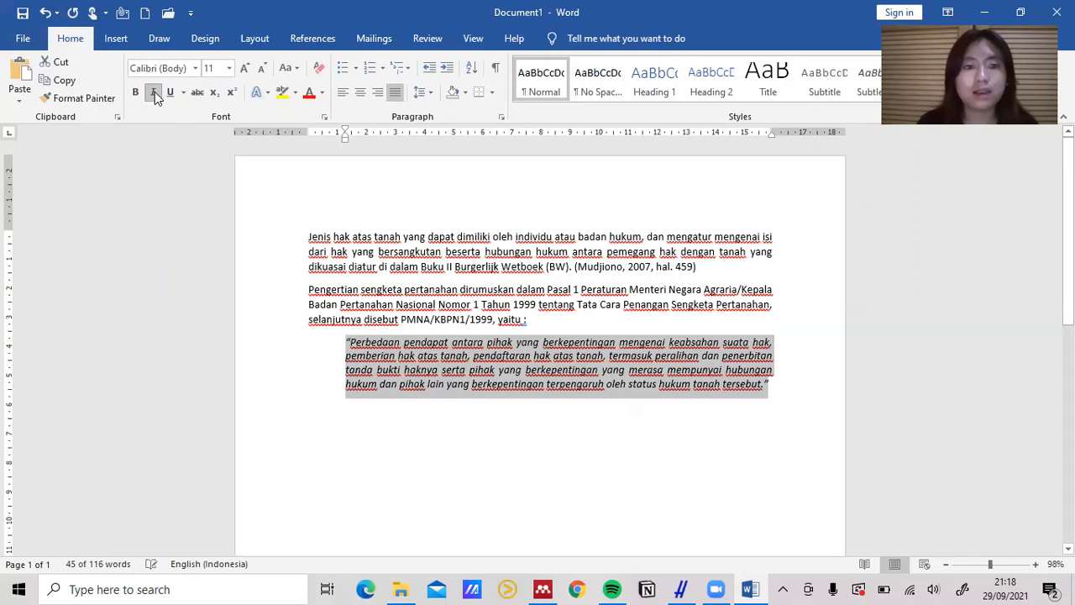
pyautogui.click(778, 389)
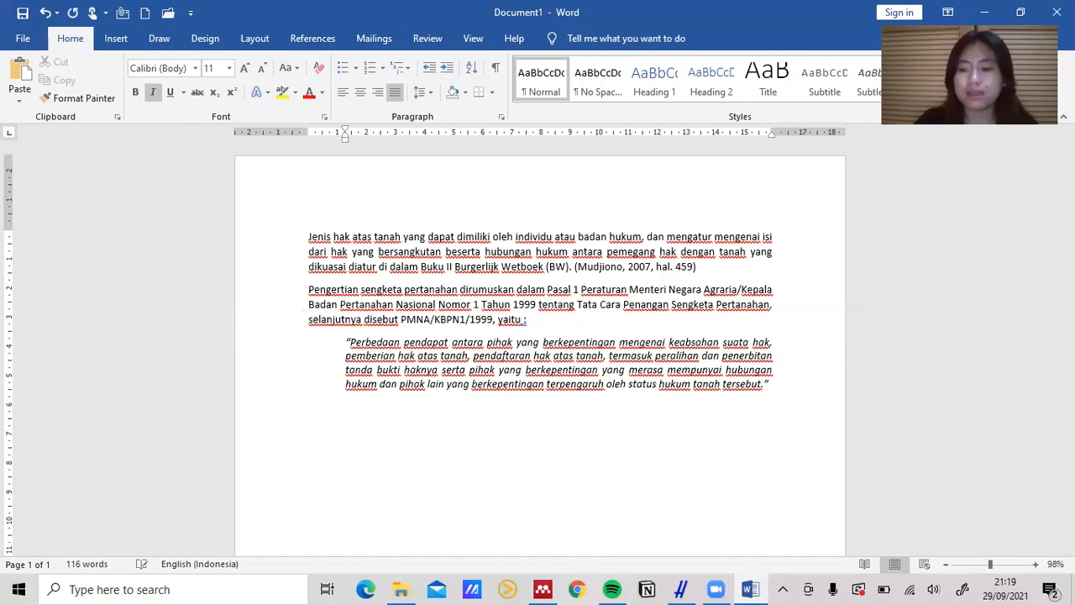
pyautogui.press('Return')
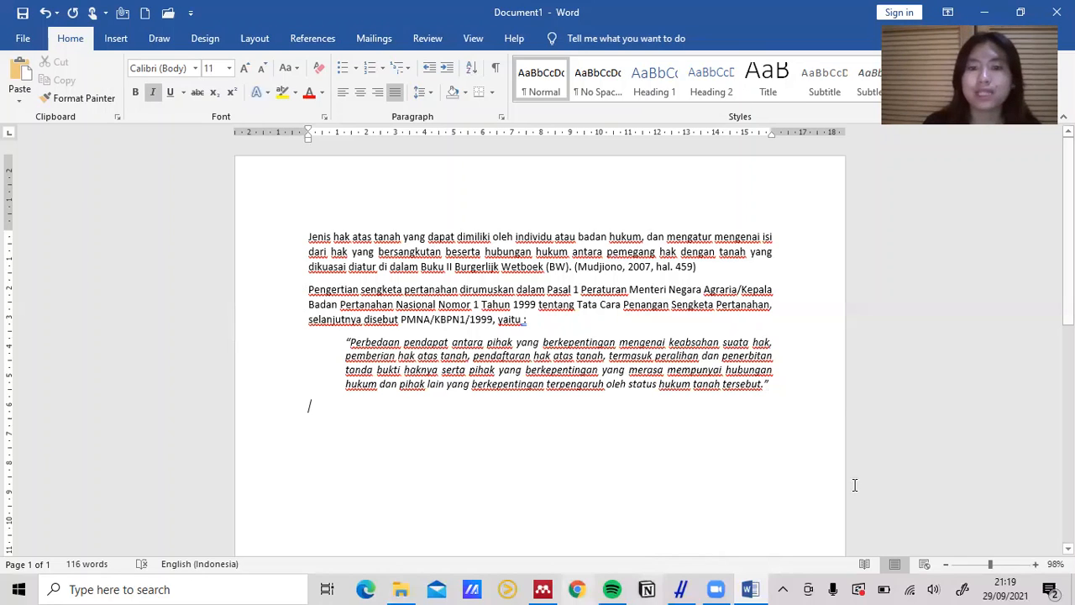
# Indent the first lines of the paragraphs beginning "Jenis hak atas tanah" and "Pengertian sengketa pertanahan".
pyautogui.click(306, 237)
pyautogui.press('Tab')
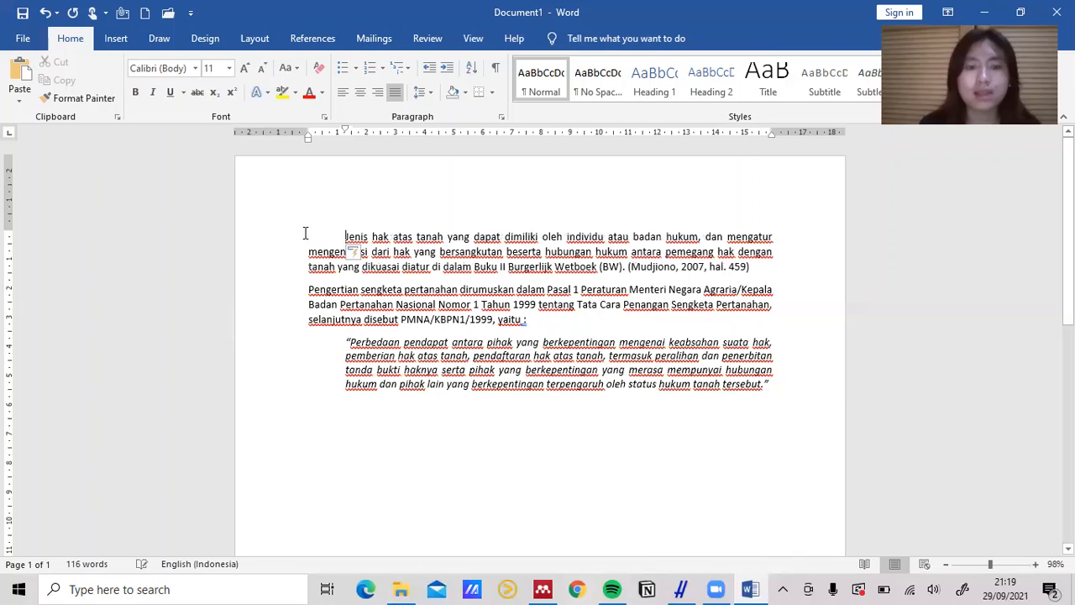
pyautogui.click(308, 291)
pyautogui.press('Tab')
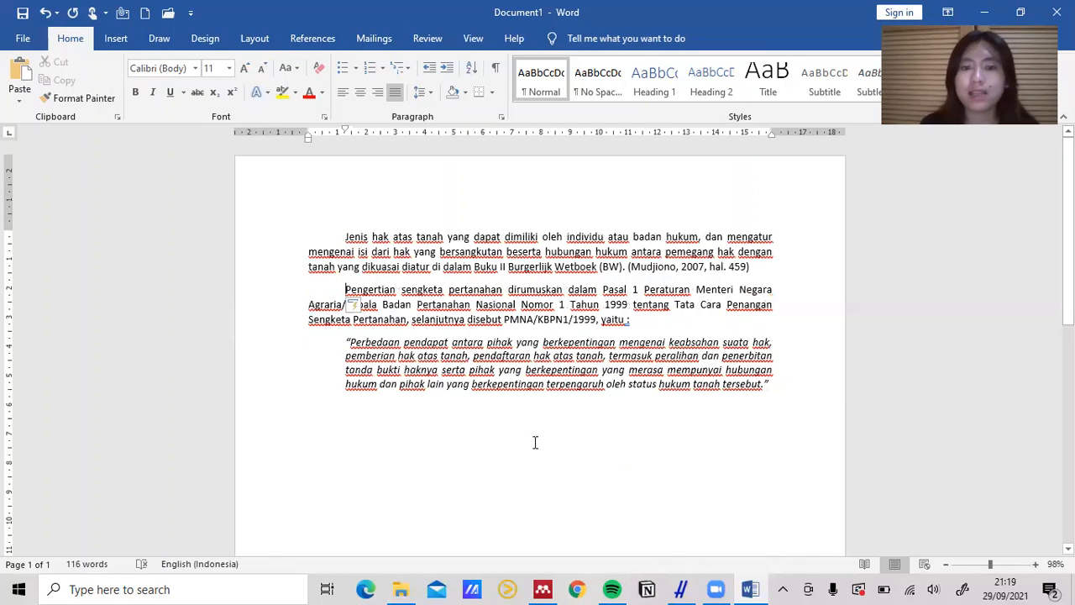
pyautogui.click(534, 445)
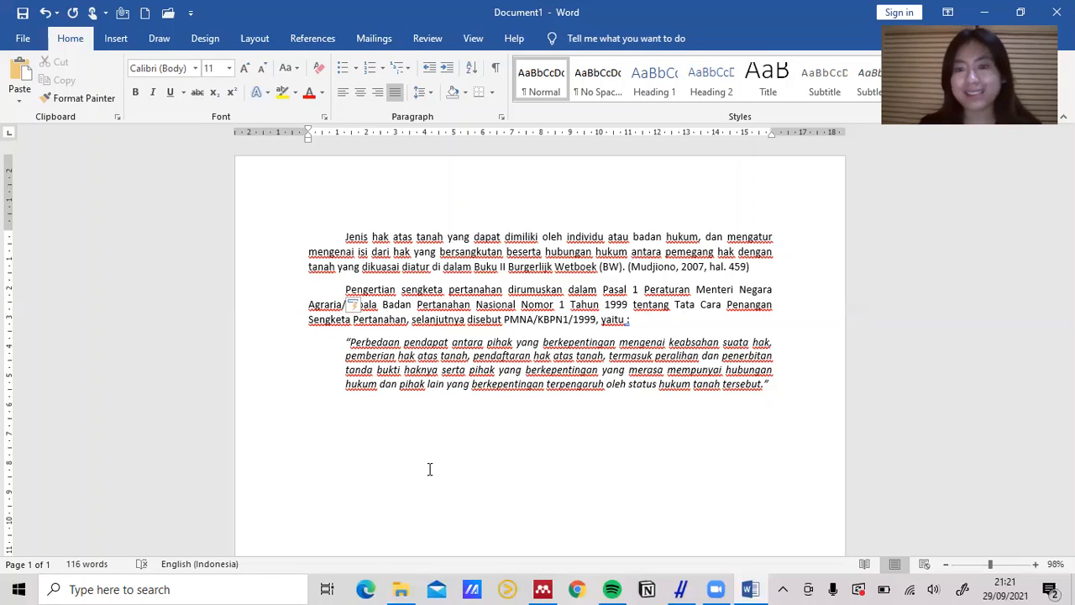
# Add the bold heading "Daftar Pustaka" below the block quotation.
pyautogui.click(372, 431)
pyautogui.write('Daf')
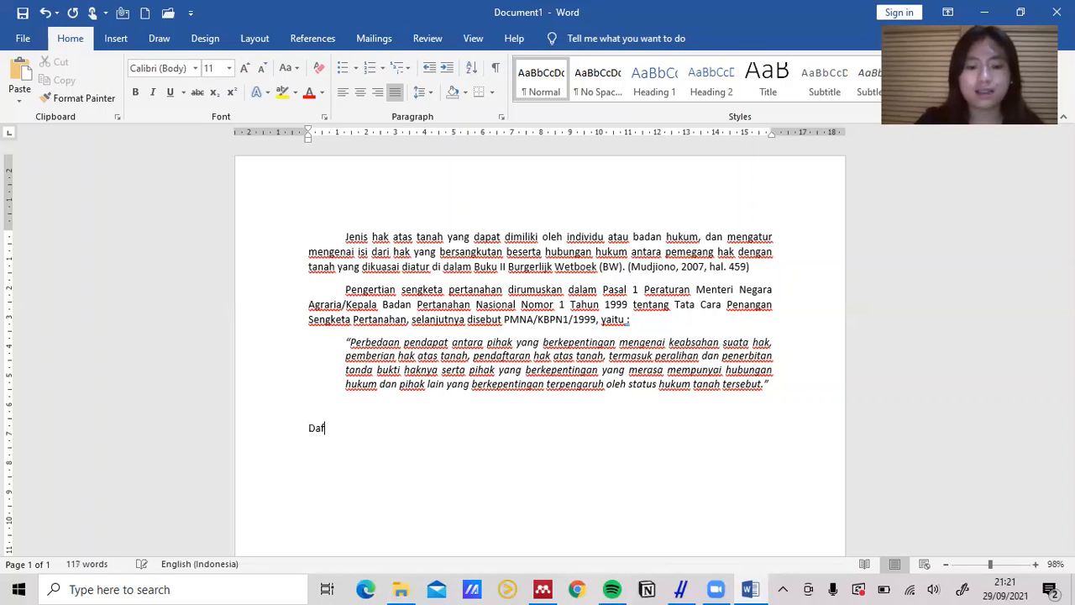
pyautogui.press('BackSpace')
pyautogui.press('BackSpace')
pyautogui.press('BackSpace')
pyautogui.write('daf')
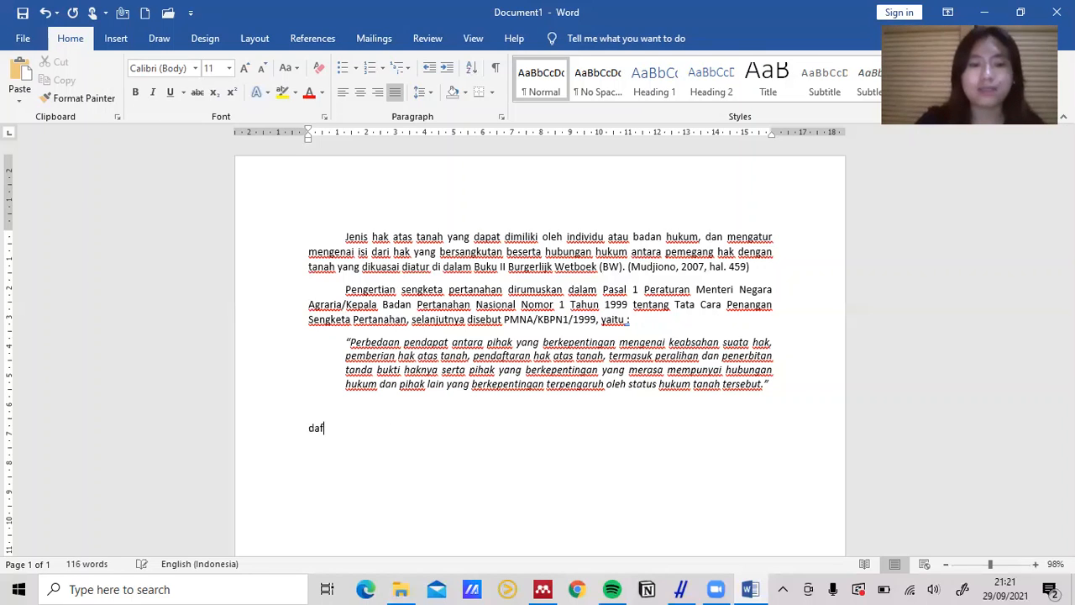
pyautogui.write('tar P')
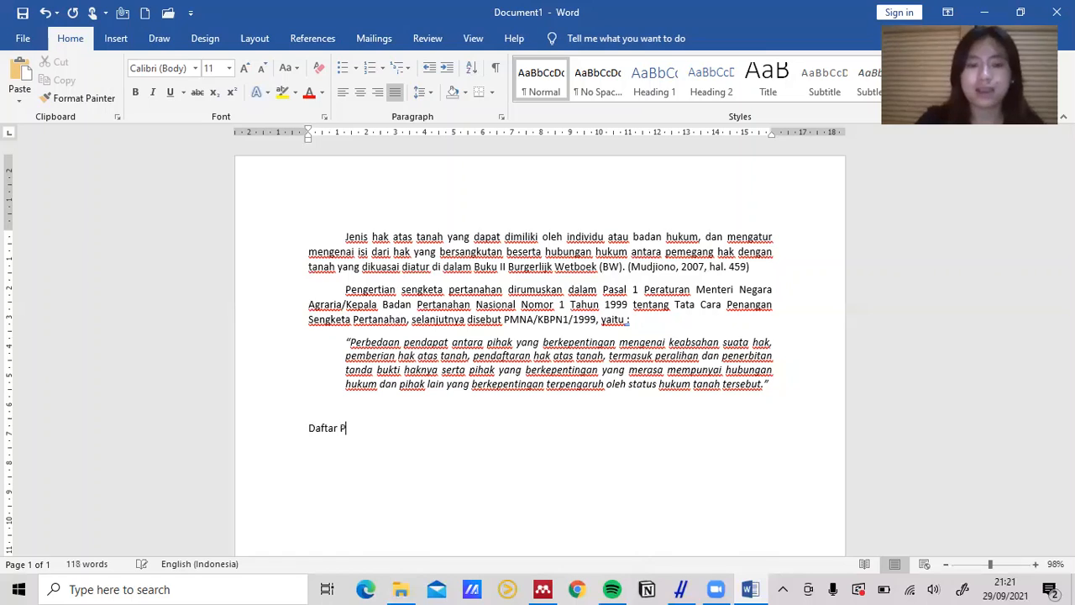
pyautogui.write('ustaka')
pyautogui.tripleClick(376, 431)
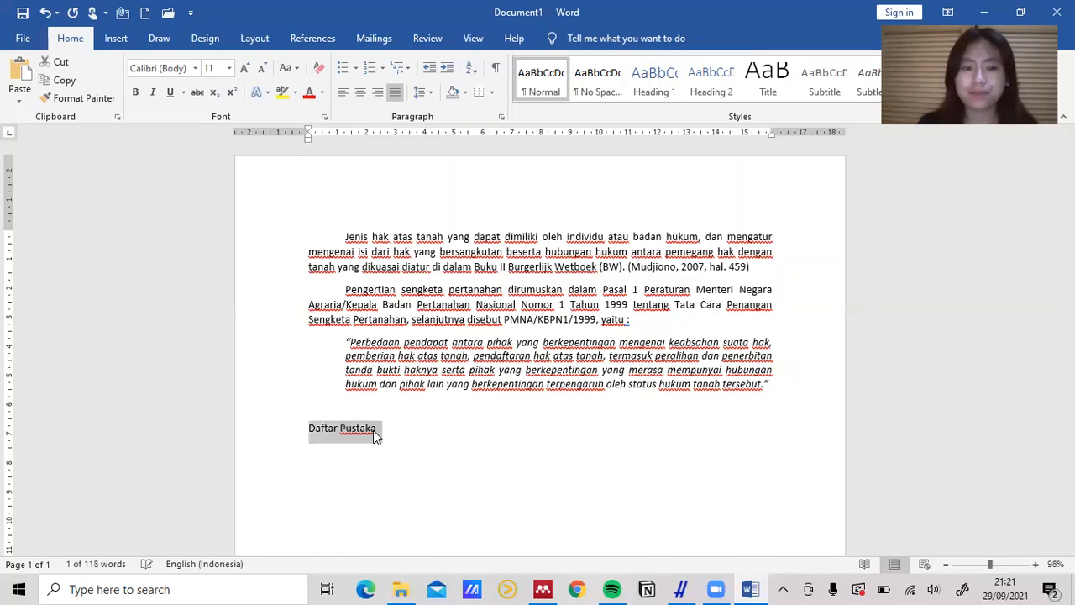
pyautogui.hotkey('ctrl', 'b')
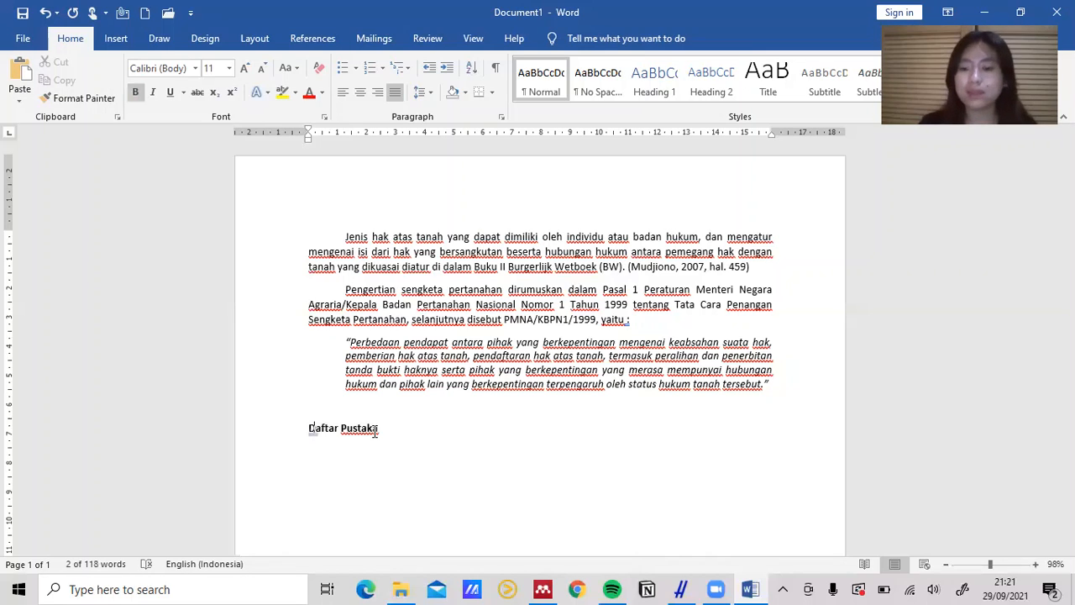
pyautogui.click(376, 431)
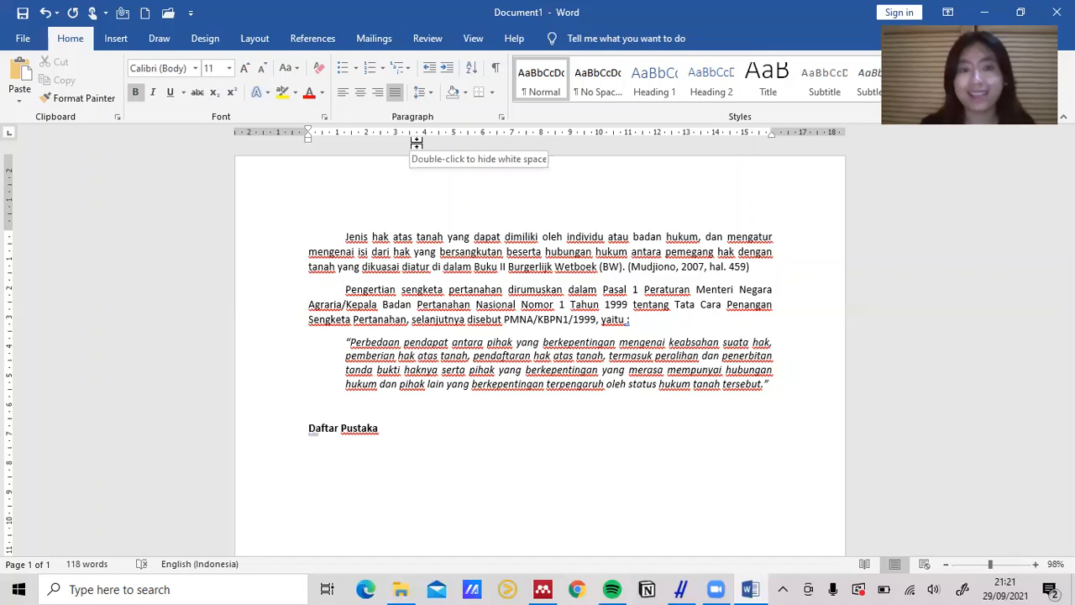
# Insert the Mendeley bibliography and move the "Daftar Pustaka" heading directly above it.
pyautogui.click(312, 38)
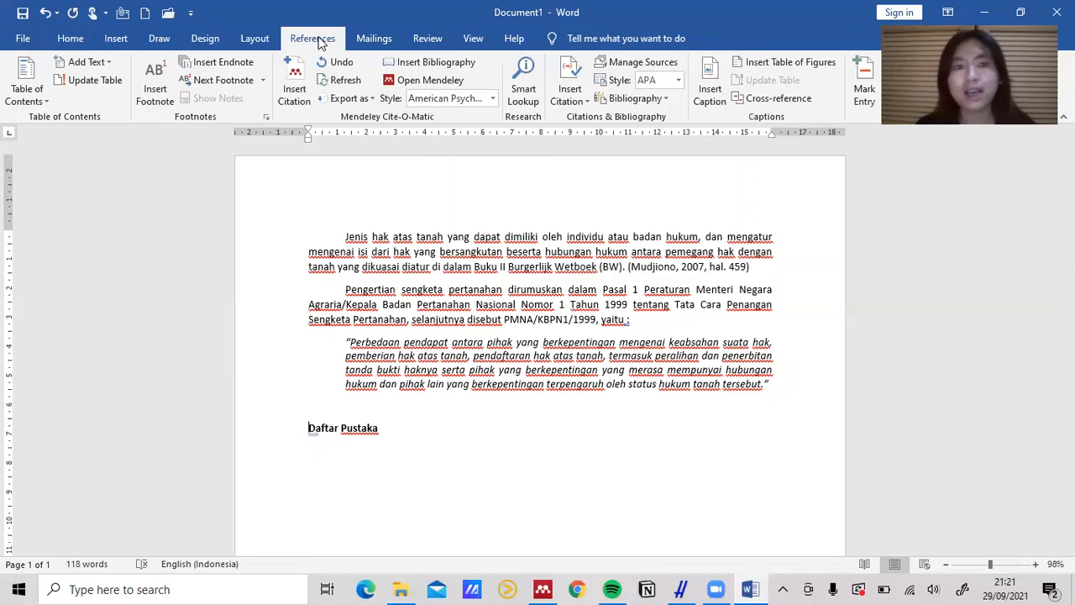
pyautogui.click(405, 64)
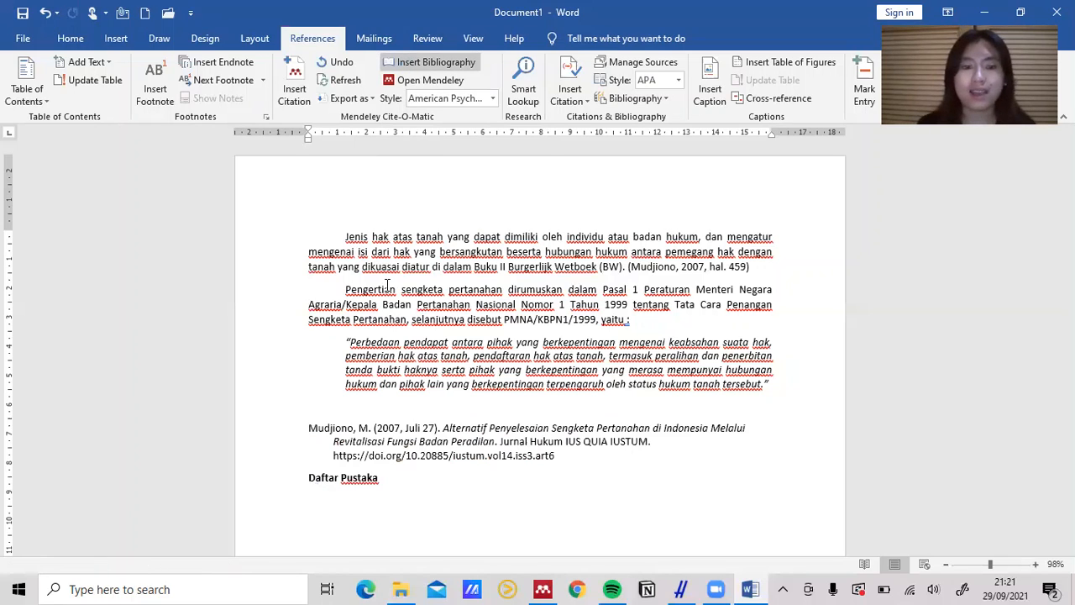
pyautogui.click(306, 484)
pyautogui.hotkey('ctrl', 'c')
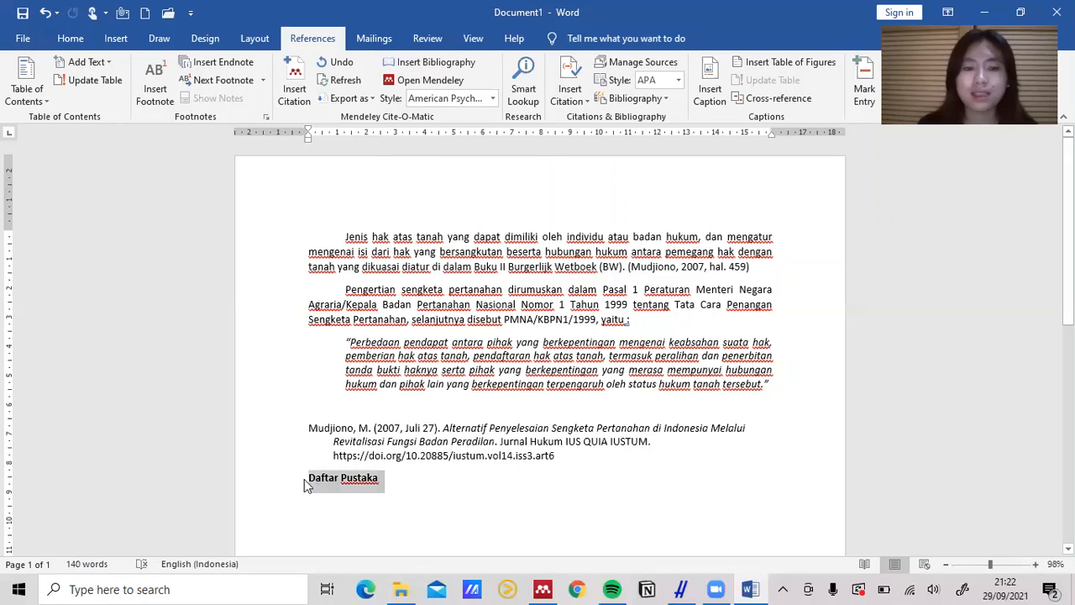
pyautogui.press('BackSpace')
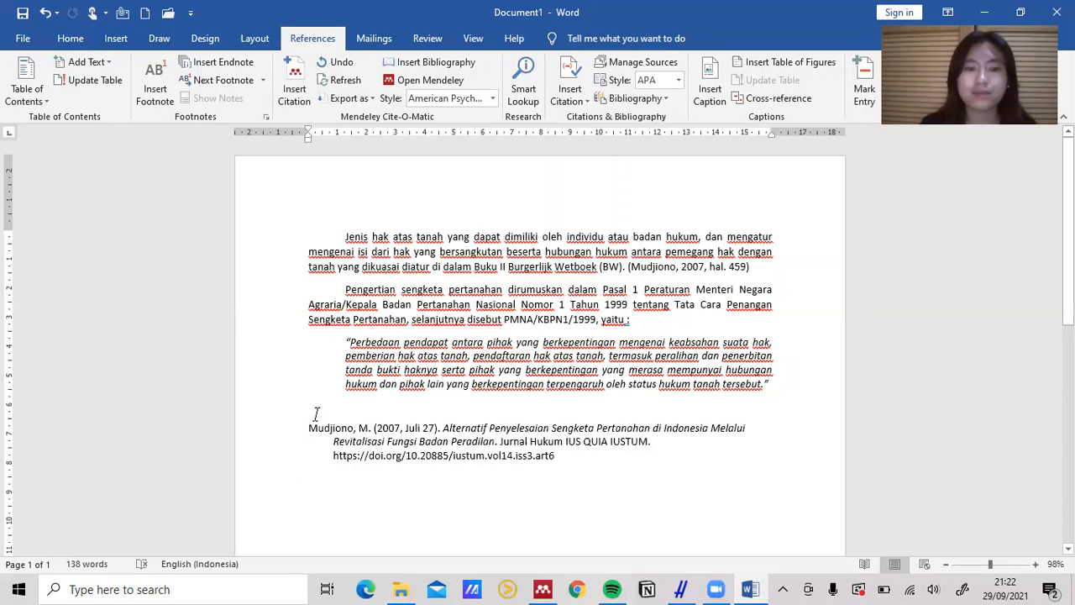
pyautogui.click(320, 409)
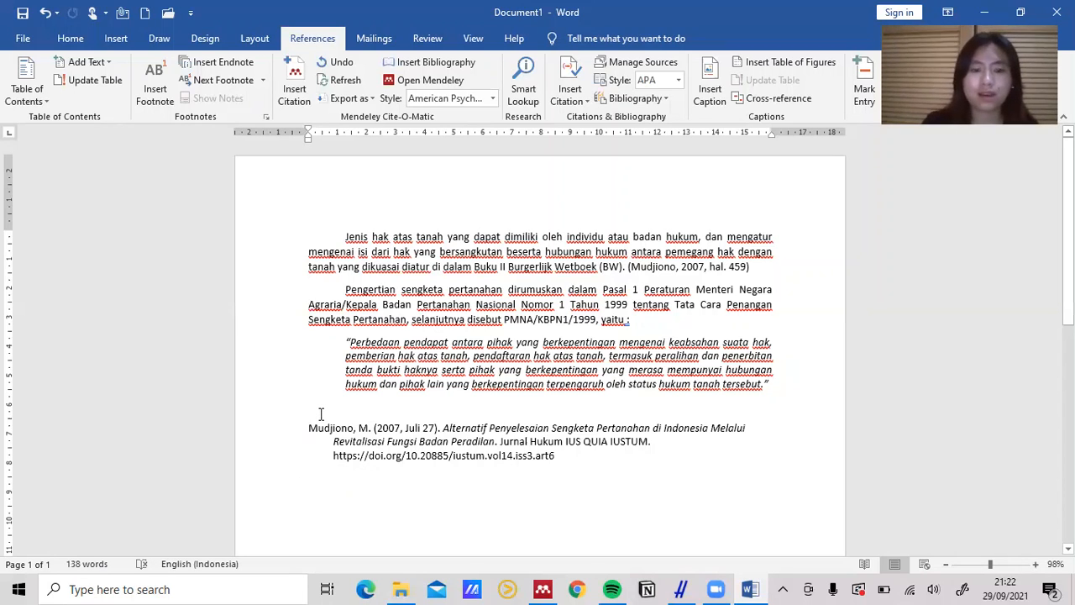
pyautogui.hotkey('ctrl', 'v')
pyautogui.press('BackSpace')
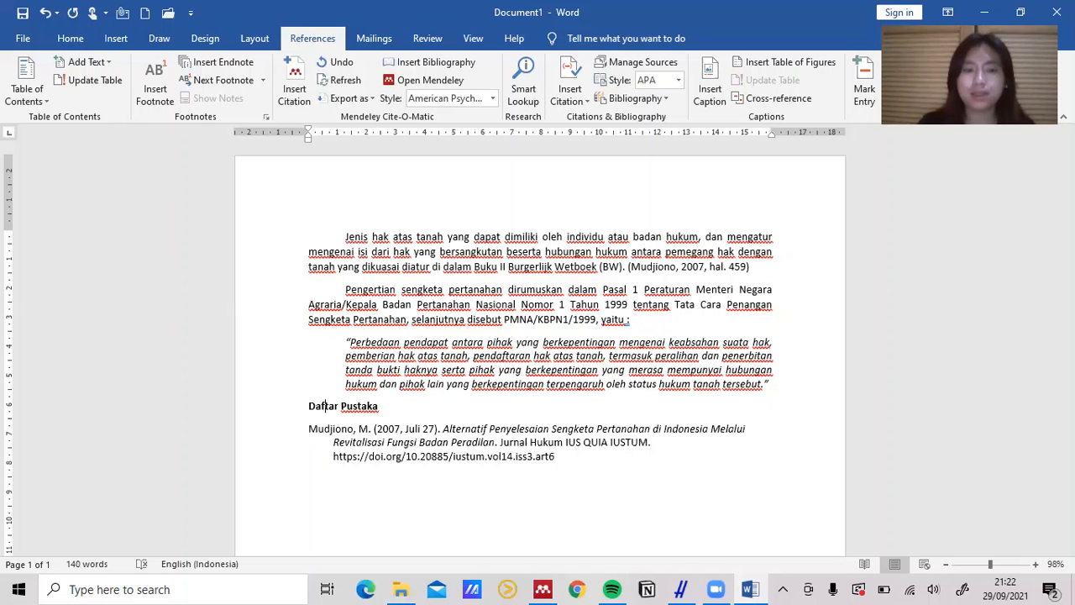
# Add a blank line between the block quotation and the "Daftar Pustaka" heading.
pyautogui.press('Left')
pyautogui.press('Left')
pyautogui.press('Left')
pyautogui.press('Return')
# Justify the bibliography entry under the "Daftar Pustaka" heading.
pyautogui.press('Down')
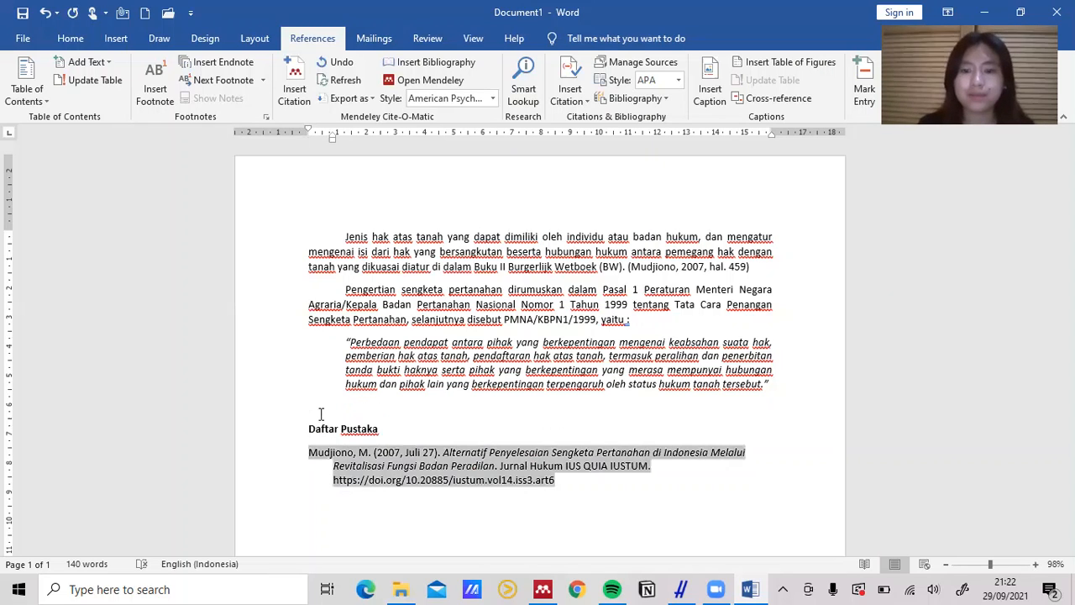
pyautogui.click(71, 37)
pyautogui.click(394, 92)
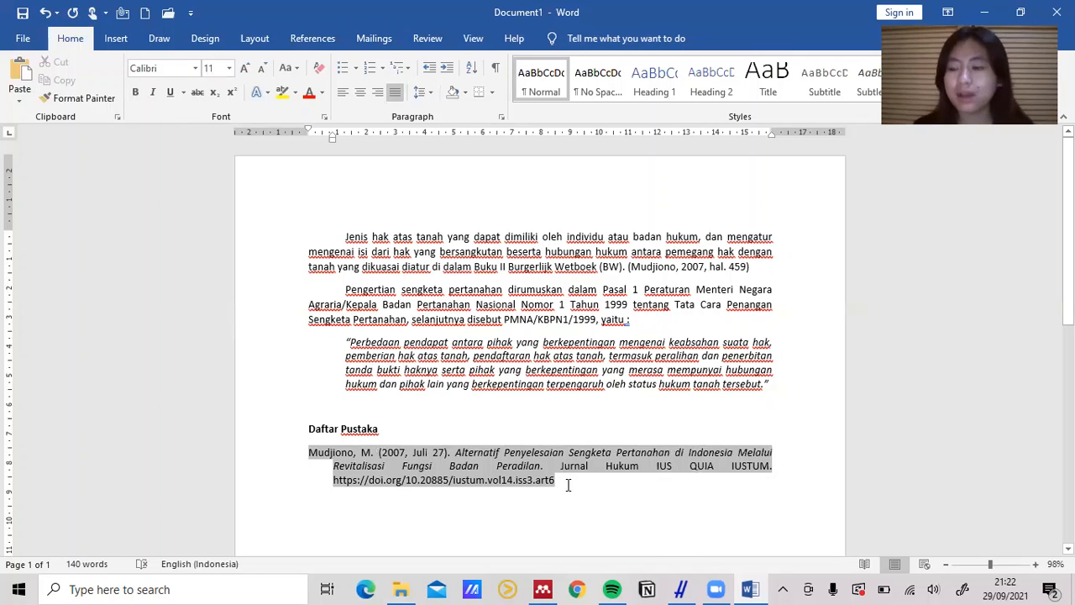
pyautogui.click(496, 518)
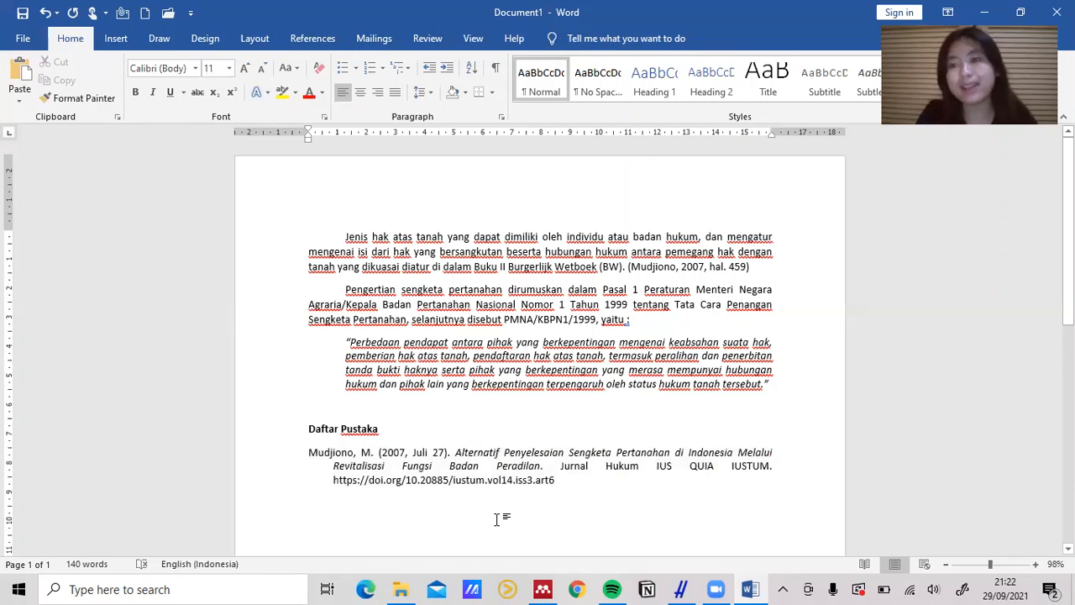
pyautogui.press('Return')
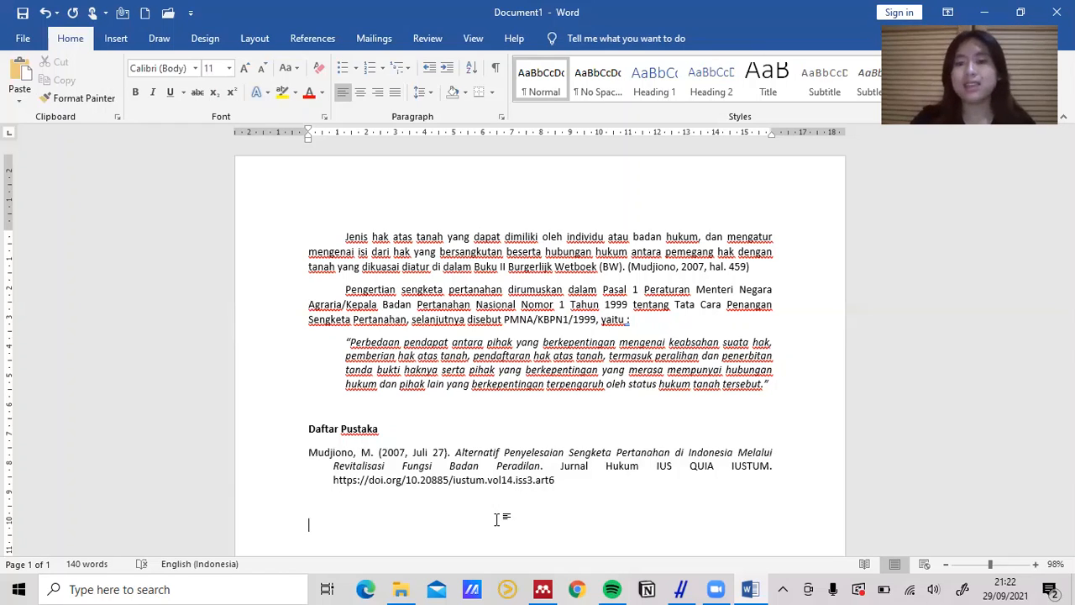
pyautogui.hotkey('shift', 'Up')
pyautogui.hotkey('shift', 'Up')
pyautogui.hotkey('shift', 'Up')
pyautogui.hotkey('shift', 'Up')
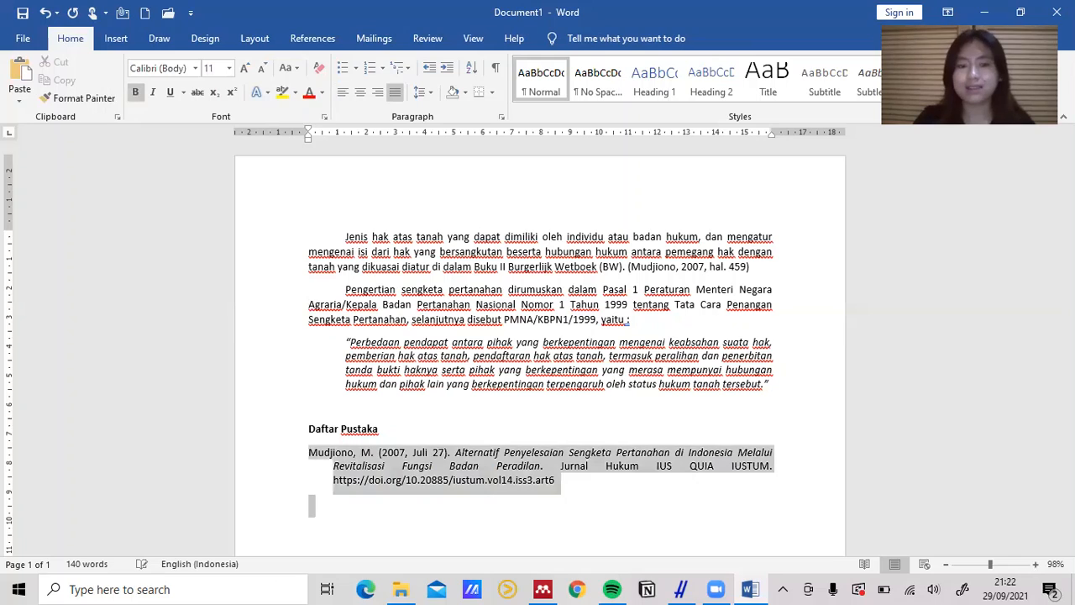
pyautogui.click(625, 503)
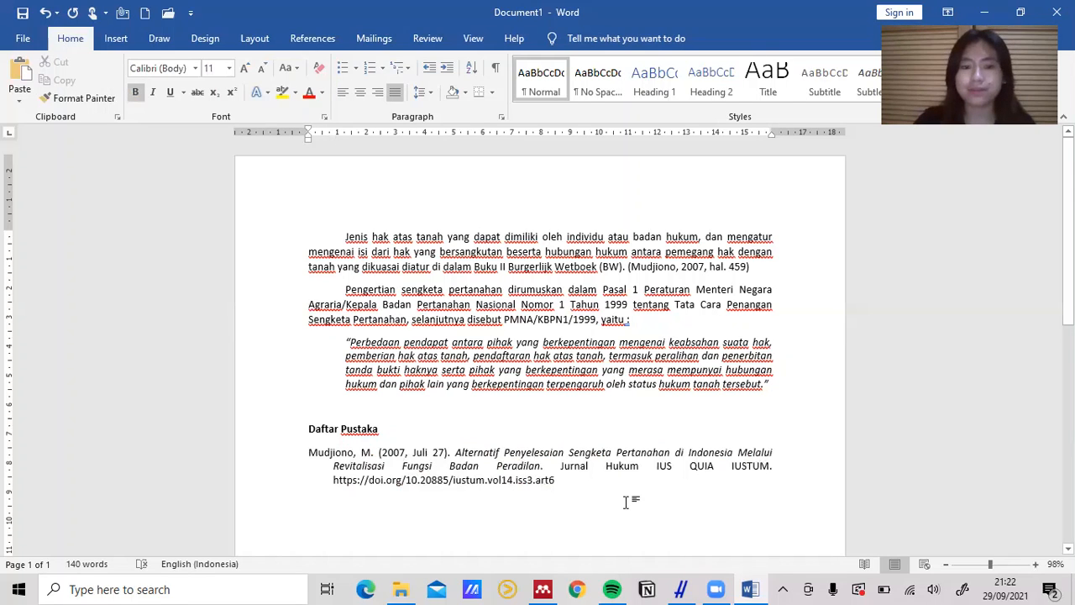
pyautogui.doubleClick(600, 512)
pyautogui.click(587, 518)
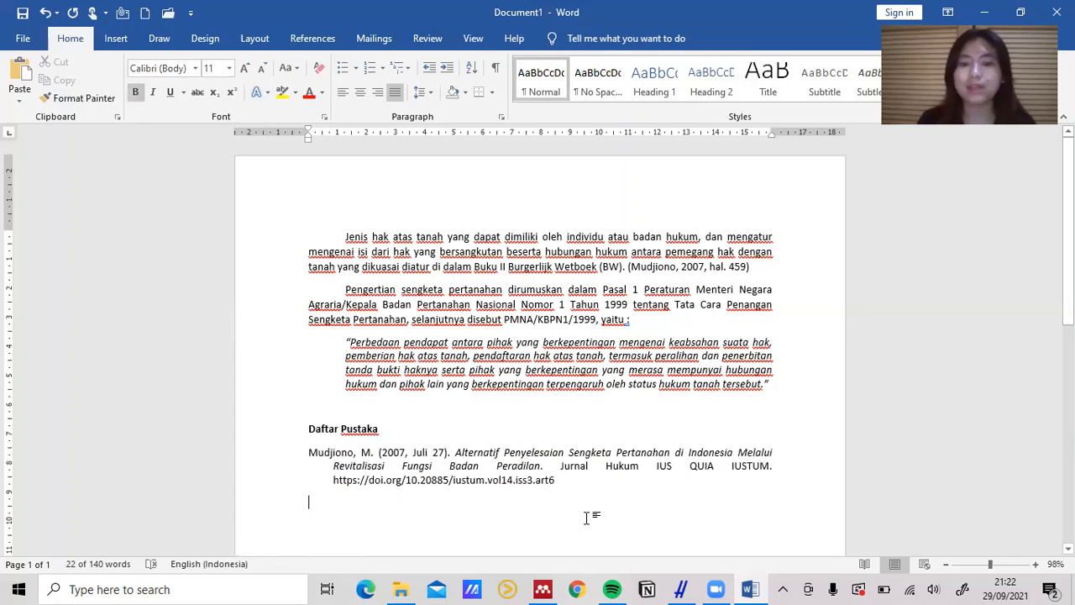